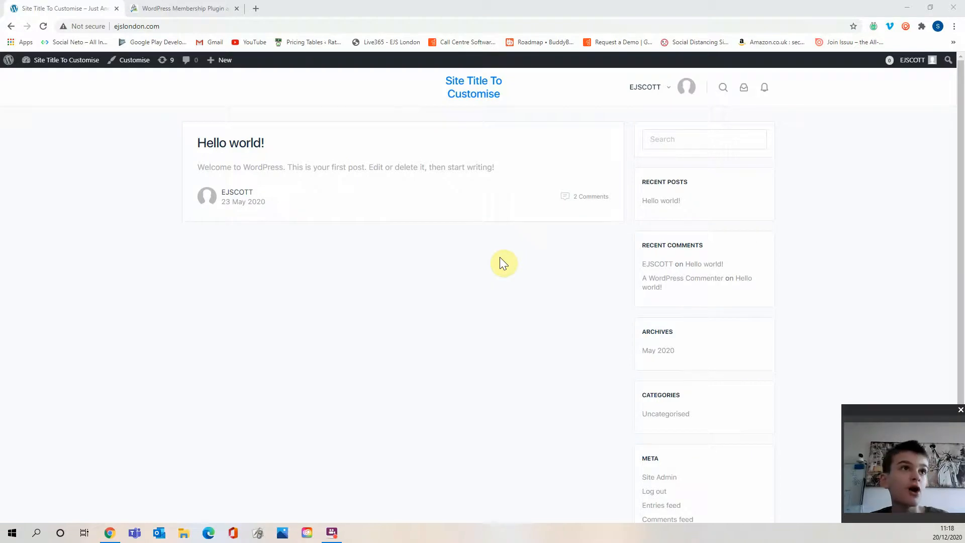
Switch to the Paid Memberships Pro website and compare the Free, Plus and Unlimited plans on its pricing page.
left_click(206, 7)
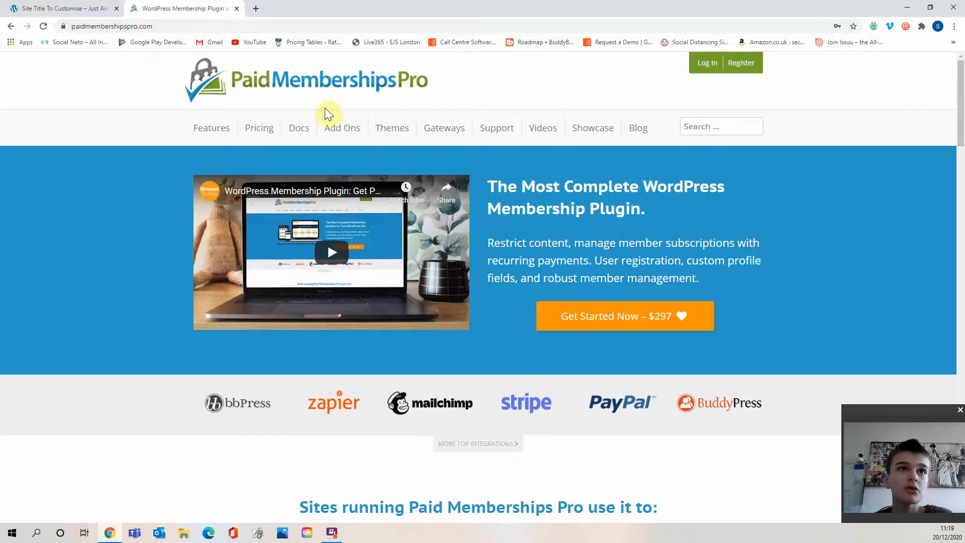
left_click(259, 129)
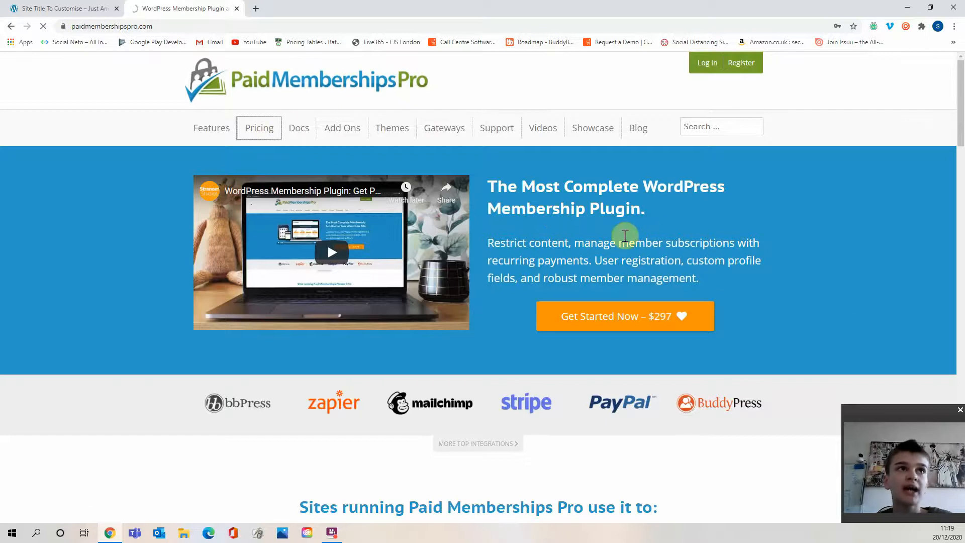
scroll(618, 251, "down", 3)
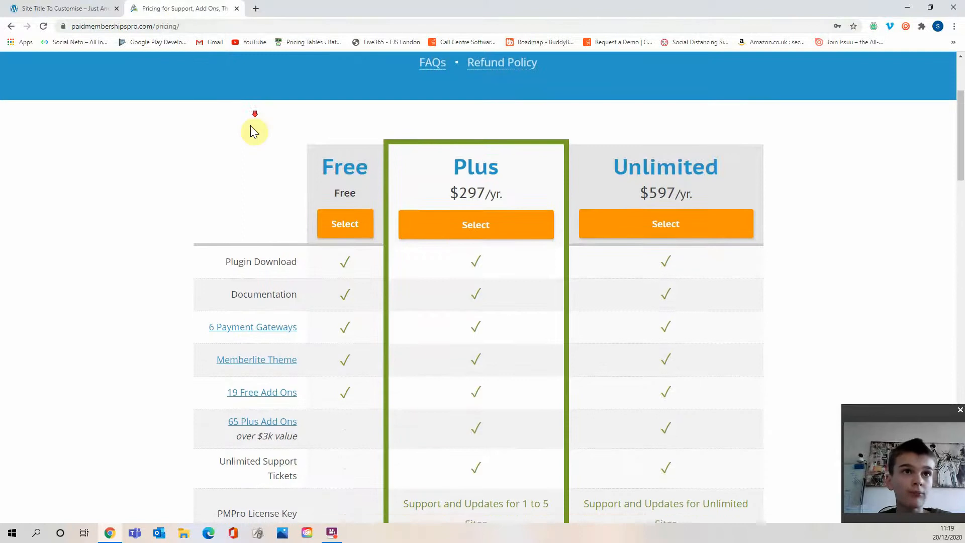
scroll(255, 132, "down", 2)
scroll(356, 119, "up", 1)
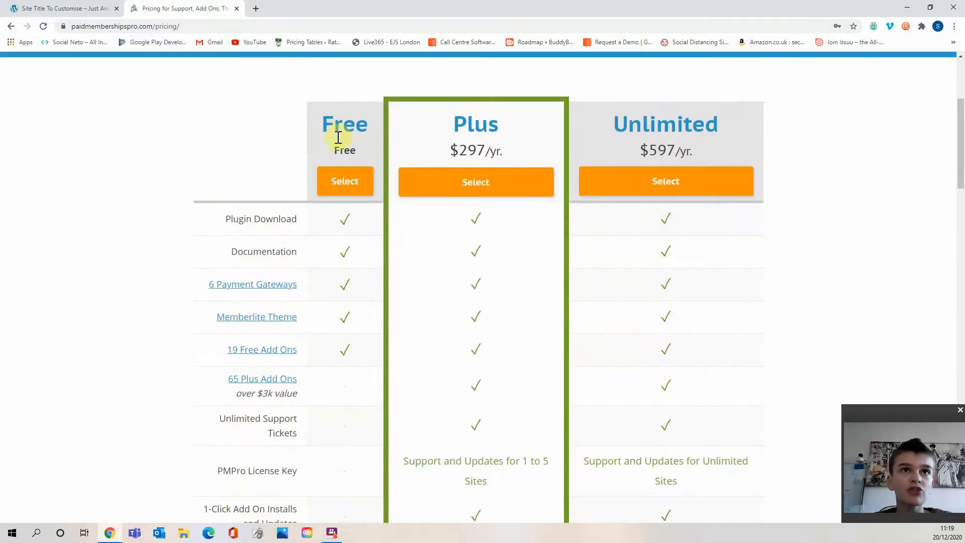
scroll(312, 171, "down", 2)
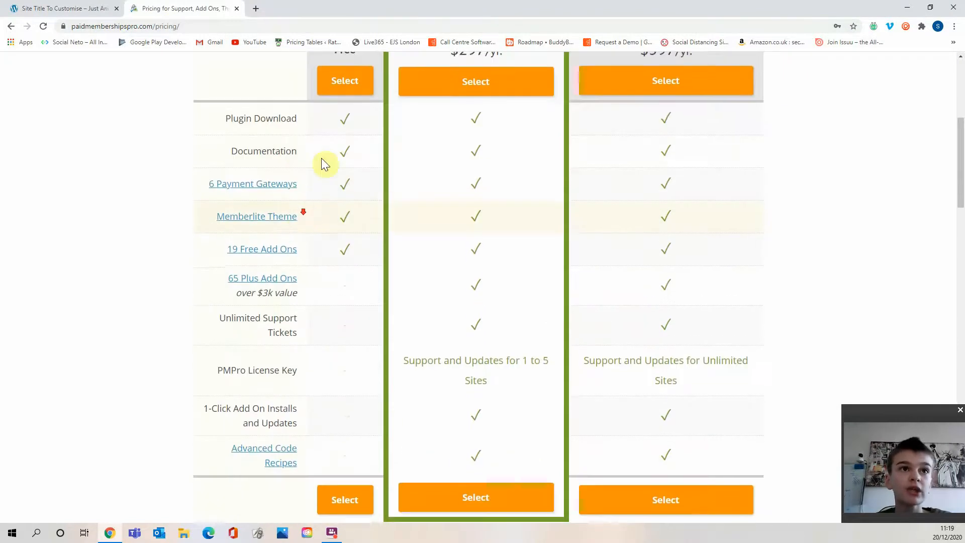
scroll(345, 194, "down", 2)
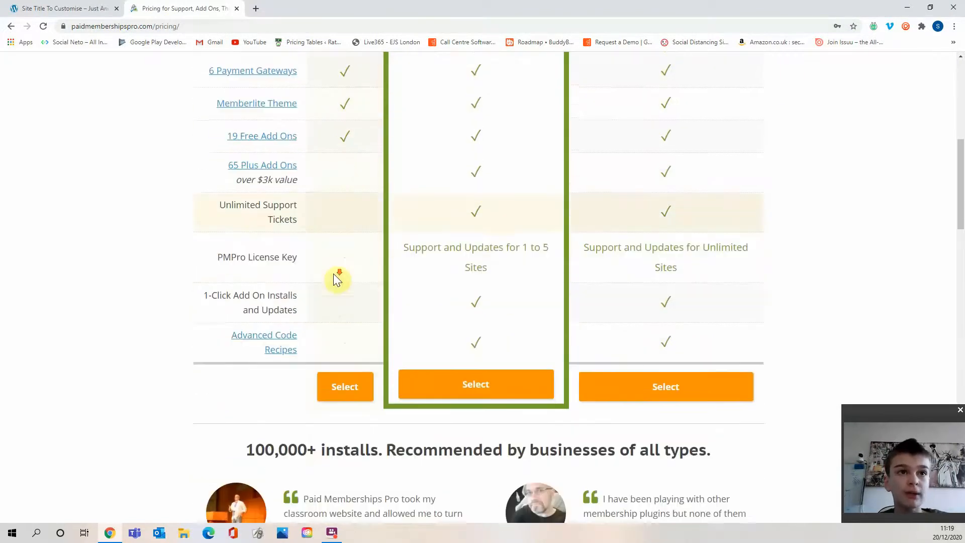
scroll(333, 274, "down", 2)
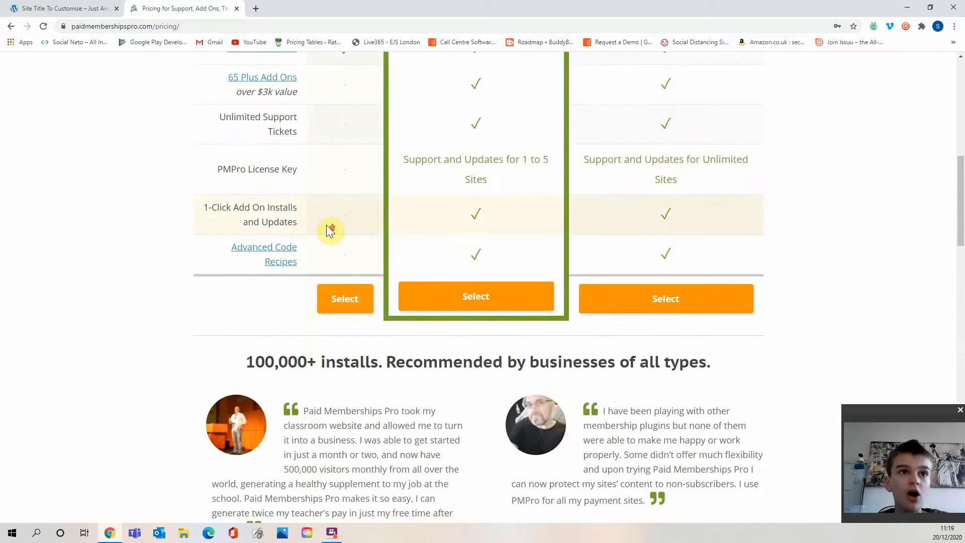
scroll(328, 227, "up", 2)
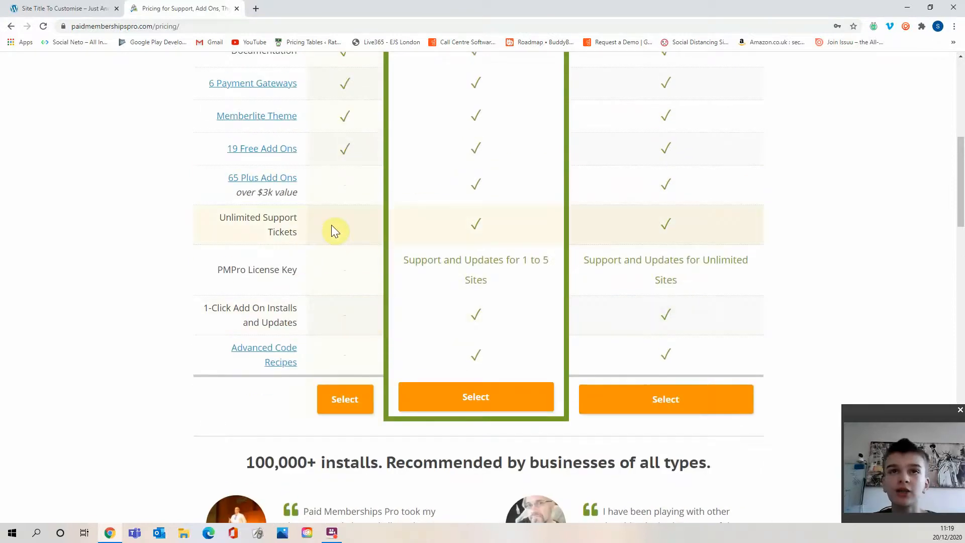
scroll(334, 230, "up", 4)
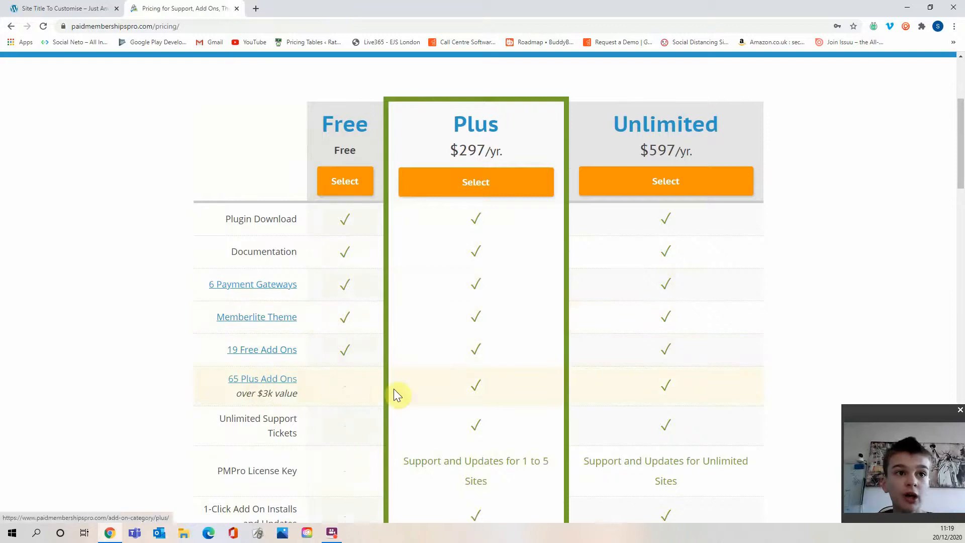
scroll(421, 393, "down", 3)
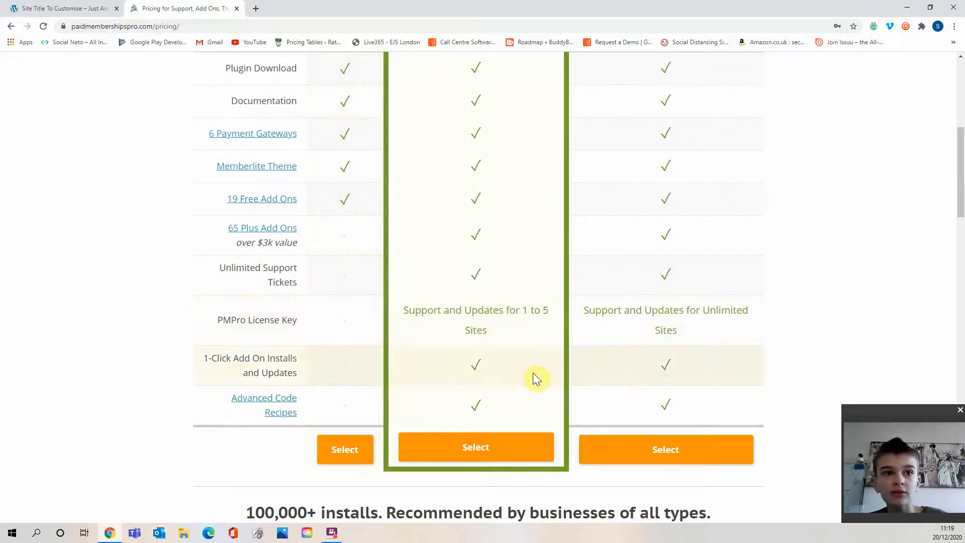
scroll(535, 372, "up", 3)
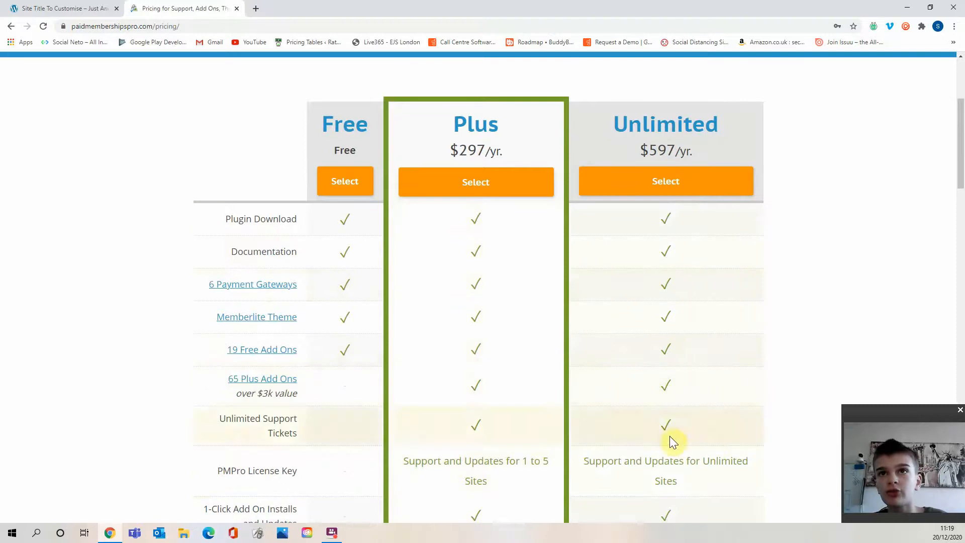
scroll(648, 224, "down", 2)
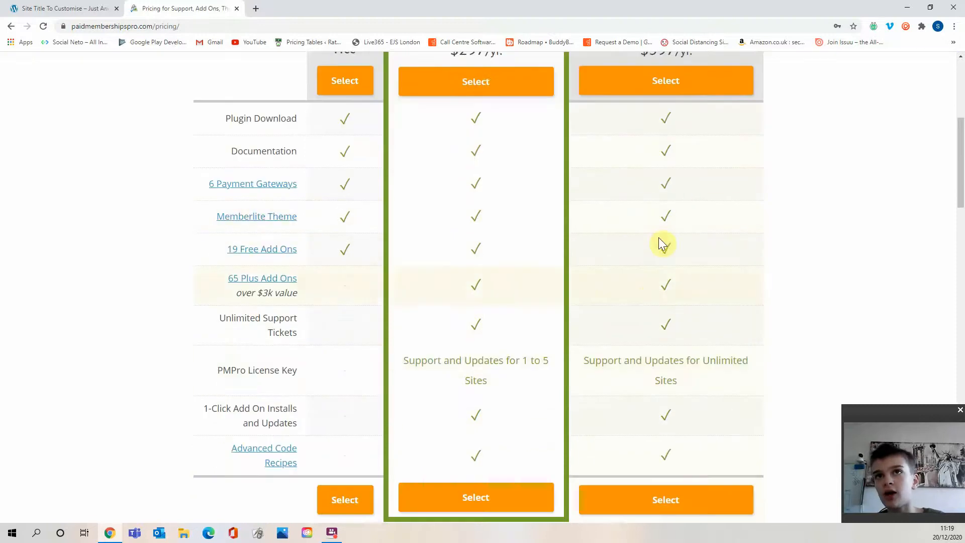
scroll(669, 226, "up", 2)
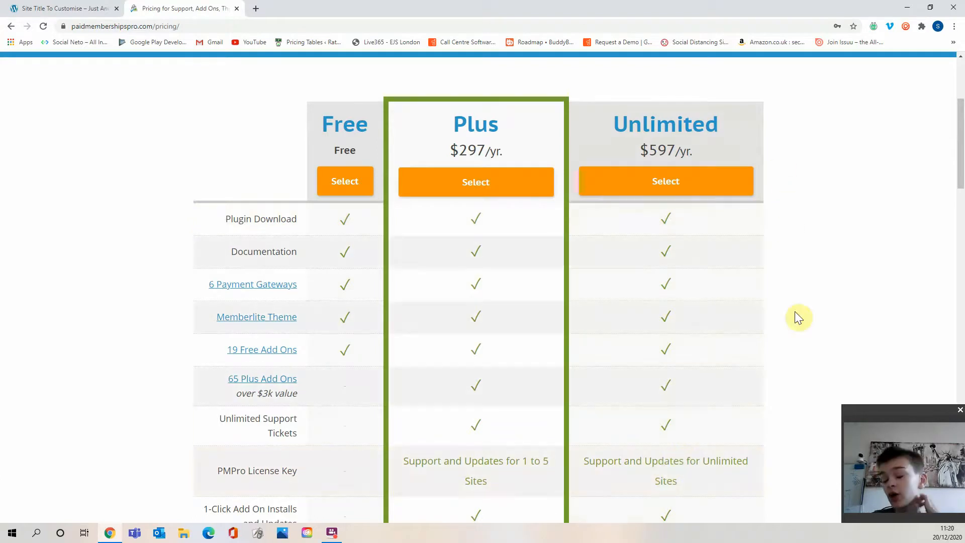
scroll(441, 147, "up", 4)
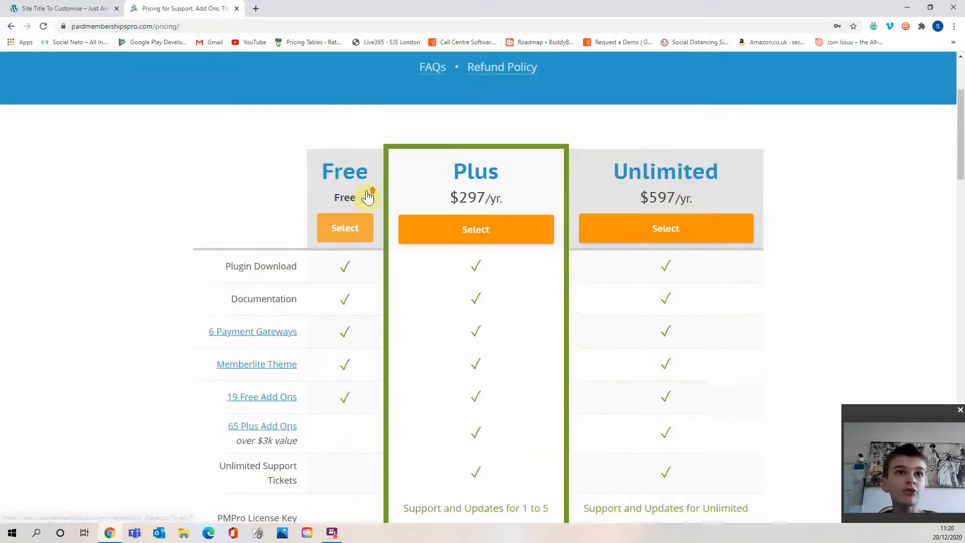
left_click_drag(434, 186, 461, 186)
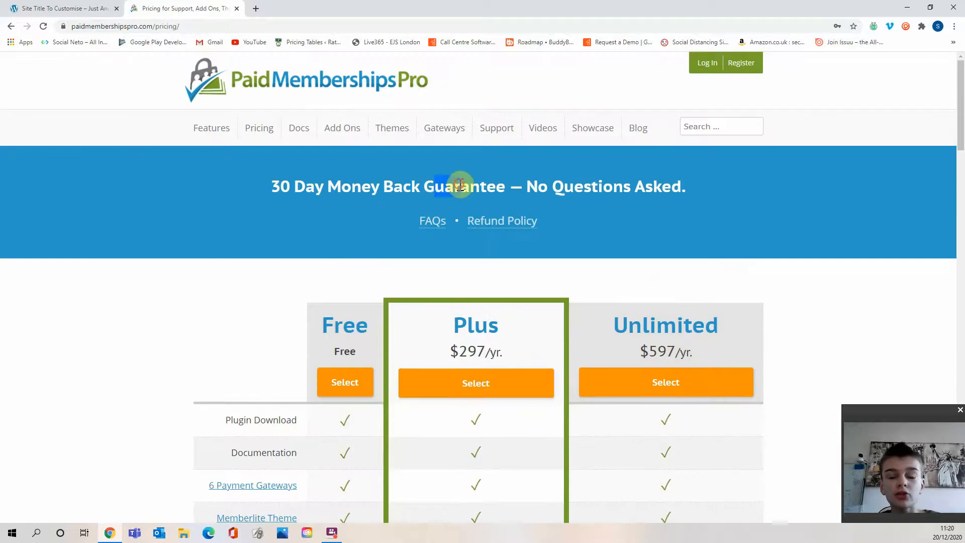
Return to the WordPress site and open the Add Plugins page from the dashboard.
left_click(91, 9)
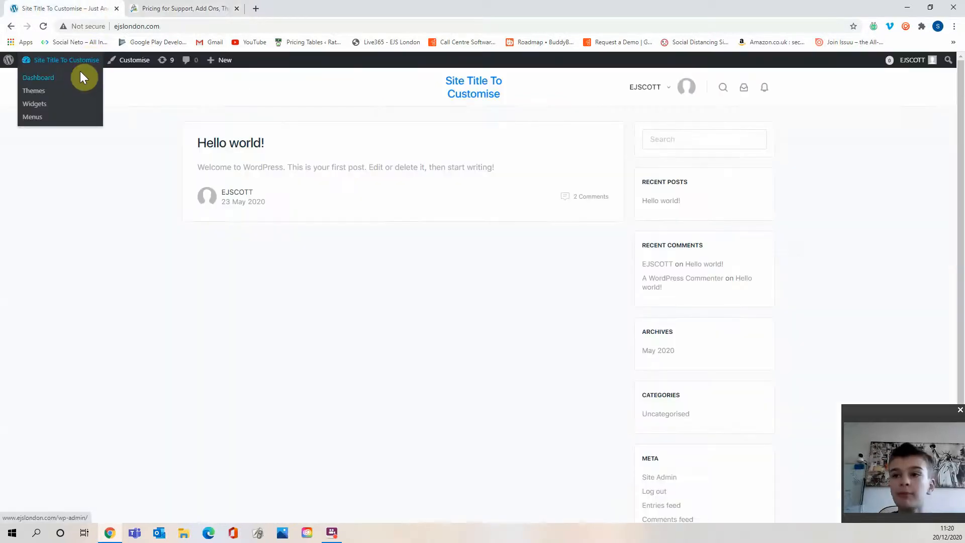
left_click(79, 72)
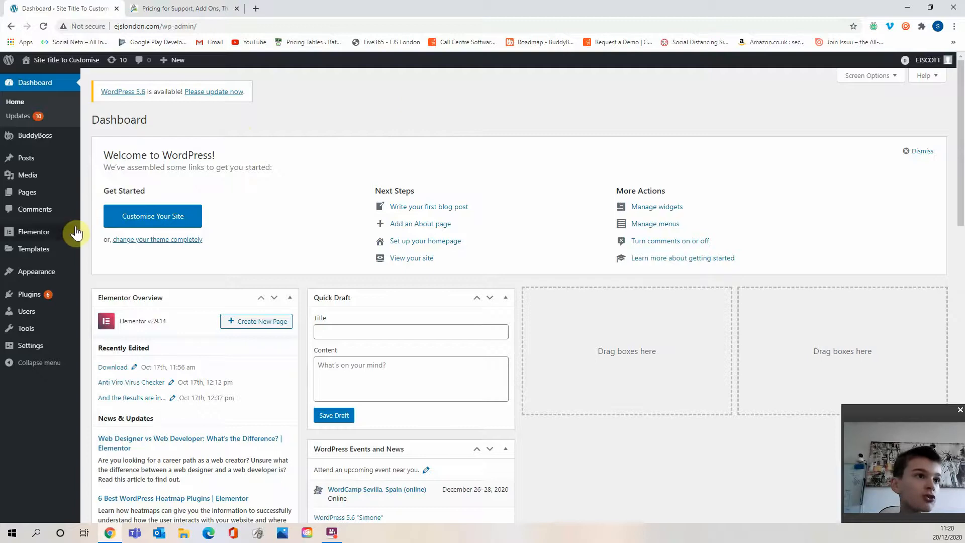
mouse_move(57, 299)
left_click(99, 311)
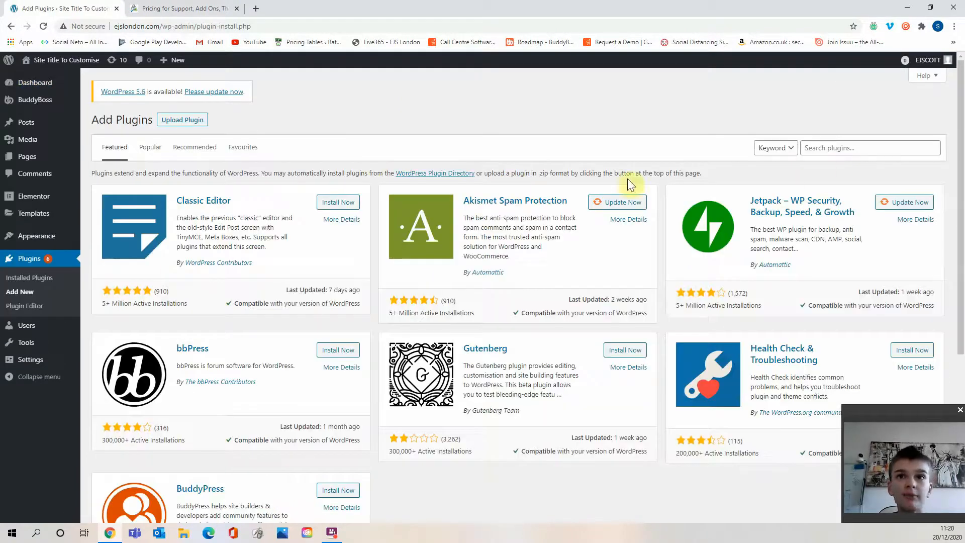
Search the plugin directory for Paid Memberships Pro.
left_click(826, 147)
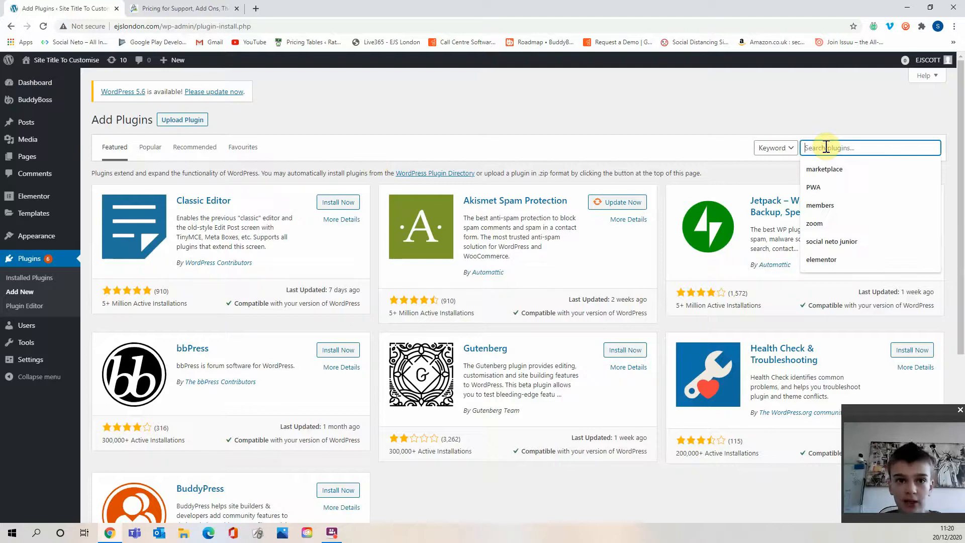
type("Paid Mem")
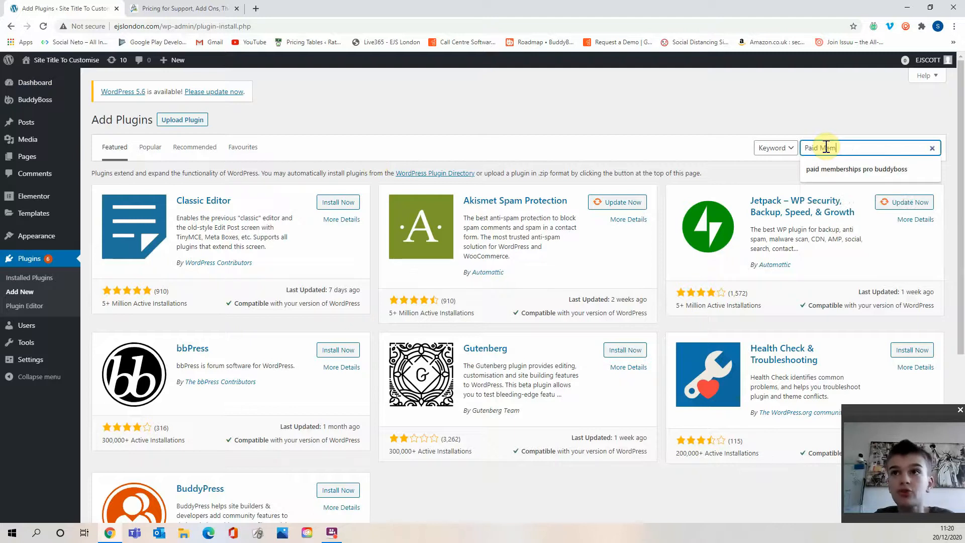
type("bershup")
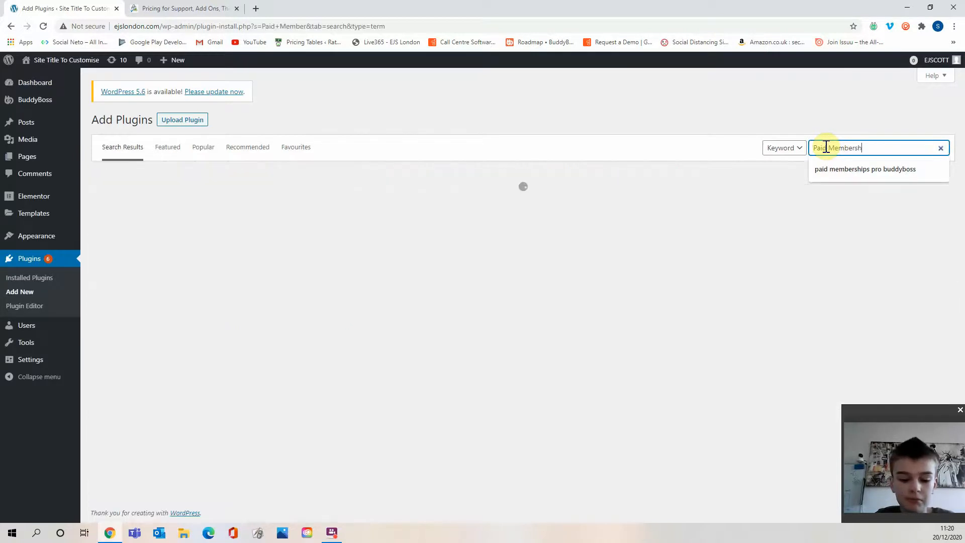
key("BackSpace")
key("BackSpace")
type("ips Or")
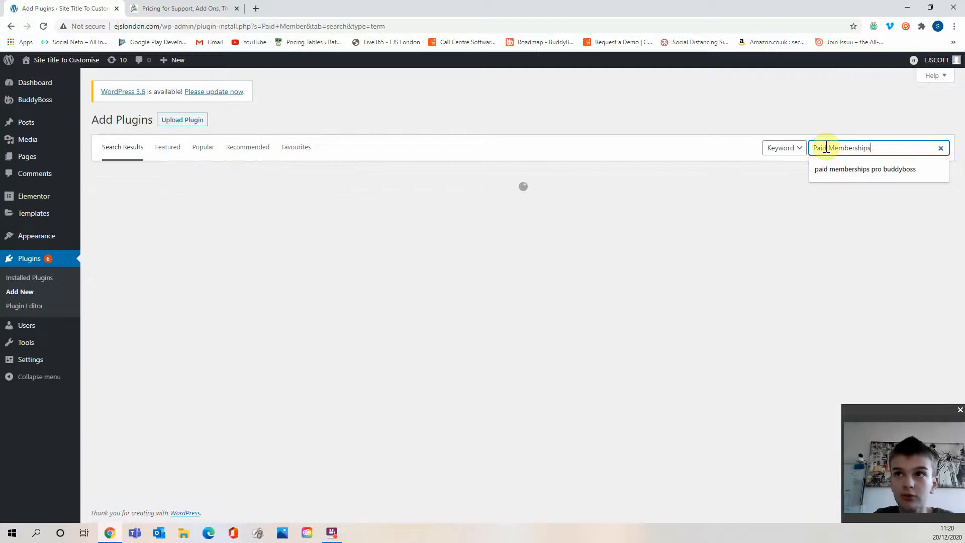
key("BackSpace")
key("BackSpace")
type("Pro")
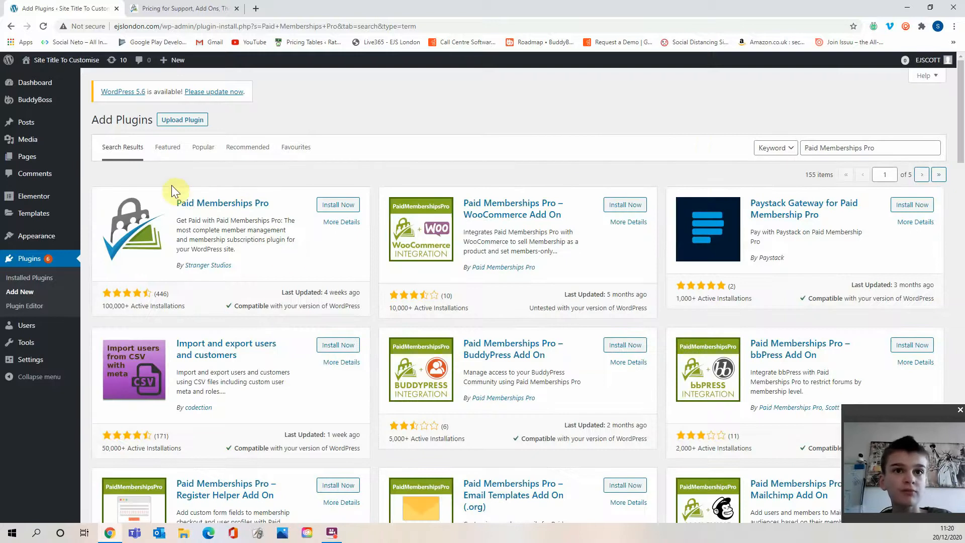
Install Paid Memberships Pro and its BuddyPress Add On, and activate Paid Memberships Pro.
left_click(339, 205)
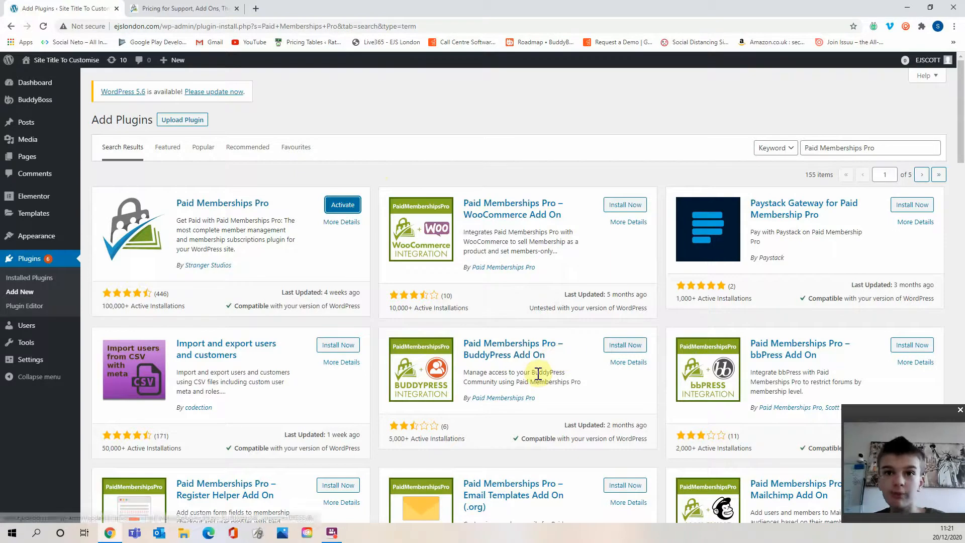
left_click(621, 345)
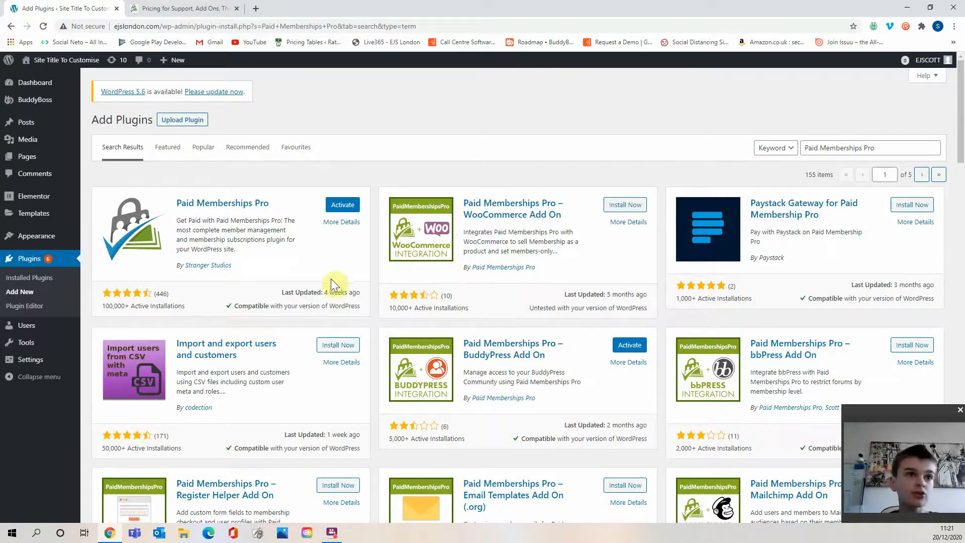
left_click(346, 205)
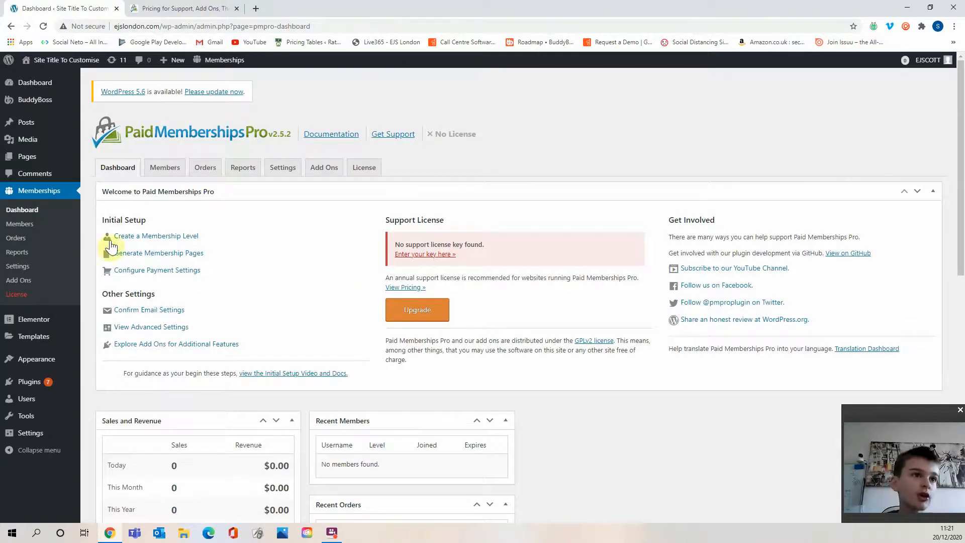
Activate the Paid Memberships Pro – BuddyPress Add On from the installed plugins list.
mouse_move(47, 383)
left_click(91, 386)
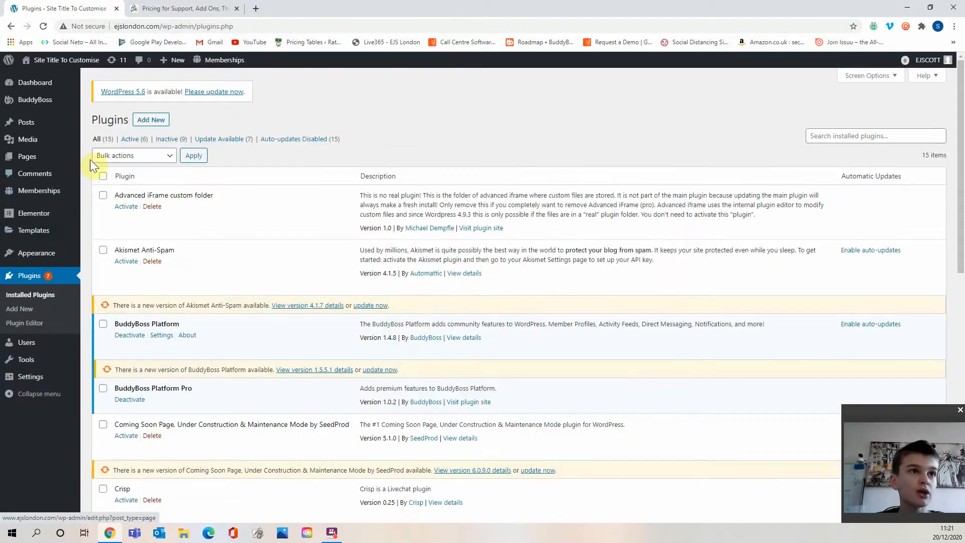
mouse_move(55, 191)
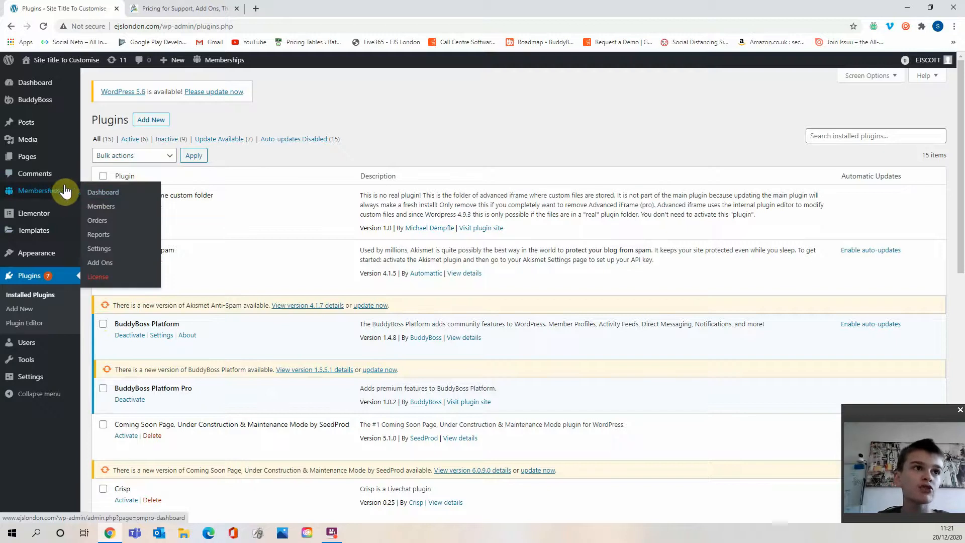
scroll(151, 251, "down", 3)
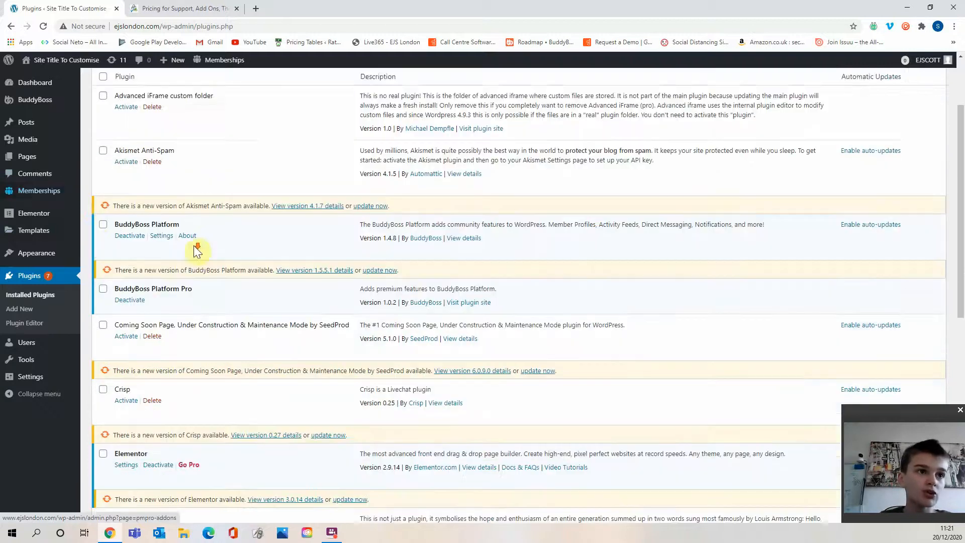
scroll(171, 264, "down", 8)
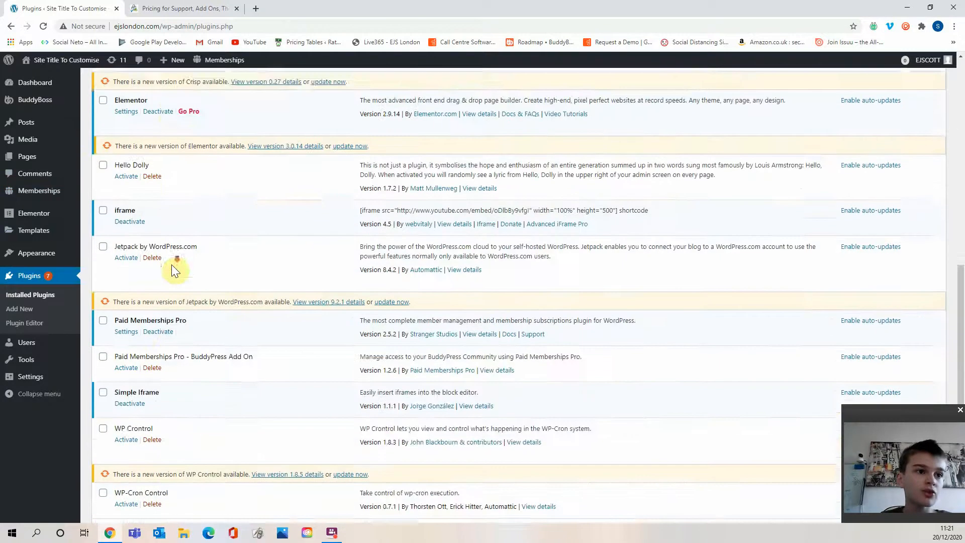
left_click(126, 286)
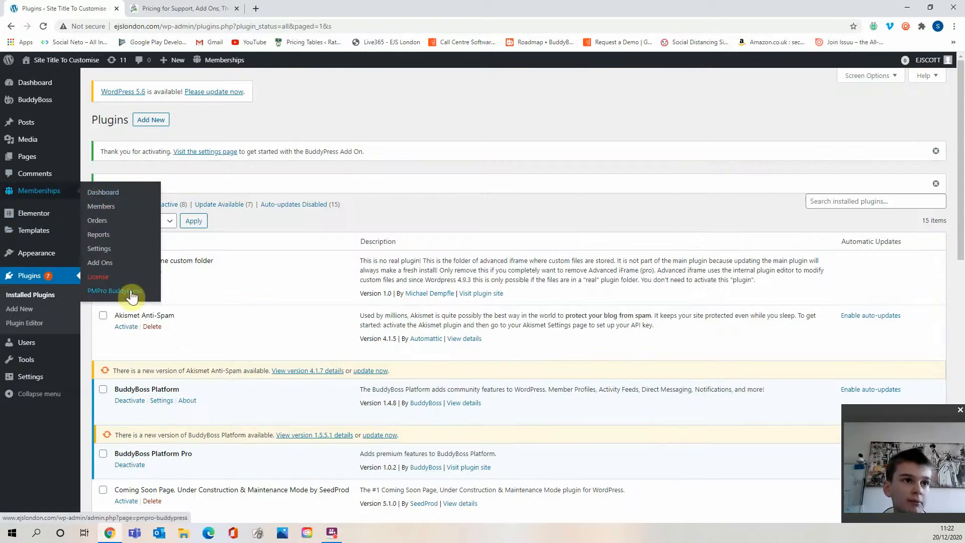
Open the membership levels settings and create a new membership level named Basic Plan (FREE).
left_click(126, 249)
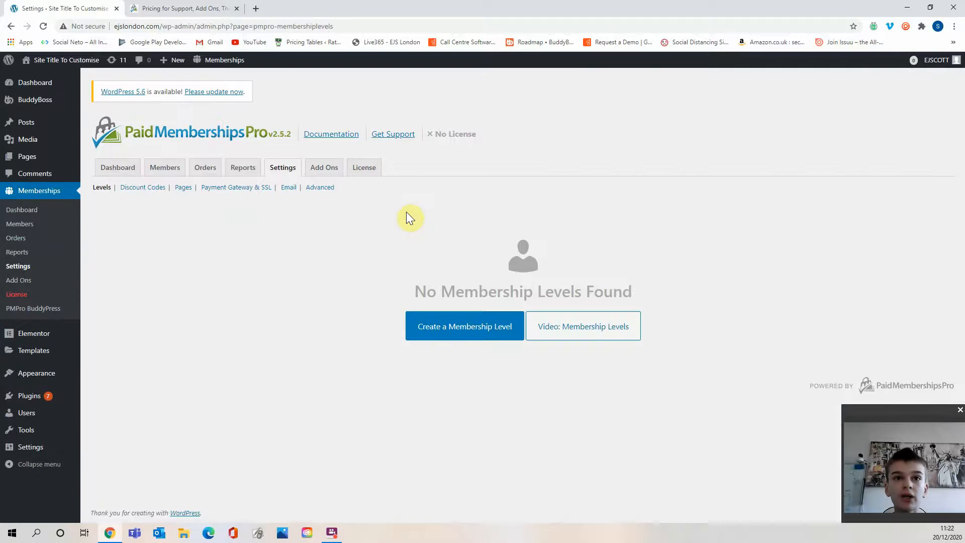
left_click(477, 335)
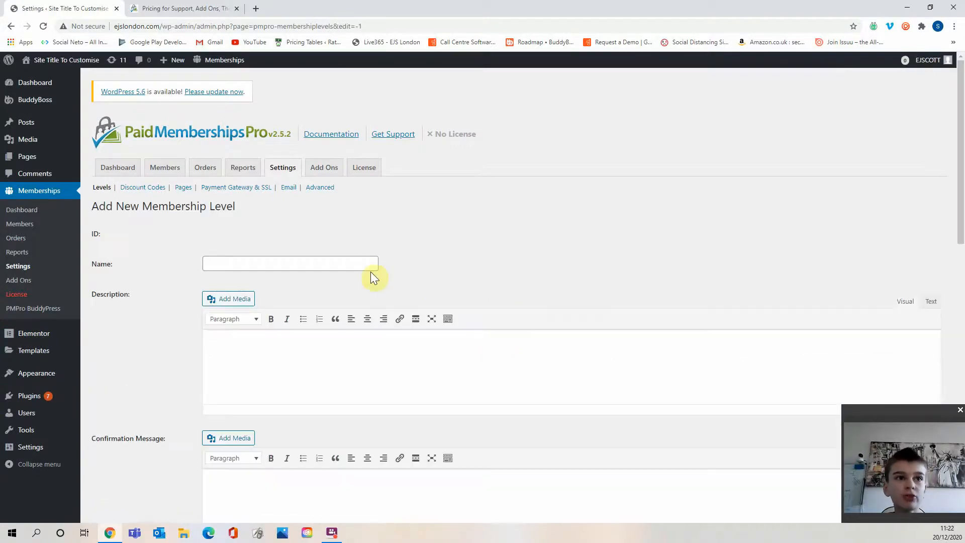
left_click(362, 263)
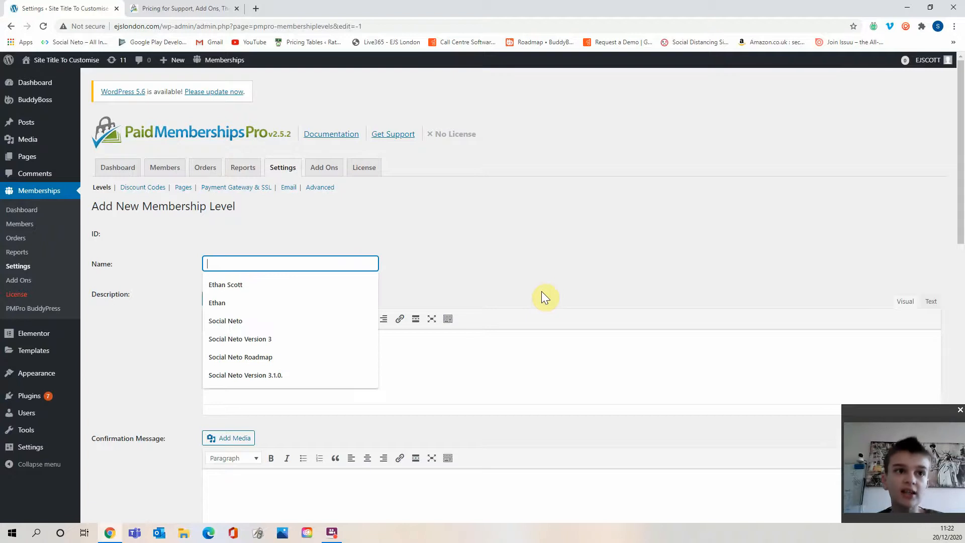
type("Basic")
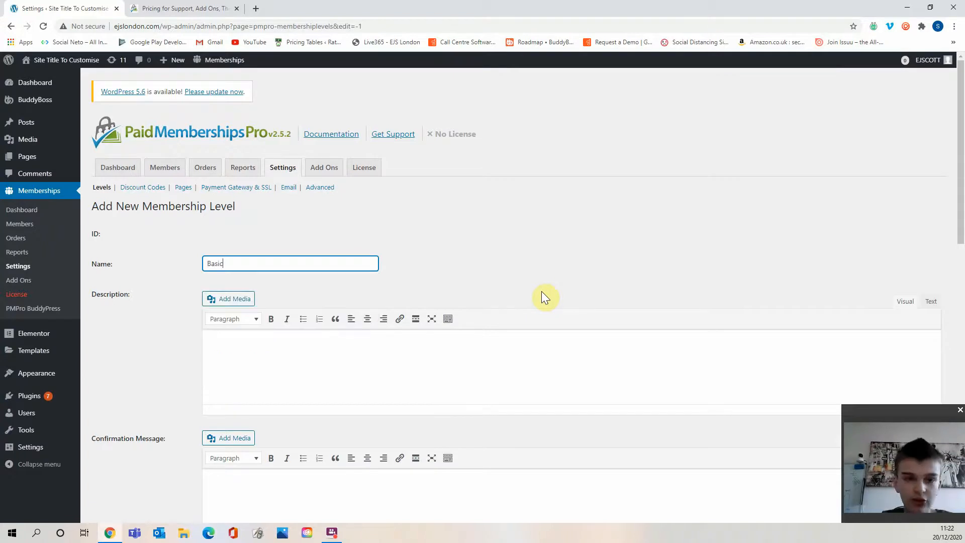
type(" Plan")
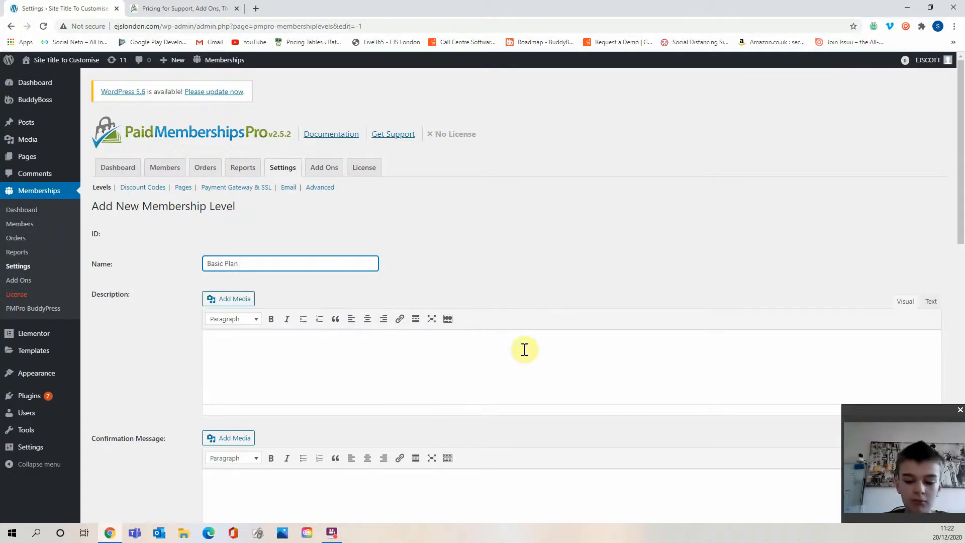
type(" (FREE")
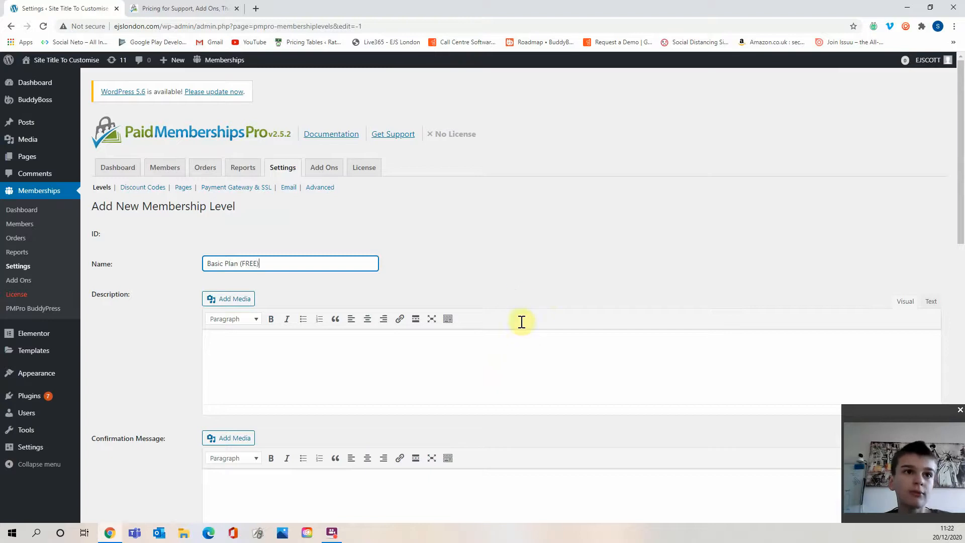
Enter the level description "A basic plan".
left_click(514, 293)
left_click(373, 345)
type("A basic")
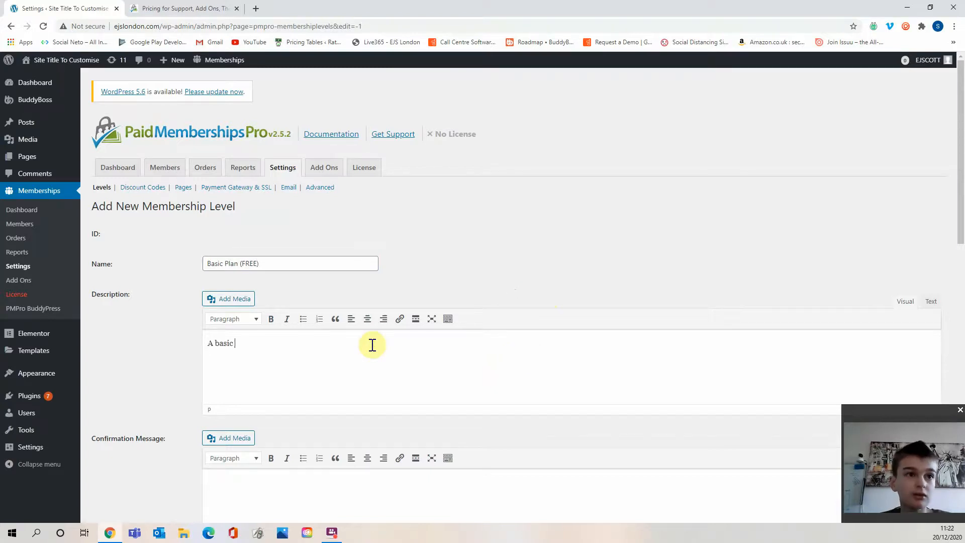
type(" plan")
Enter the confirmation message "Thanks for signing up!" and include it in the membership confirmation email.
scroll(345, 235, "down", 3)
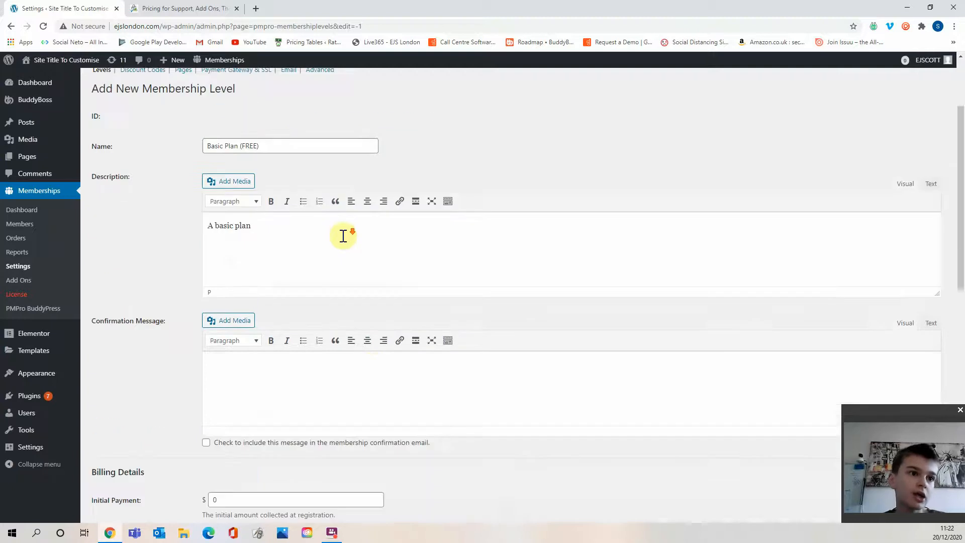
left_click(284, 355)
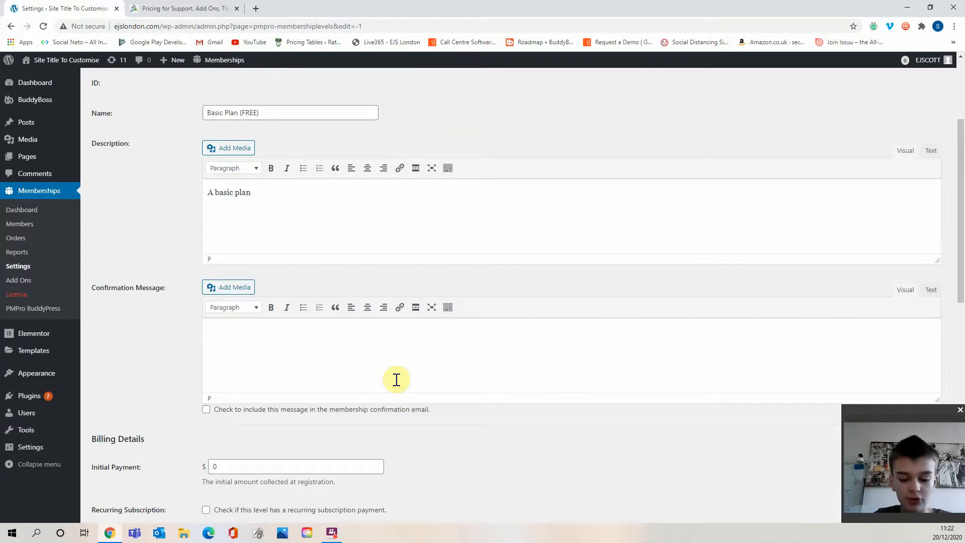
type("Thanks for ")
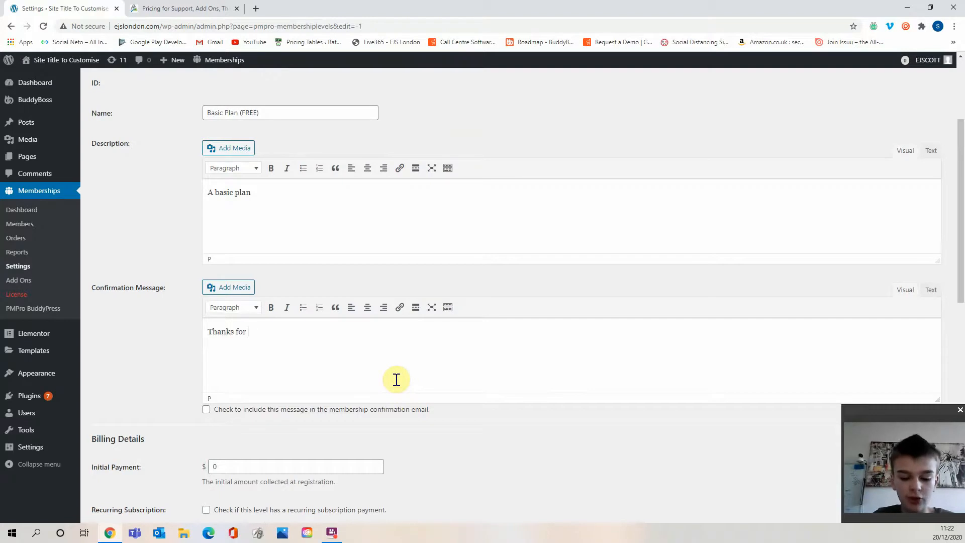
type("signing up!")
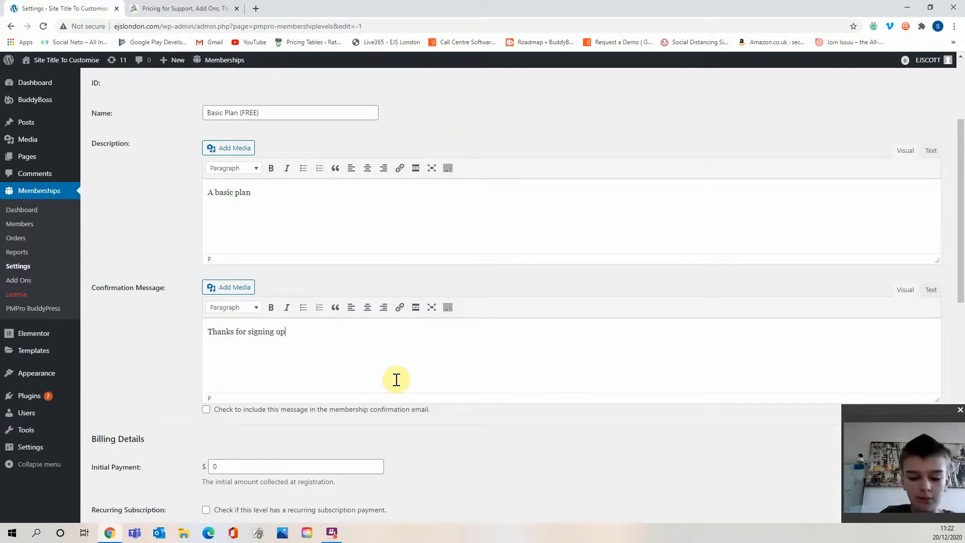
left_click(390, 409)
Save the new membership level.
scroll(427, 397, "down", 1)
scroll(428, 392, "down", 1)
scroll(402, 306, "down", 2)
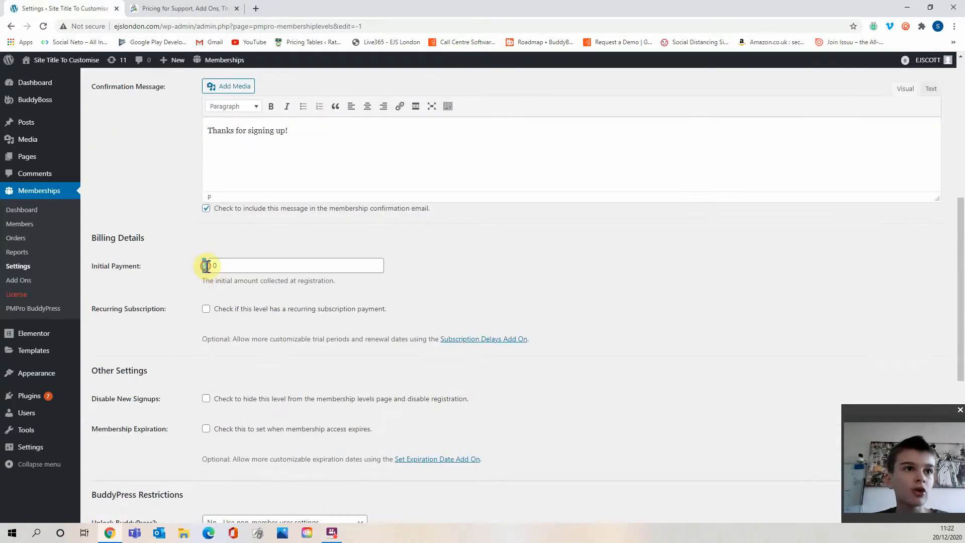
scroll(232, 312, "down", 4)
scroll(227, 331, "down", 3)
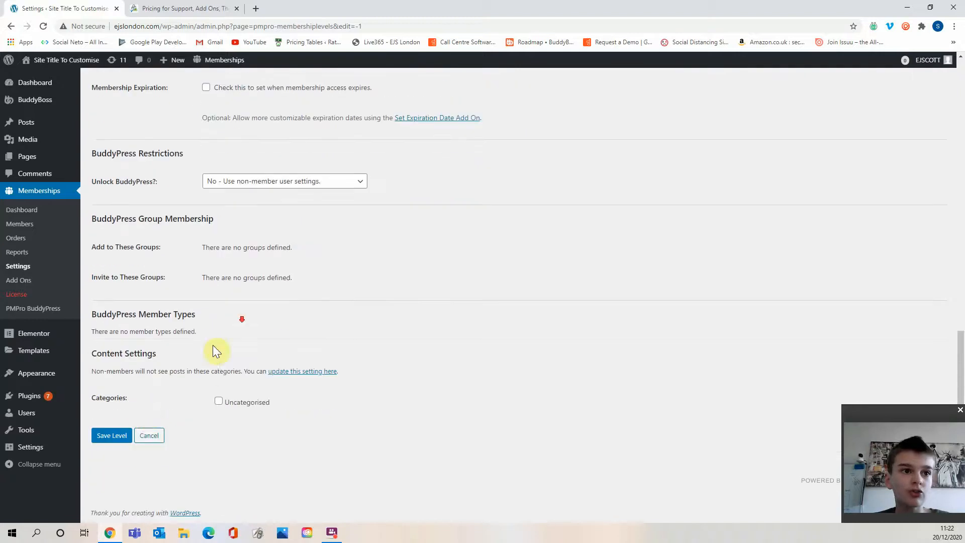
left_click(108, 435)
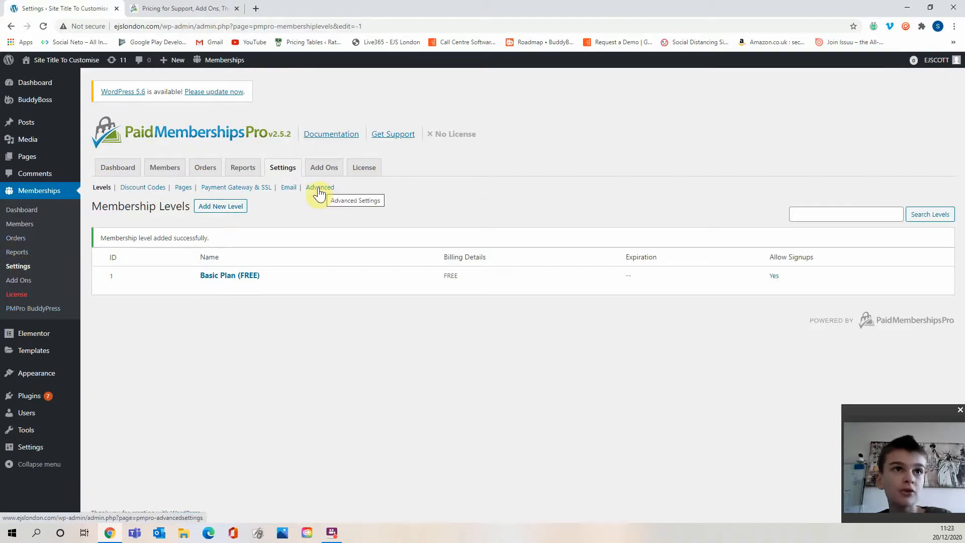
Set the currency to Pounds Sterling (£) in the Payment Gateway & SSL settings and save them.
left_click(262, 191)
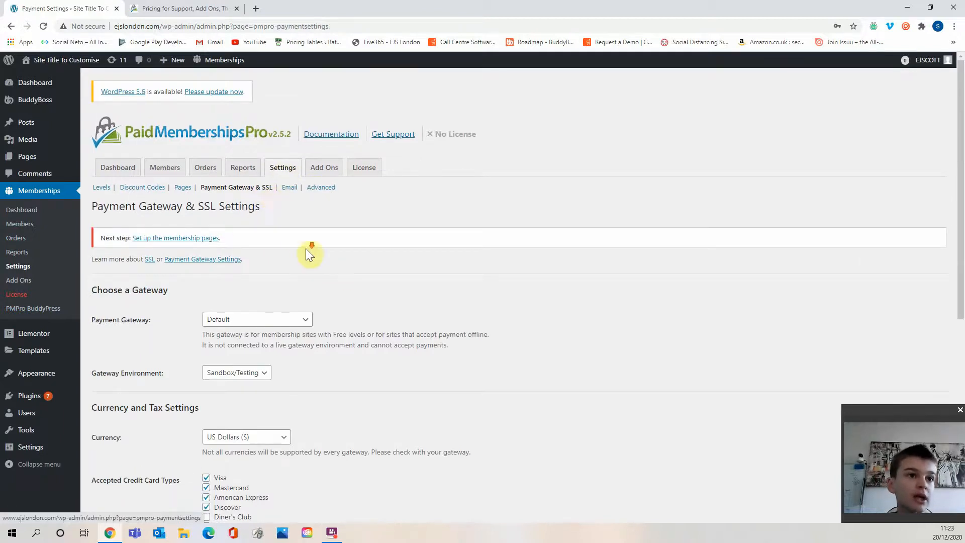
scroll(307, 253, "down", 3)
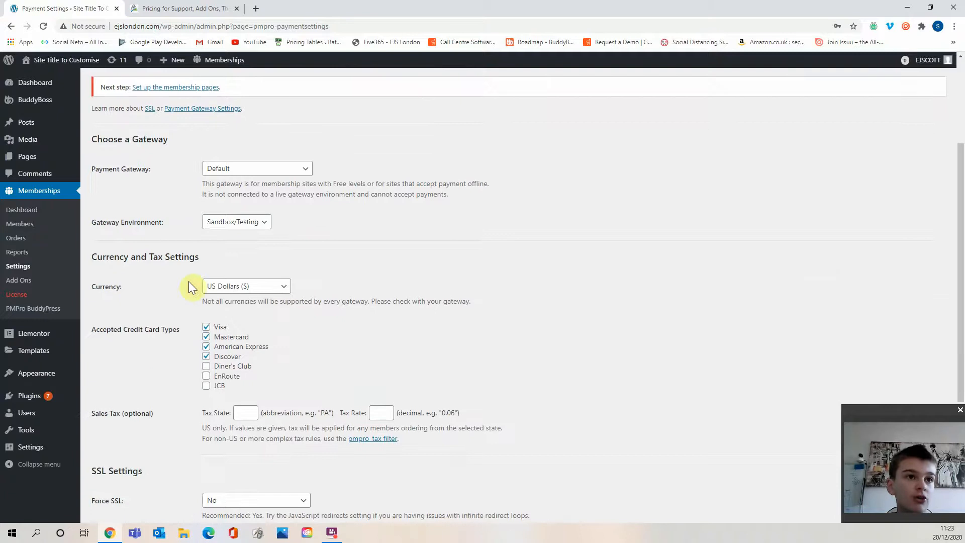
left_click(250, 285)
scroll(251, 369, "down", 3)
scroll(251, 377, "down", 3)
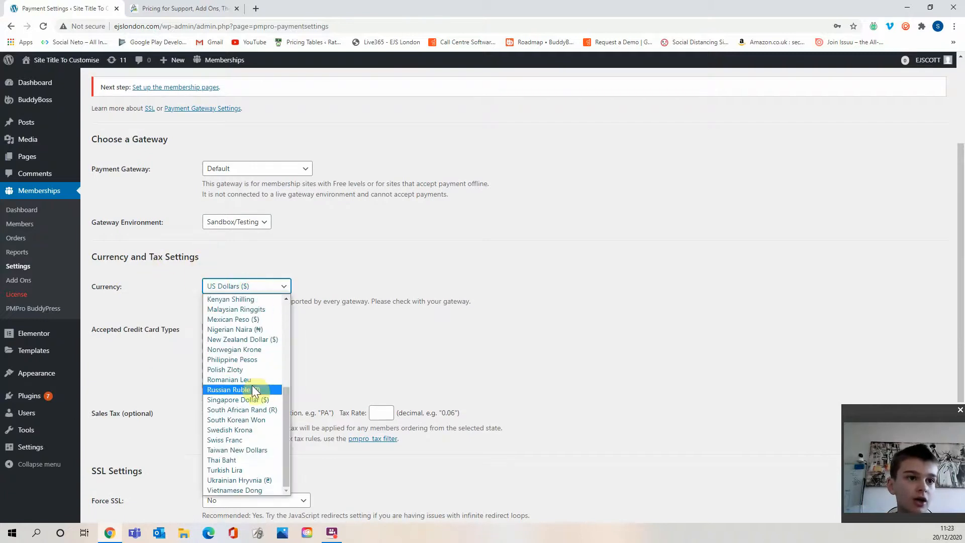
scroll(253, 383, "up", 4)
scroll(259, 347, "up", 2)
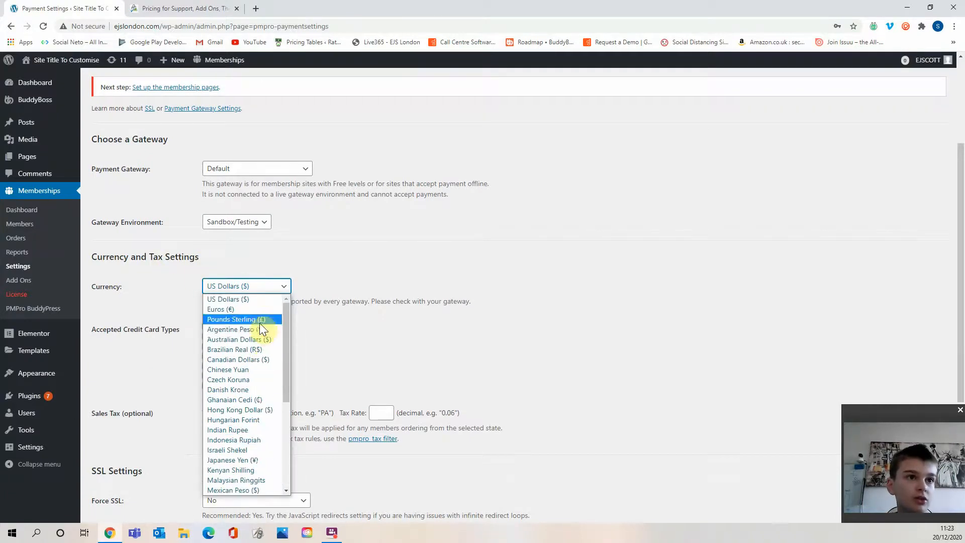
left_click(260, 322)
scroll(317, 341, "down", 4)
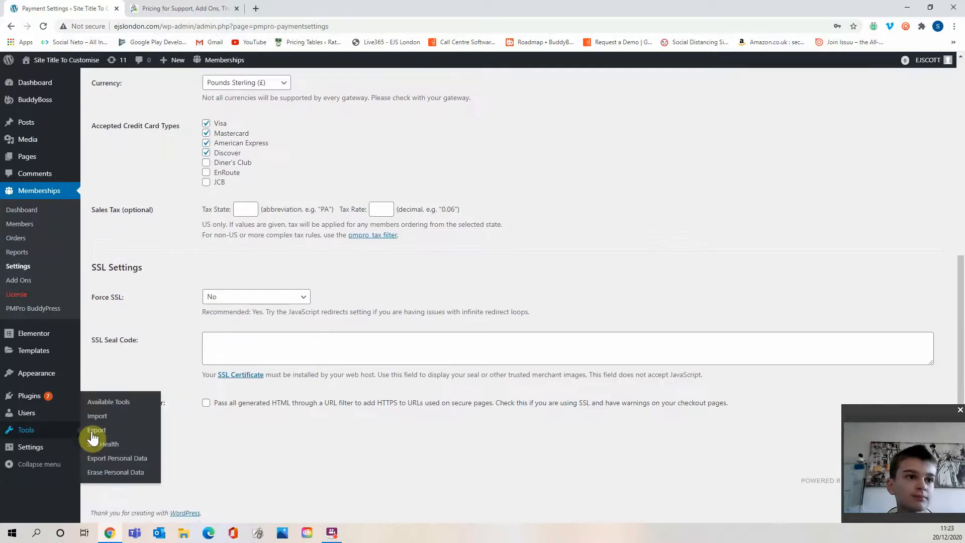
left_click(115, 436)
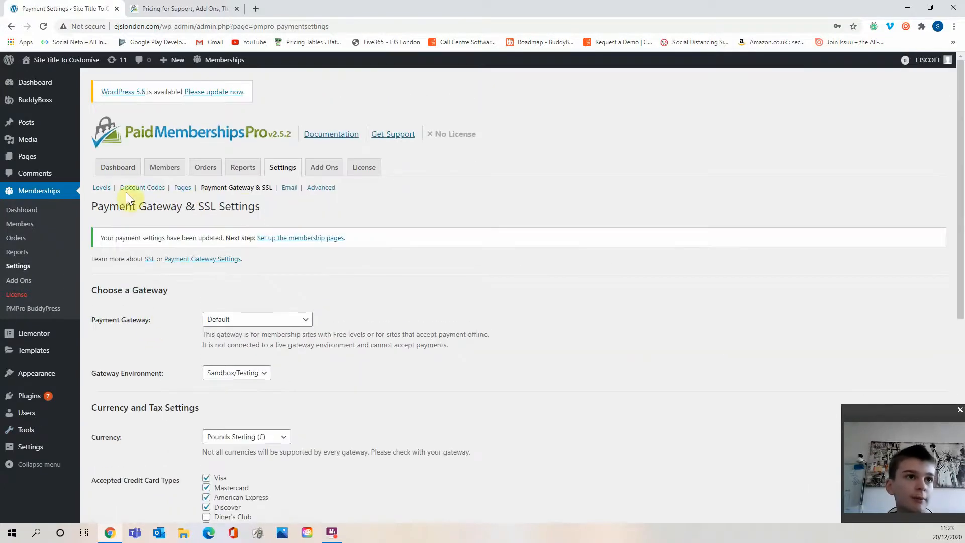
Edit the Basic Plan (FREE) level and enable a recurring subscription payment.
left_click(104, 187)
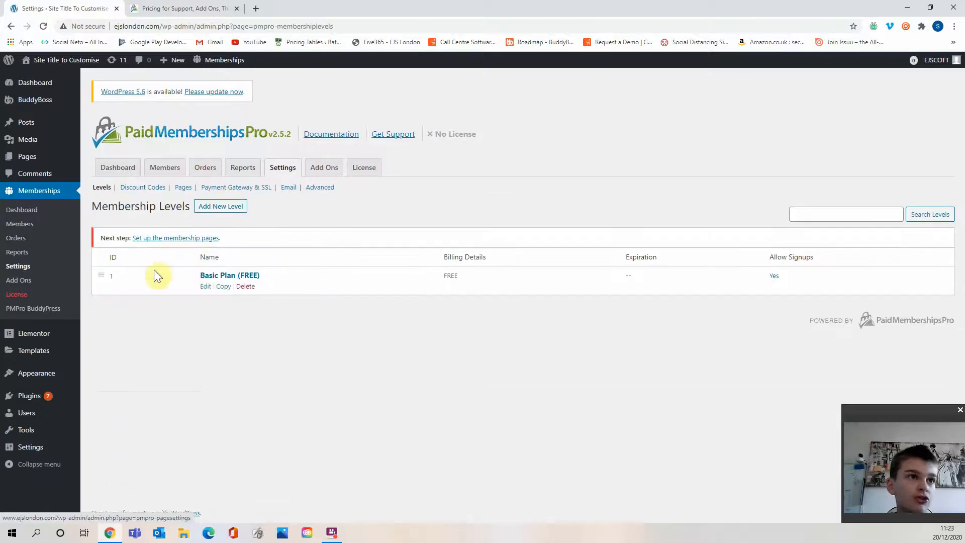
left_click(205, 286)
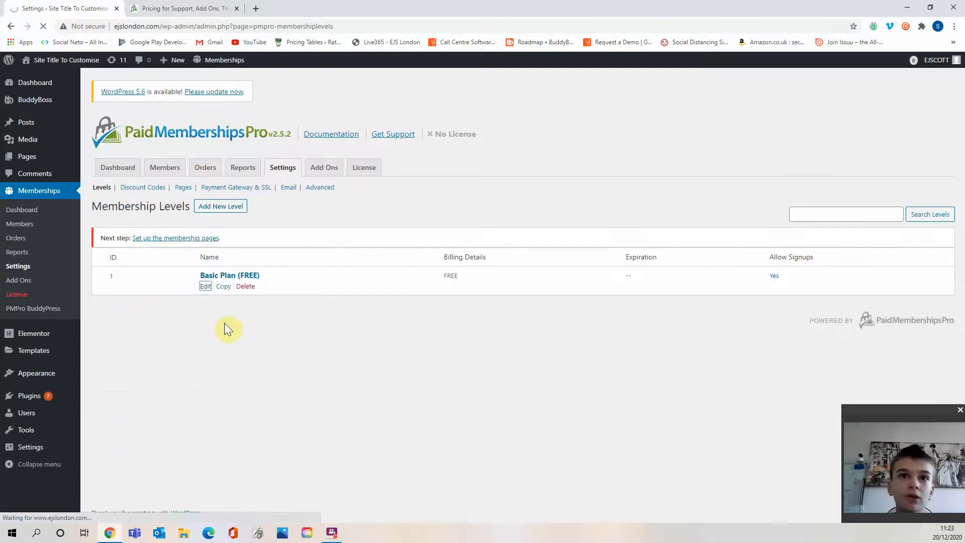
scroll(357, 250, "down", 4)
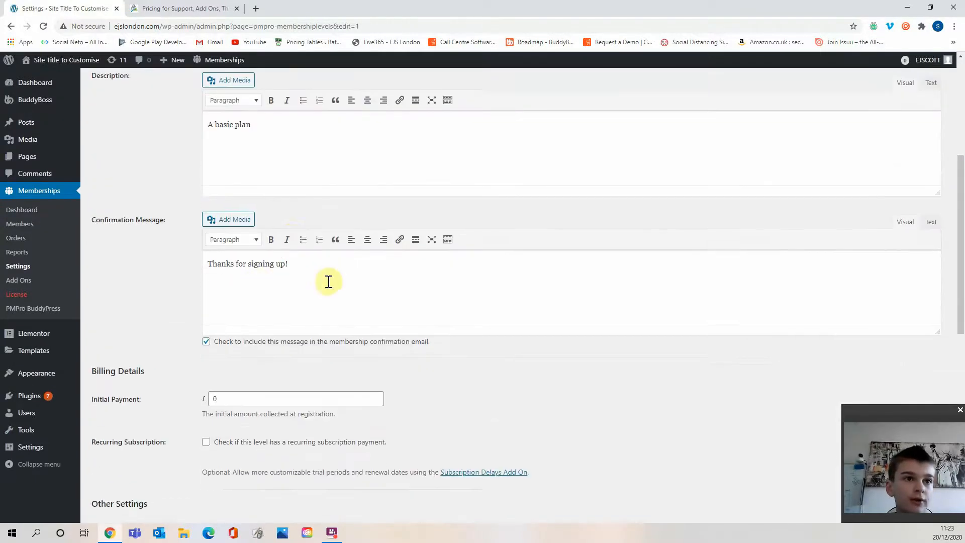
scroll(329, 282, "down", 3)
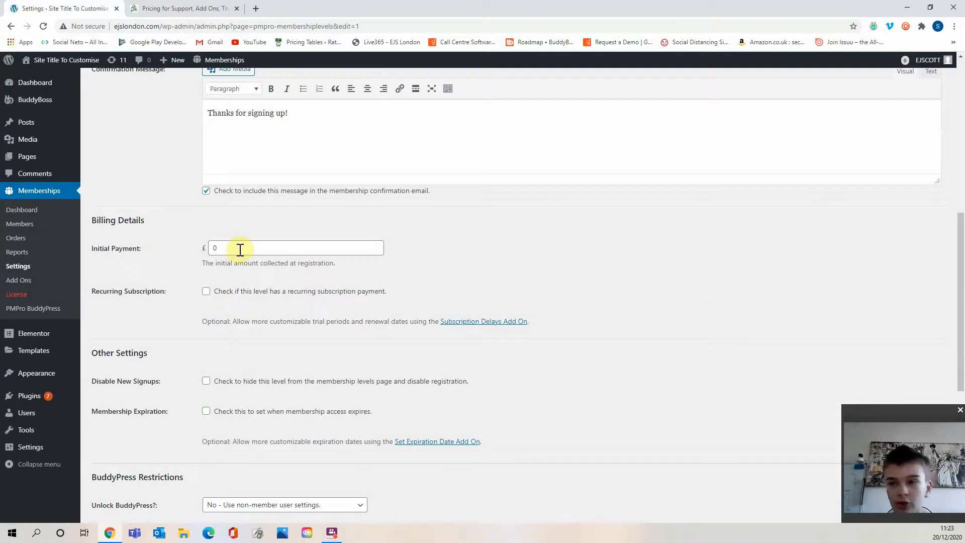
left_click(311, 296)
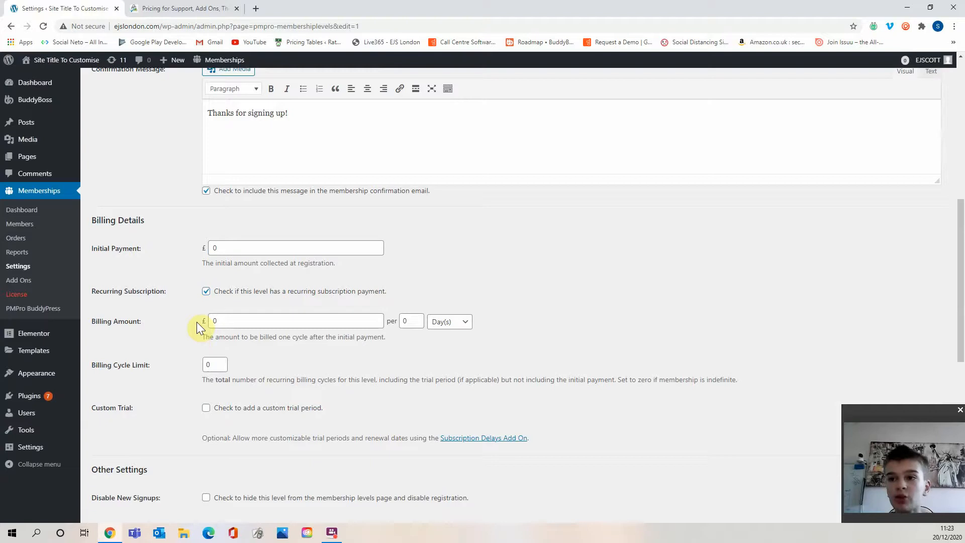
Set the billing amount period to per 1 Month(s).
left_click(450, 322)
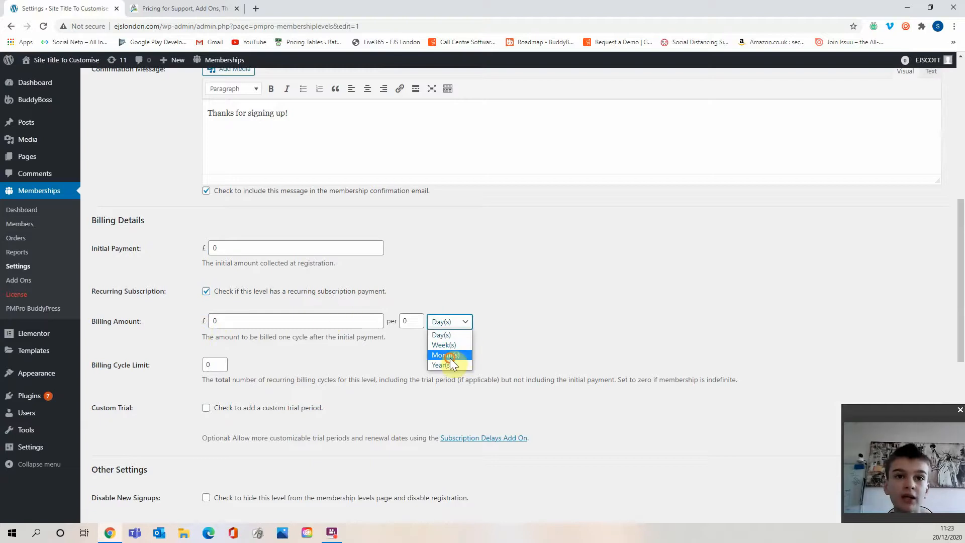
left_click(449, 355)
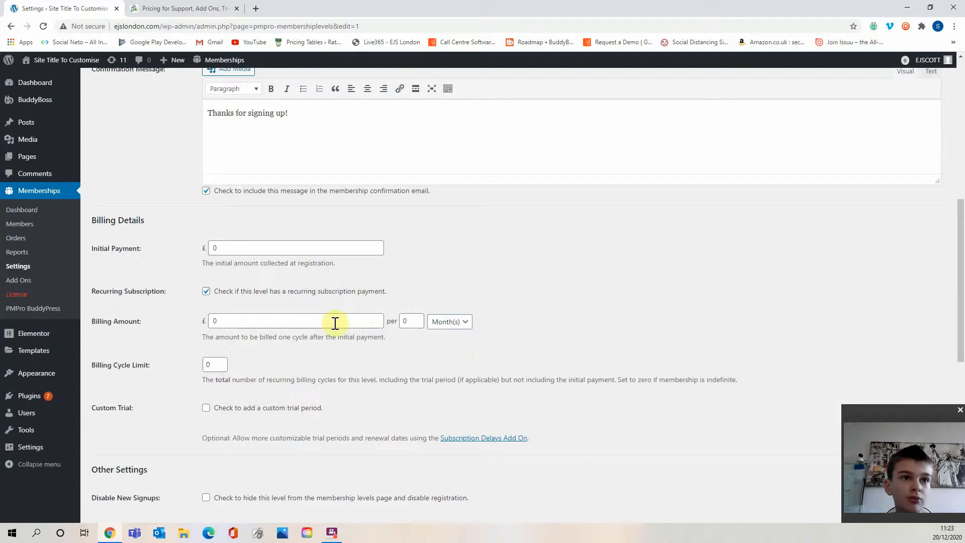
left_click(409, 321)
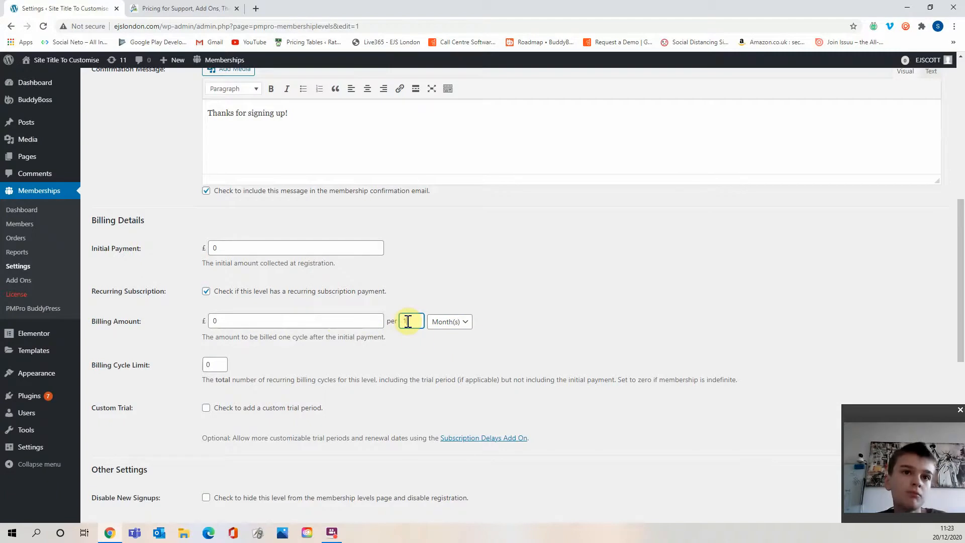
scroll(263, 342, "down", 2)
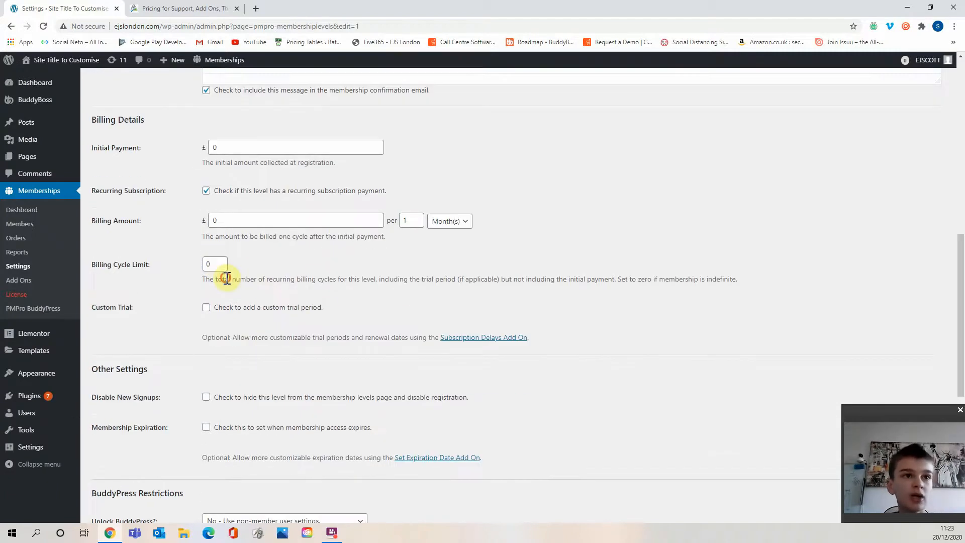
Set the billing cycle limit to 0.
left_click_drag(225, 279, 465, 285)
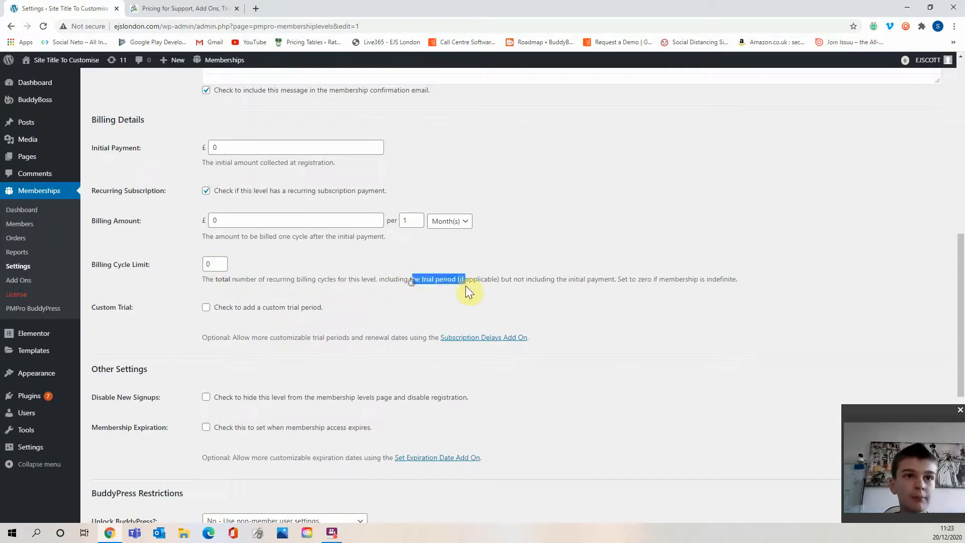
left_click(466, 285)
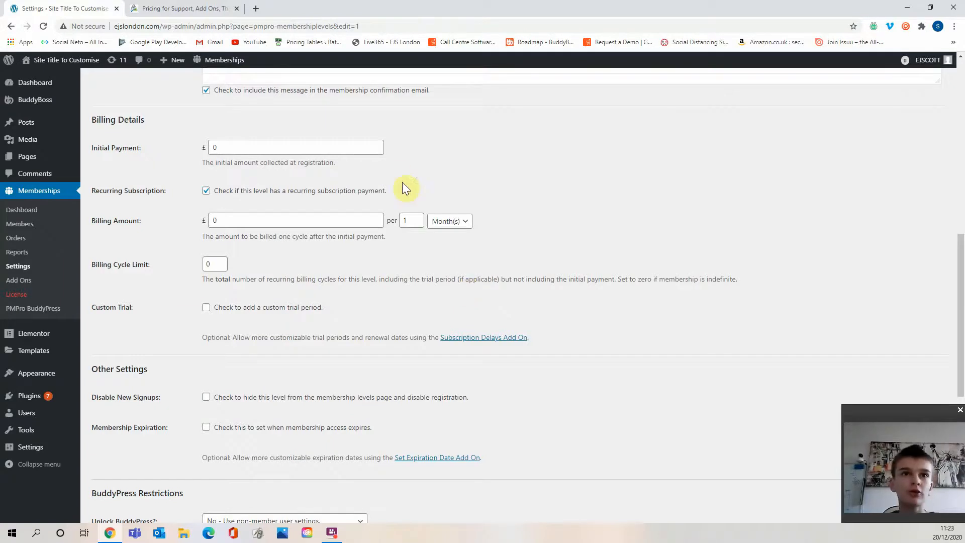
left_click_drag(215, 261, 198, 262)
type("12")
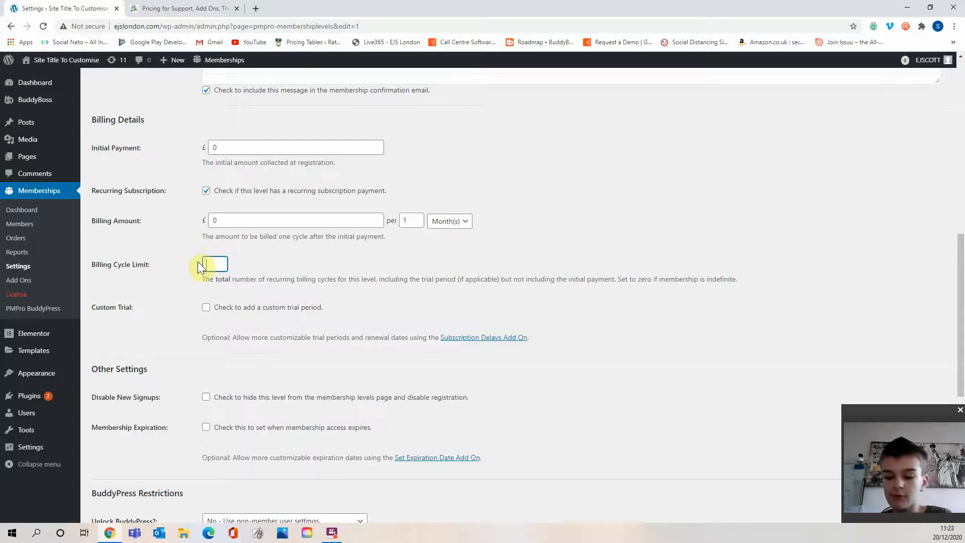
type("0")
left_click(287, 273)
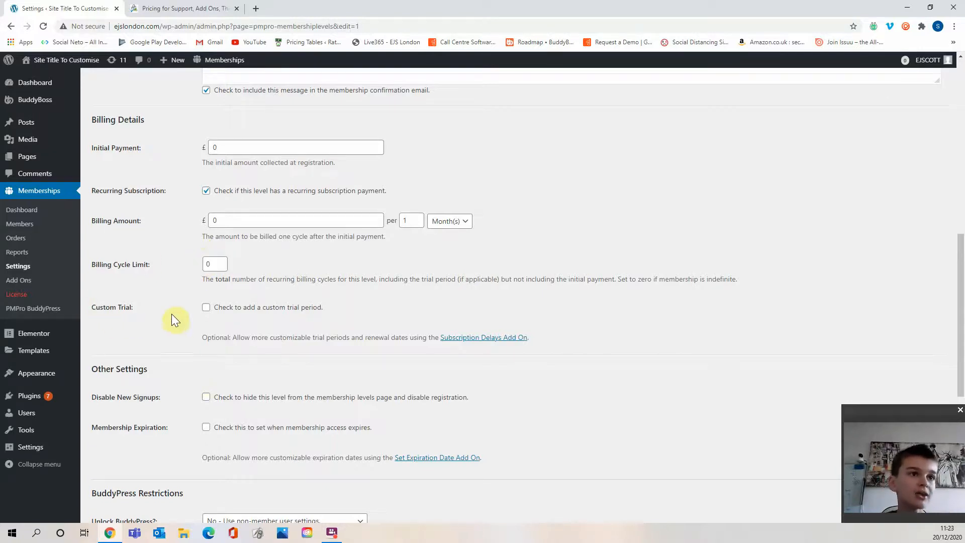
Enable a custom trial period for the membership level.
left_click(223, 309)
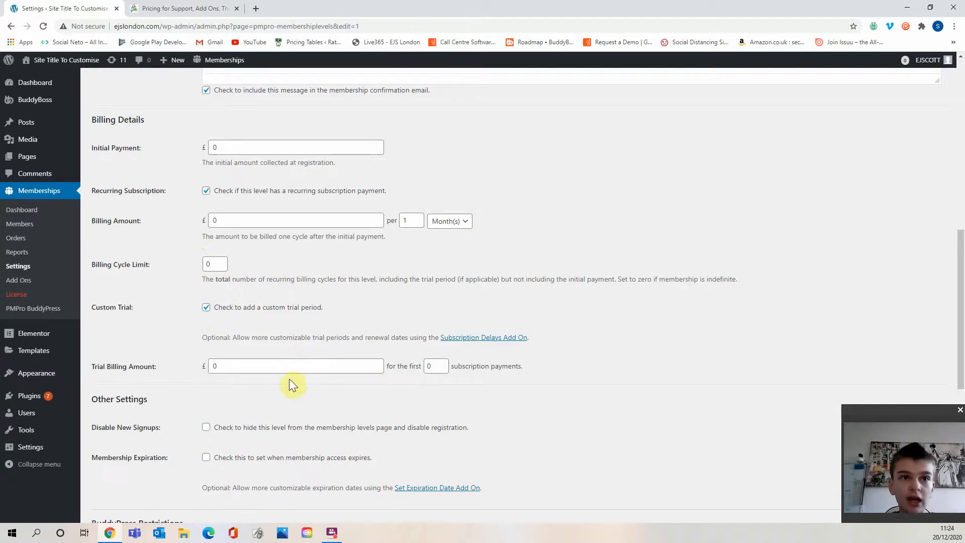
left_click(431, 365)
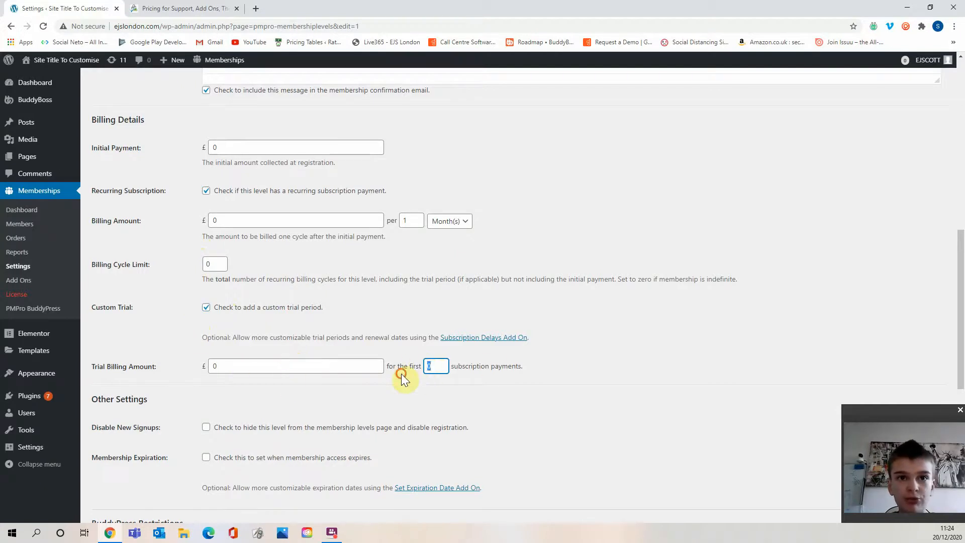
left_click(374, 336)
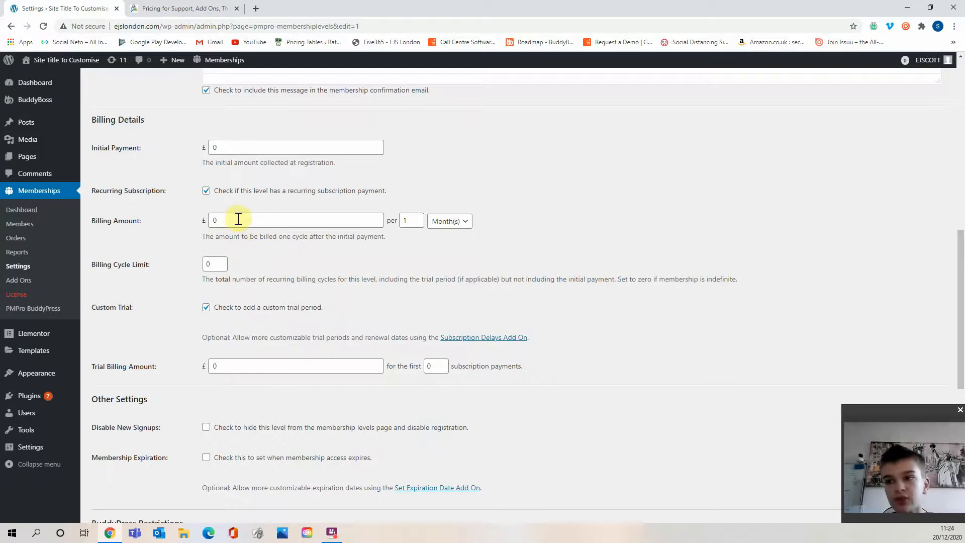
Set the recurring billing amount to 1.50.
left_click_drag(217, 222, 190, 223)
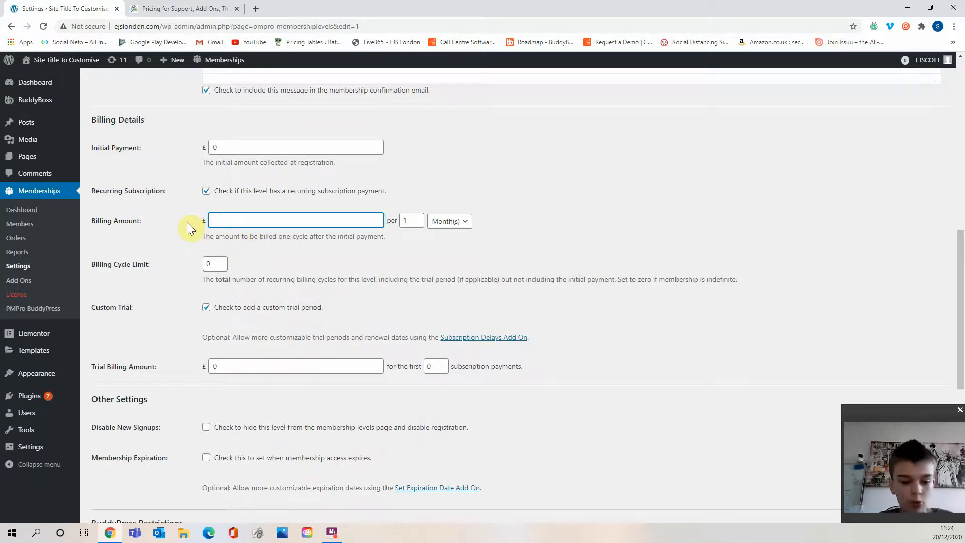
type("1.50")
left_click(232, 233)
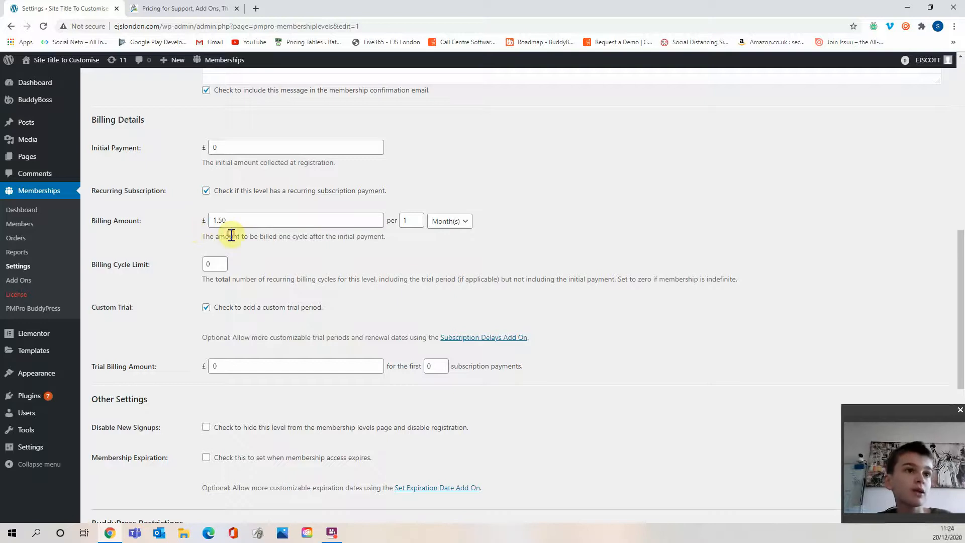
Try limiting the trial to the first 1 subscription payments, then clear that count.
left_click(242, 369)
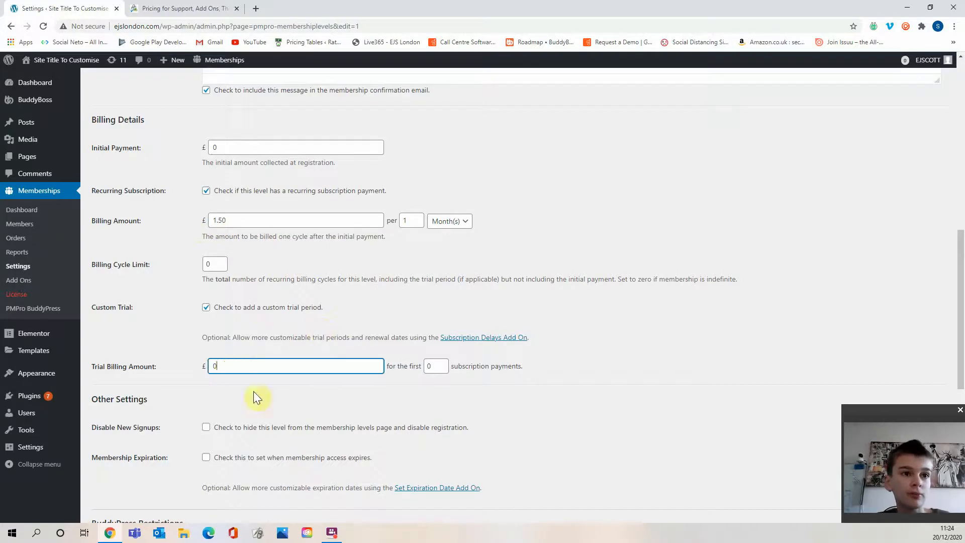
left_click(253, 392)
double_click(435, 365)
type("1")
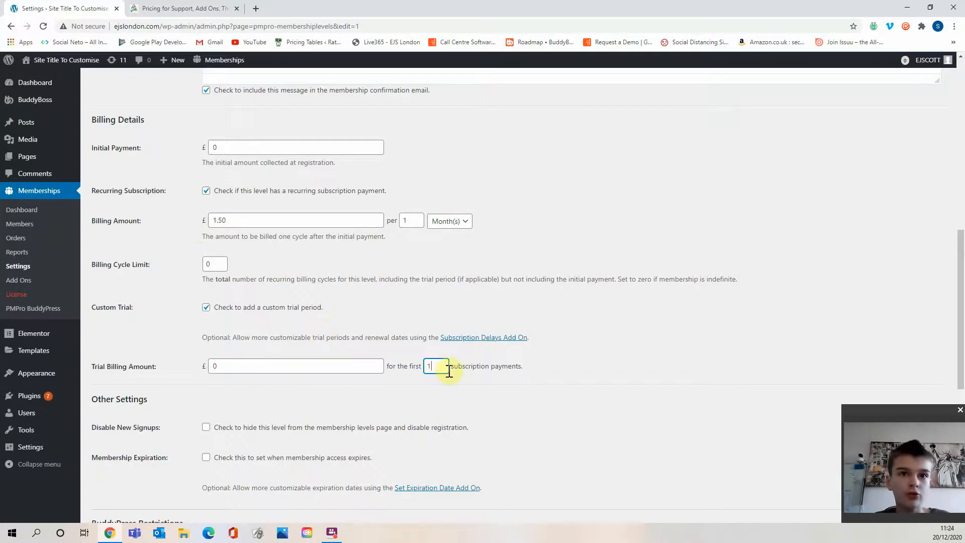
left_click(442, 386)
key("BackSpace")
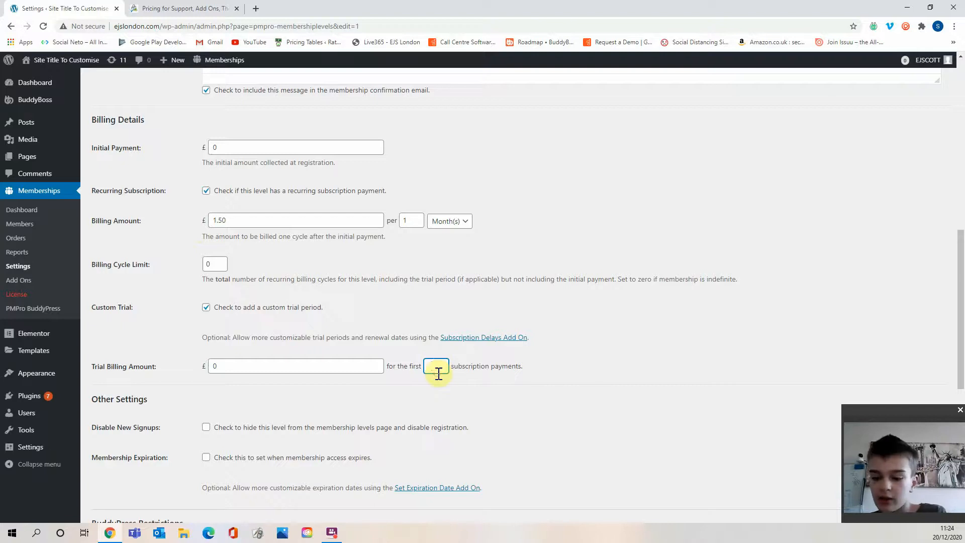
Reset the recurring billing amount to 0.
left_click_drag(227, 220, 212, 223)
type("0")
left_click(308, 242)
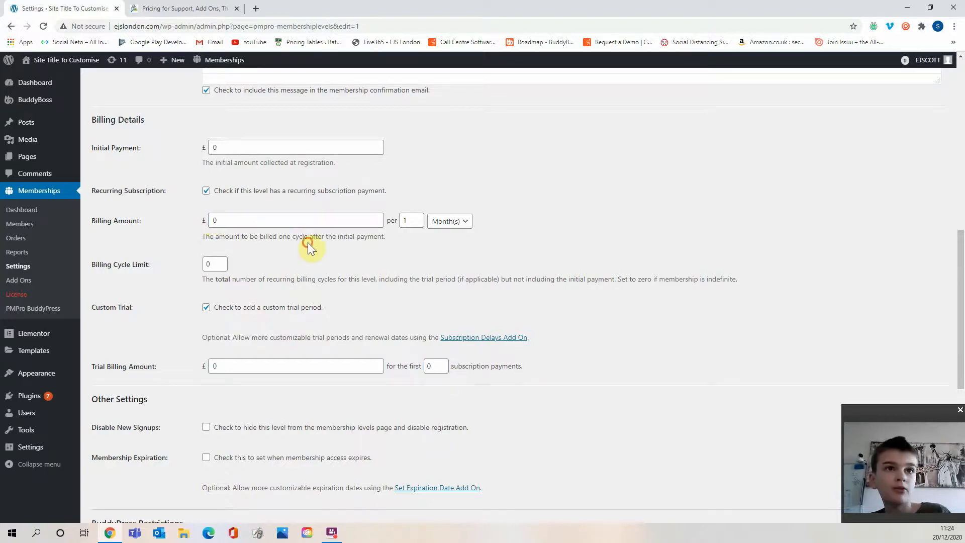
Disable the custom trial period for the level.
scroll(407, 240, "down", 3)
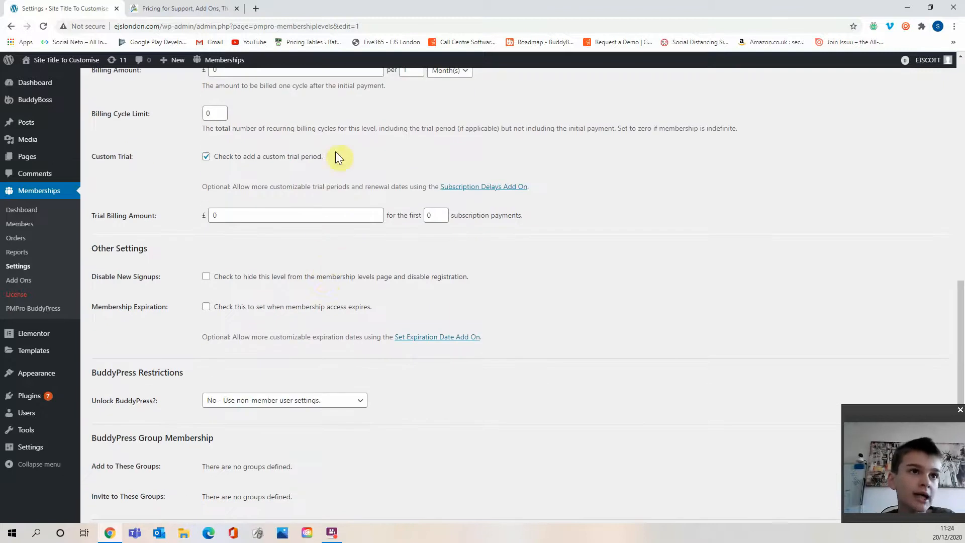
scroll(322, 241, "down", 1)
scroll(317, 223, "up", 3)
left_click(294, 207)
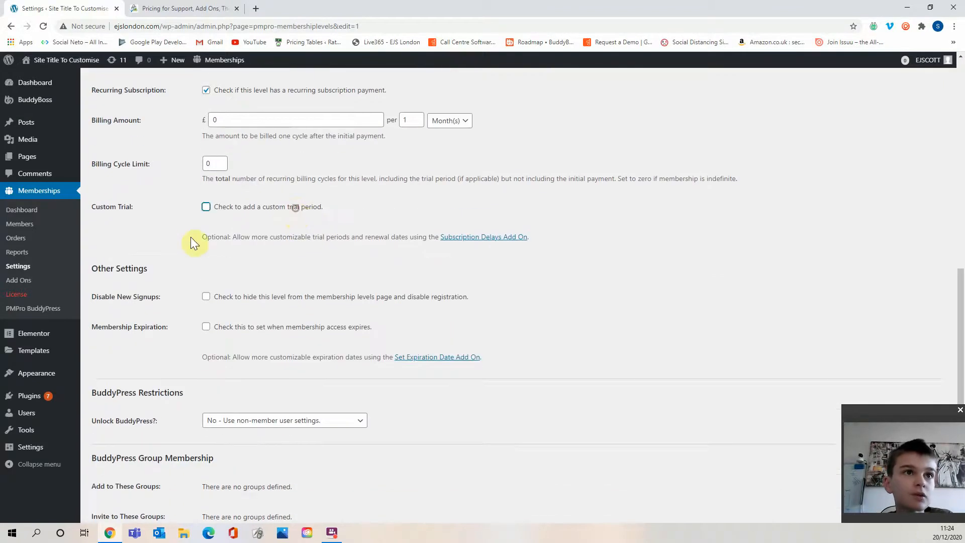
Review the remaining level settings, including BuddyPress restrictions, member types and content settings.
scroll(201, 256, "down", 2)
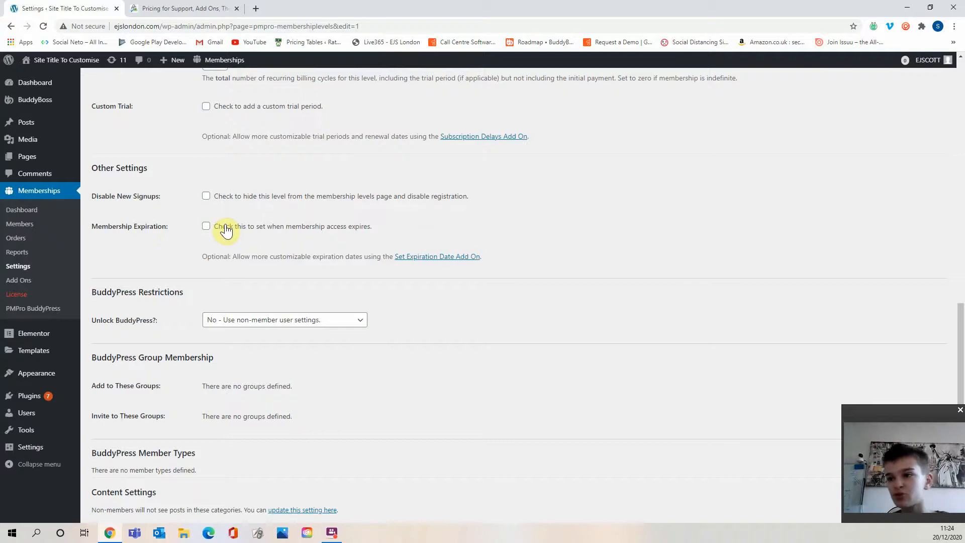
scroll(228, 261, "down", 1)
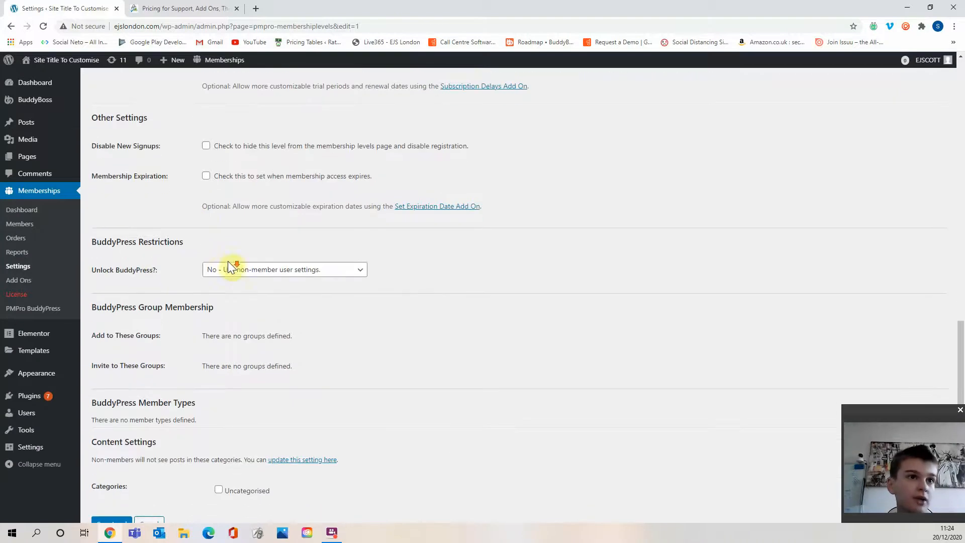
left_click_drag(130, 240, 160, 242)
left_click(168, 243)
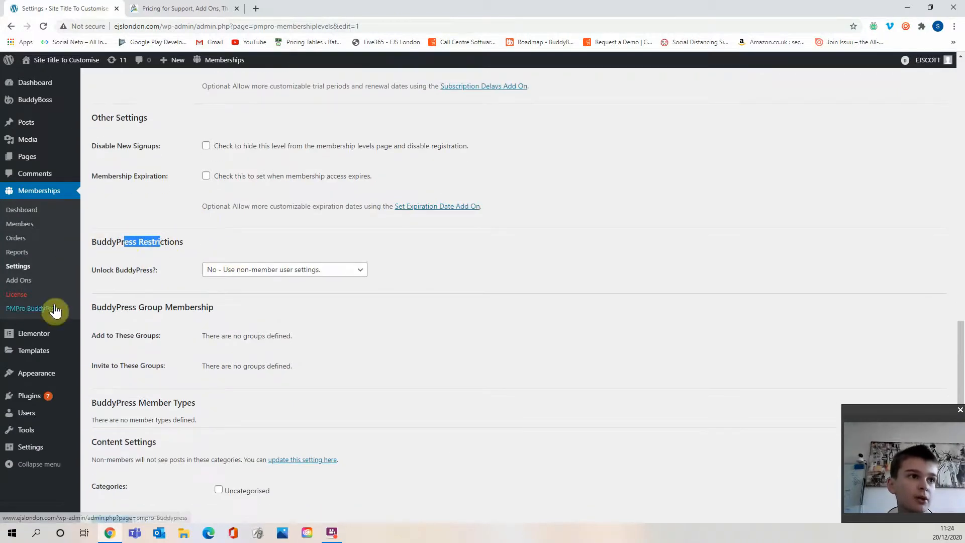
left_click(147, 245)
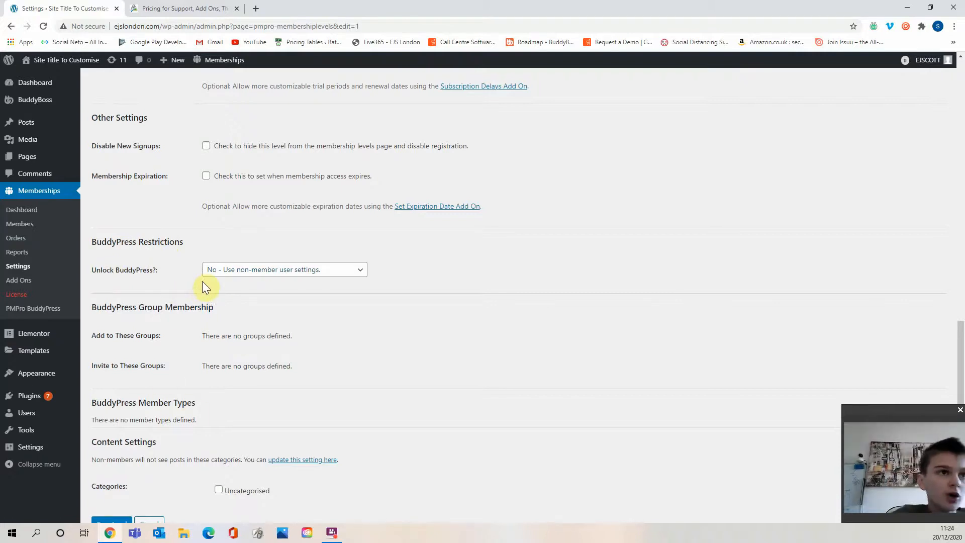
scroll(96, 311, "down", 1)
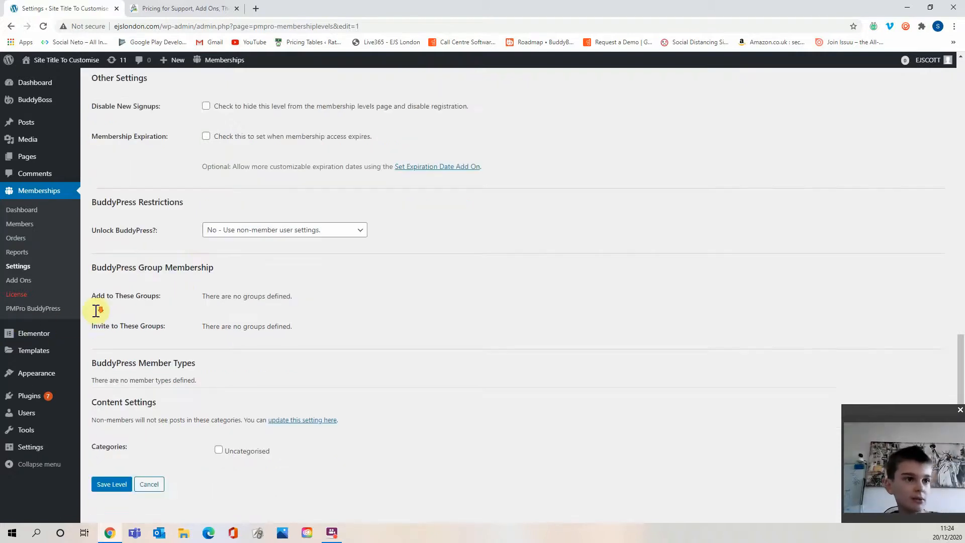
scroll(96, 310, "down", 1)
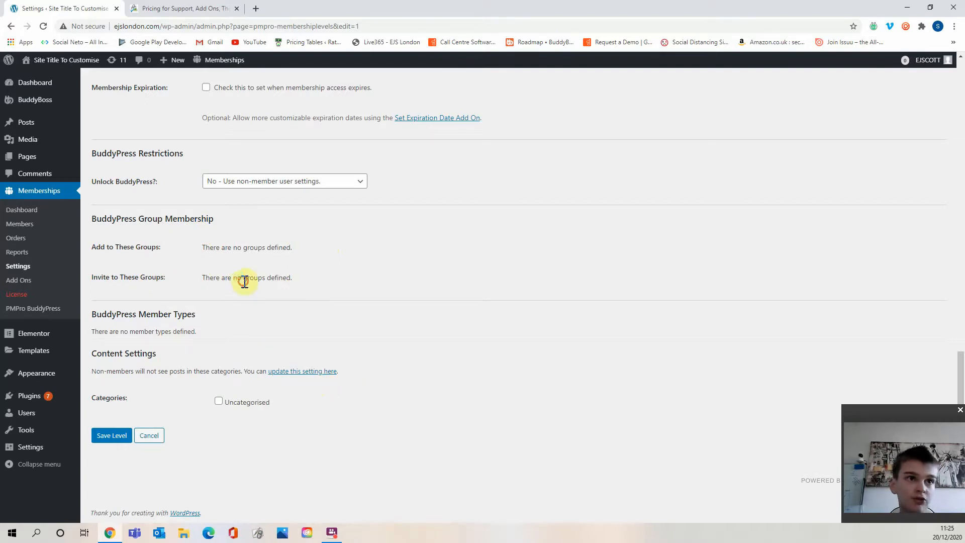
left_click_drag(164, 332, 110, 330)
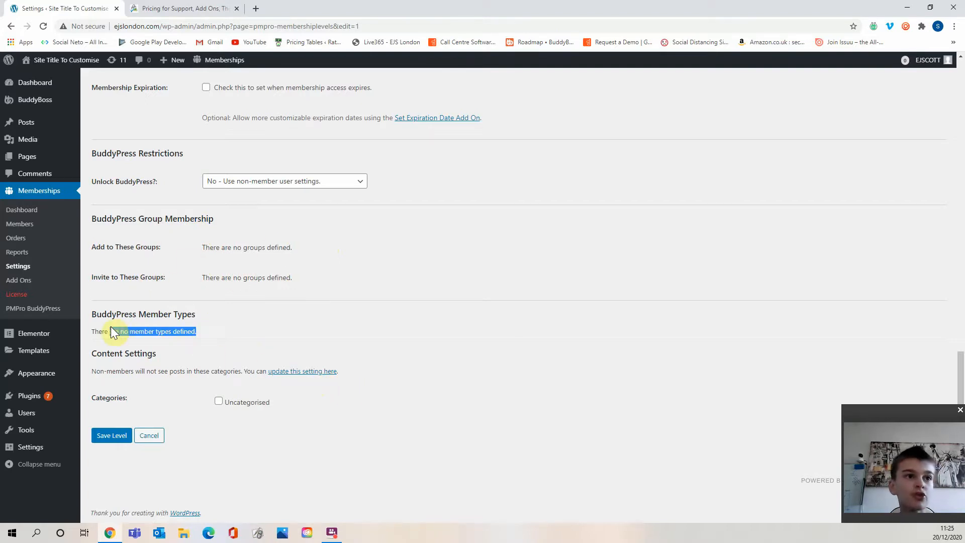
Save the Basic Plan (FREE) membership level.
left_click(233, 336)
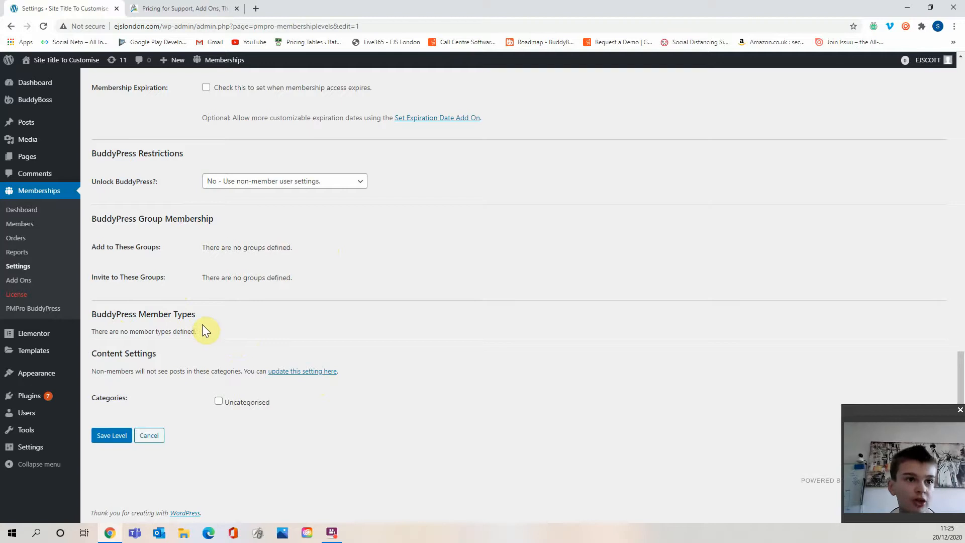
left_click(205, 366)
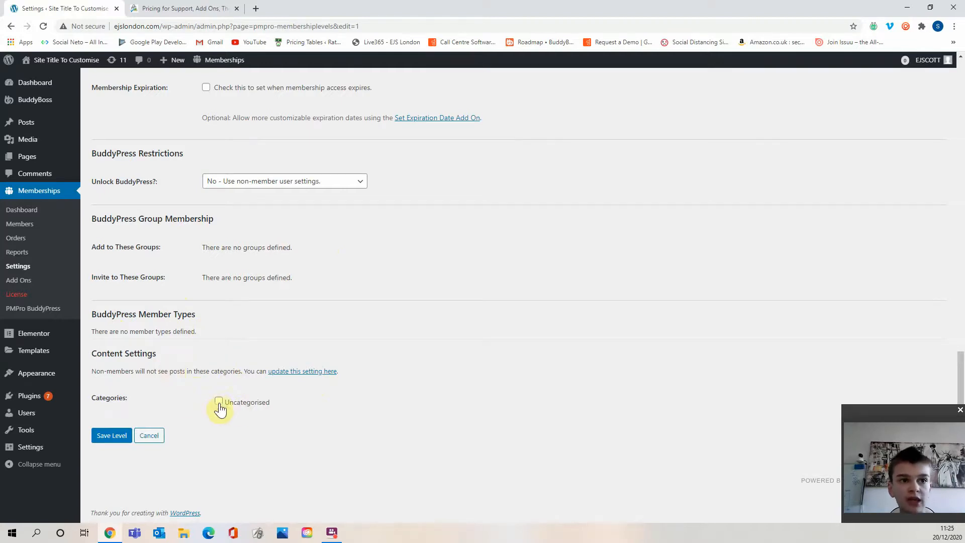
left_click(106, 436)
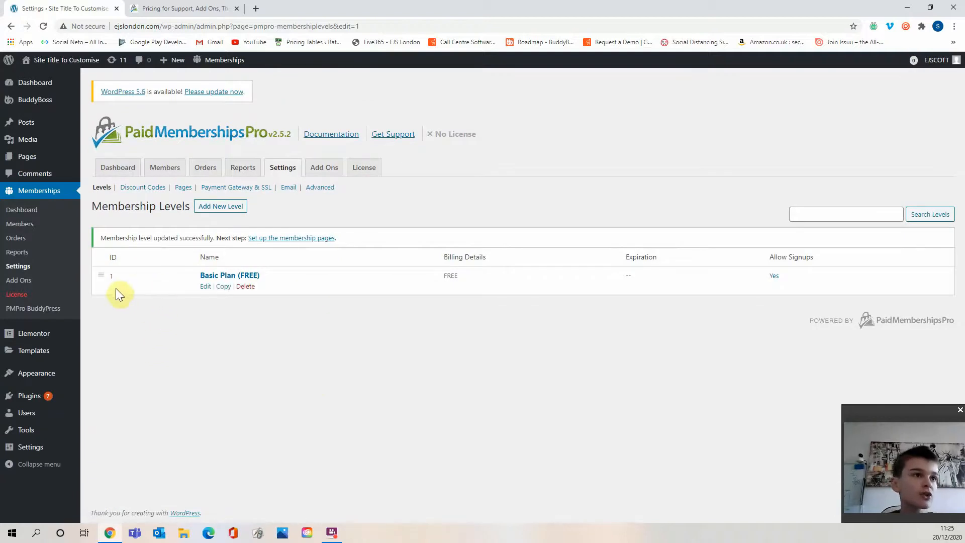
Open the PMPro BuddyPress page settings and have the membership pages generated automatically.
left_click(61, 305)
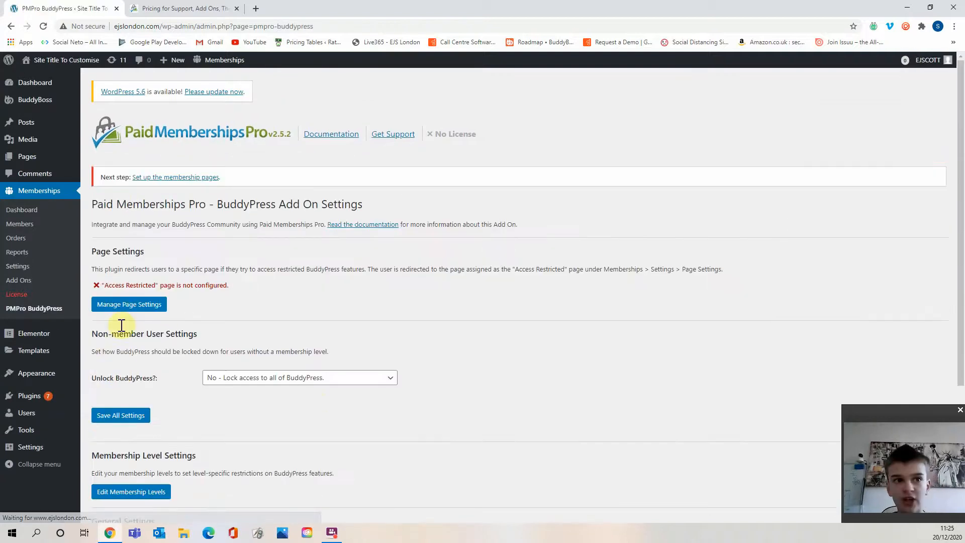
left_click(259, 273)
left_click_drag(174, 264, 354, 268)
left_click(355, 269)
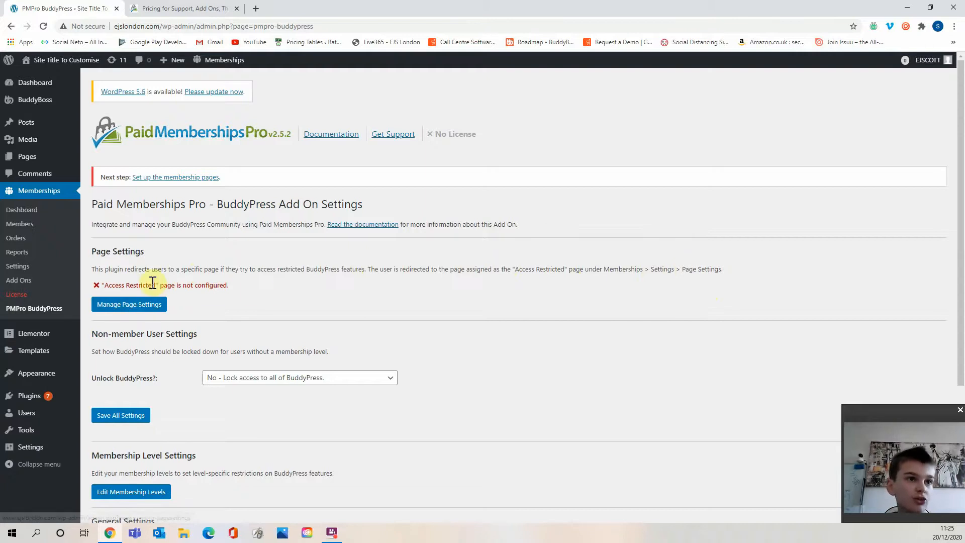
left_click(256, 291)
left_click(114, 303)
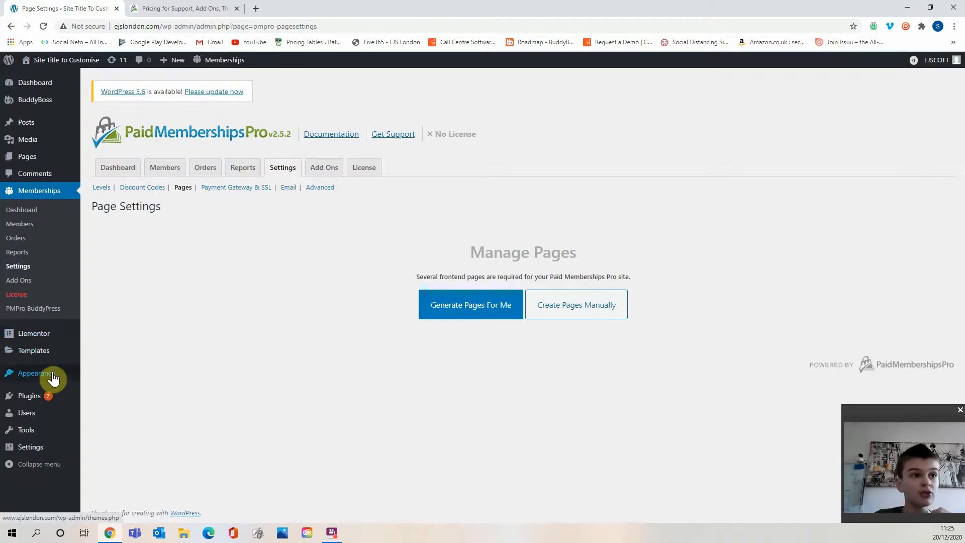
mouse_move(53, 373)
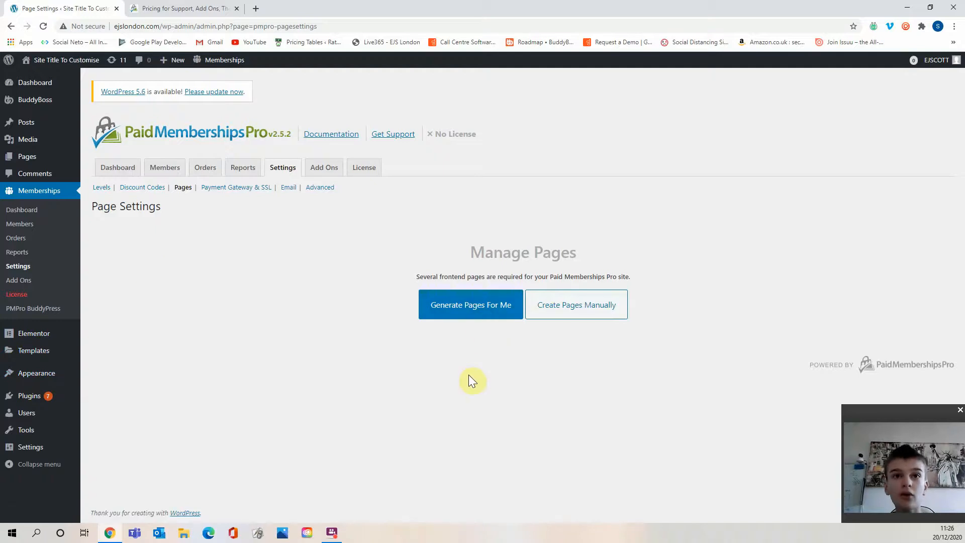
left_click(471, 308)
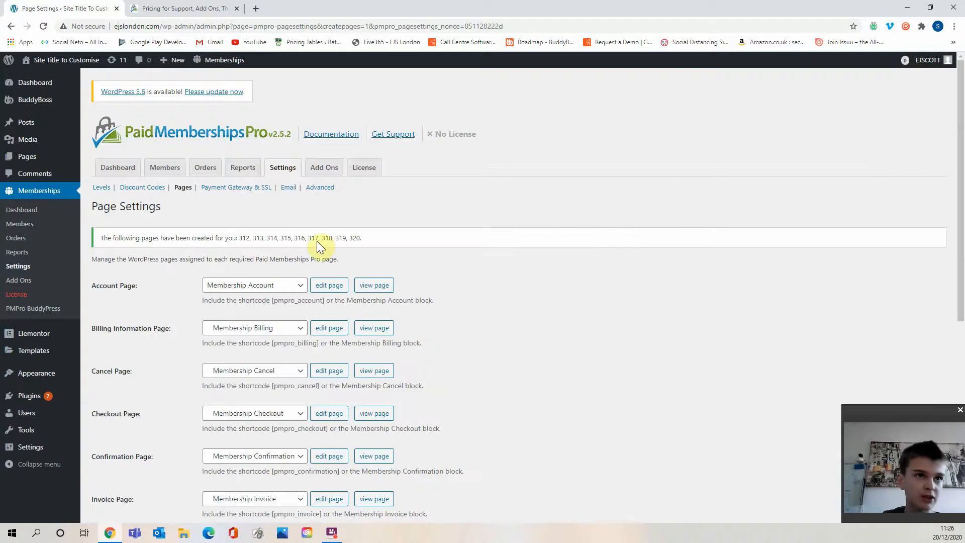
Generate the Access Restricted page under the additional page settings.
scroll(500, 239, "down", 5)
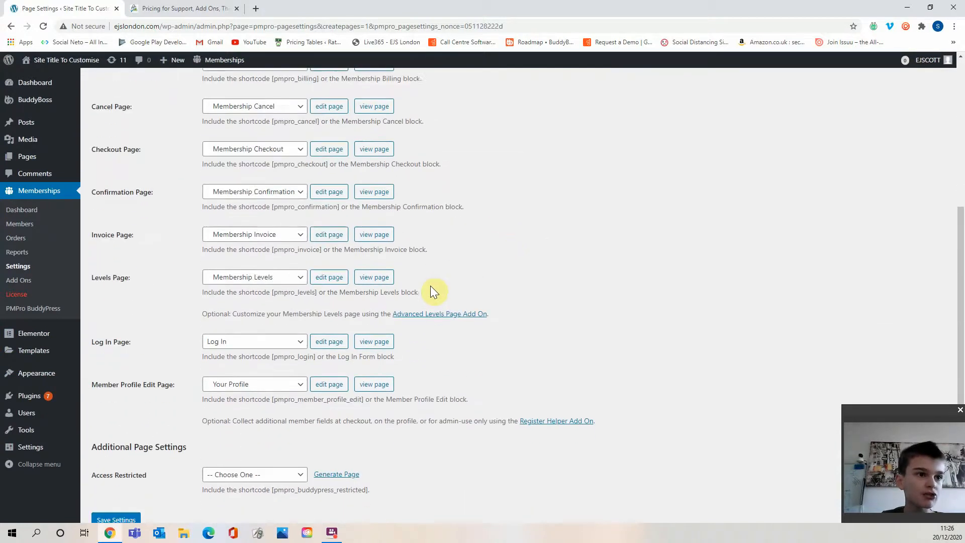
scroll(434, 290, "down", 2)
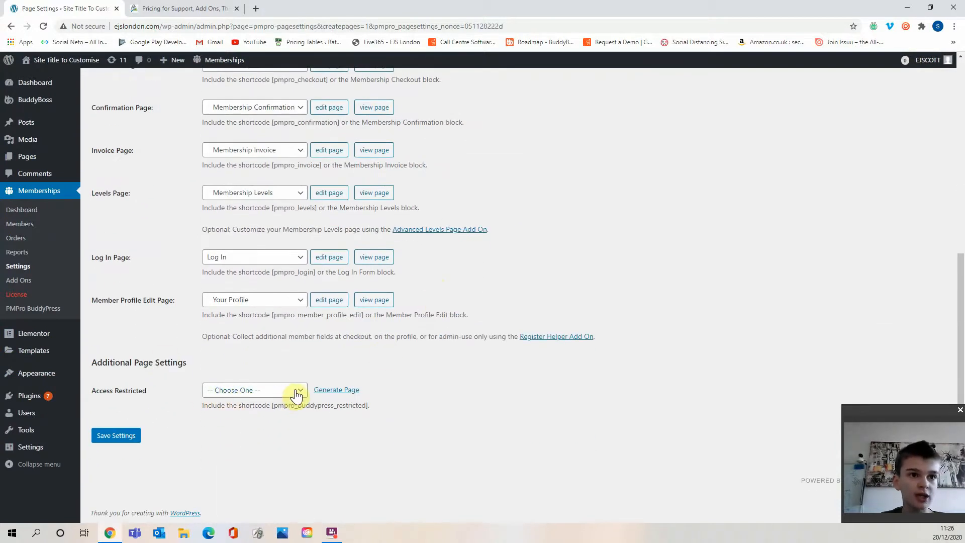
left_click(336, 390)
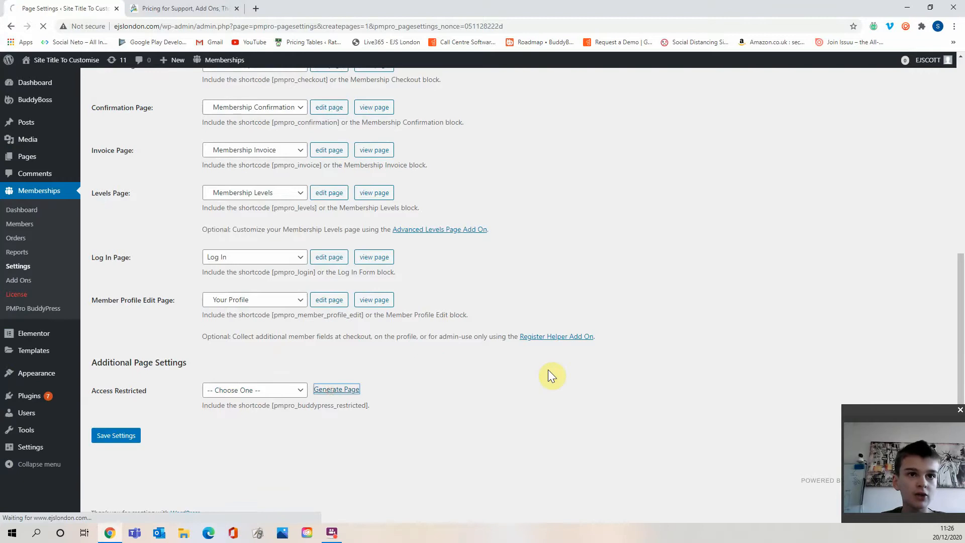
Open the Access Restricted page for editing with Elementor.
scroll(427, 375, "down", 7)
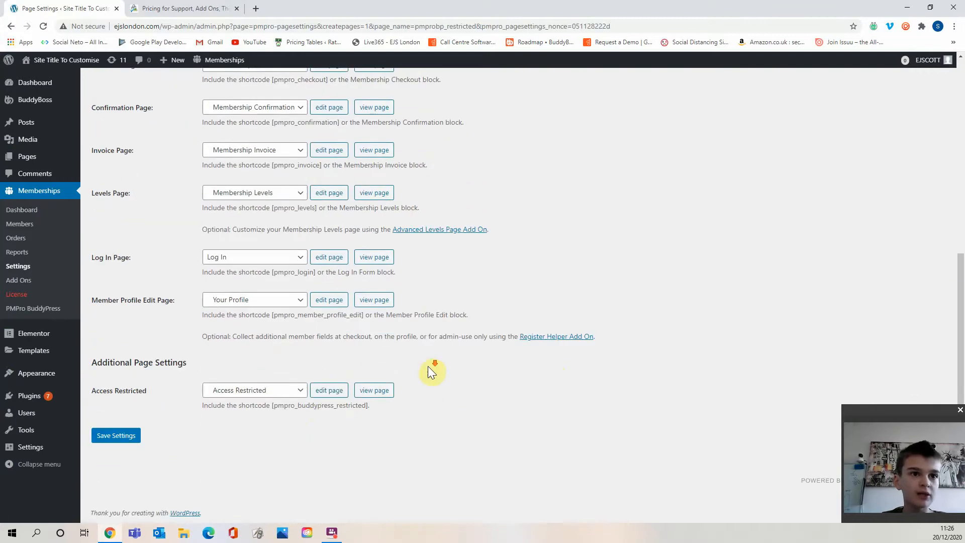
left_click(327, 394)
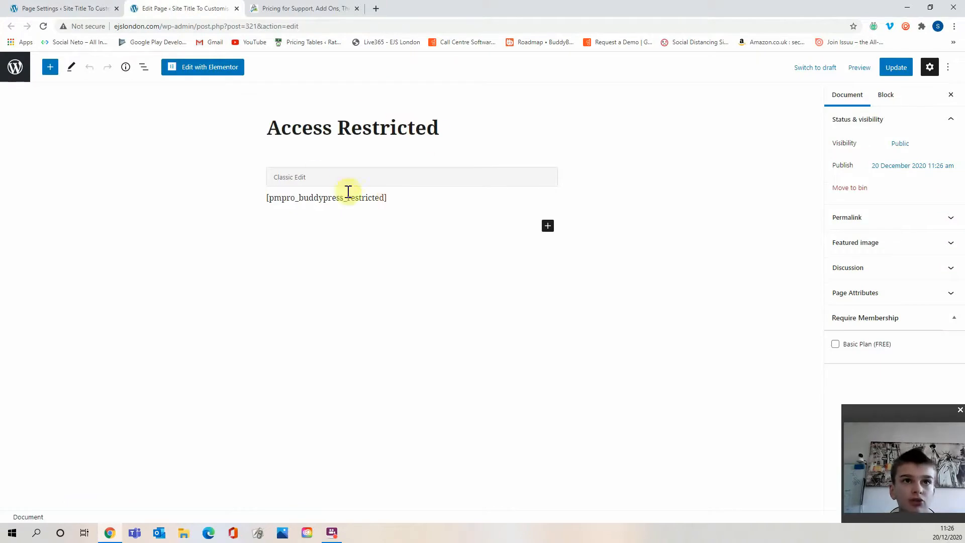
left_click(182, 71)
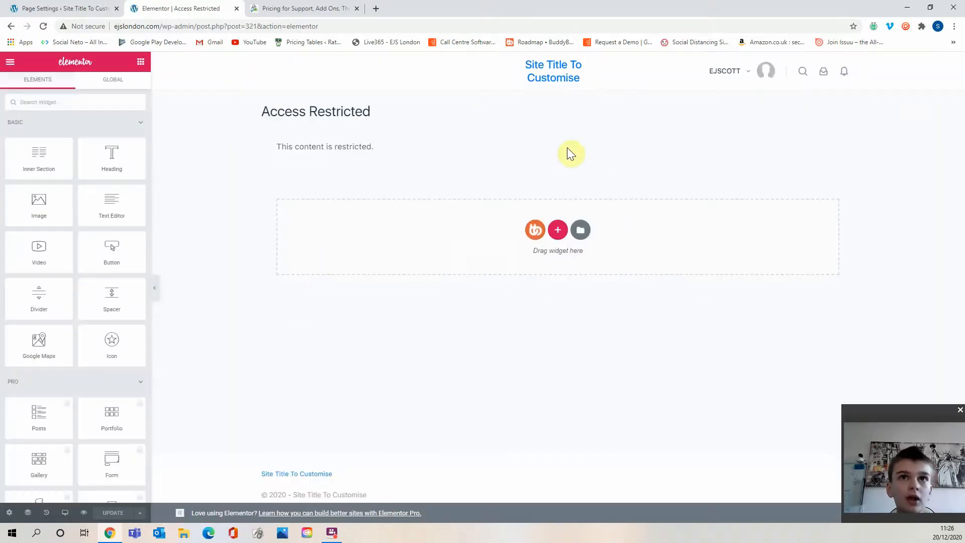
Browse the Elementor widget panel for a suitable widget.
scroll(98, 306, "down", 15)
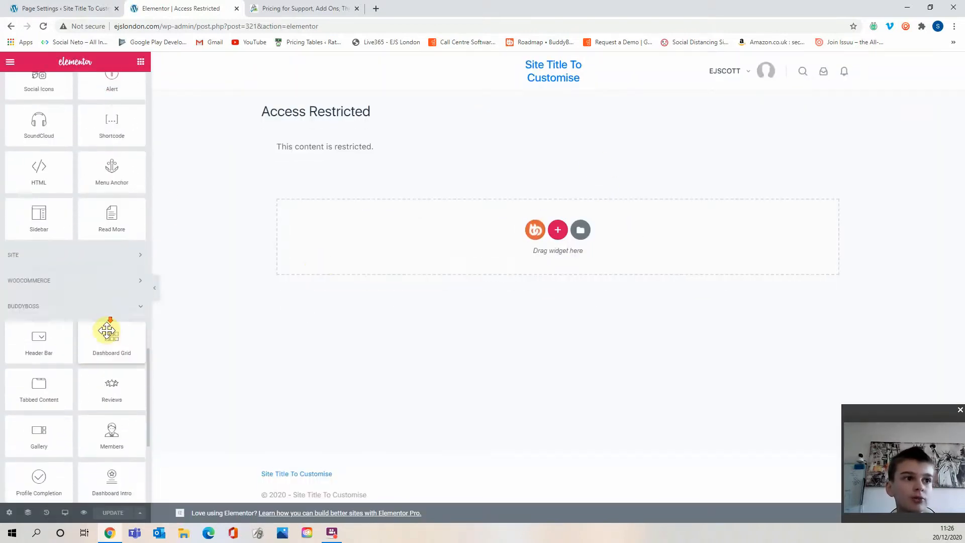
scroll(108, 332, "down", 5)
left_click(146, 442)
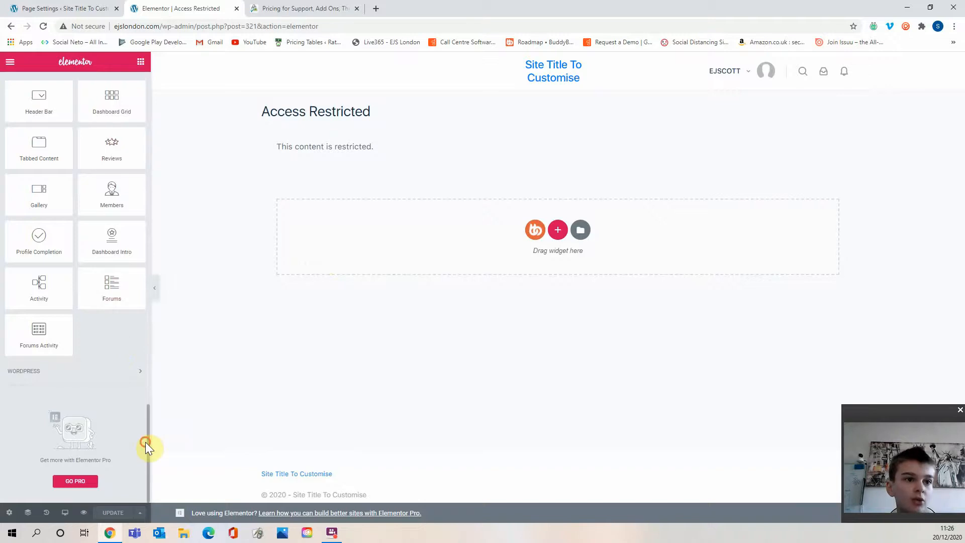
left_click_drag(147, 431, 154, 125)
scroll(80, 246, "down", 7)
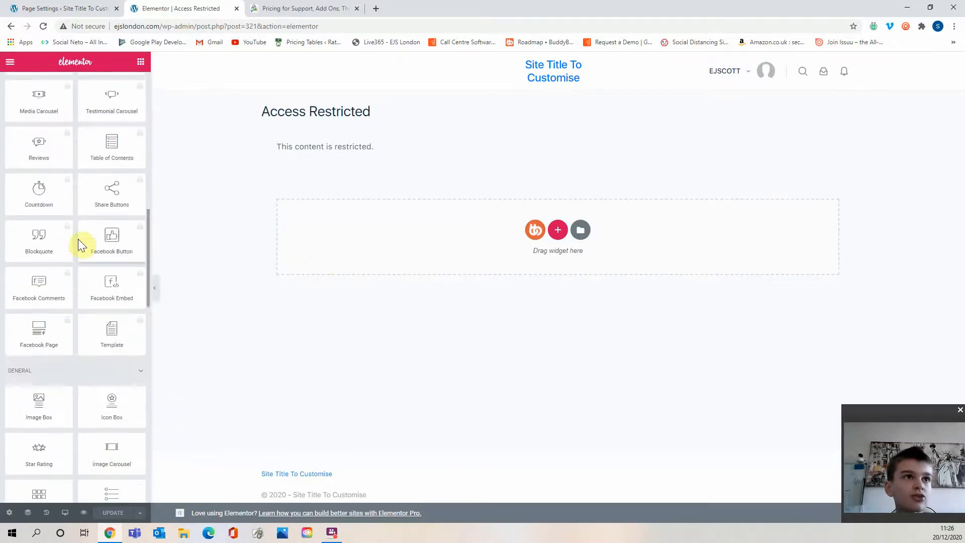
Add a Heading widget below the restricted-content message on the Access Restricted page.
scroll(80, 242, "up", 6)
scroll(147, 179, "down", 1)
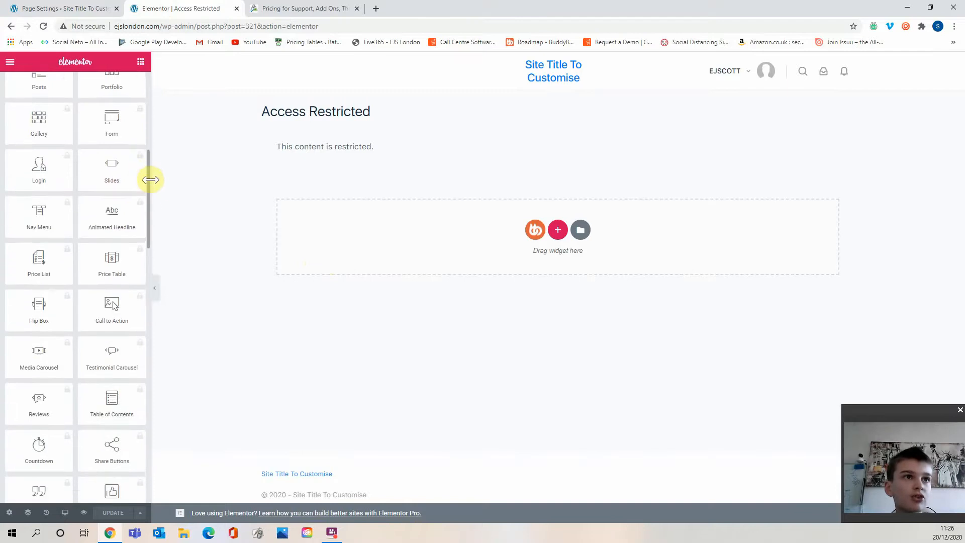
left_click_drag(154, 163, 159, 82)
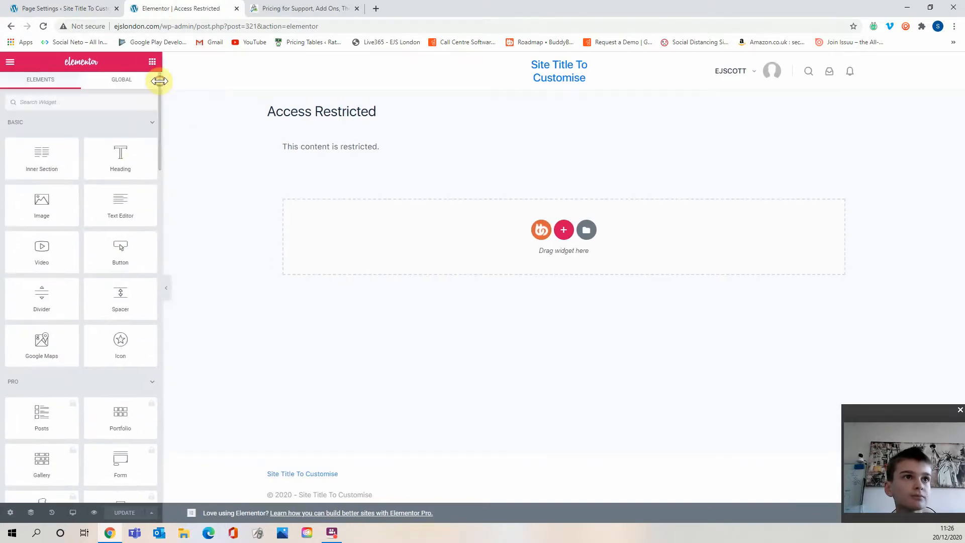
left_click_drag(131, 166, 193, 155)
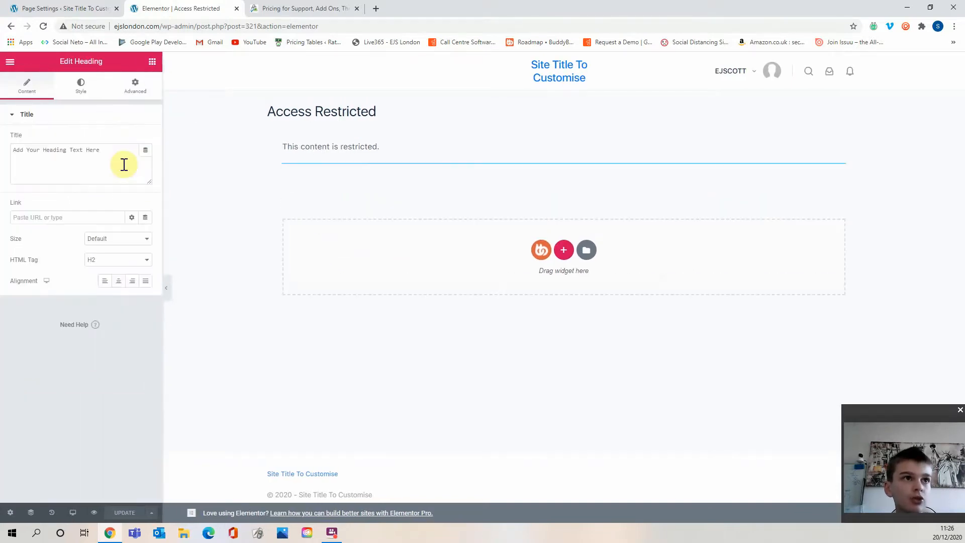
Set the heading text to "To use this community you require a membership subscription.".
triple_click(116, 156)
key("BackSpace")
type("To")
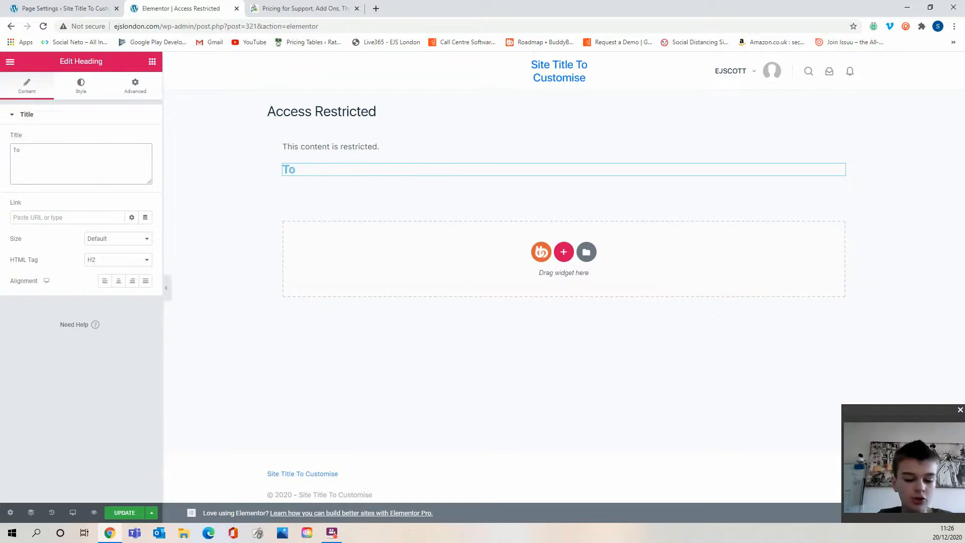
type(" use this community you")
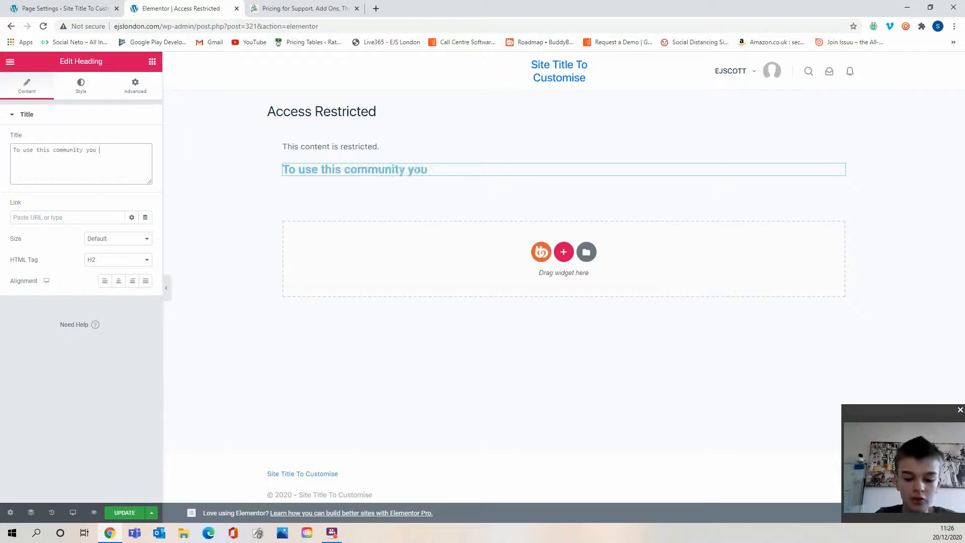
type(" requried")
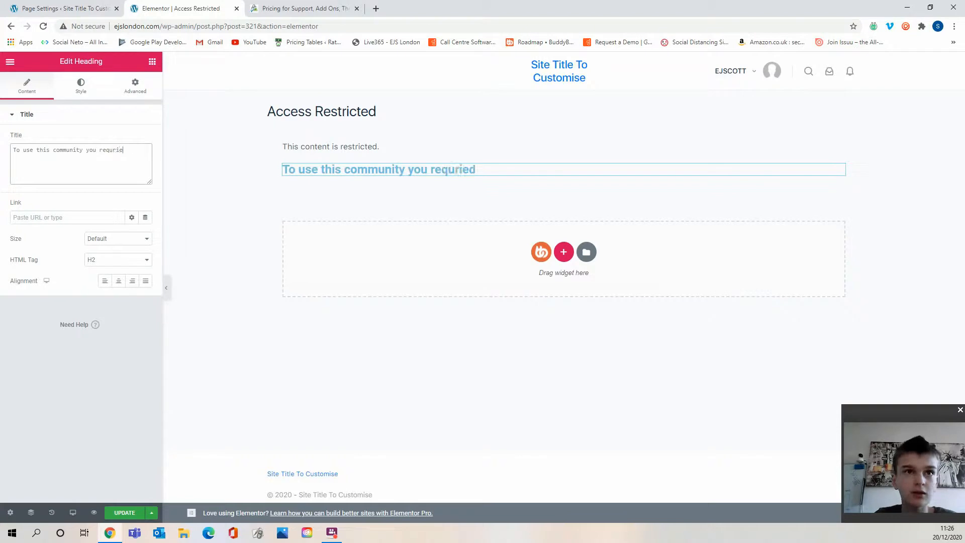
key("BackSpace")
key("BackSpace")
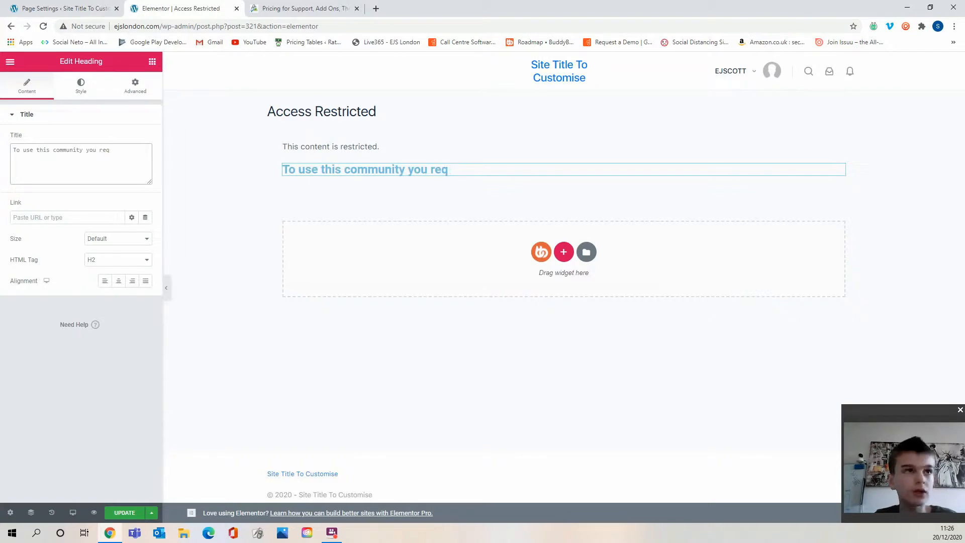
type("uire")
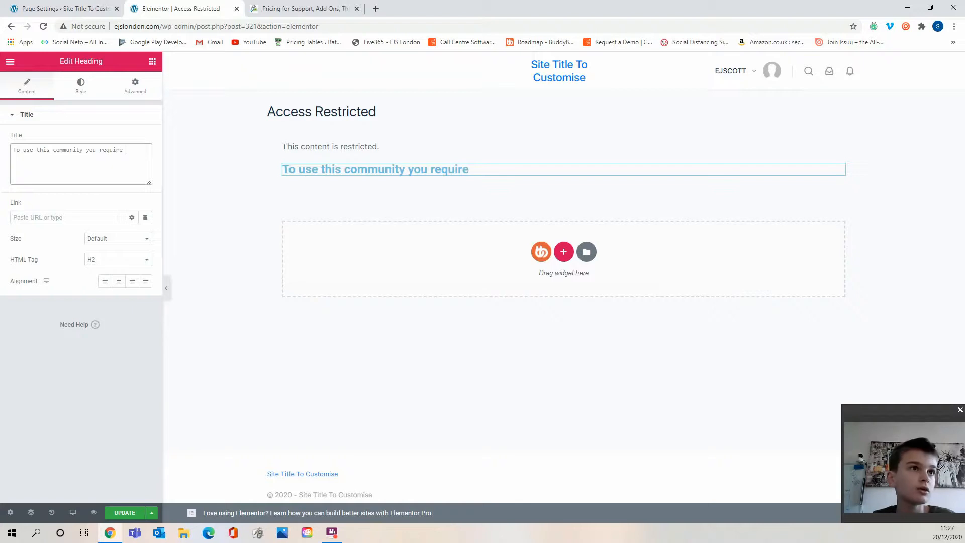
type(" s")
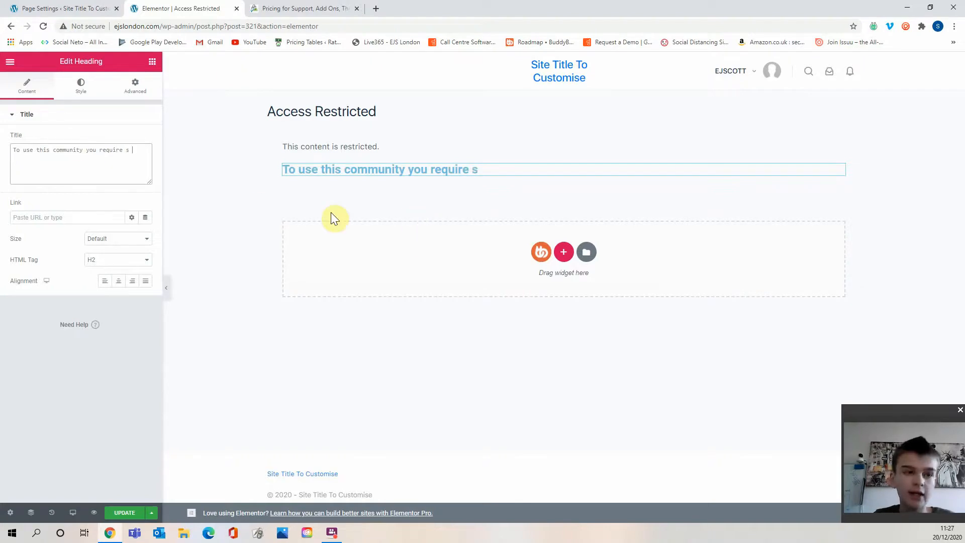
key("BackSpace")
key("BackSpace")
type("a members ")
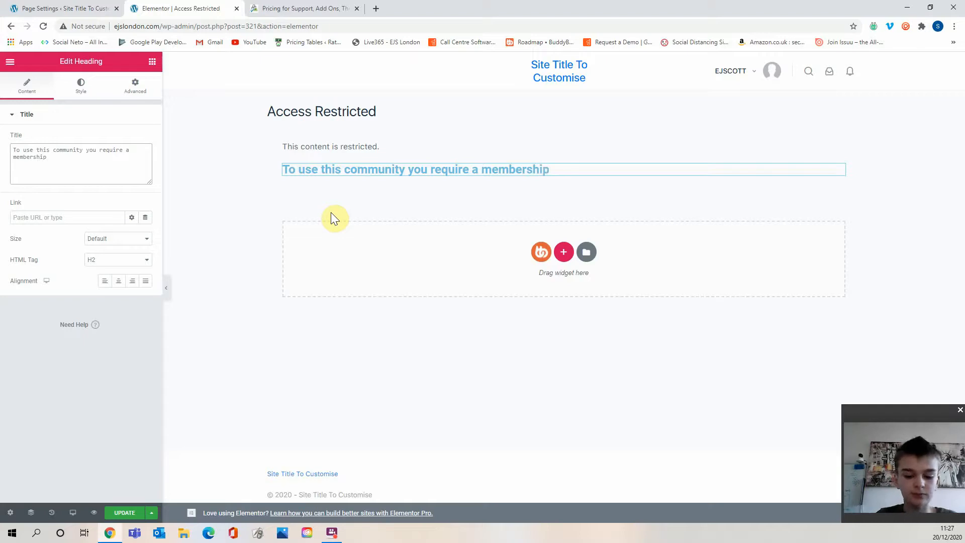
type("hip subscir")
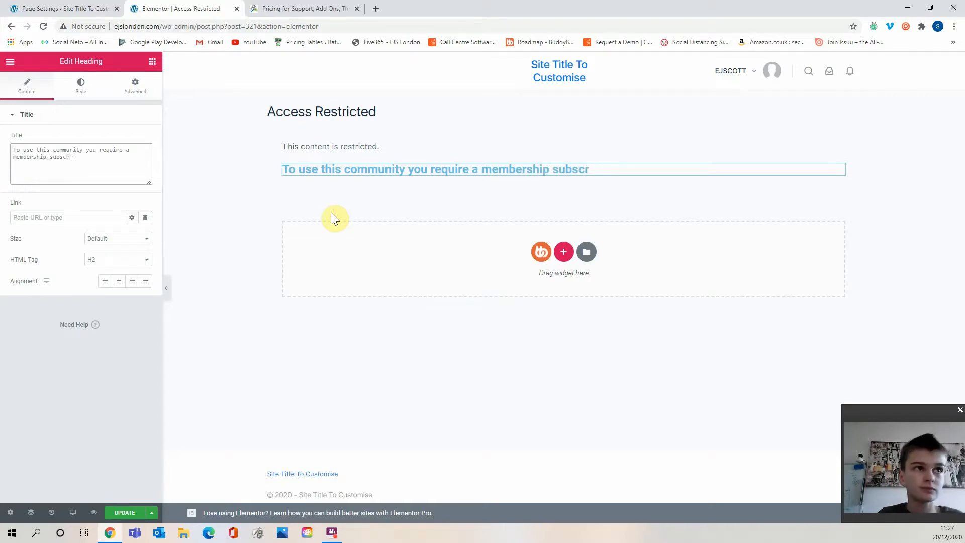
type("ption")
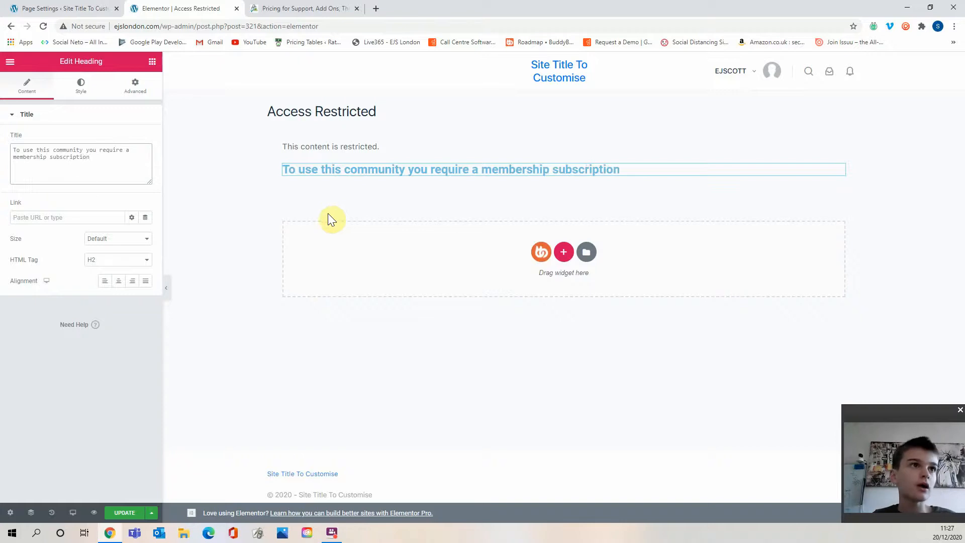
type(".")
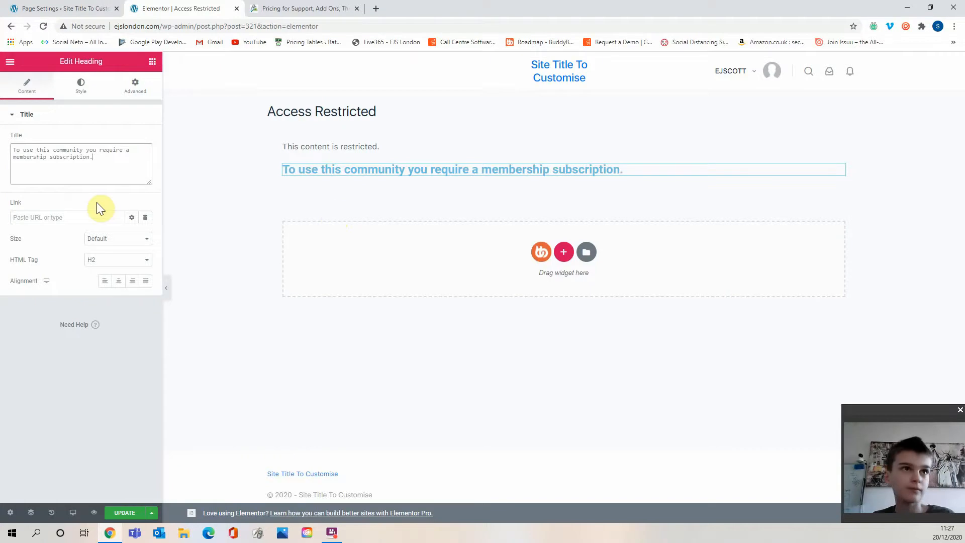
Change the heading's text colour to red in its style settings.
triple_click(102, 160)
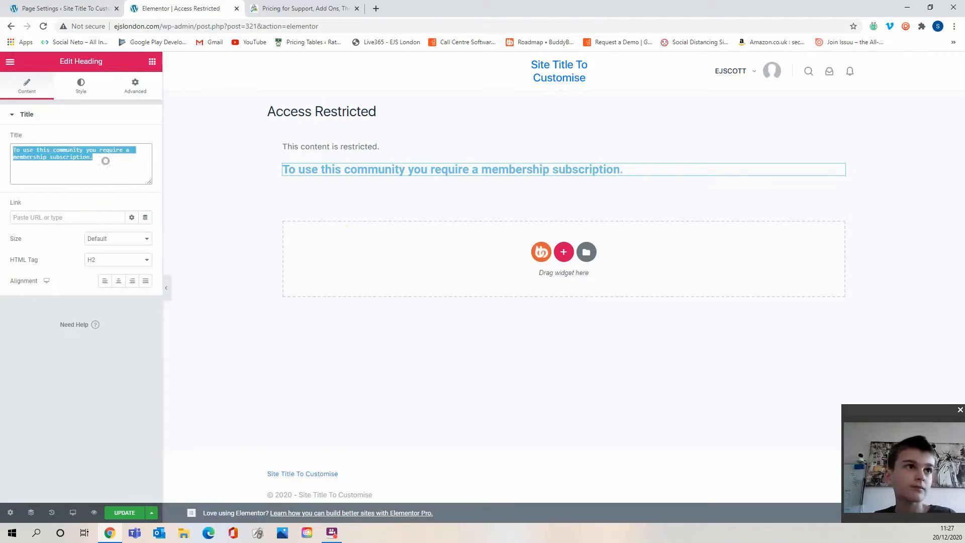
left_click(84, 89)
left_click(132, 139)
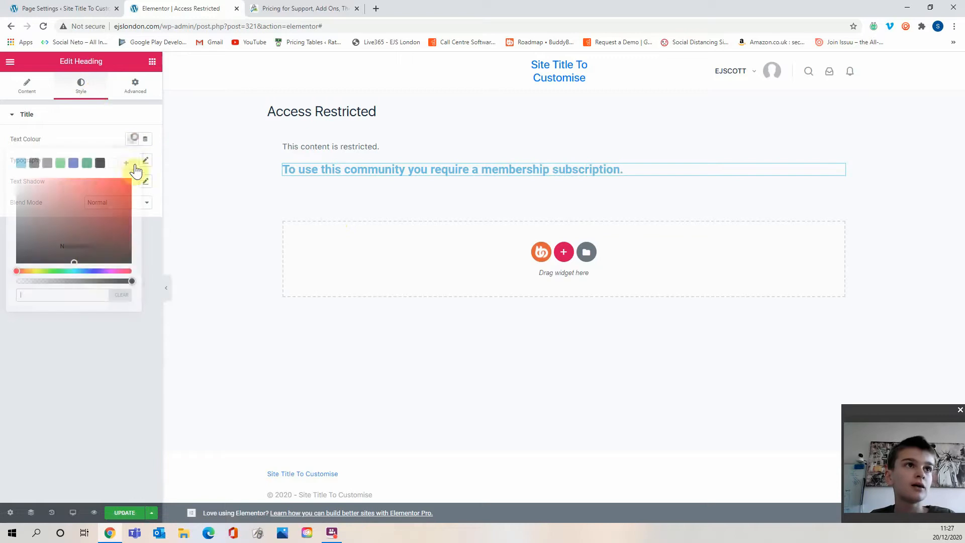
left_click(129, 181)
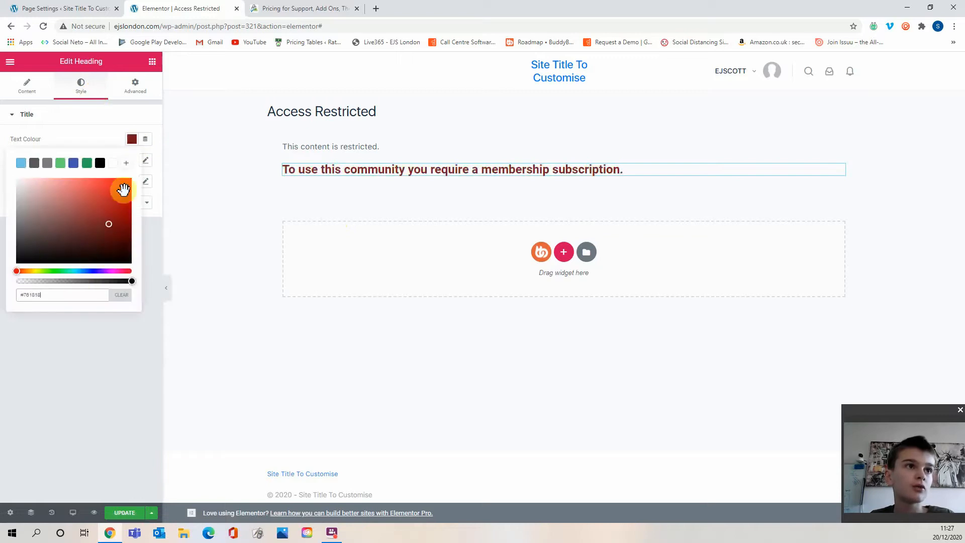
left_click(95, 363)
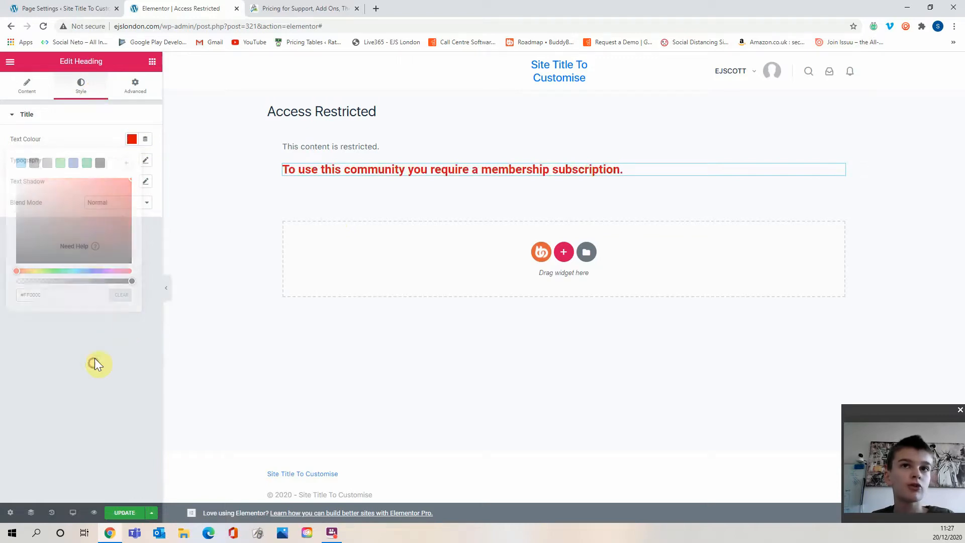
Add a Button widget beneath the heading.
left_click(152, 63)
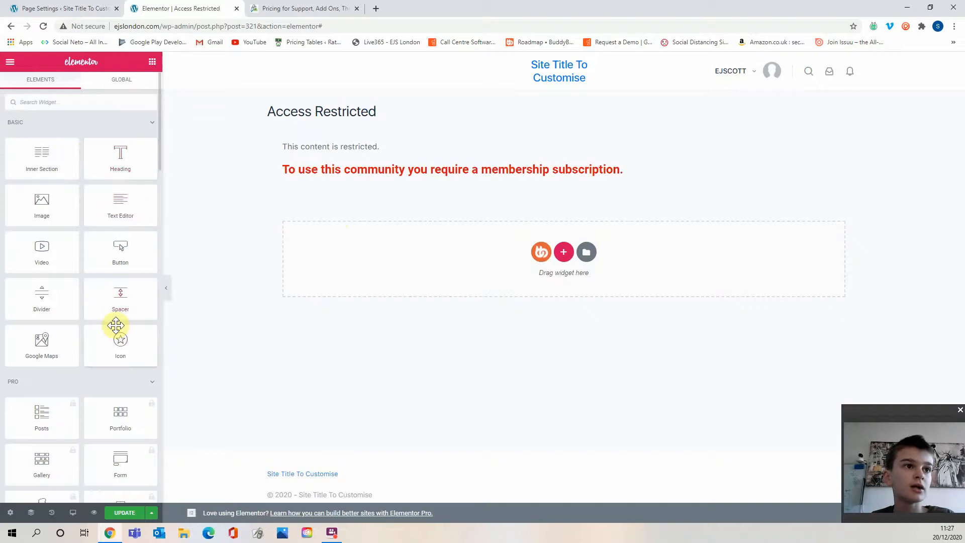
left_click_drag(117, 249, 347, 243)
left_click(92, 196)
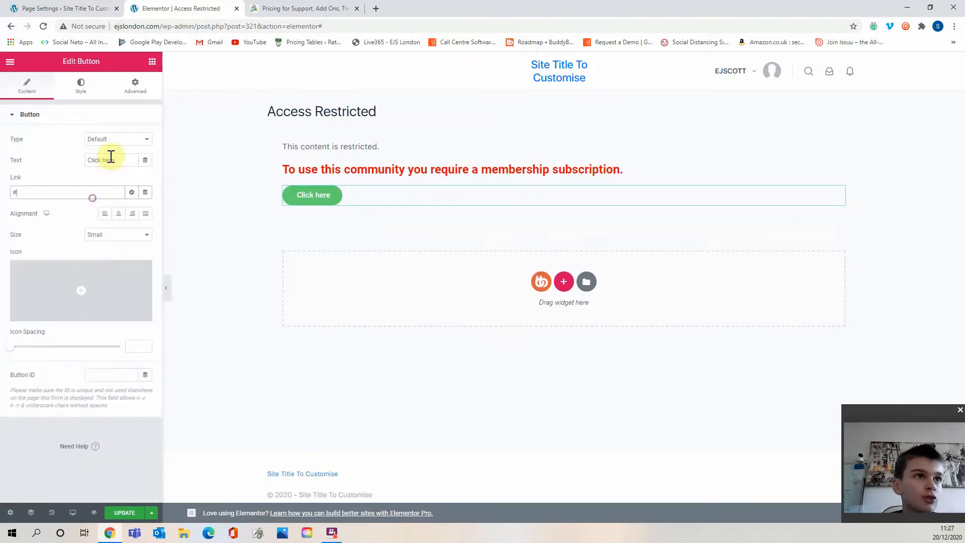
Set the button text to "Get a Subscription".
triple_click(125, 159)
key("BackSpace")
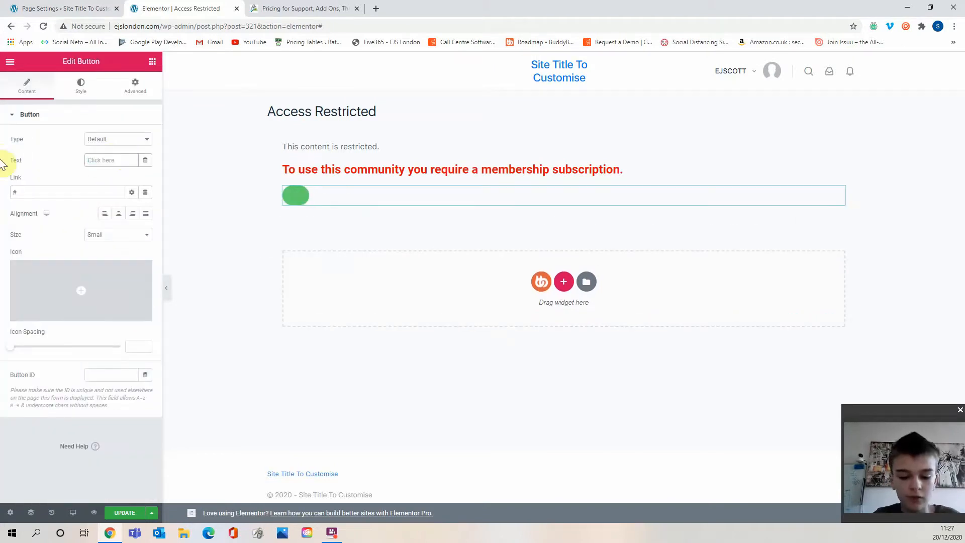
type("Get A")
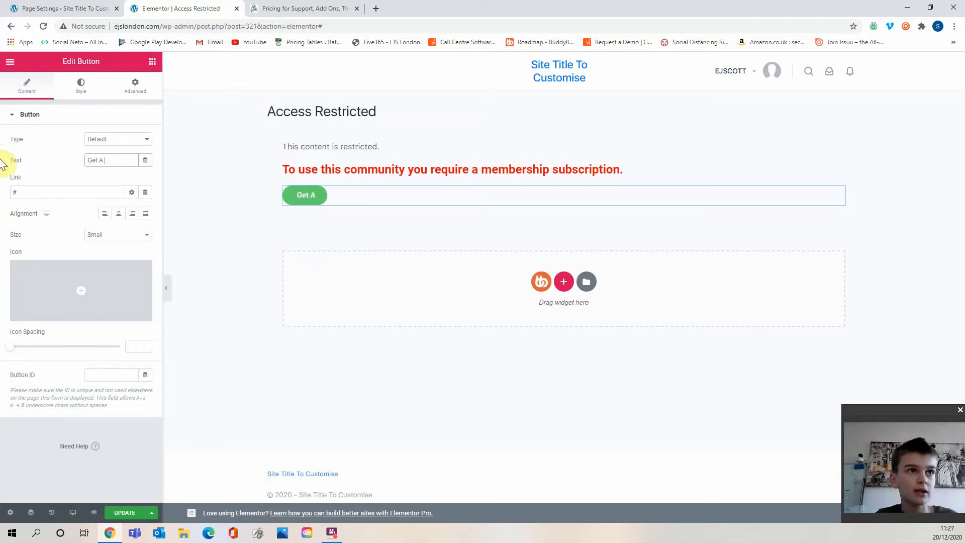
key("BackSpace")
key("BackSpace")
type("a")
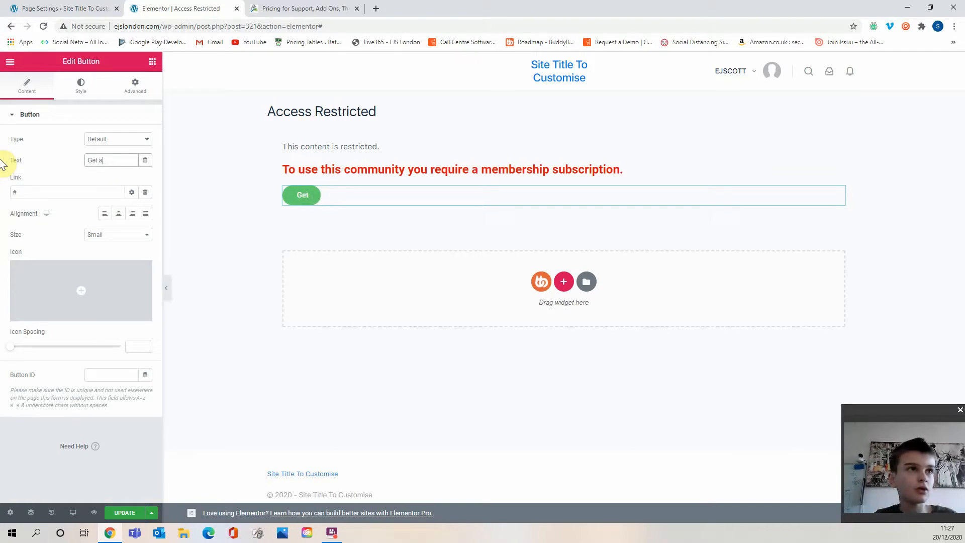
type("n Account")
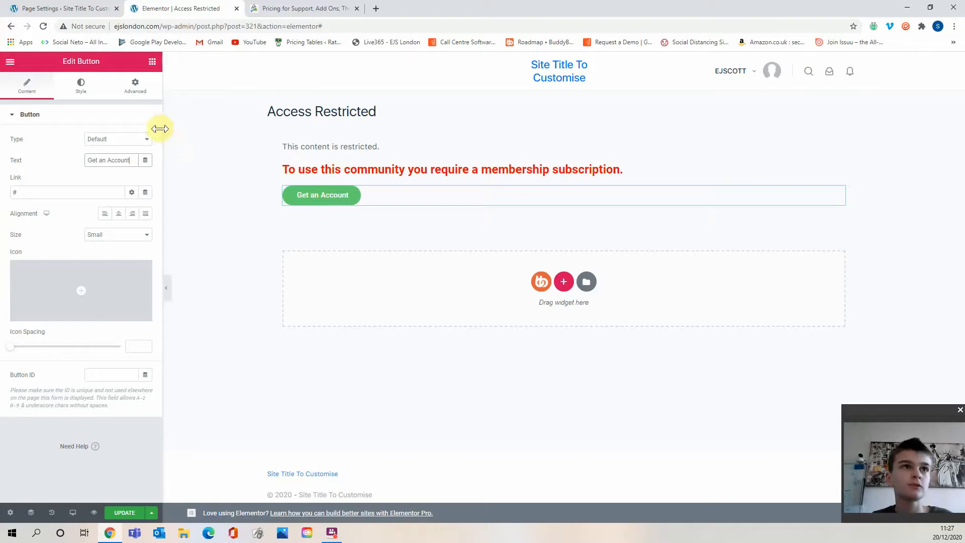
key("BackSpace")
key("BackSpace")
key("BackSpace")
key("BackSpace")
key("BackSpace")
key("BackSpace")
key("BackSpace")
key("BackSpace")
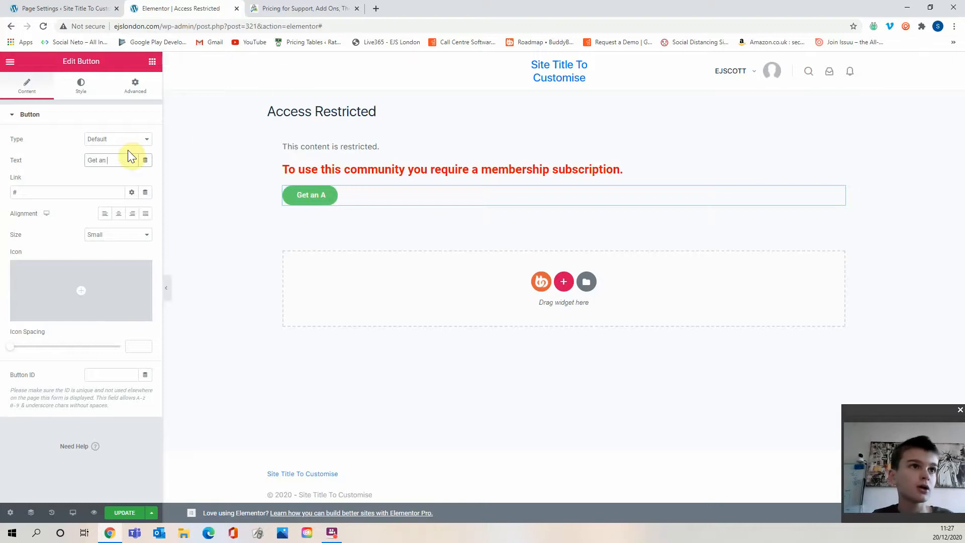
type("Subscription")
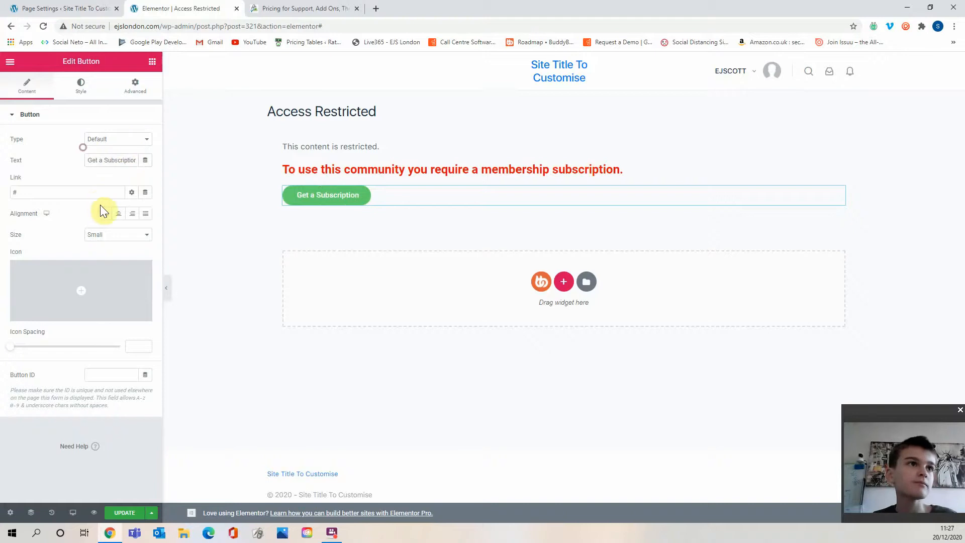
Link the button to the membership levels page by searching "membership levels" and picking the suggestion.
double_click(97, 191)
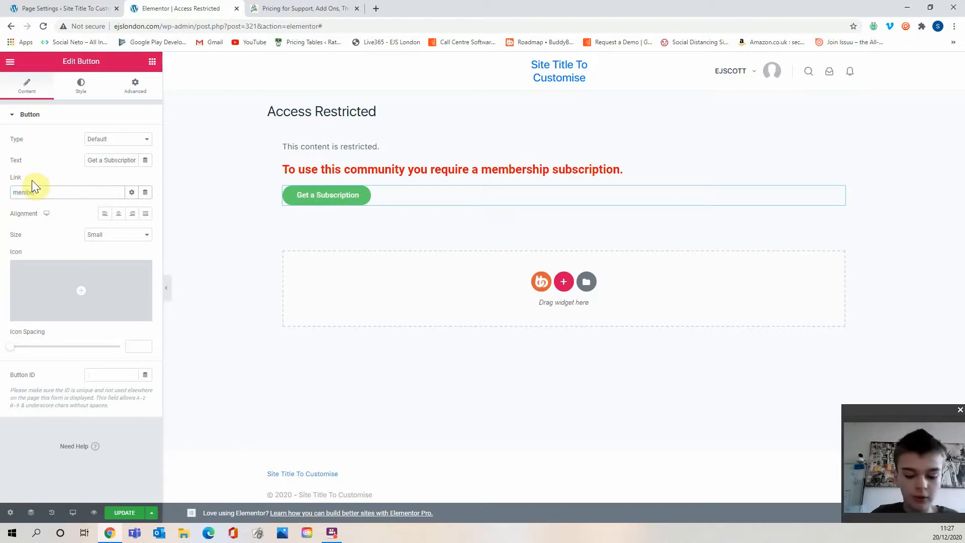
type("membership level")
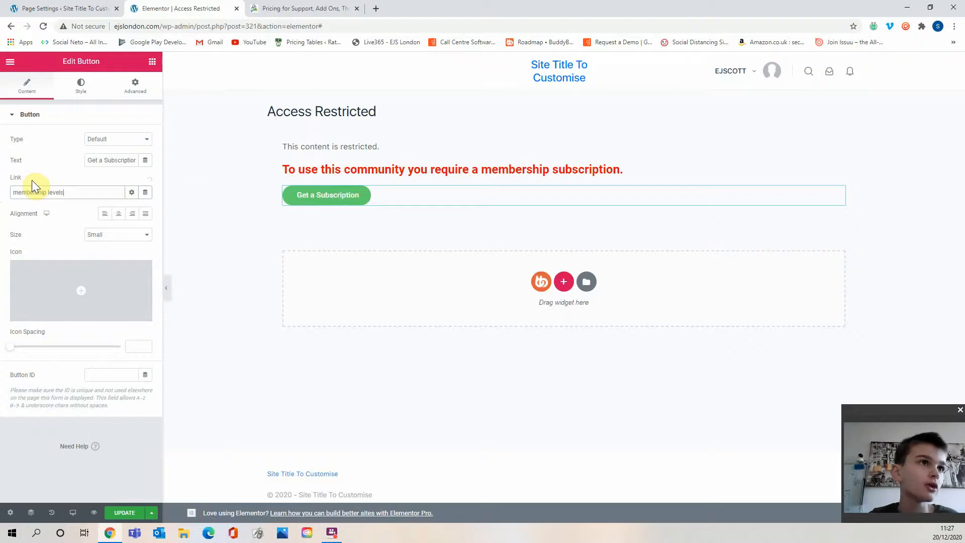
type("s")
left_click(86, 216)
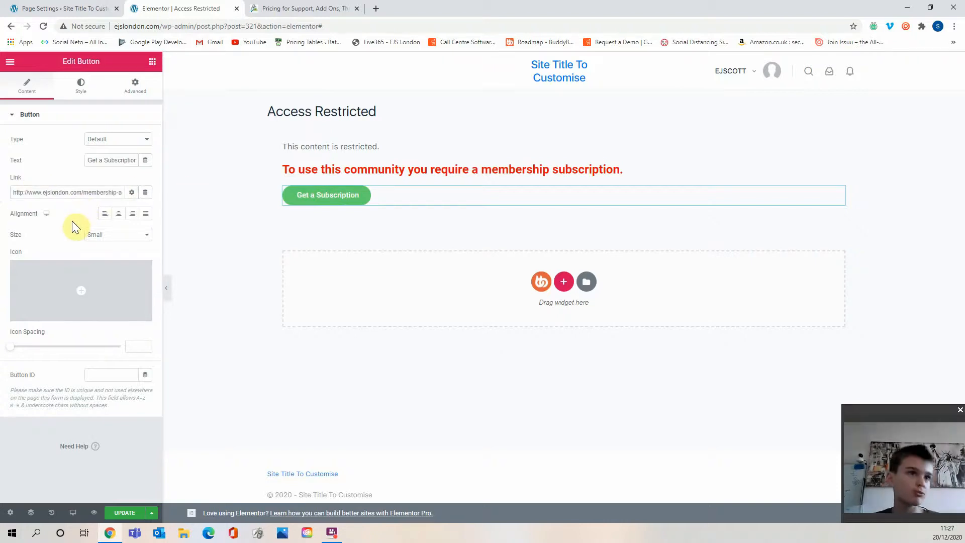
Centre the button and set its type to Info.
left_click(119, 213)
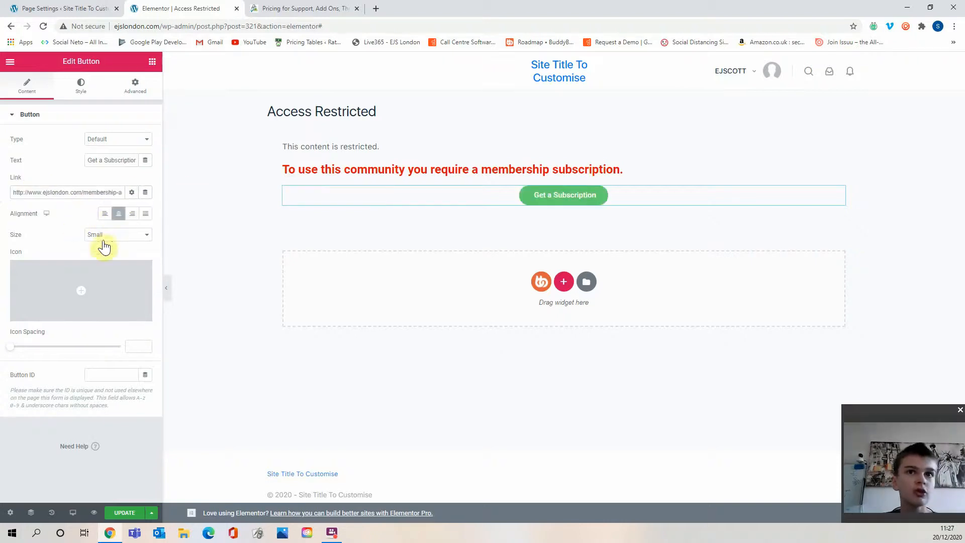
left_click(114, 141)
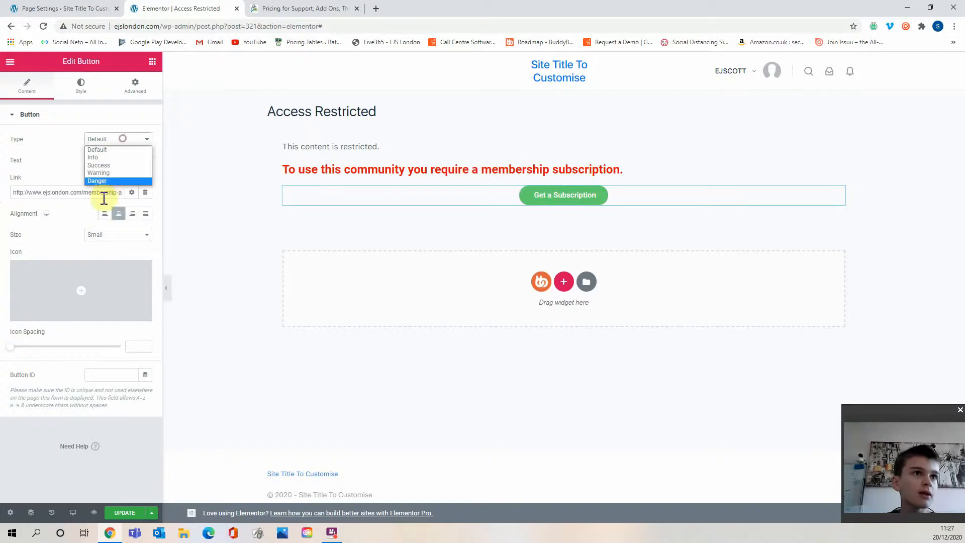
left_click(113, 157)
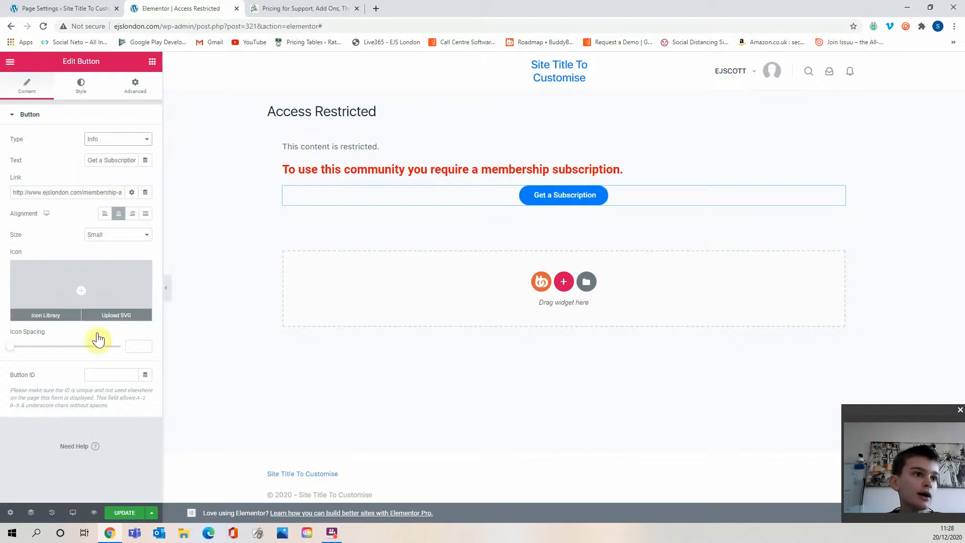
Save the page by updating it.
left_click(154, 64)
left_click(132, 513)
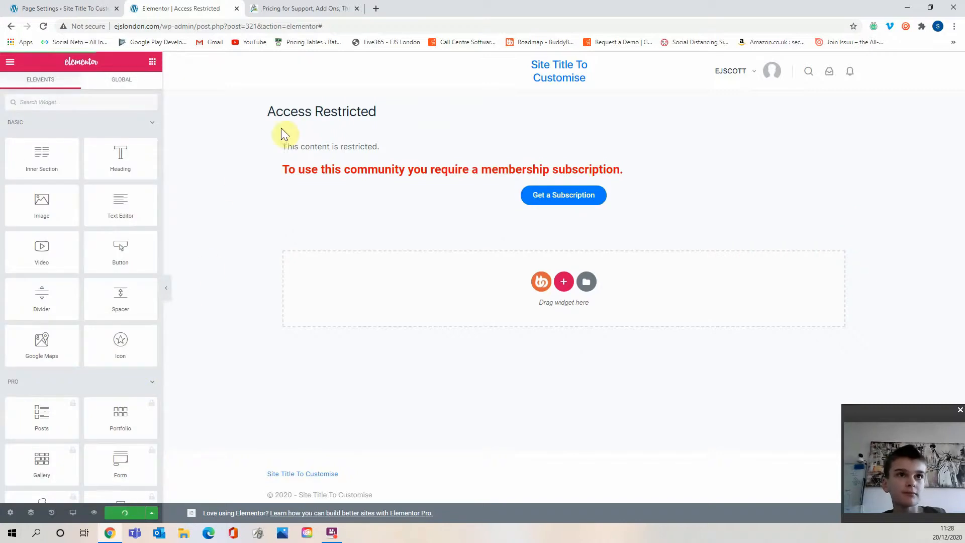
Inspect the restricted-content shortcode element, then return to the membership page settings tab.
left_click(378, 144)
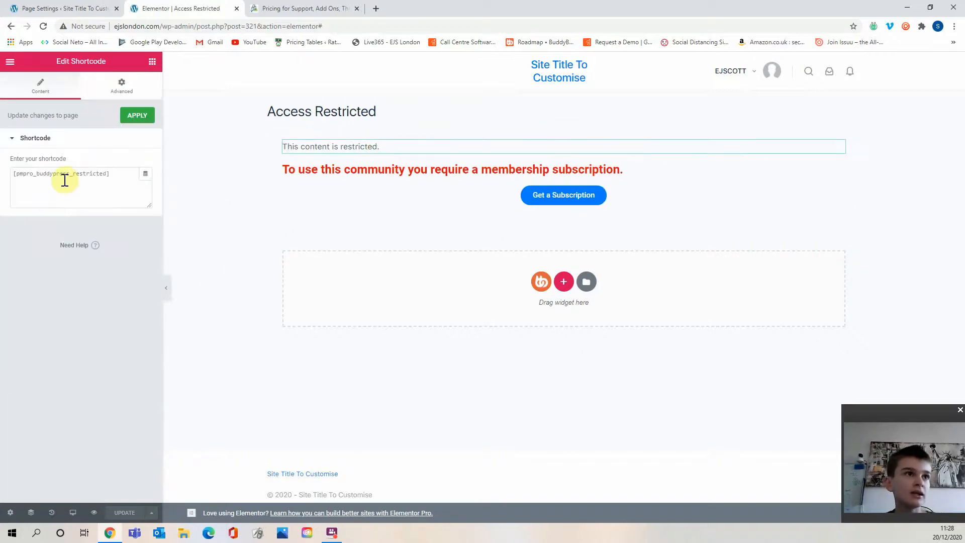
left_click_drag(103, 174, 16, 226)
left_click(16, 224)
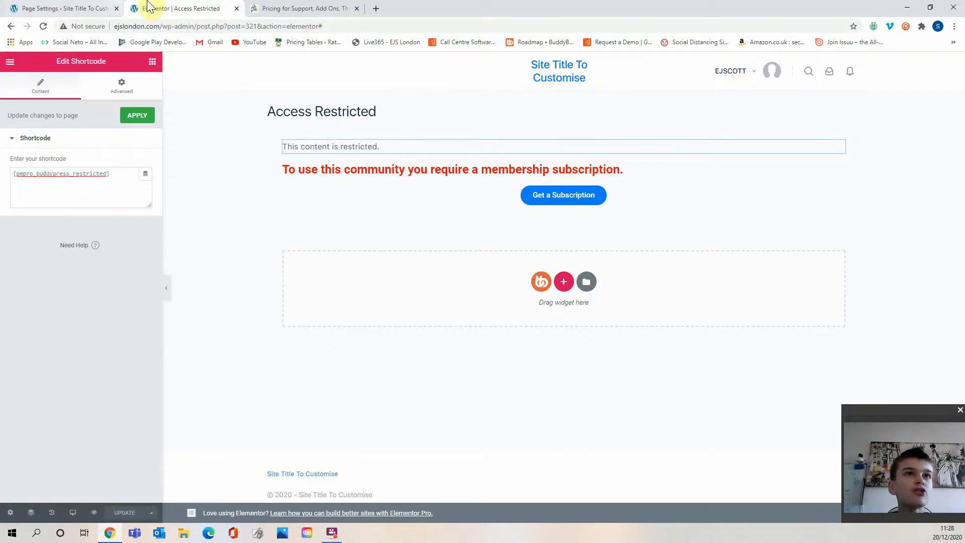
left_click(237, 9)
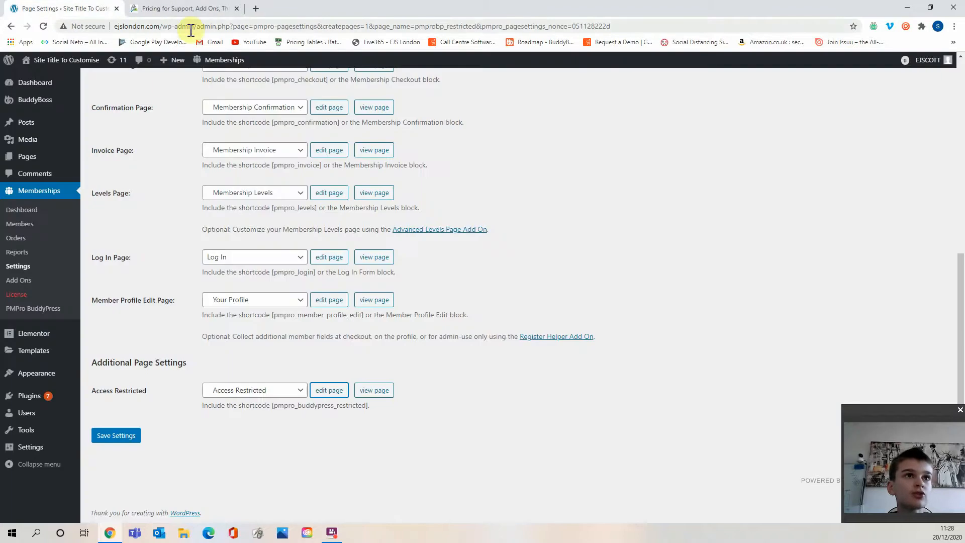
Open the PMPro BuddyPress add-on settings page.
scroll(201, 172, "up", 3)
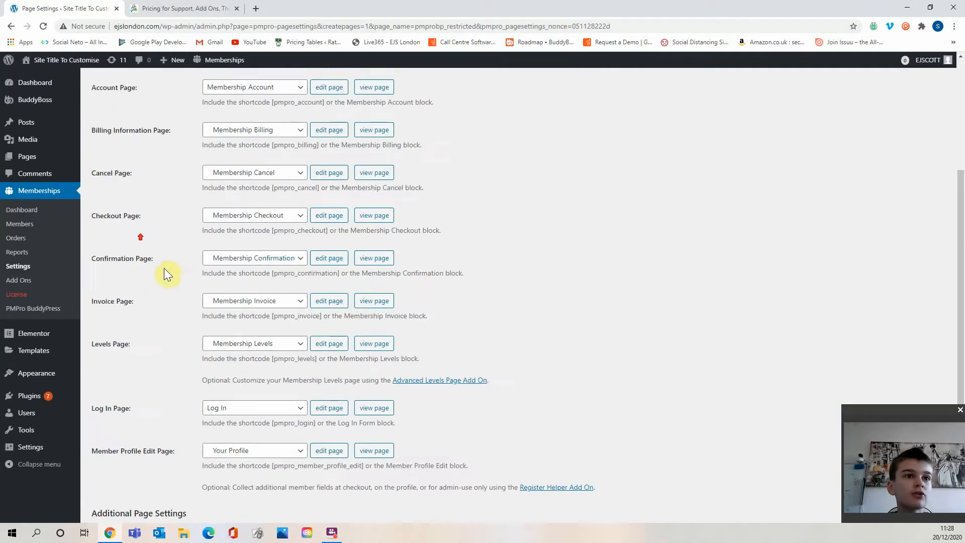
left_click(34, 309)
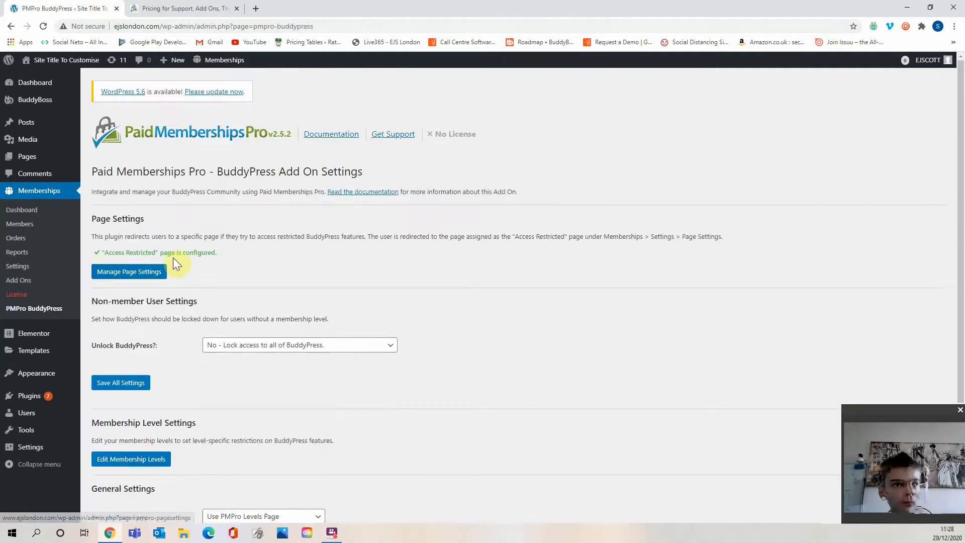
Read the Page Settings and Non-member User Settings descriptions on the BuddyPress add-on page.
left_click_drag(165, 254, 207, 255)
left_click(204, 254)
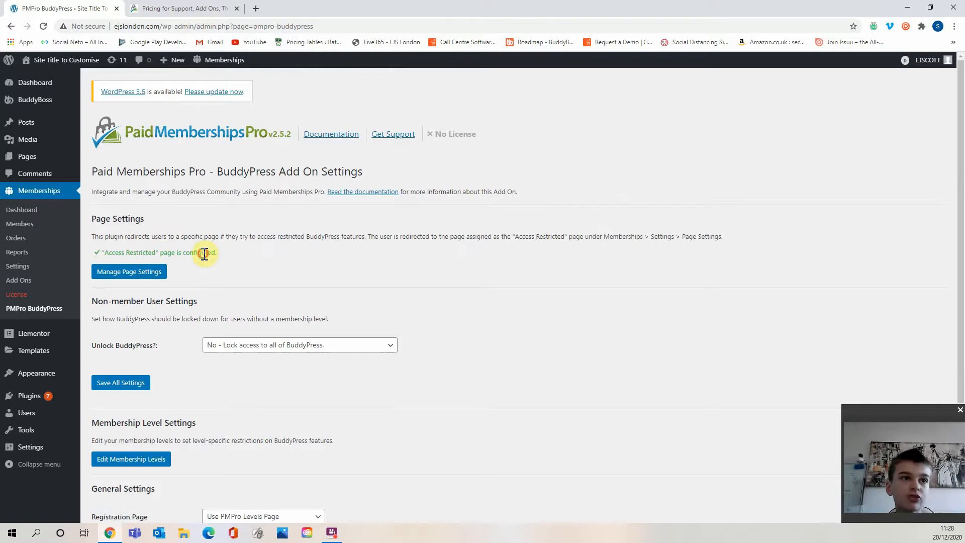
left_click_drag(144, 318, 241, 319)
left_click(150, 319)
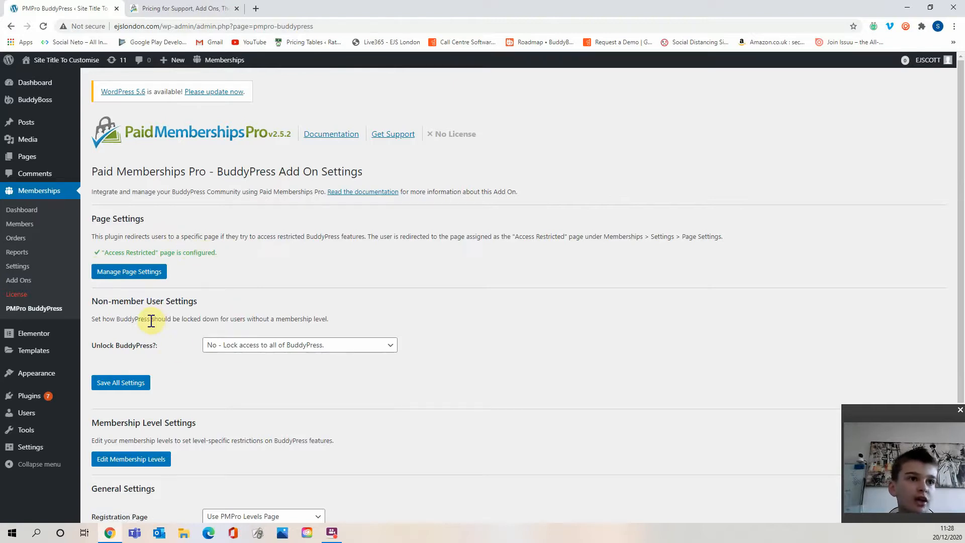
left_click_drag(150, 319, 222, 317)
left_click(221, 316)
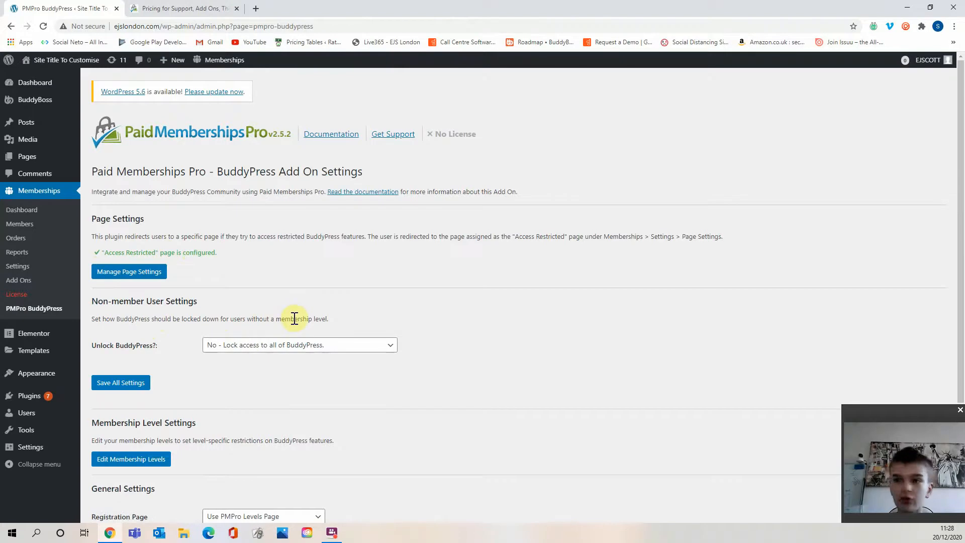
scroll(230, 327, "down", 1)
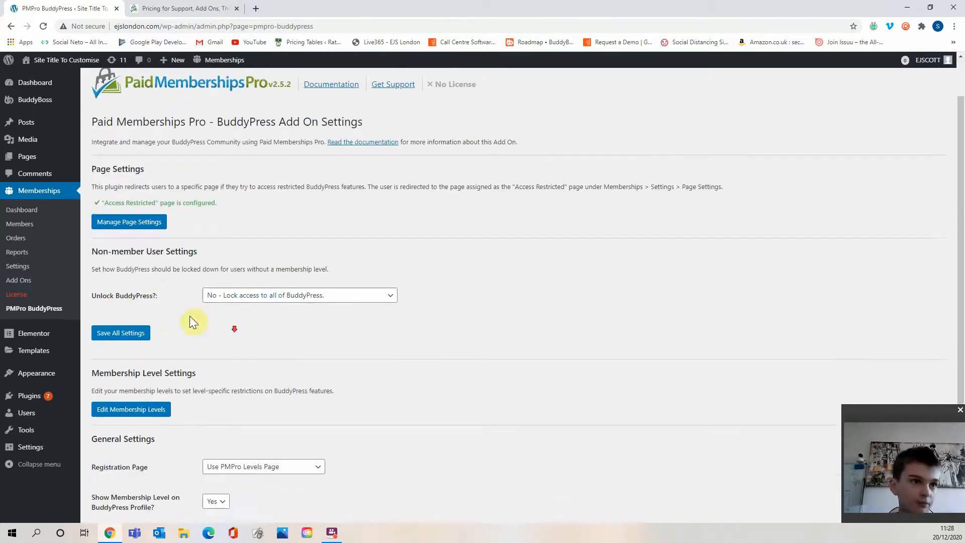
Set Unlock BuddyPress to "Yes - Give non-member users access to specific features.".
left_click(221, 296)
left_click(289, 308)
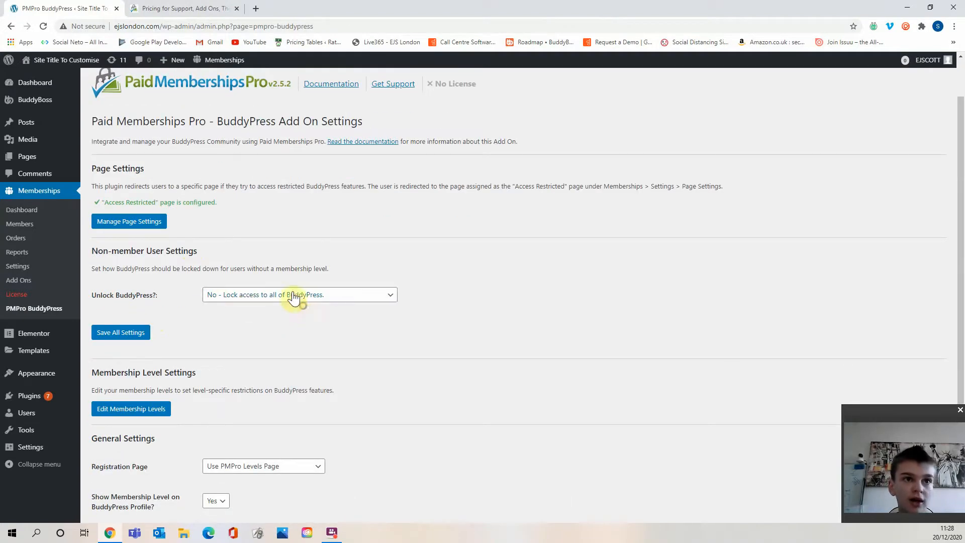
left_click(293, 293)
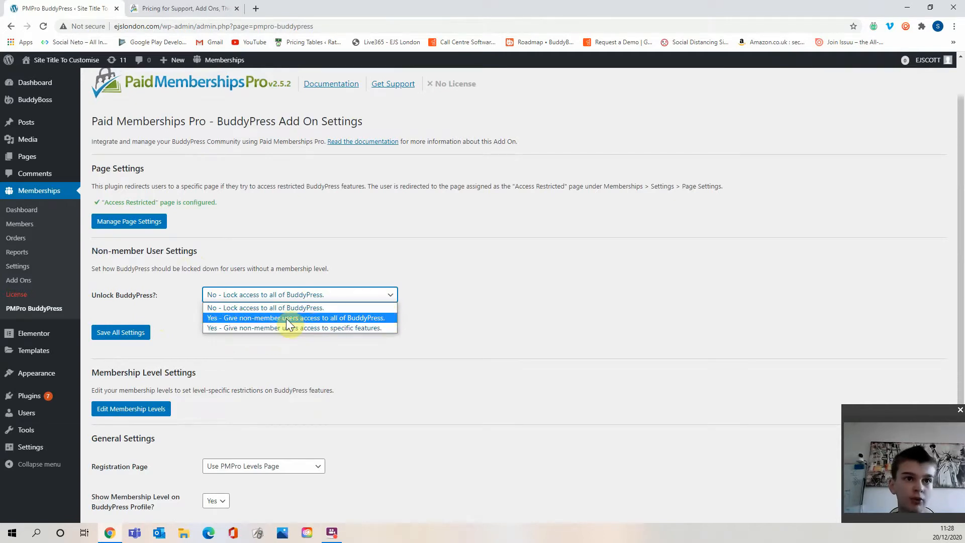
left_click(295, 328)
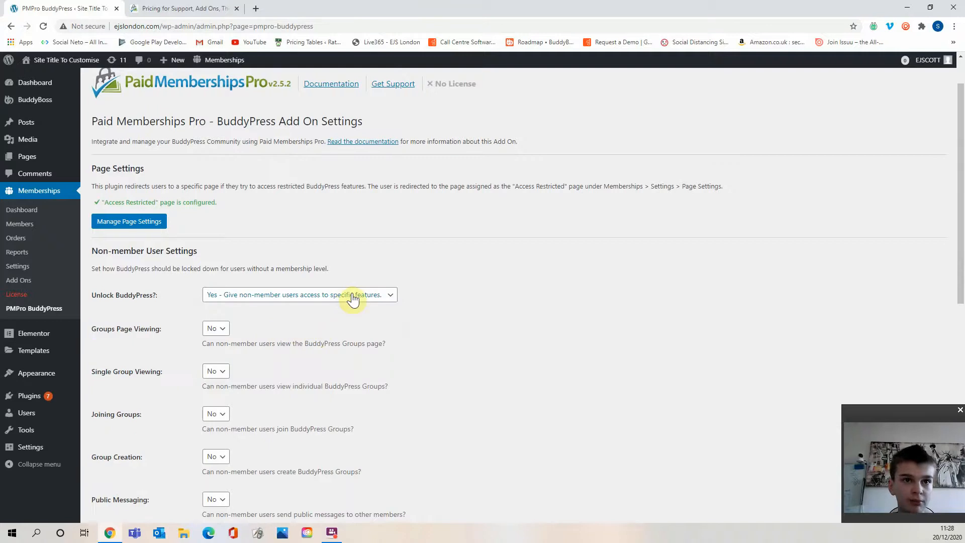
Allow non-members Public Messaging, Private Messaging and Send Friend Requests by setting each to Yes.
scroll(400, 285, "down", 5)
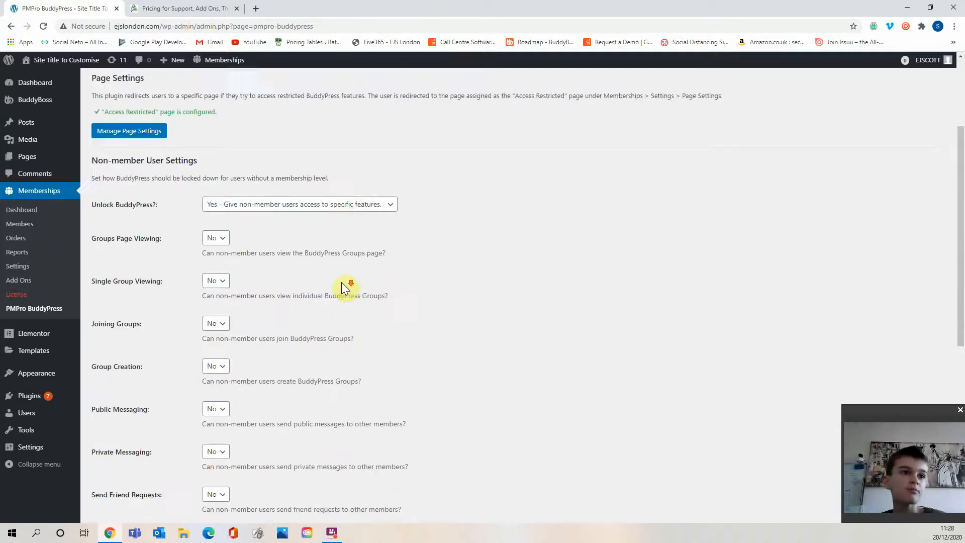
scroll(231, 352, "up", 4)
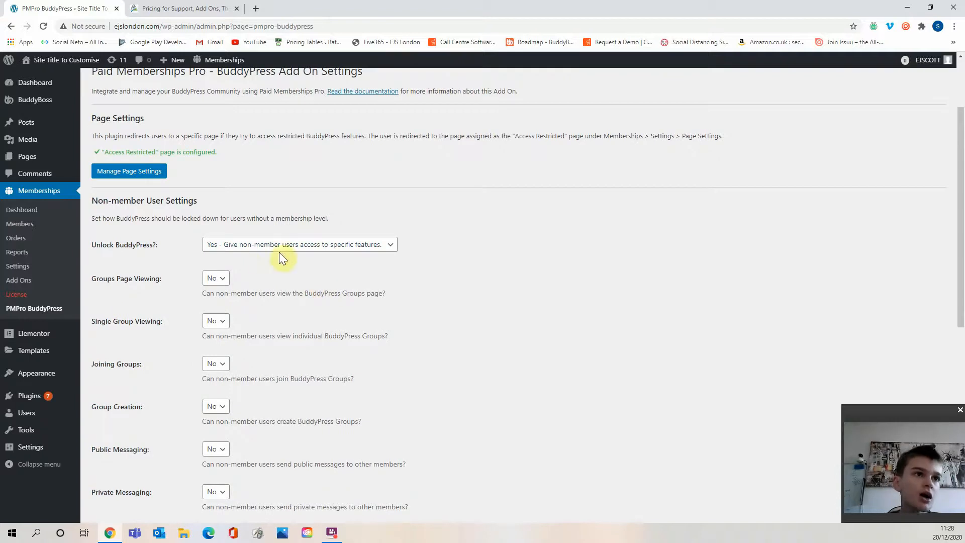
scroll(280, 254, "down", 1)
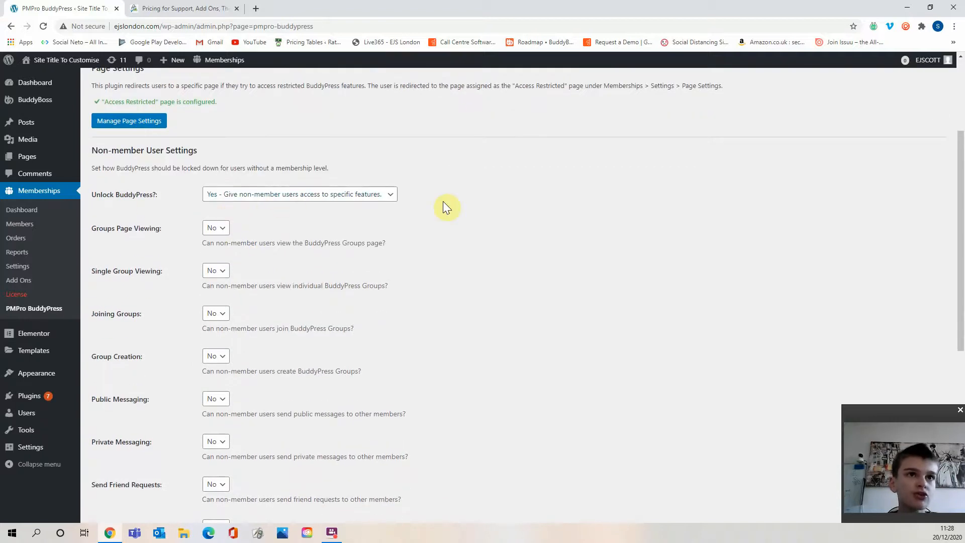
scroll(170, 224, "down", 1)
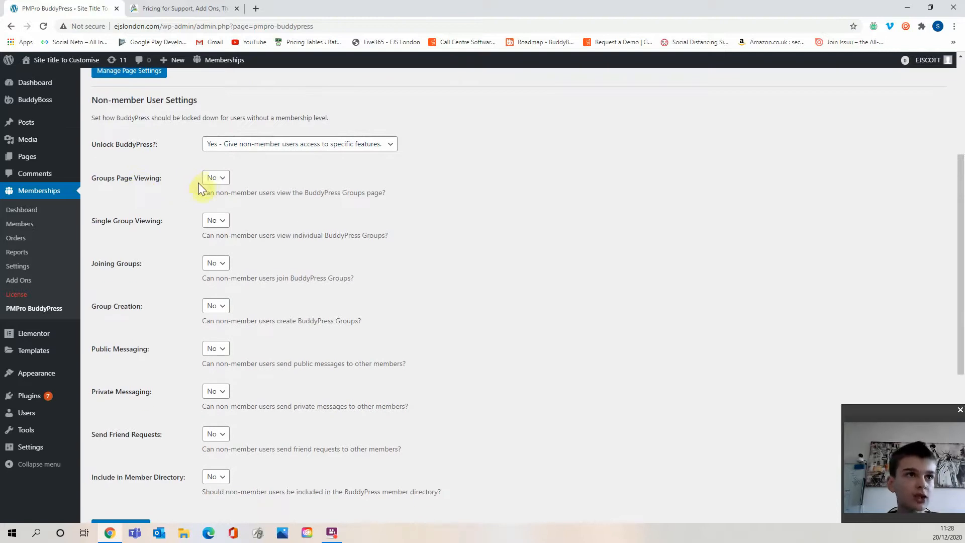
scroll(200, 235, "down", 1)
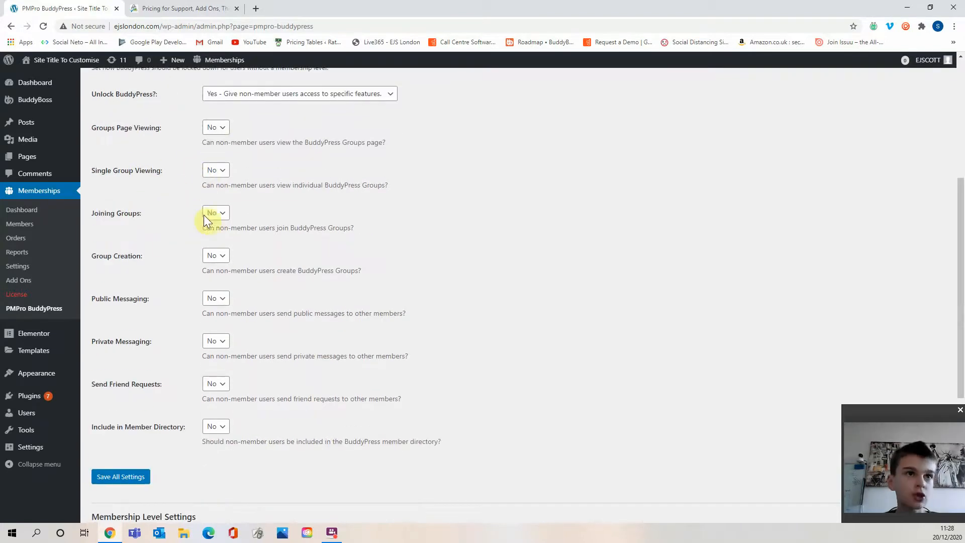
scroll(120, 211, "down", 1)
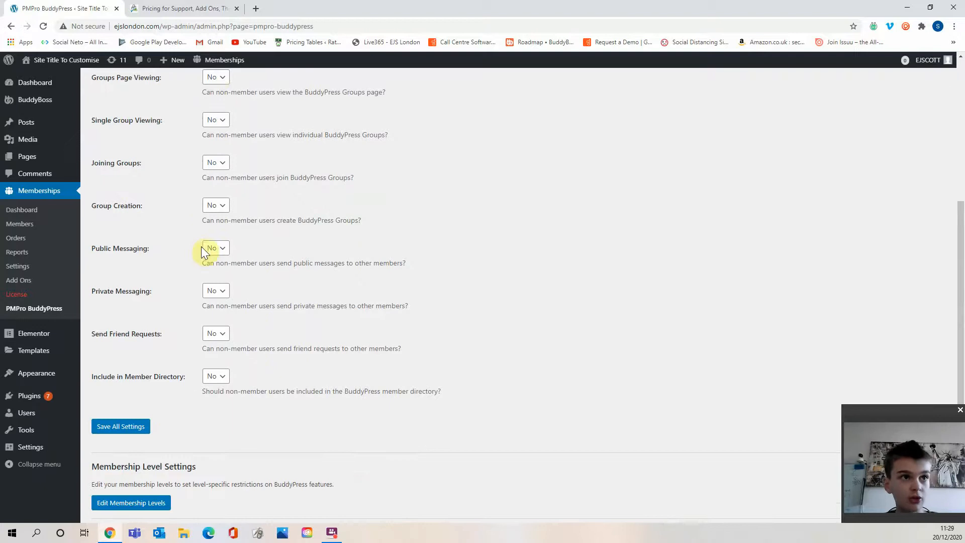
left_click(221, 259)
left_click(227, 268)
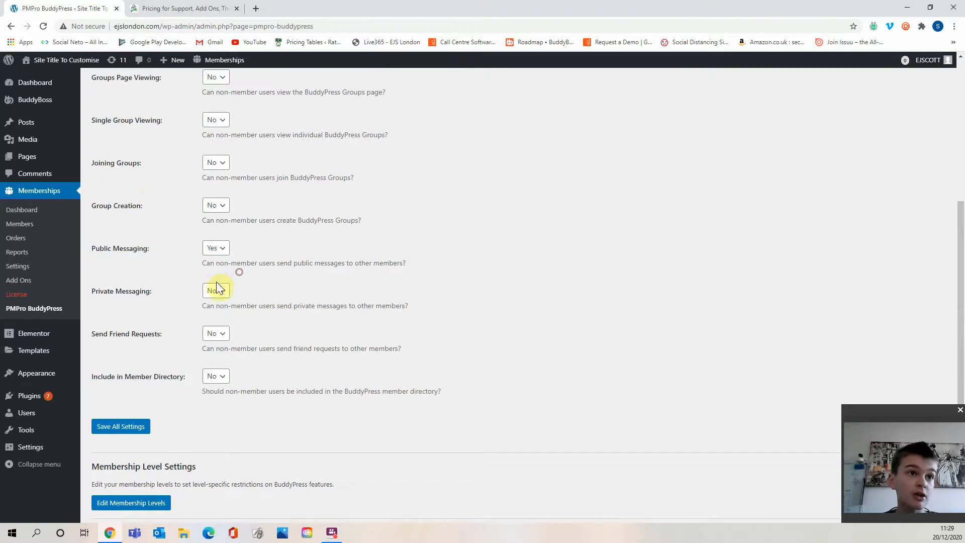
left_click(223, 292)
left_click(228, 315)
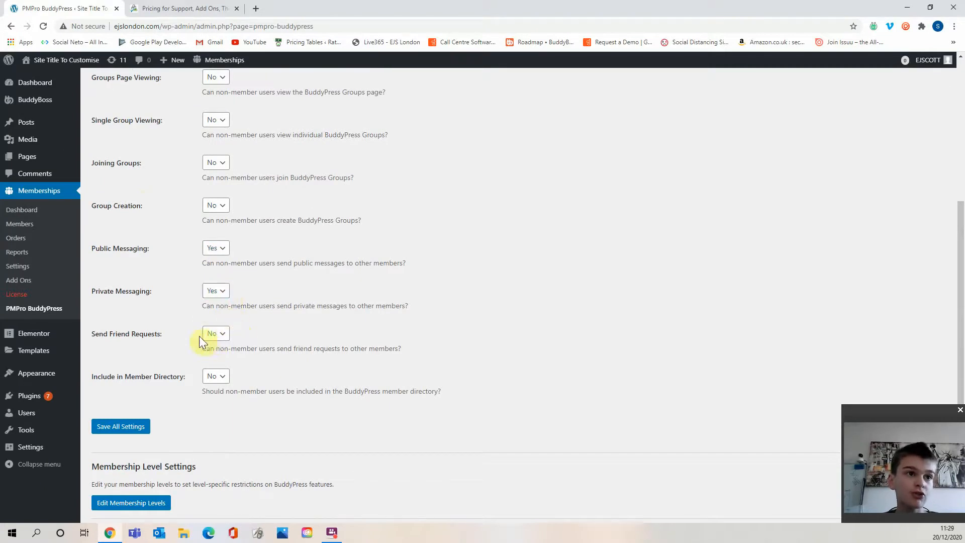
left_click(220, 336)
left_click(221, 357)
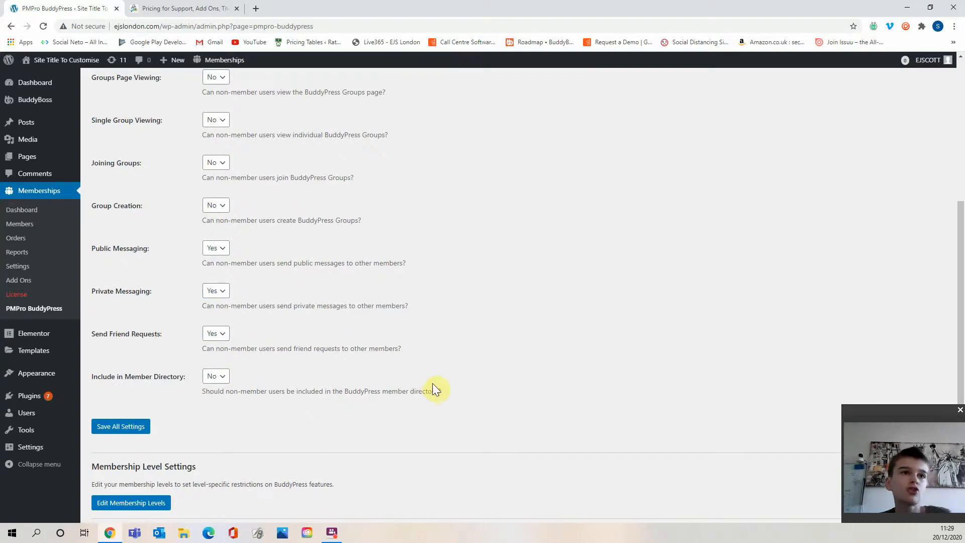
Set Unlock BuddyPress back to "No - Lock access to all of BuddyPress.".
scroll(431, 378, "up", 3)
left_click(360, 193)
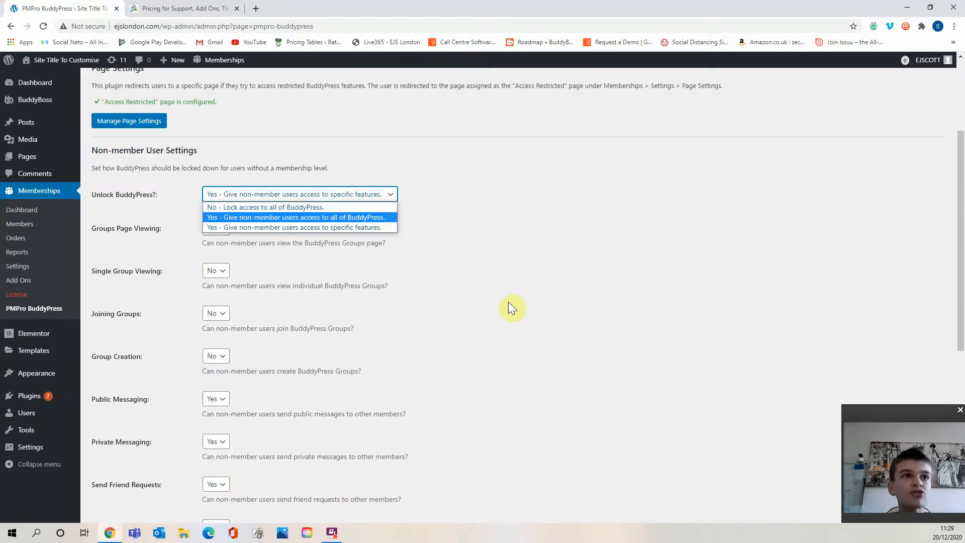
left_click(355, 206)
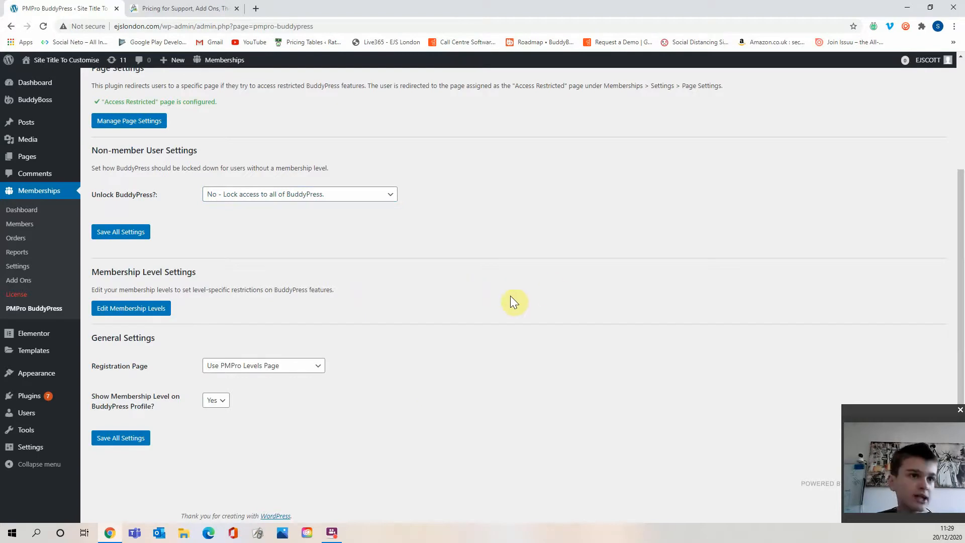
Read the Membership Level Settings description.
left_click_drag(232, 290, 306, 286)
left_click_drag(144, 272, 200, 273)
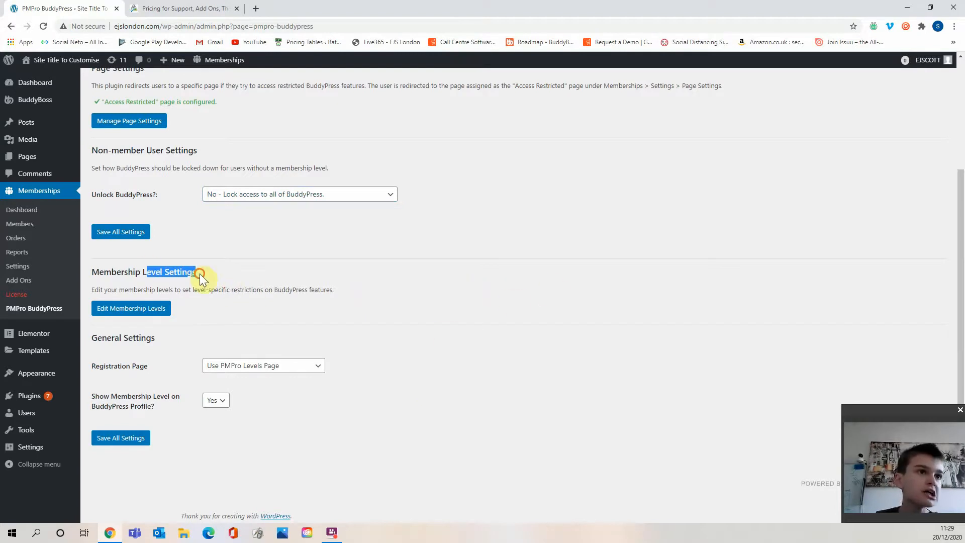
left_click(139, 288)
left_click_drag(139, 287, 287, 287)
left_click(286, 287)
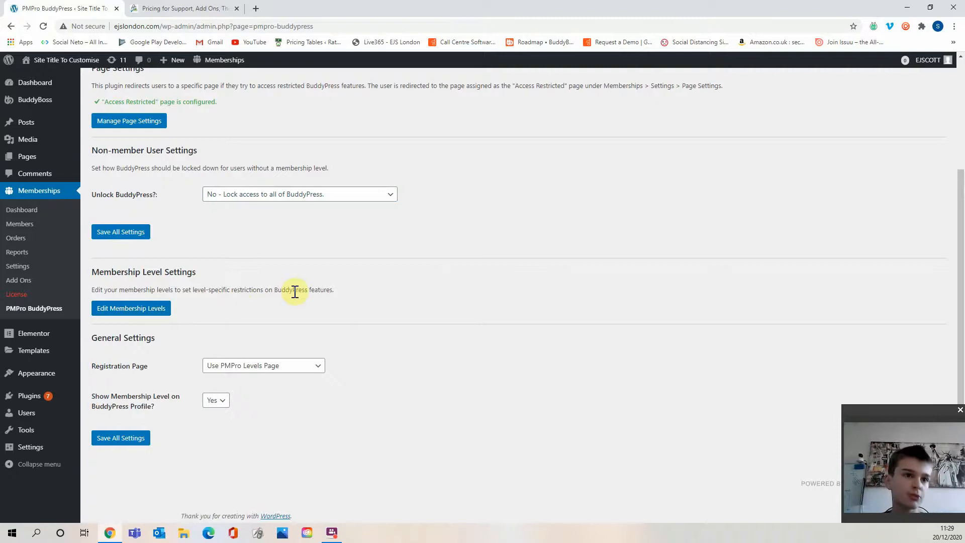
Set the Registration Page option to Use BuddyPress Registration Page.
mouse_move(47, 334)
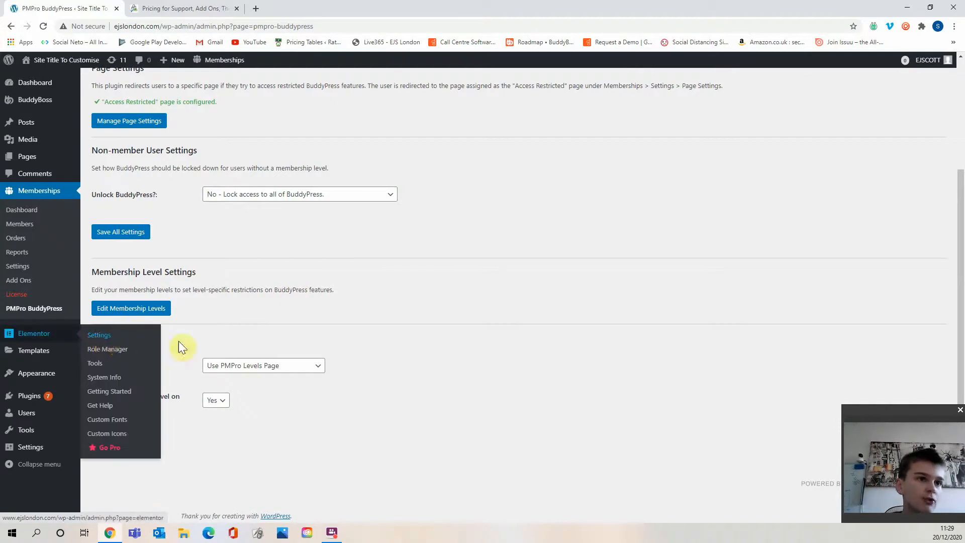
left_click(241, 365)
left_click(375, 401)
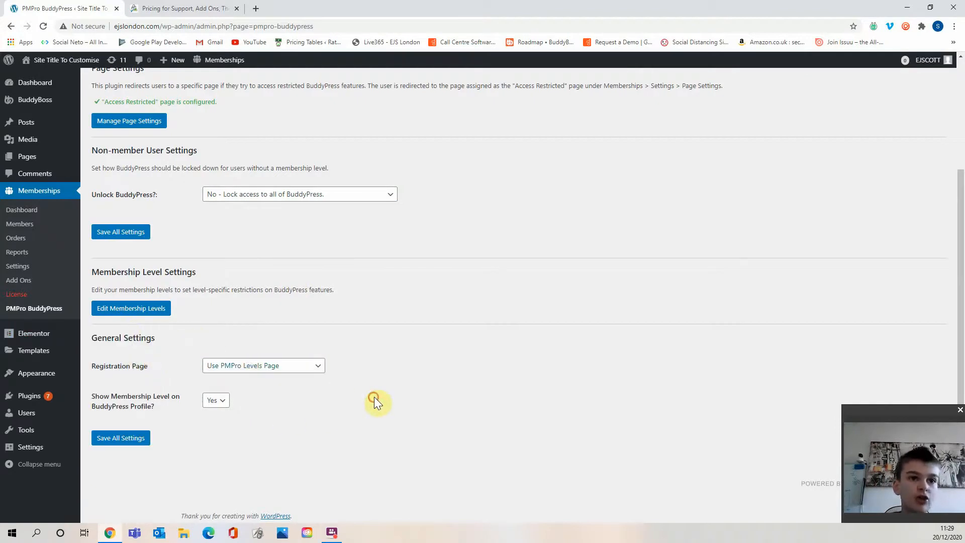
left_click(314, 368)
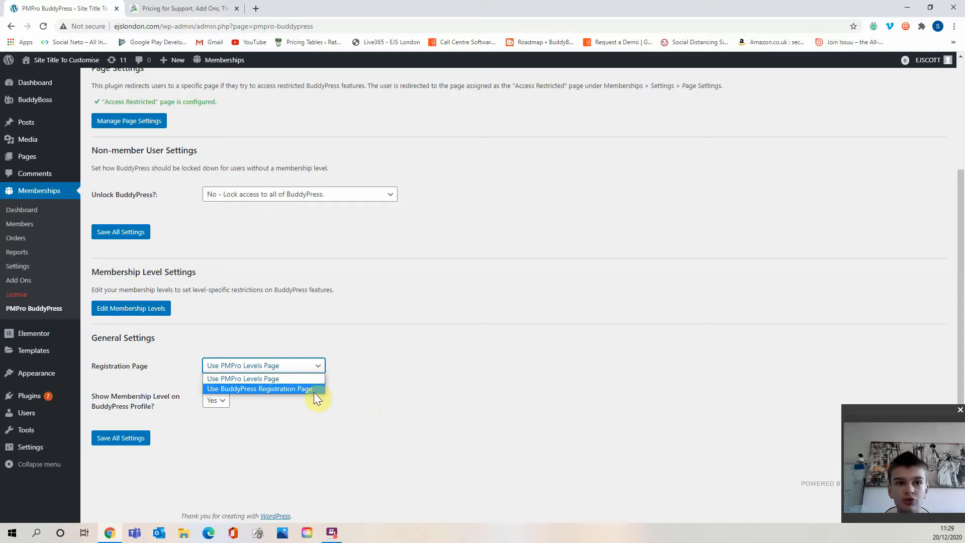
left_click(313, 391)
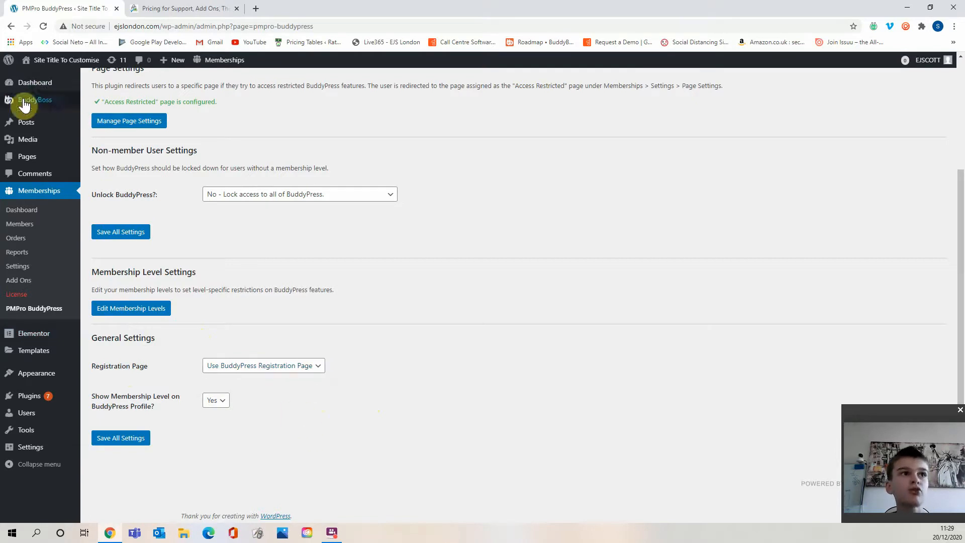
left_click(316, 366)
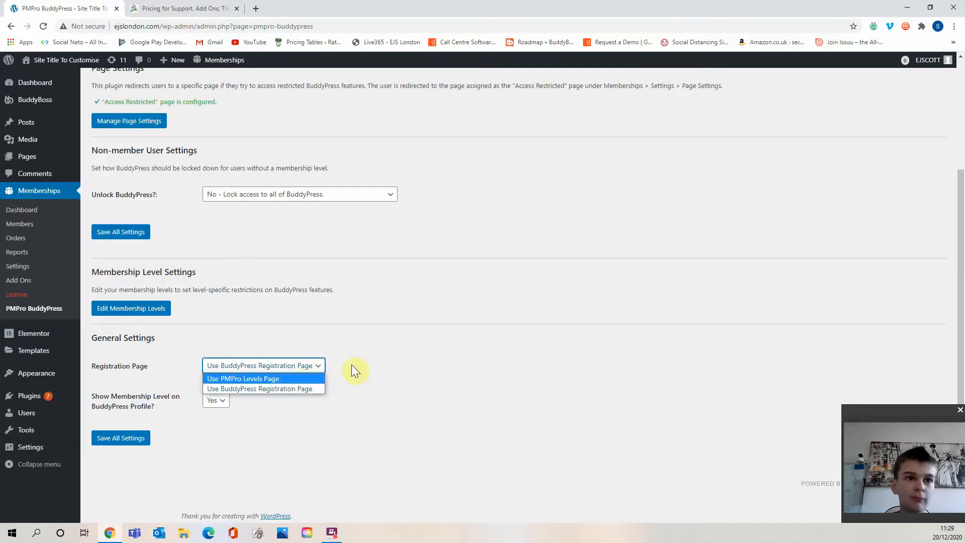
left_click(352, 365)
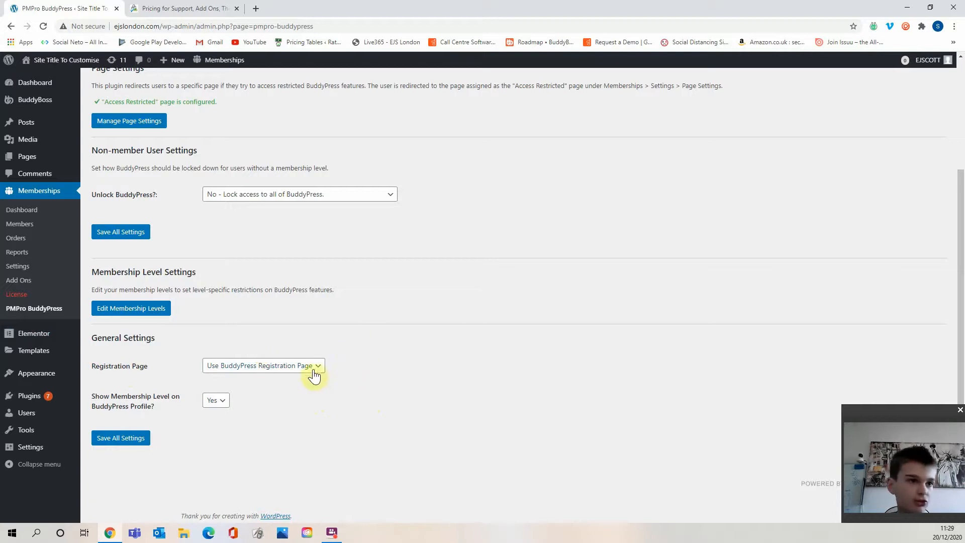
left_click(267, 370)
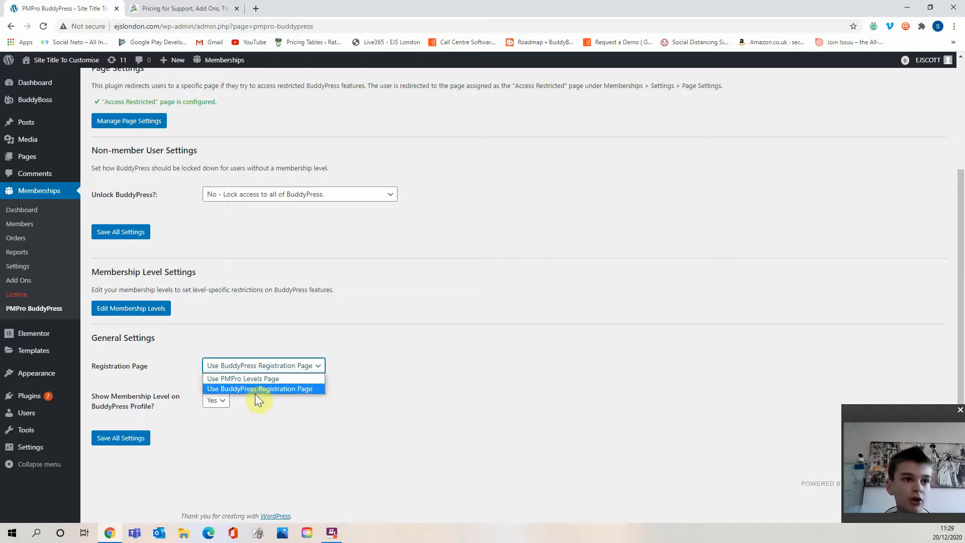
left_click(298, 403)
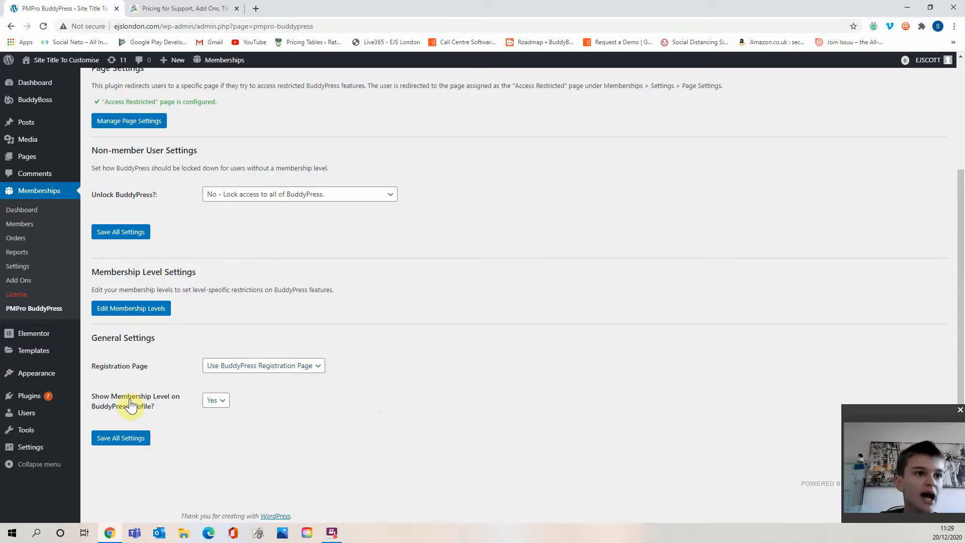
Keep Show Membership Level on BuddyPress Profile at Yes and save all BuddyPress add-on settings.
left_click(223, 401)
left_click(288, 410)
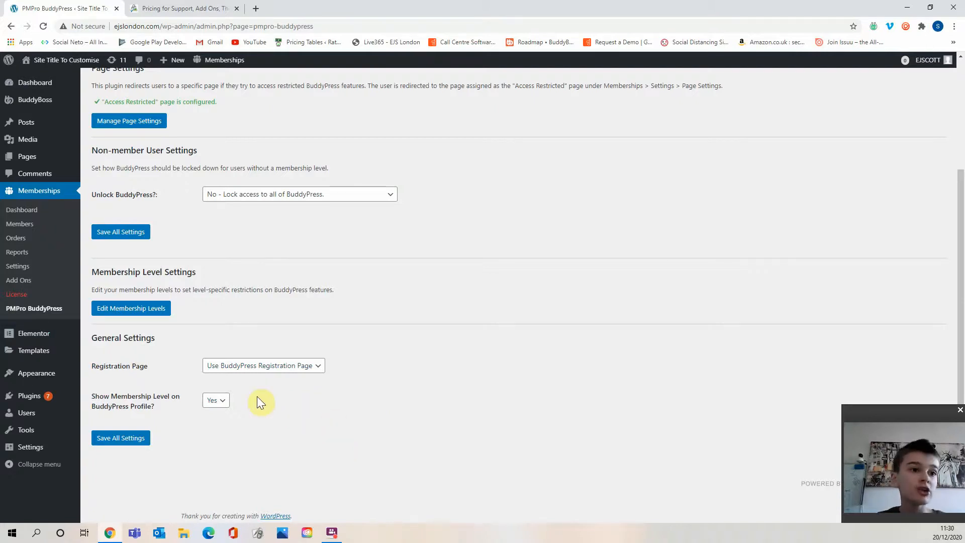
left_click(119, 438)
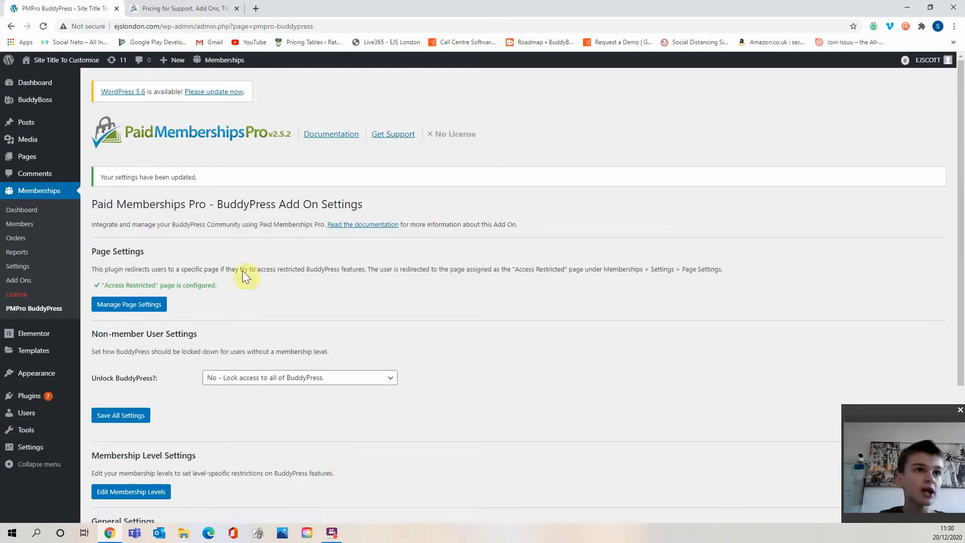
Open the Basic Plan (FREE) membership level for editing from the Memberships settings.
left_click(36, 267)
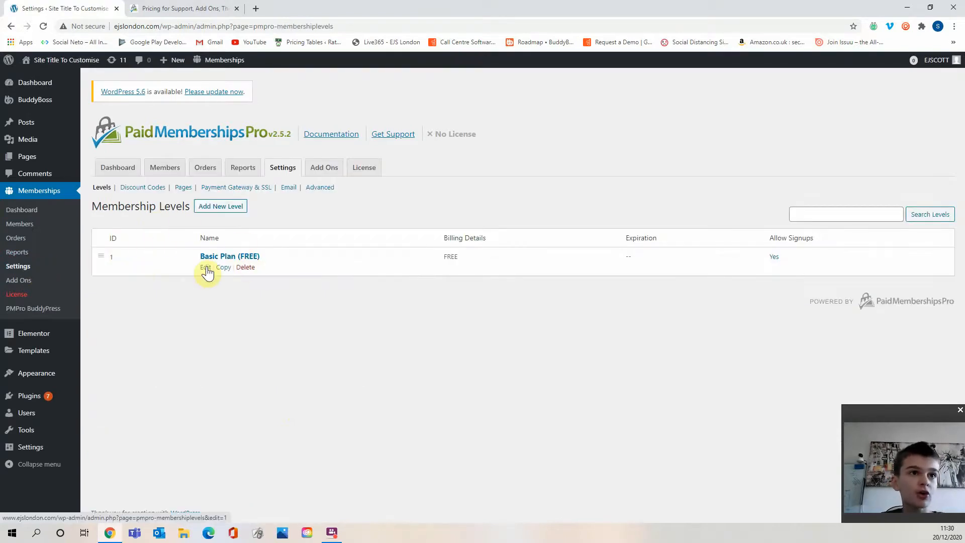
left_click(205, 267)
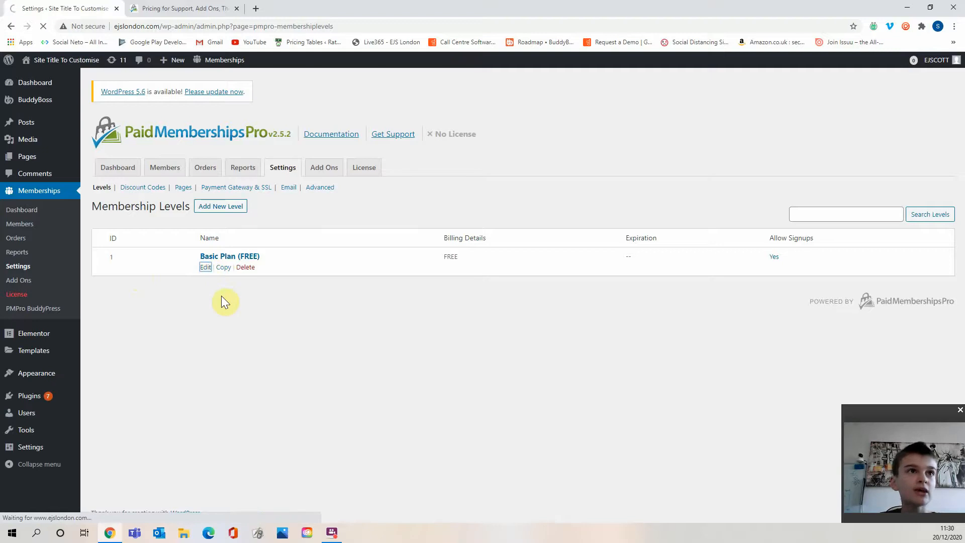
scroll(170, 270, "down", 4)
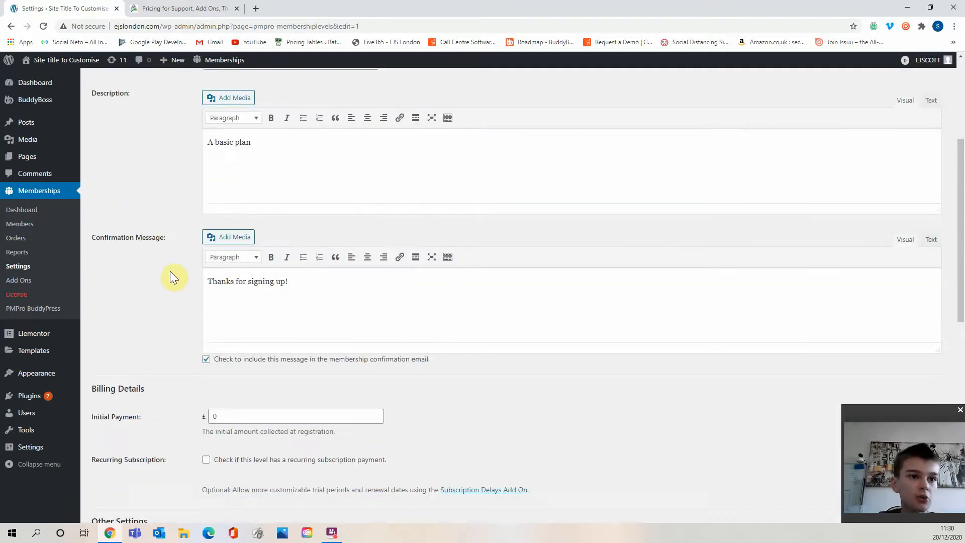
Set Unlock BuddyPress for the Basic Plan level to Yes - Give members access to specific features.
scroll(170, 274, "down", 7)
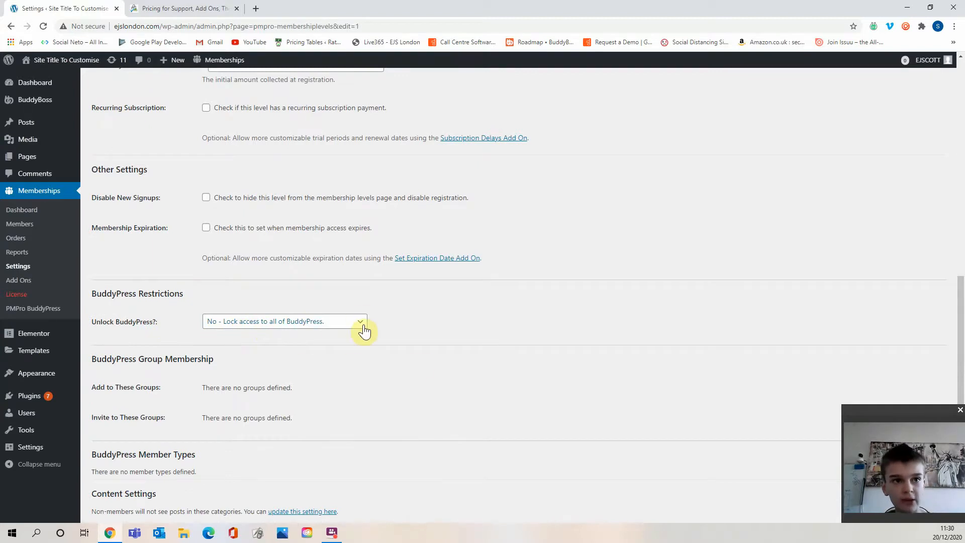
scroll(424, 370, "up", 2)
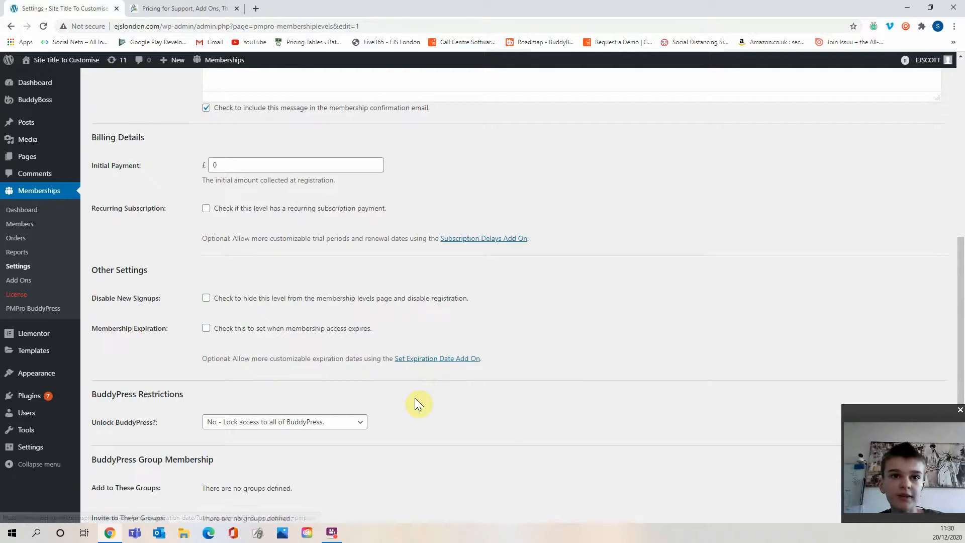
scroll(414, 367, "down", 2)
scroll(412, 372, "down", 3)
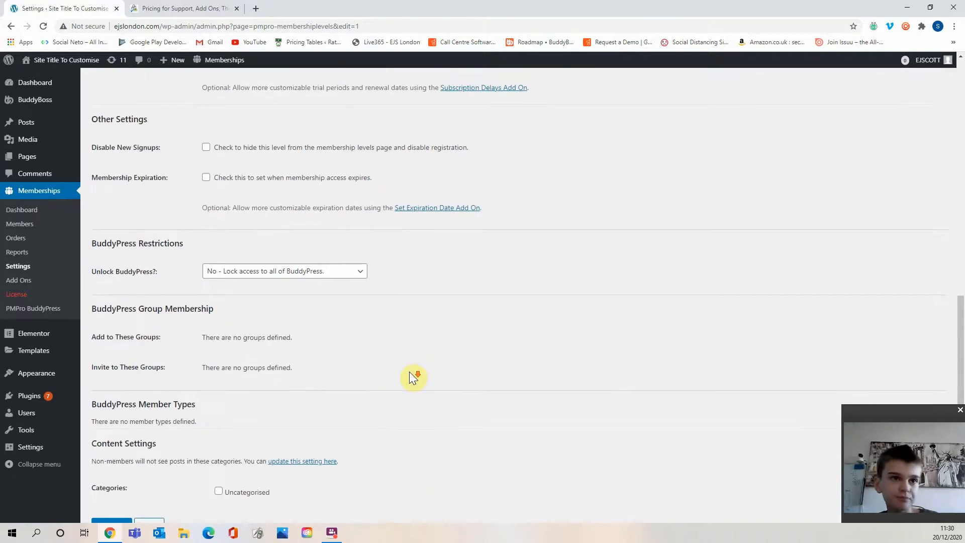
left_click(271, 271)
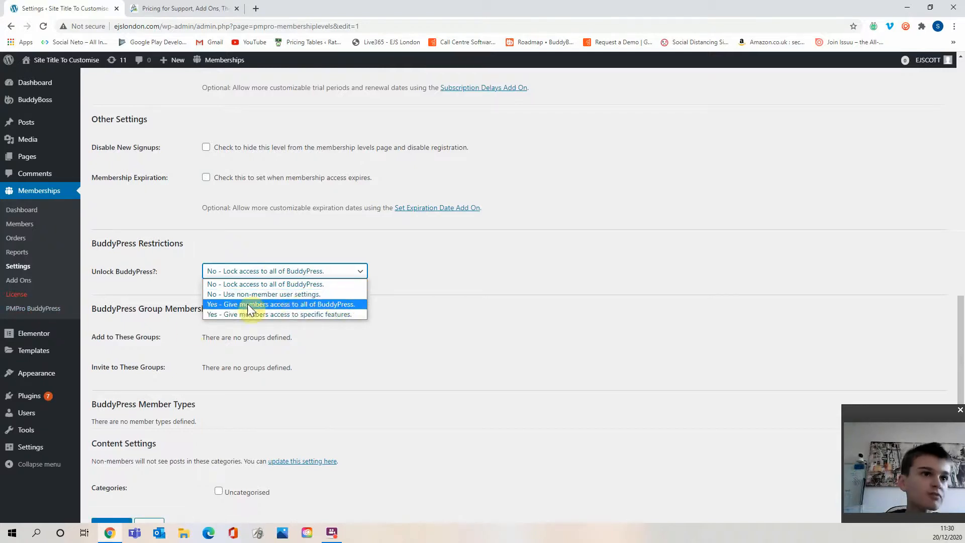
left_click(333, 313)
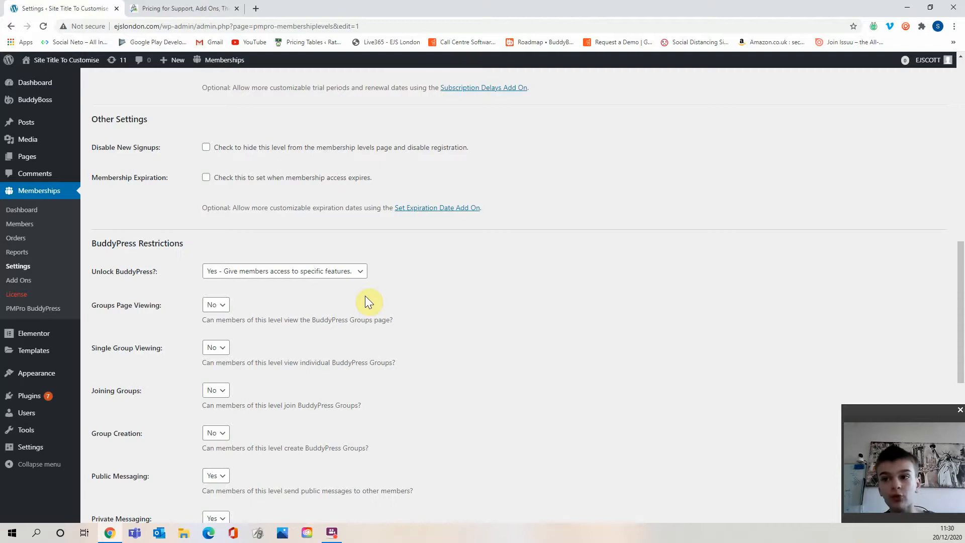
Set Include in Member Directory to Yes.
scroll(368, 297, "down", 3)
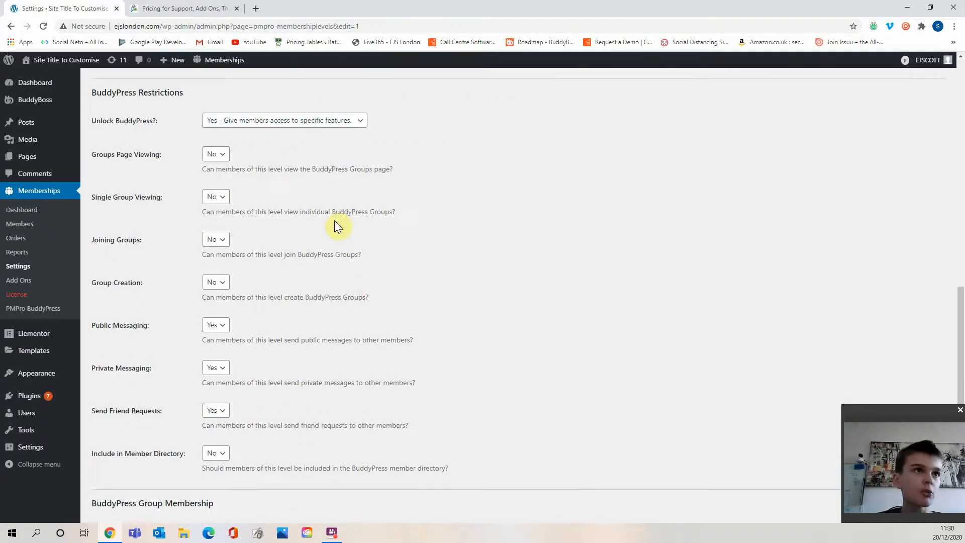
scroll(257, 181, "down", 1)
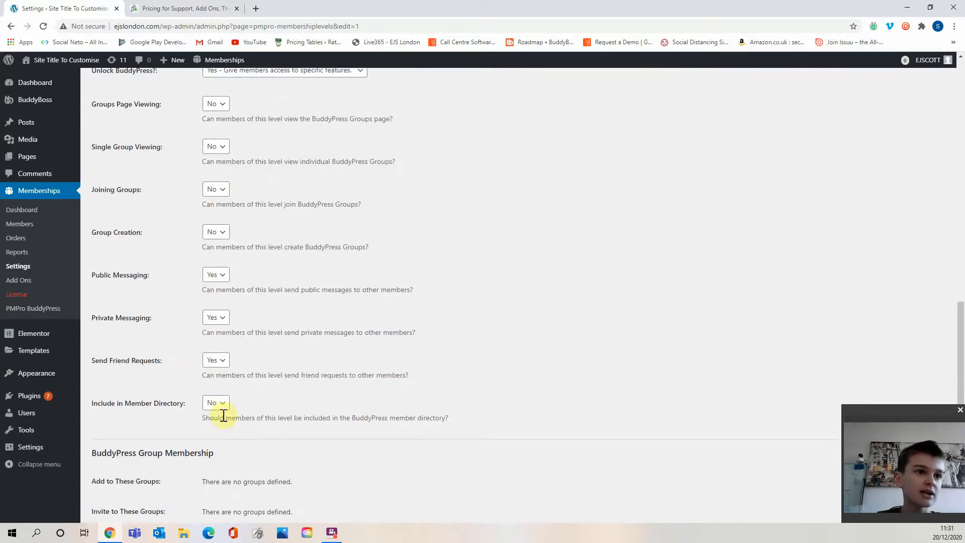
left_click(222, 404)
left_click(212, 426)
Set Private Messaging to No for this membership level.
scroll(219, 427, "up", 2)
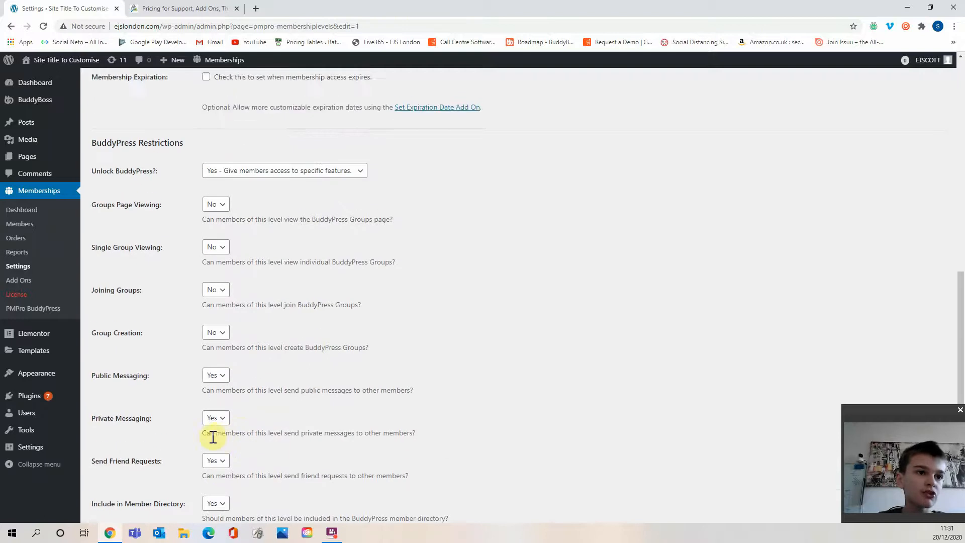
scroll(224, 419, "down", 1)
left_click(221, 415)
left_click(242, 411)
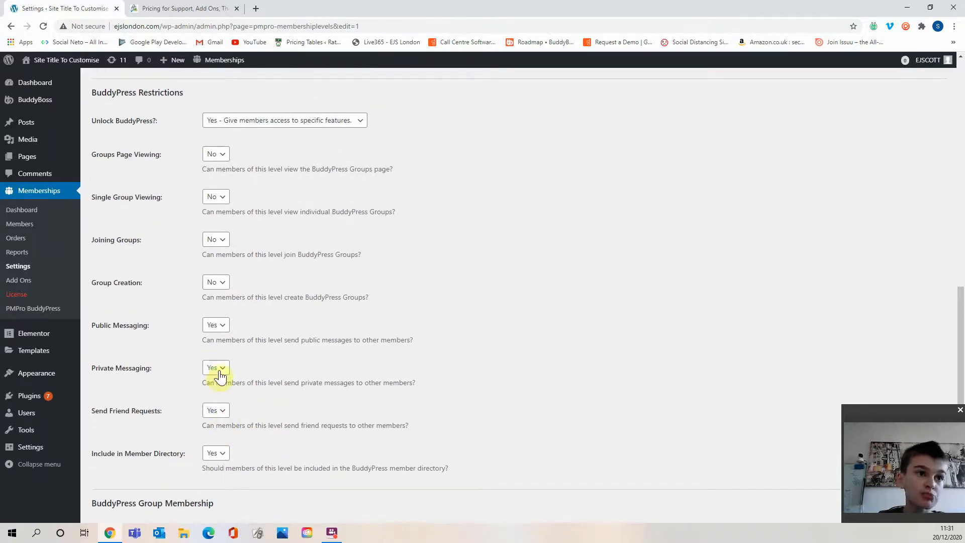
mouse_move(264, 340)
left_mouse_down()
mouse_move(394, 338)
mouse_move(274, 342)
left_mouse_up()
left_click(394, 338)
left_click(275, 342)
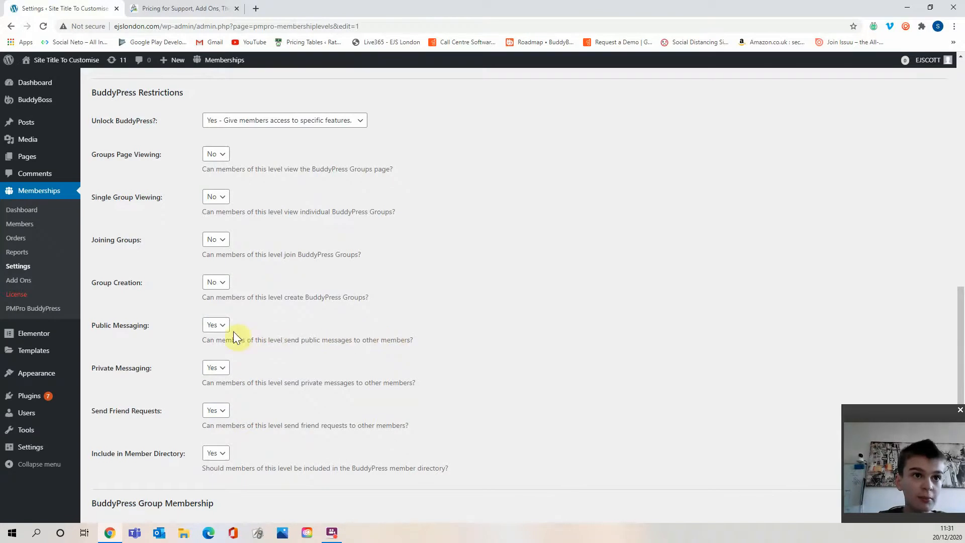
left_click(216, 367)
left_click(218, 391)
left_click(274, 377)
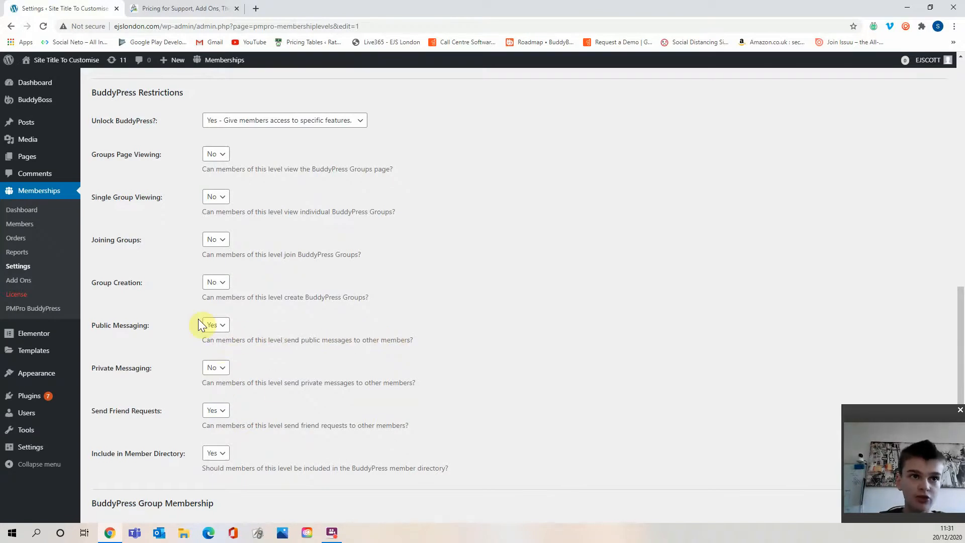
Set Joining Groups to Yes.
scroll(281, 327, "up", 2)
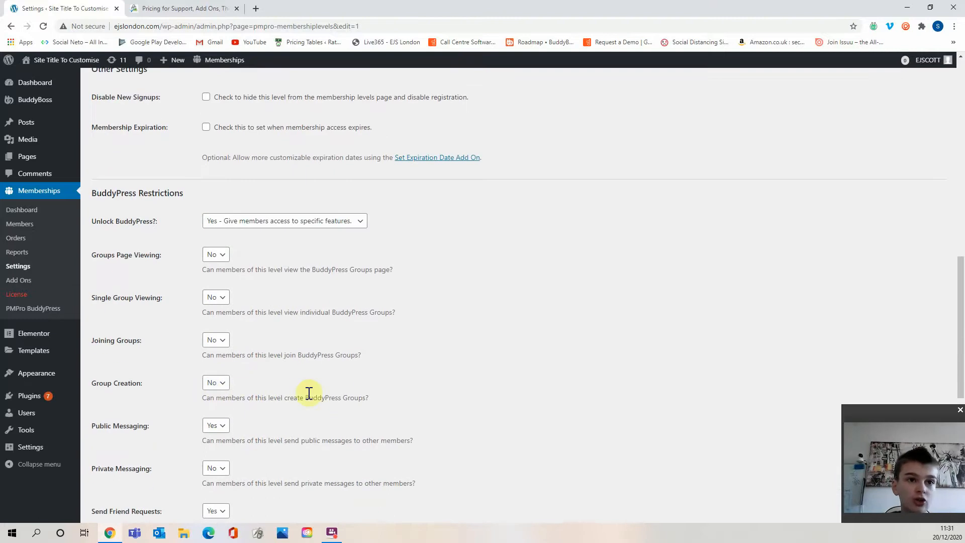
left_click(221, 340)
left_click(216, 363)
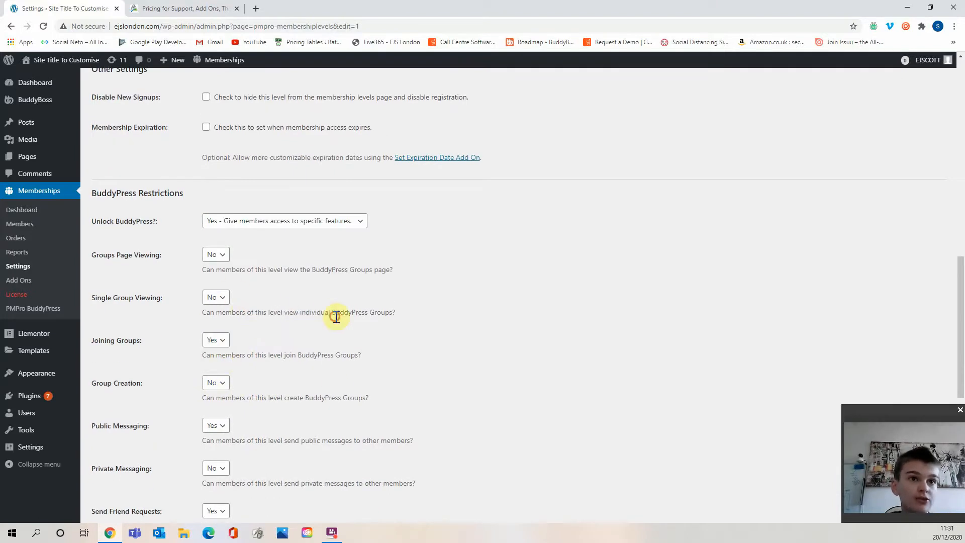
Set Single Group Viewing and Groups Page Viewing to Yes.
left_click_drag(301, 313, 374, 314)
left_click(355, 316)
left_click(221, 300)
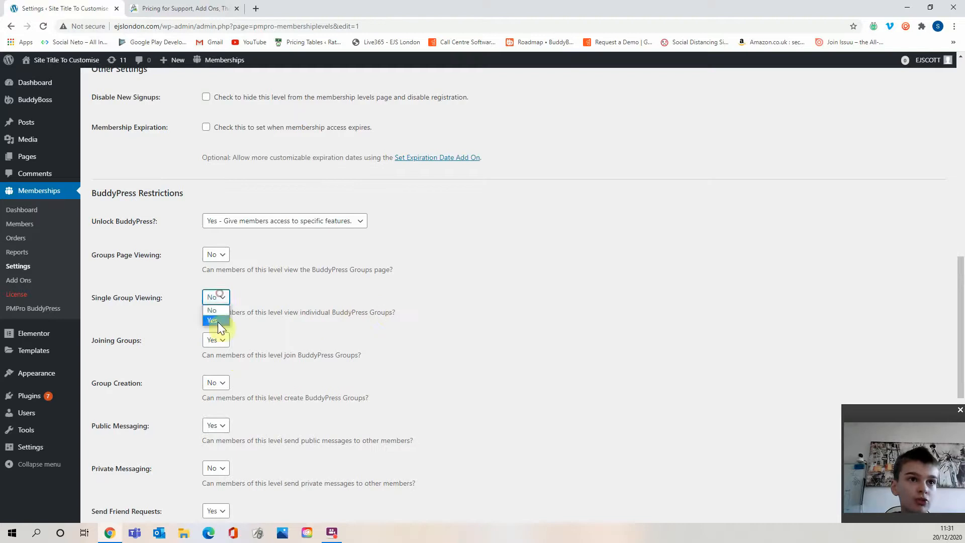
left_click(218, 321)
left_click_drag(246, 267, 340, 275)
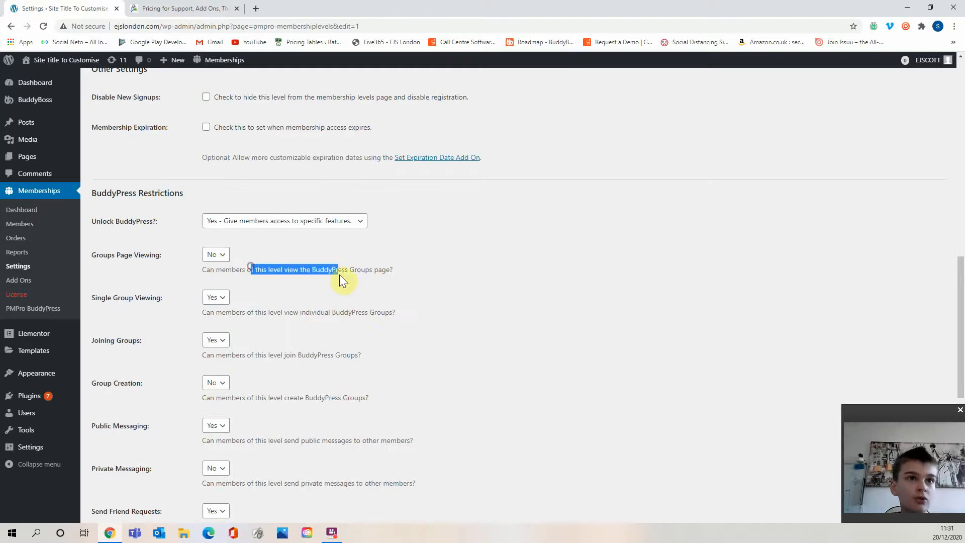
left_click(339, 274)
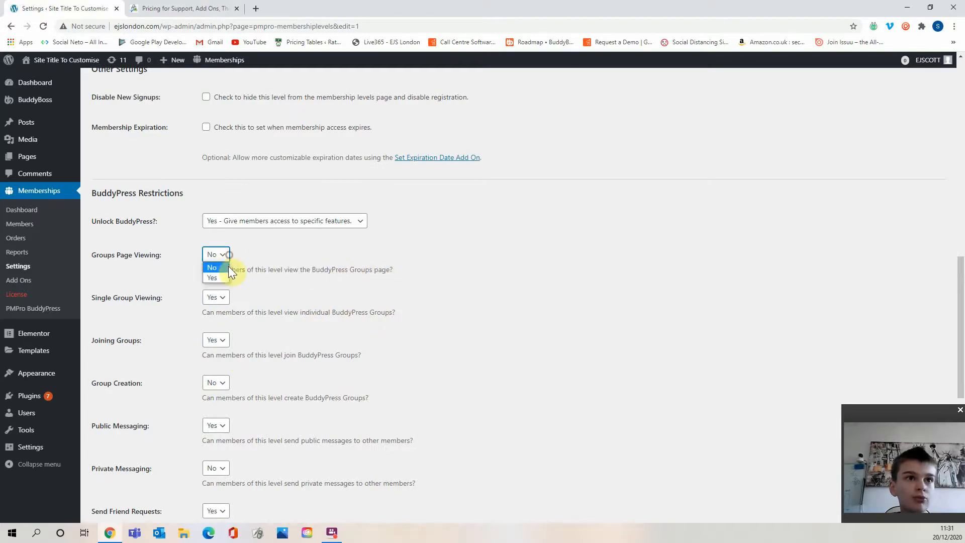
left_click(228, 267)
Save the Basic Plan membership level.
scroll(266, 318, "down", 4)
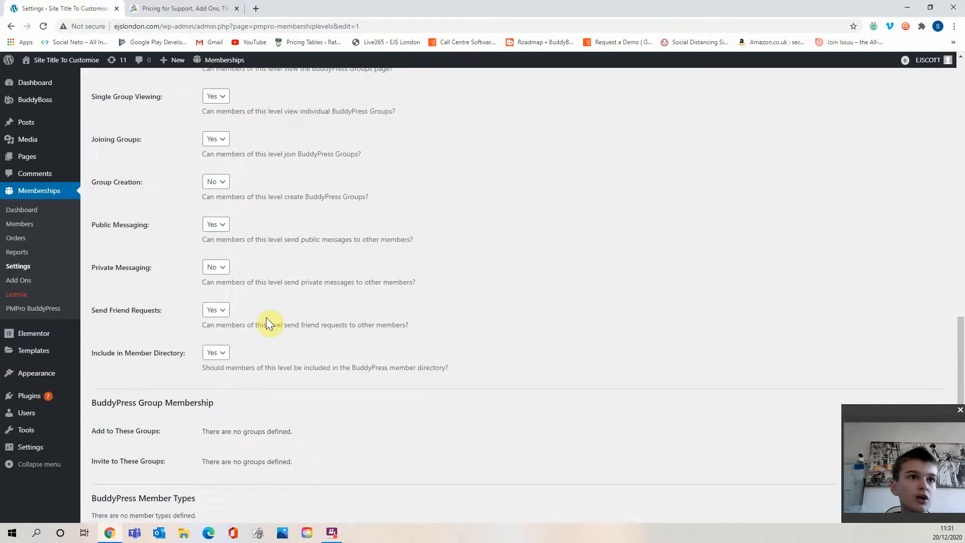
scroll(267, 318, "up", 3)
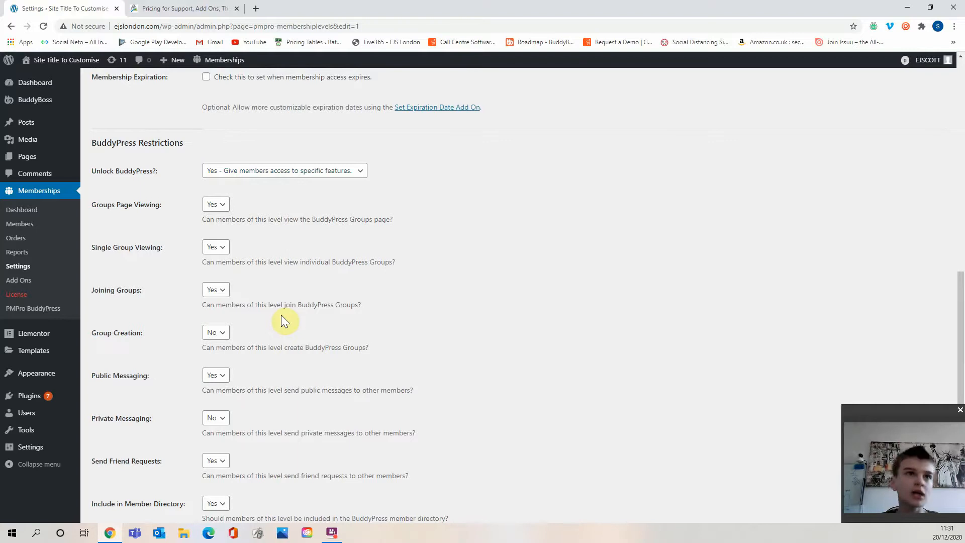
scroll(289, 324, "down", 6)
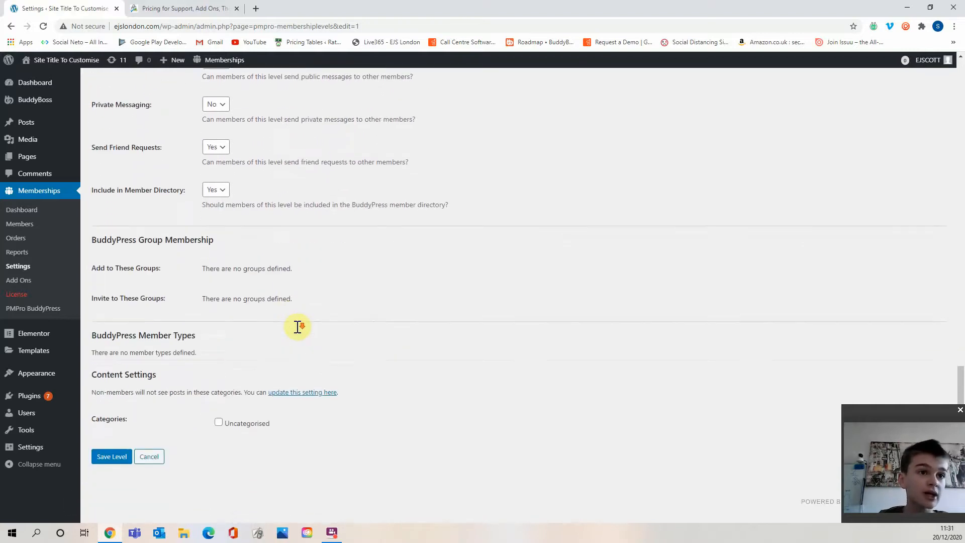
left_click(111, 435)
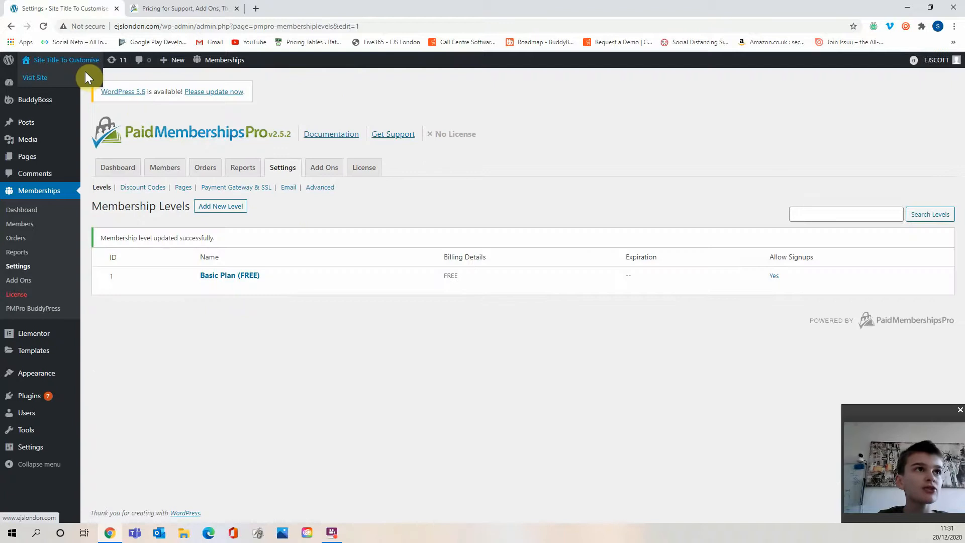
Open the Appearance Menus page from the site dashboard.
left_click(85, 74)
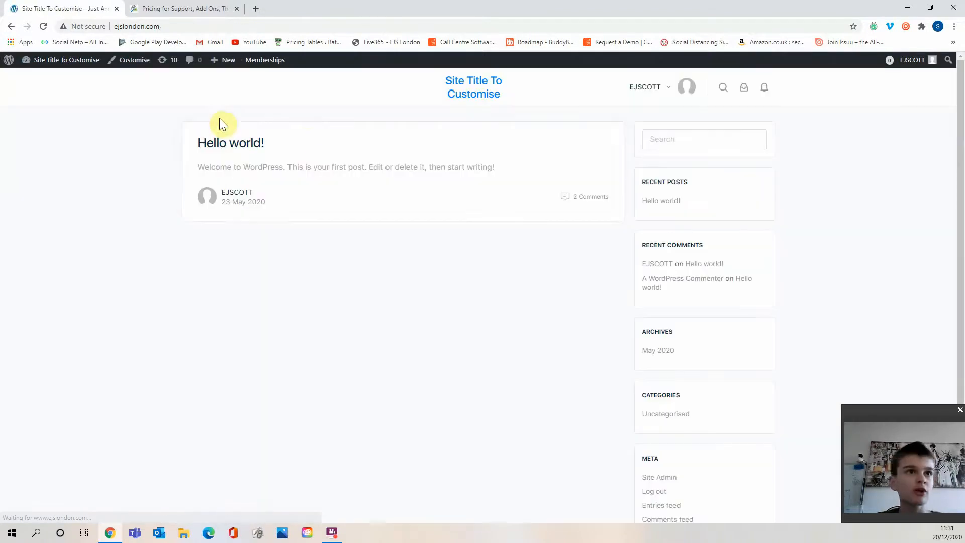
mouse_move(35, 60)
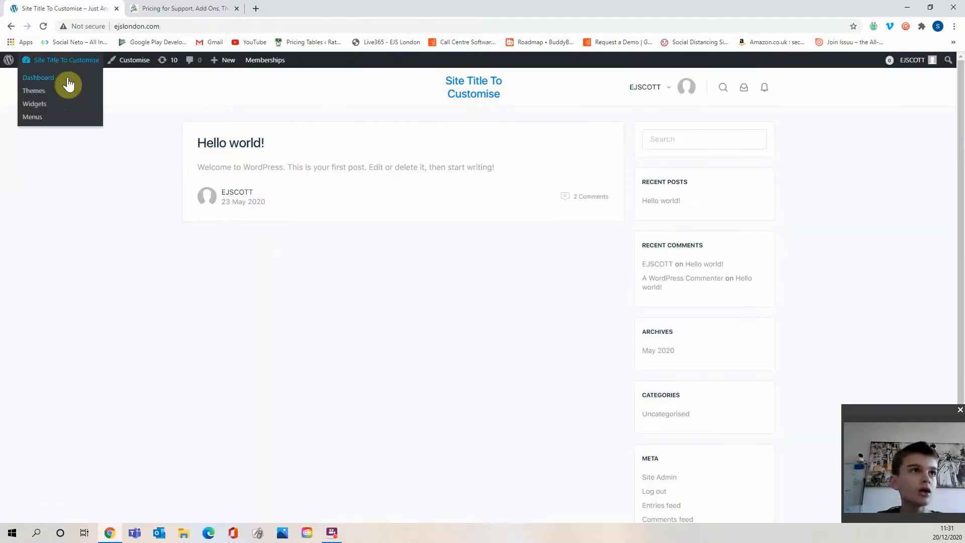
left_click(69, 85)
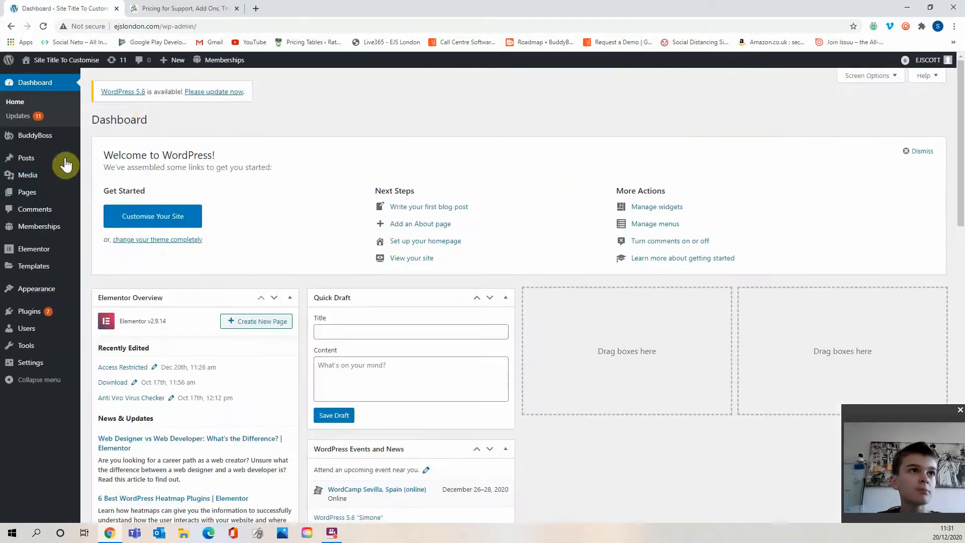
scroll(65, 165, "down", 1)
mouse_move(40, 294)
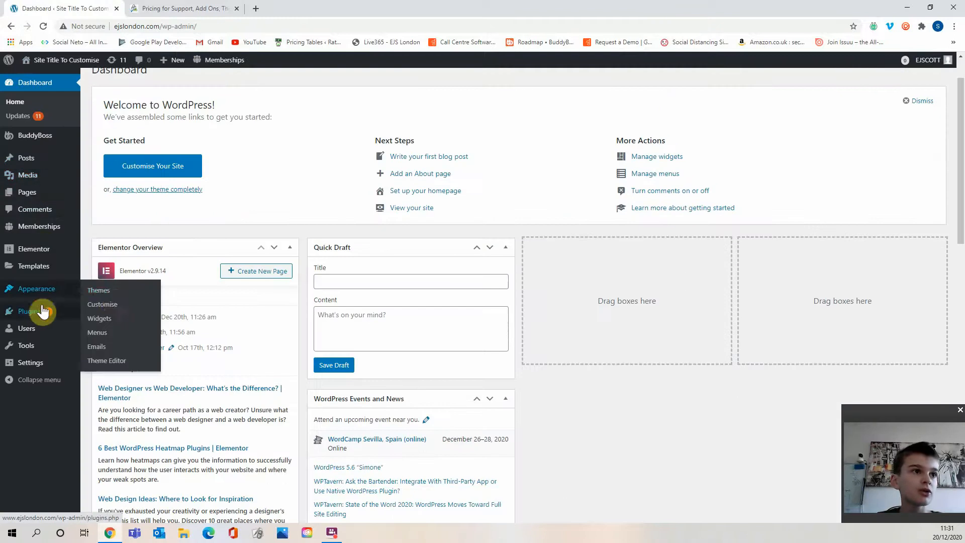
left_click(108, 304)
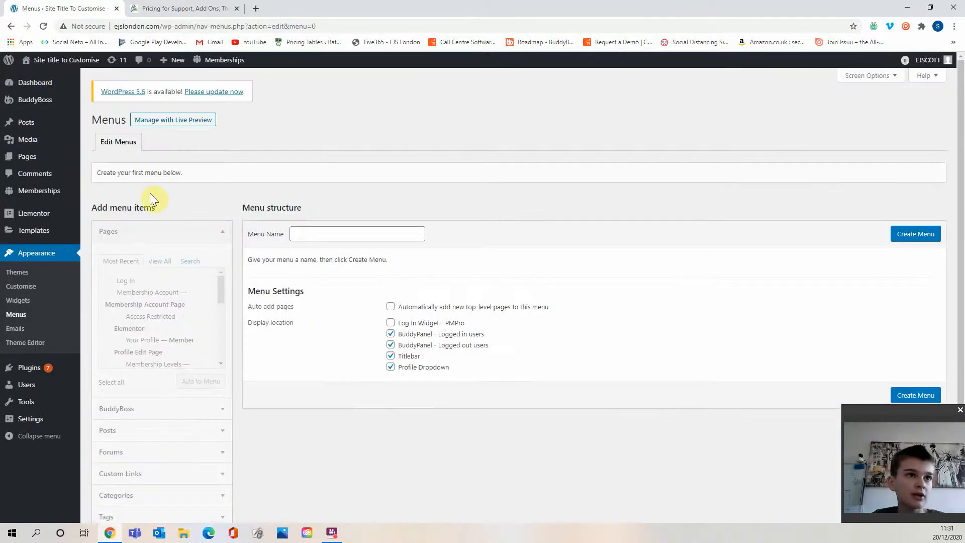
Create a menu named Menu with only the Titlebar display location selected.
left_click(324, 236)
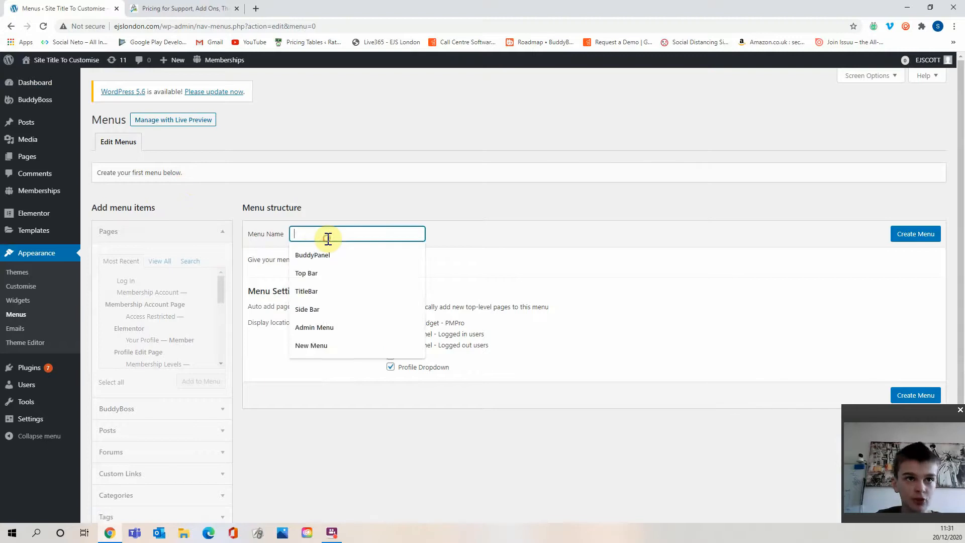
type("Menu")
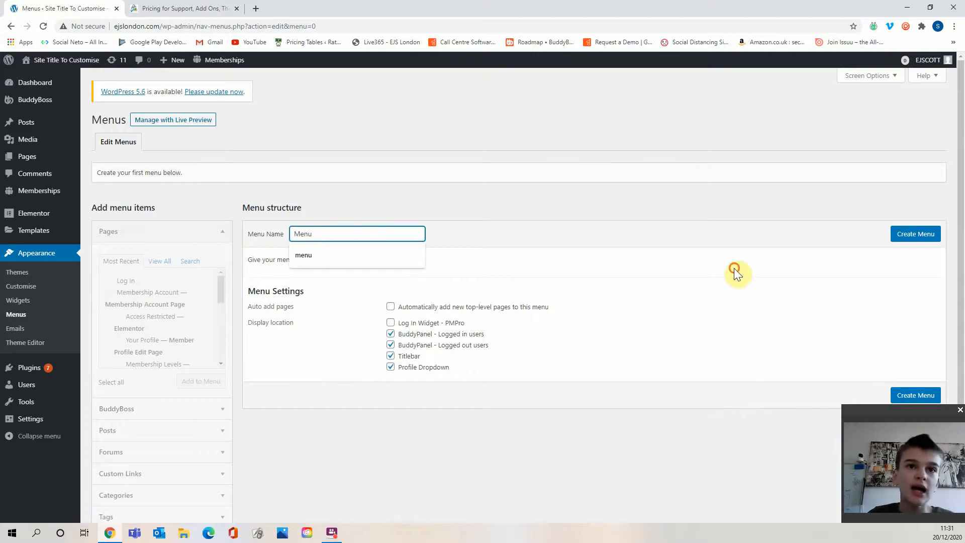
left_click(735, 268)
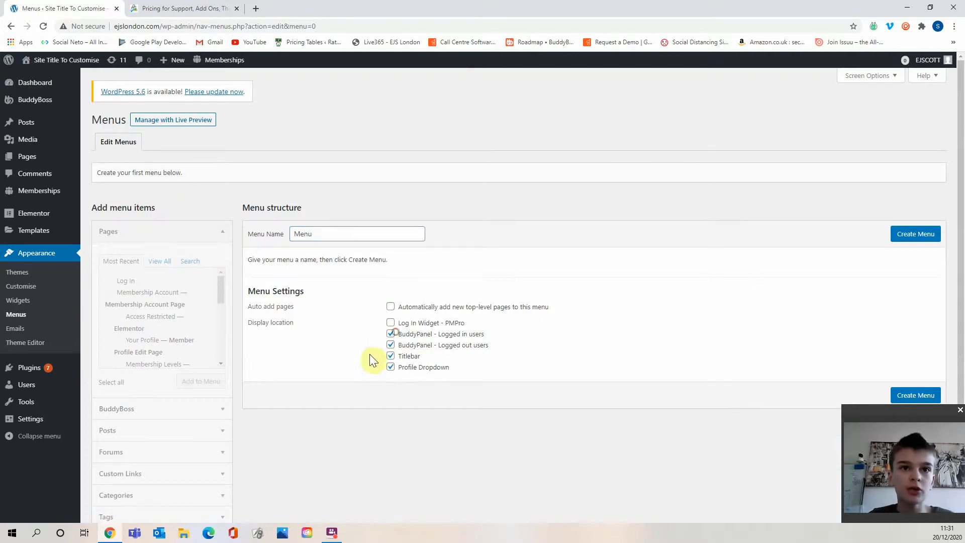
left_click(391, 345)
left_click(391, 334)
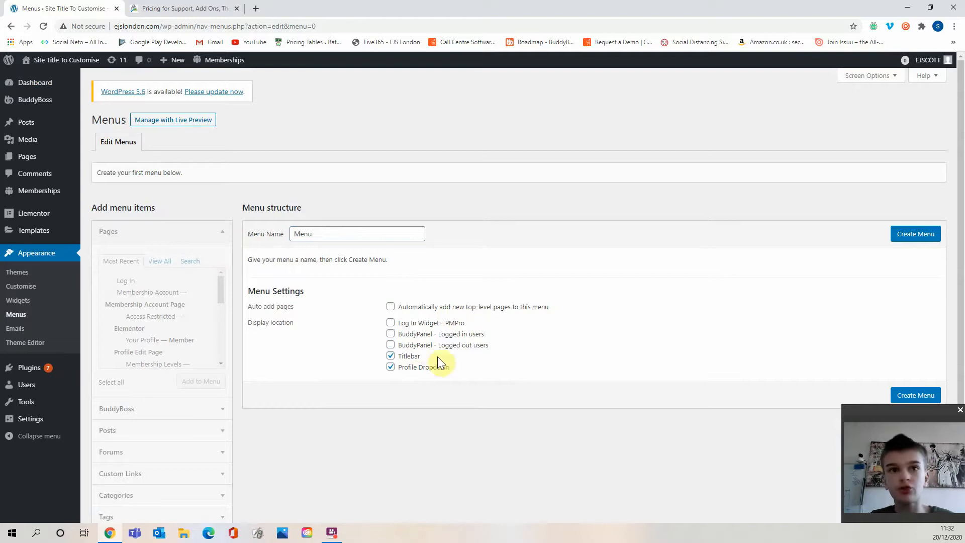
left_click(398, 367)
left_click(916, 234)
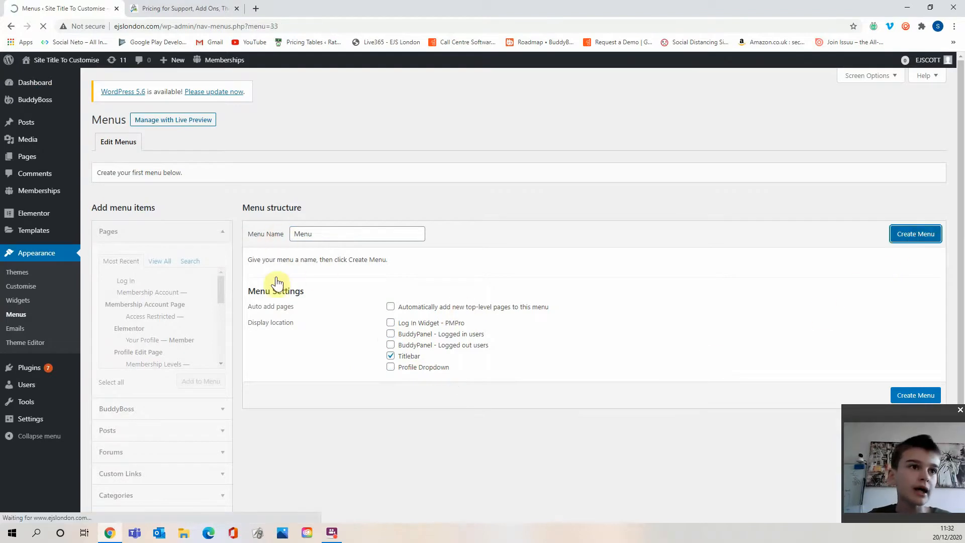
Add the BuddyBoss Notifications and Messages logged-in links to the menu.
scroll(194, 322, "down", 1)
scroll(190, 330, "up", 2)
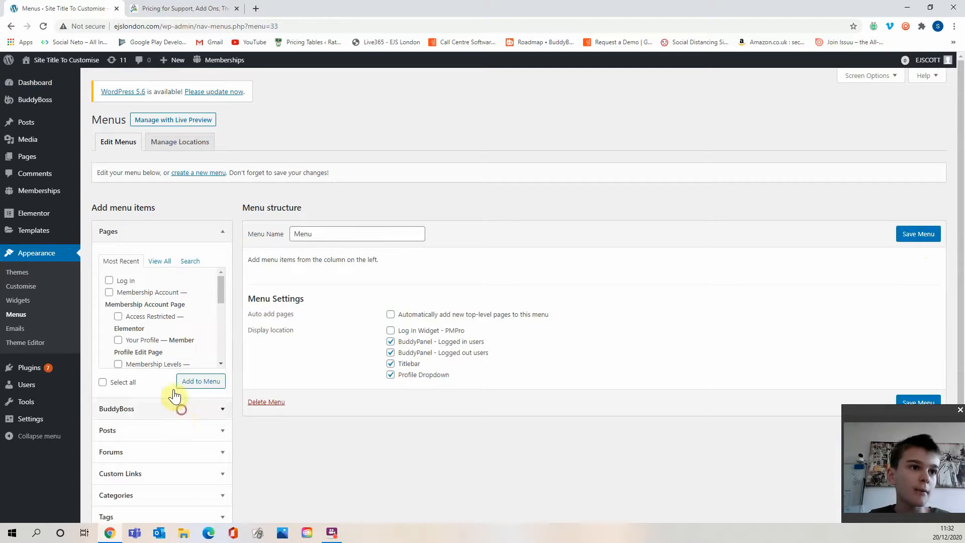
left_click(179, 402)
scroll(131, 382, "down", 2)
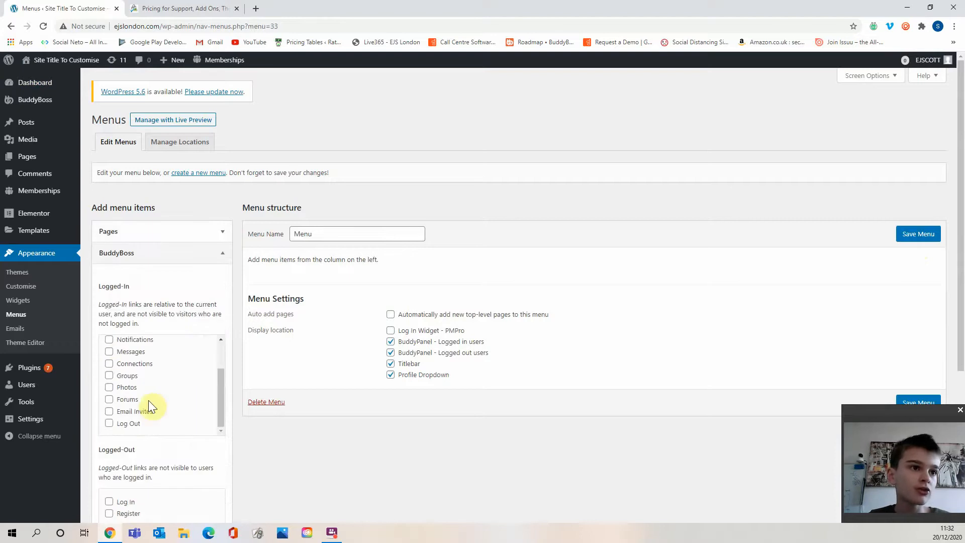
scroll(121, 394, "up", 1)
scroll(120, 402, "up", 2)
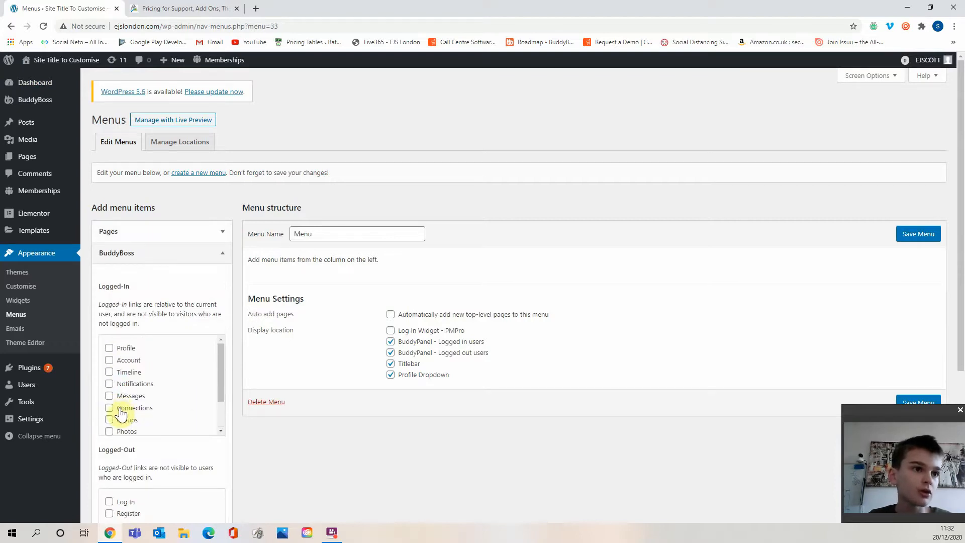
left_click(125, 396)
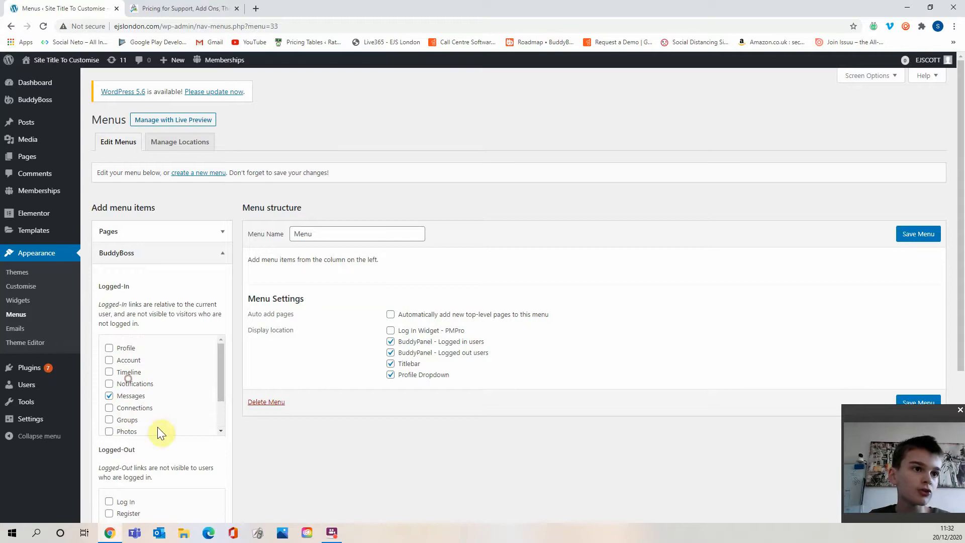
left_click(133, 384)
scroll(161, 442, "down", 3)
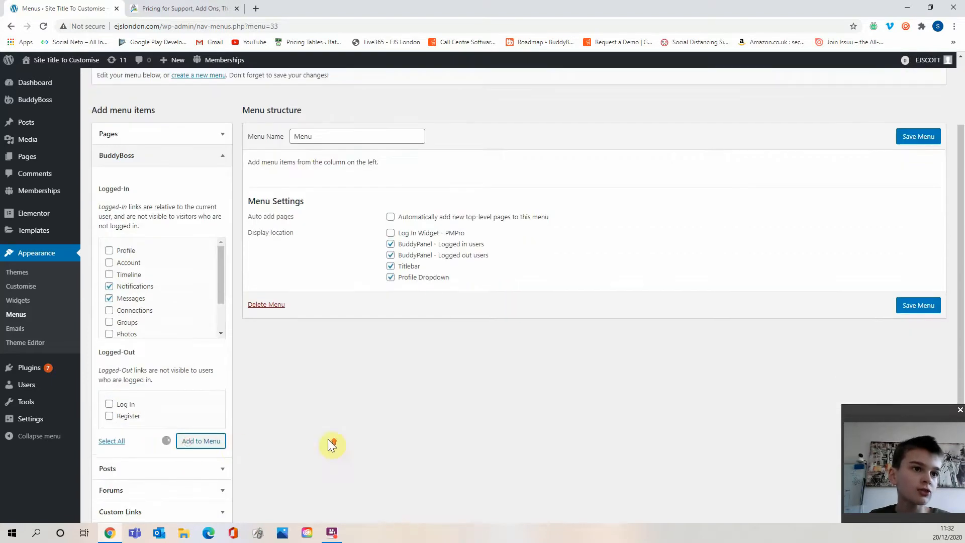
scroll(328, 439, "up", 3)
left_click(195, 235)
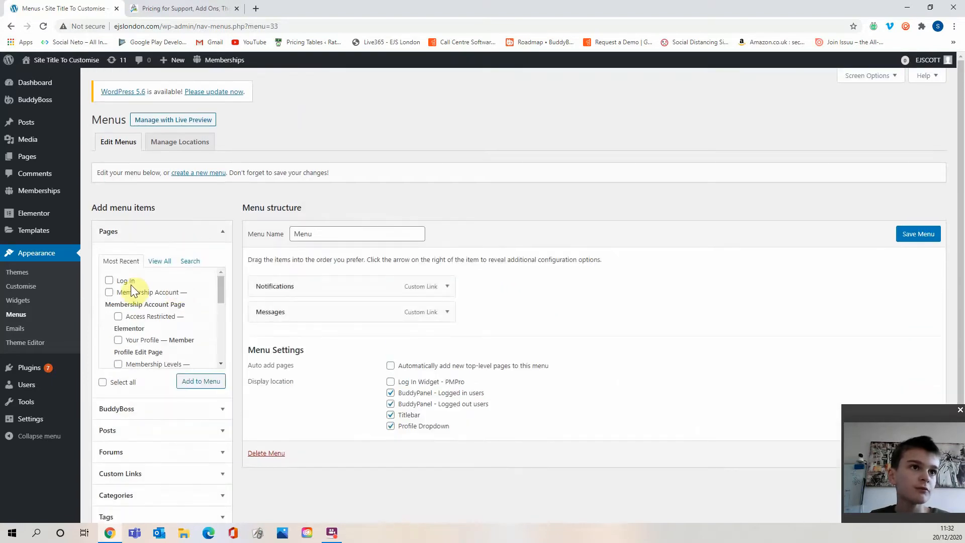
Add the News Feed, Members, Groups and Forums pages to the menu.
left_click(151, 262)
scroll(150, 298, "down", 5)
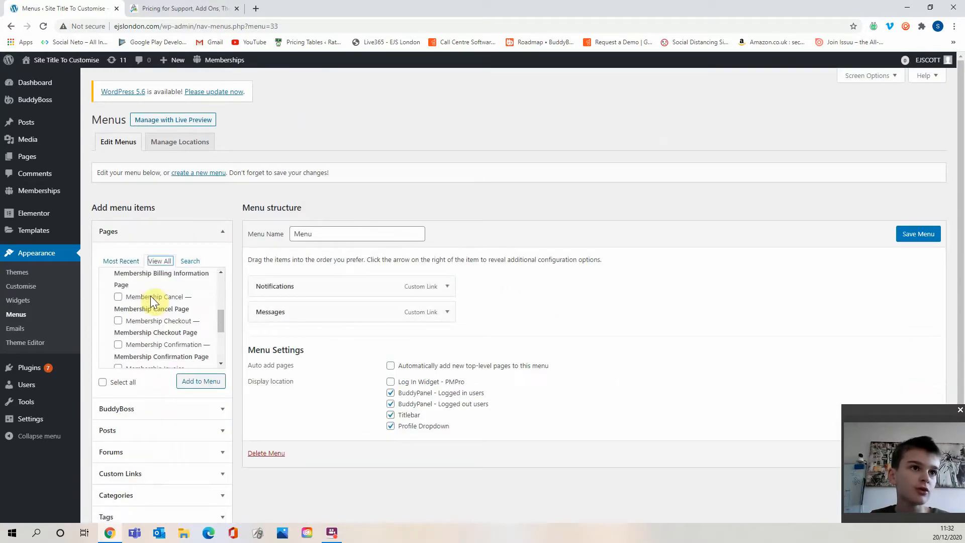
scroll(152, 312, "down", 1)
left_click(137, 321)
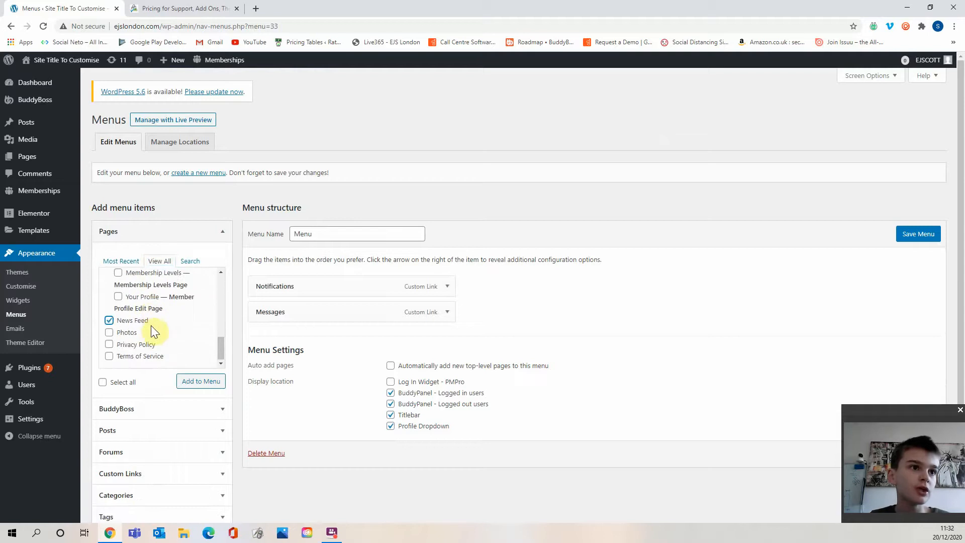
scroll(147, 347, "up", 2)
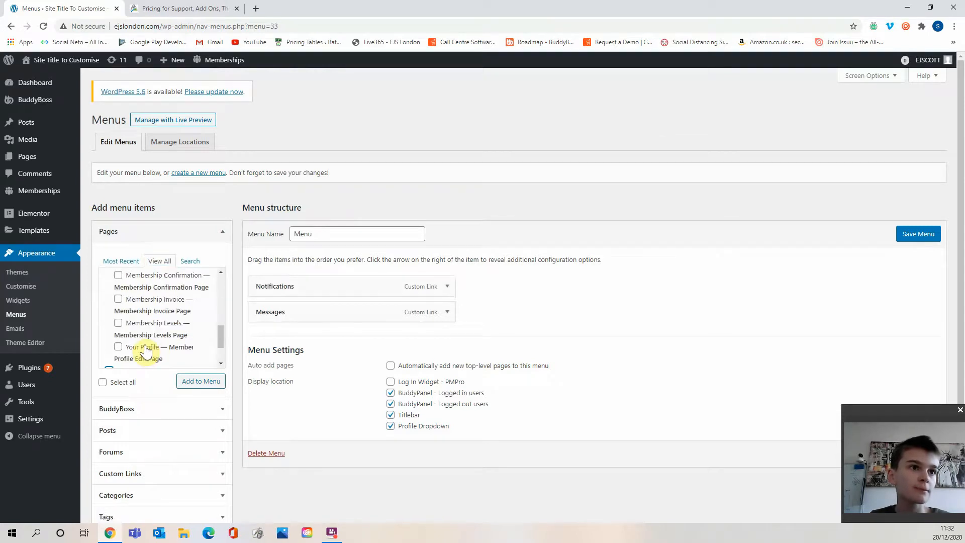
scroll(145, 350, "up", 4)
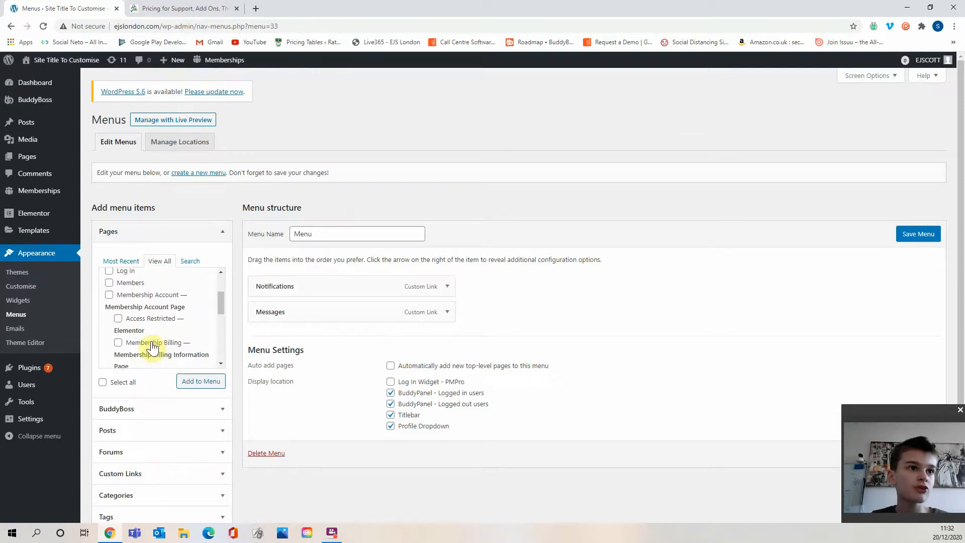
scroll(152, 347, "up", 2)
scroll(139, 341, "up", 1)
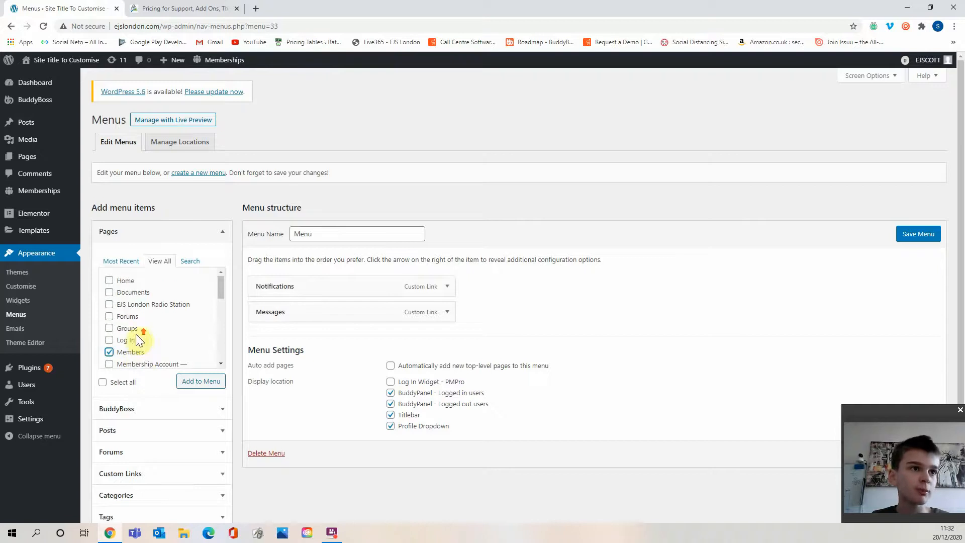
left_click(128, 328)
left_click(126, 316)
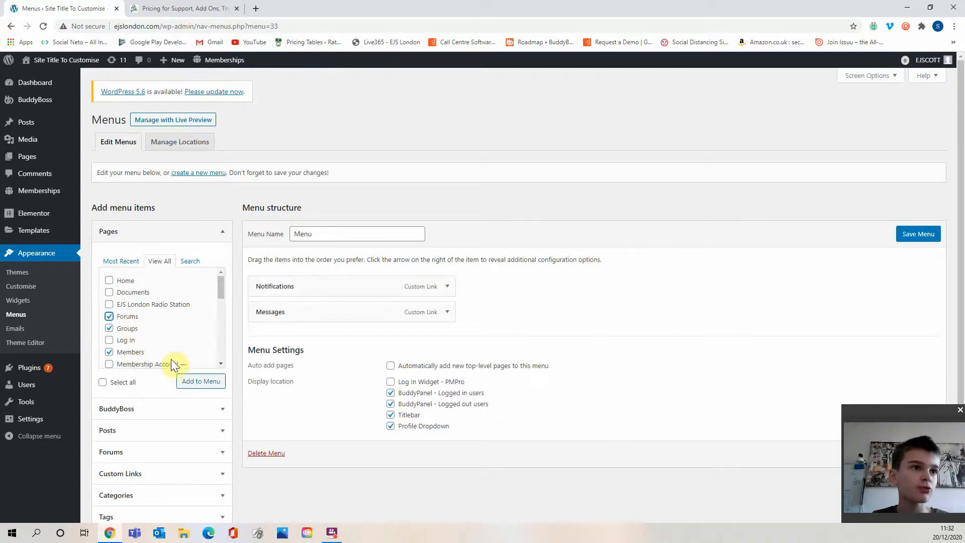
left_click(201, 382)
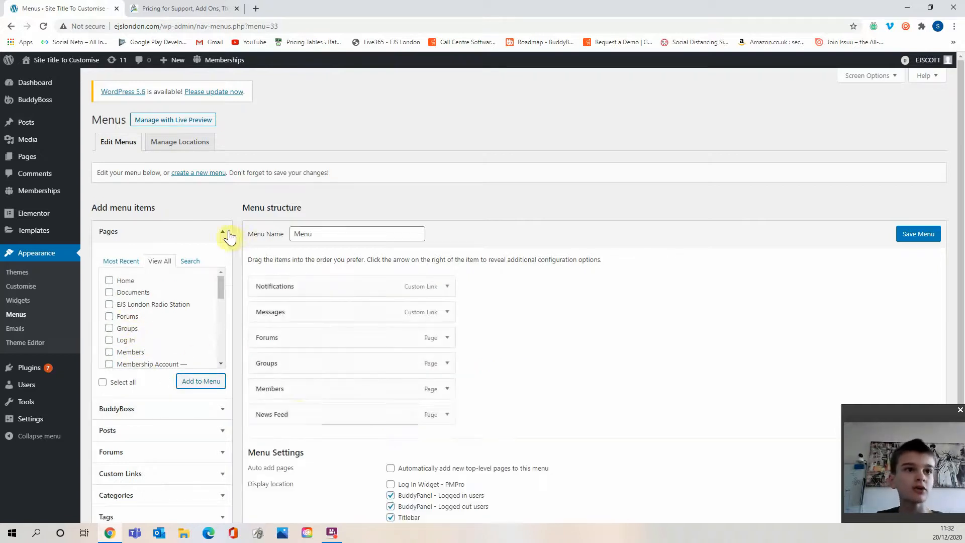
Reorder the menu items to News Feed, Members, Groups, Forums, Notifications, Messages.
left_click(229, 235)
left_click_drag(298, 415, 303, 285)
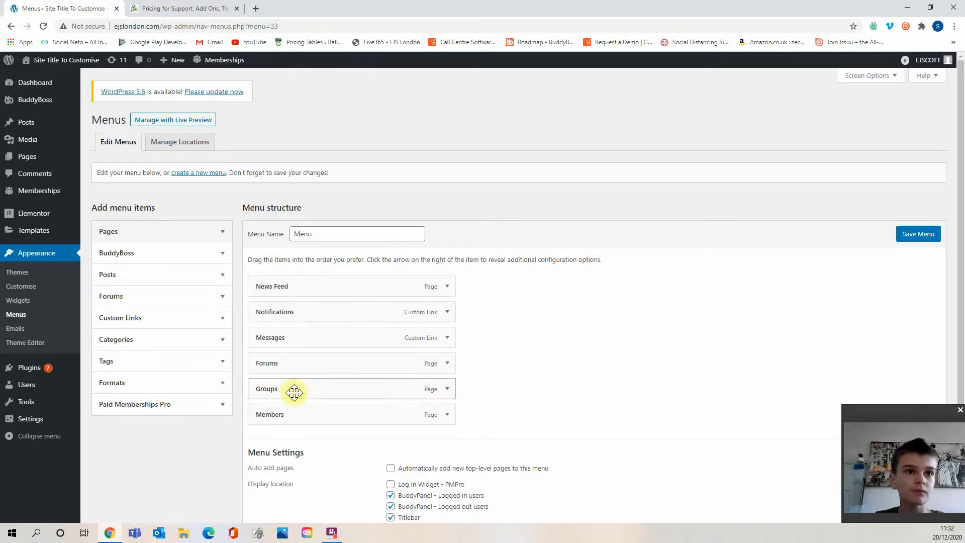
left_click_drag(294, 392, 291, 312)
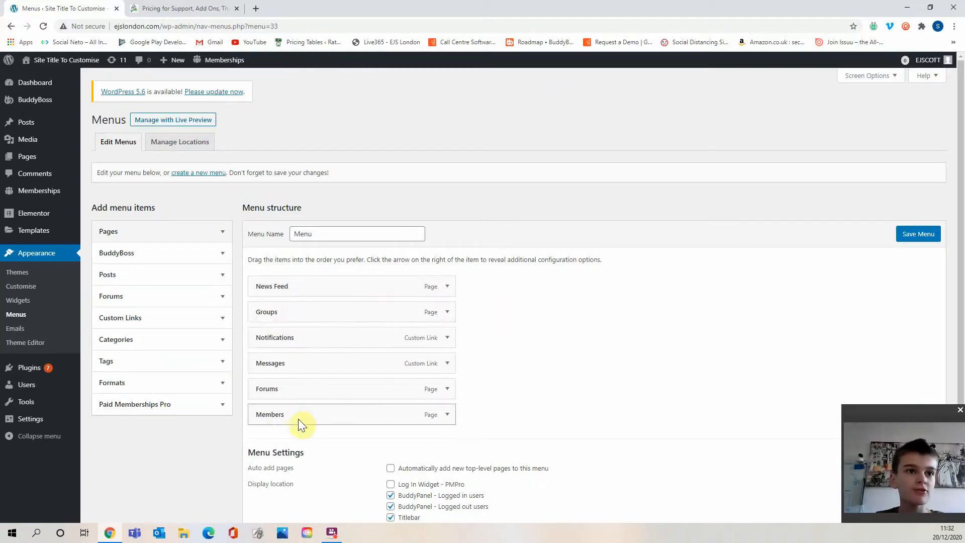
left_click_drag(301, 425, 303, 319)
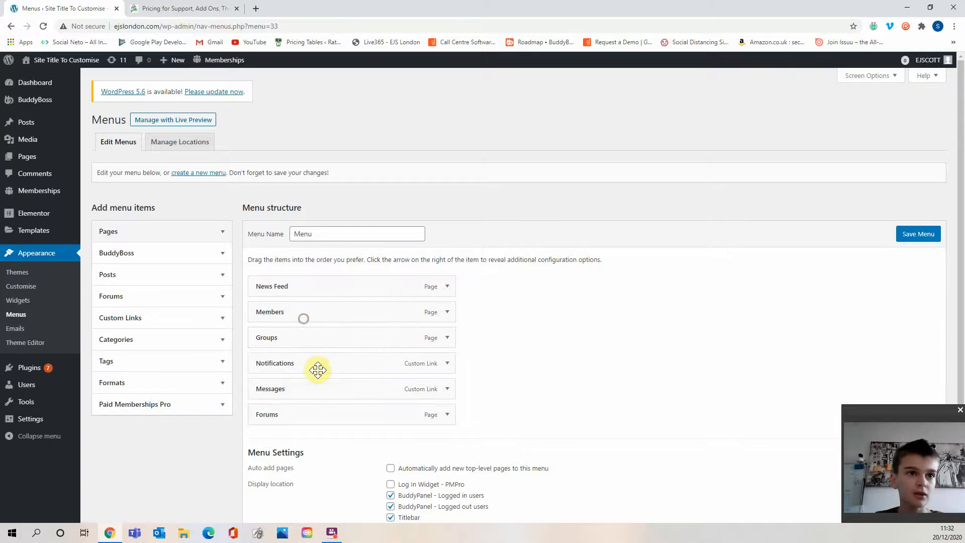
left_click_drag(313, 415, 321, 363)
Leave Titlebar as the only display location and save the menu.
scroll(508, 347, "down", 3)
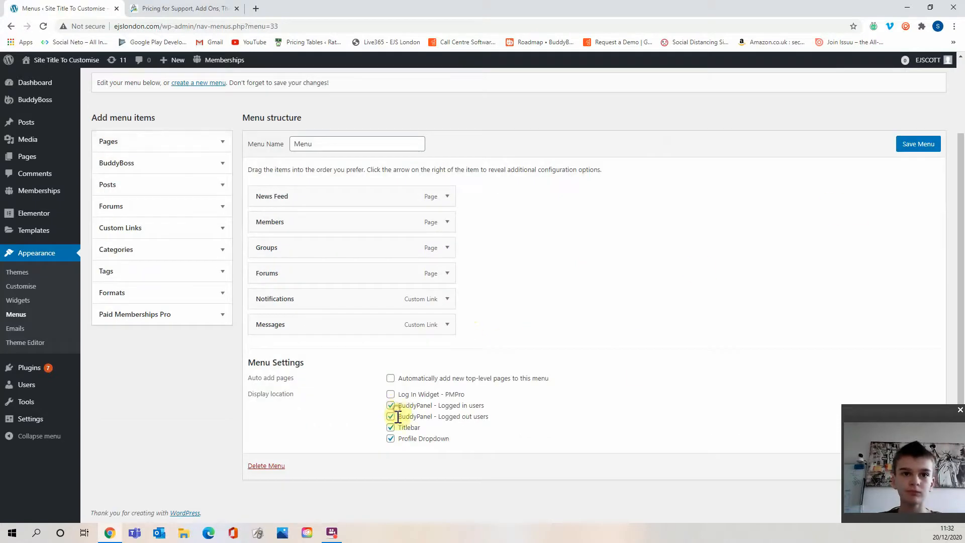
left_click(390, 417)
left_click(390, 406)
left_click(391, 438)
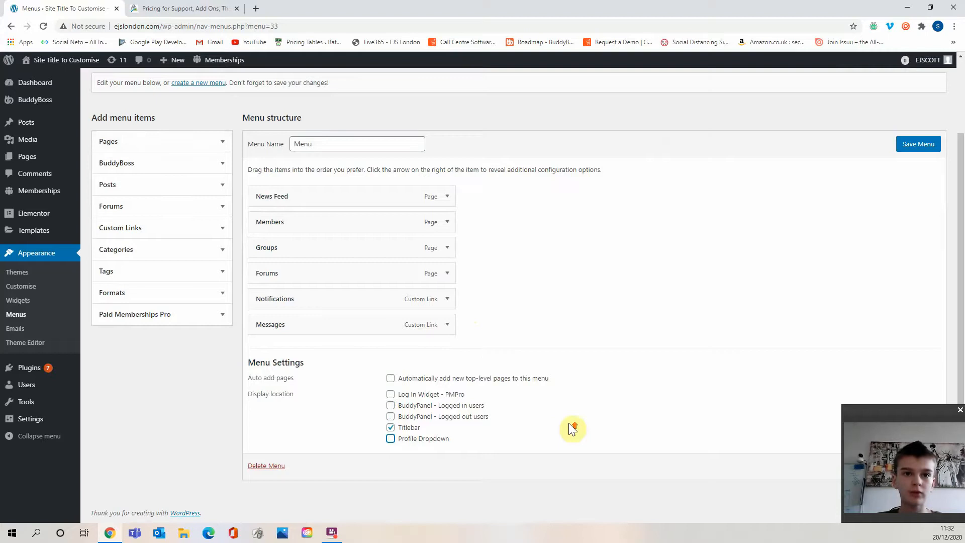
scroll(569, 423, "up", 1)
left_click(919, 194)
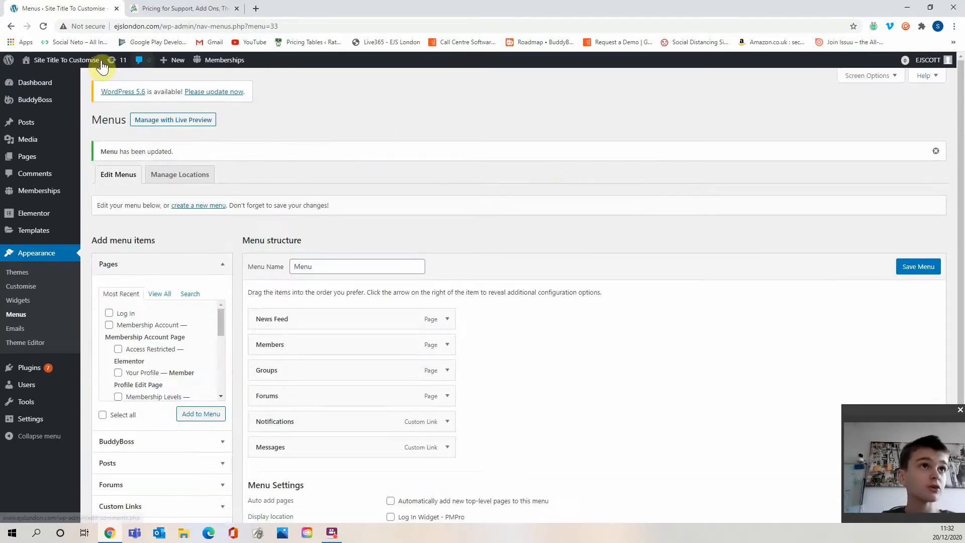
Visit the front end of the site and open News Feed to check the restricted access message.
left_click(92, 71)
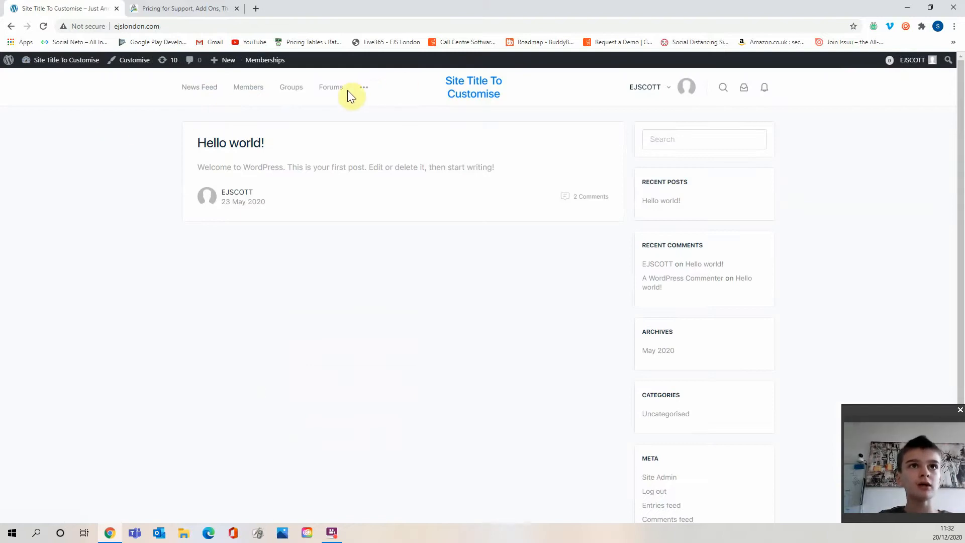
left_click(199, 98)
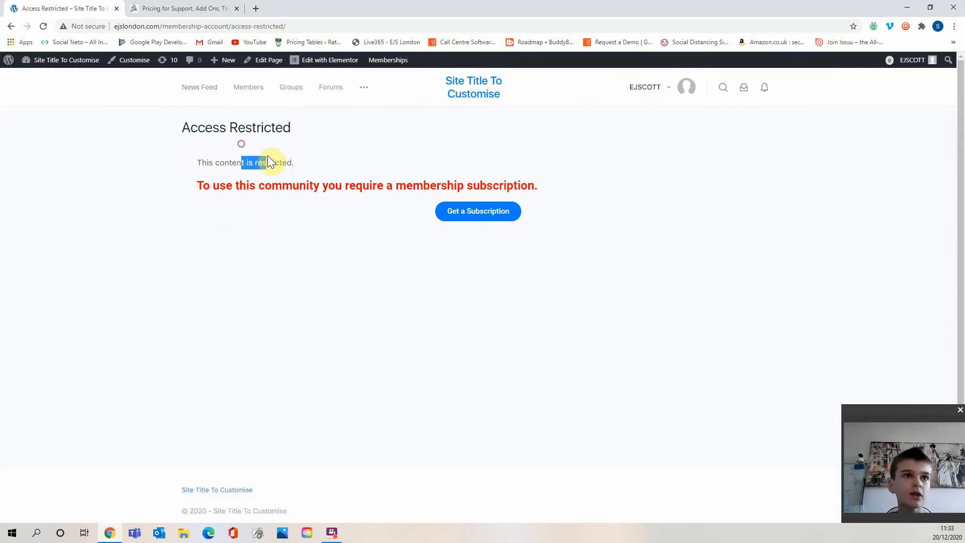
left_click_drag(239, 186, 550, 187)
left_click(440, 179)
left_click(551, 187)
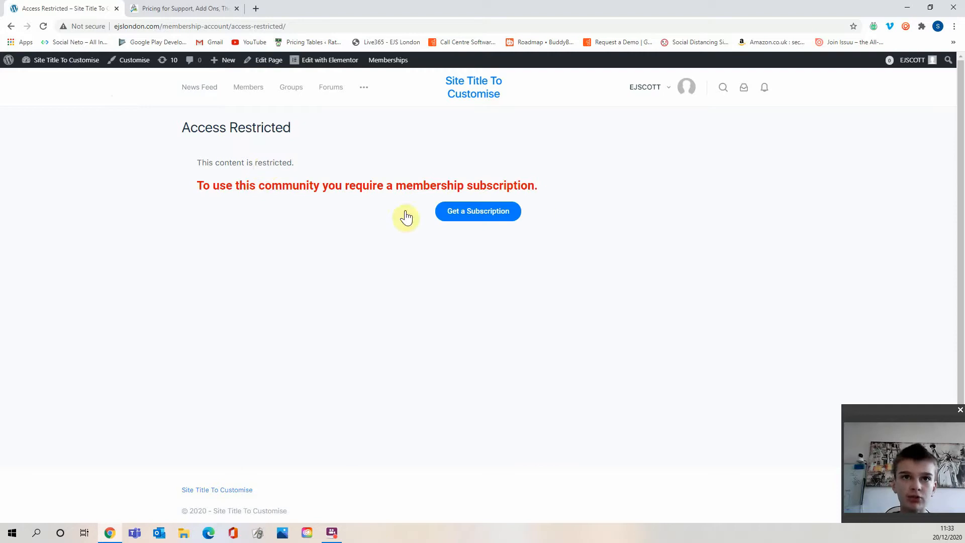
Subscribe to the free Basic Plan membership level through the checkout and confirm it.
left_click(475, 209)
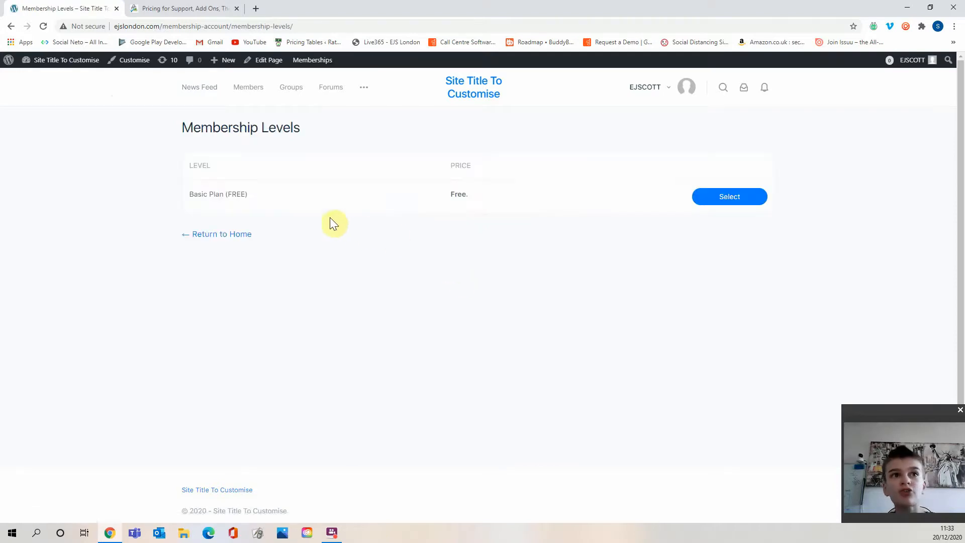
left_click_drag(449, 194, 526, 195)
left_click_drag(228, 197, 298, 198)
left_click(298, 197)
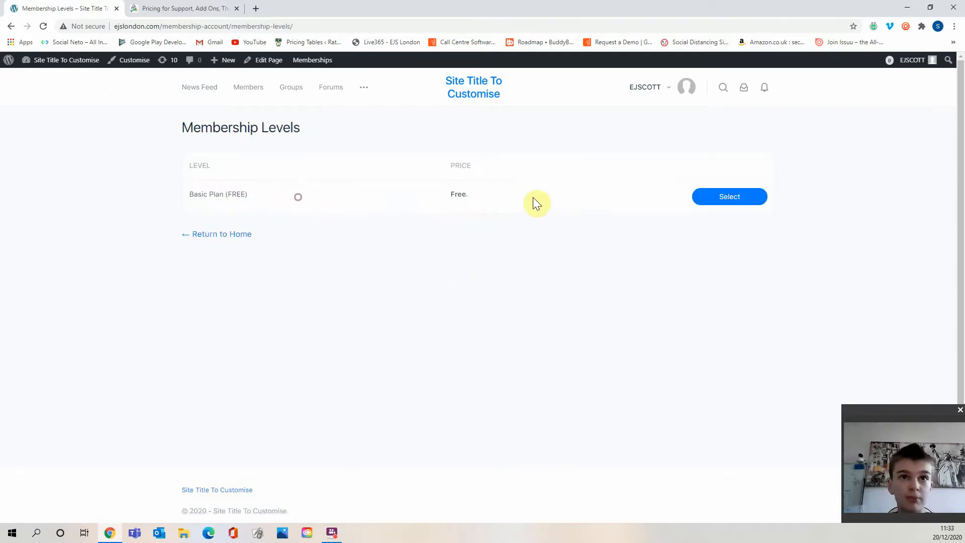
left_click(717, 201)
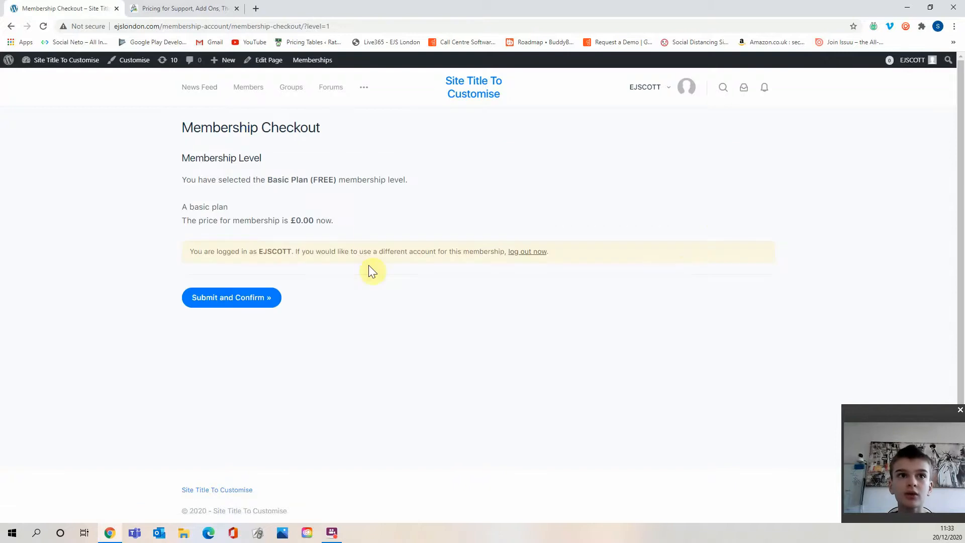
left_click_drag(267, 219, 357, 220)
left_click(358, 220)
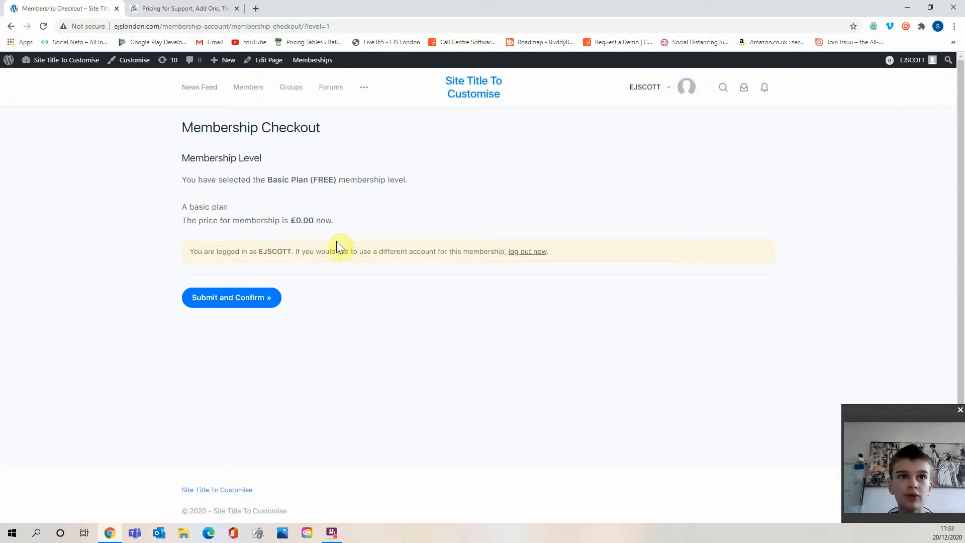
left_click(251, 299)
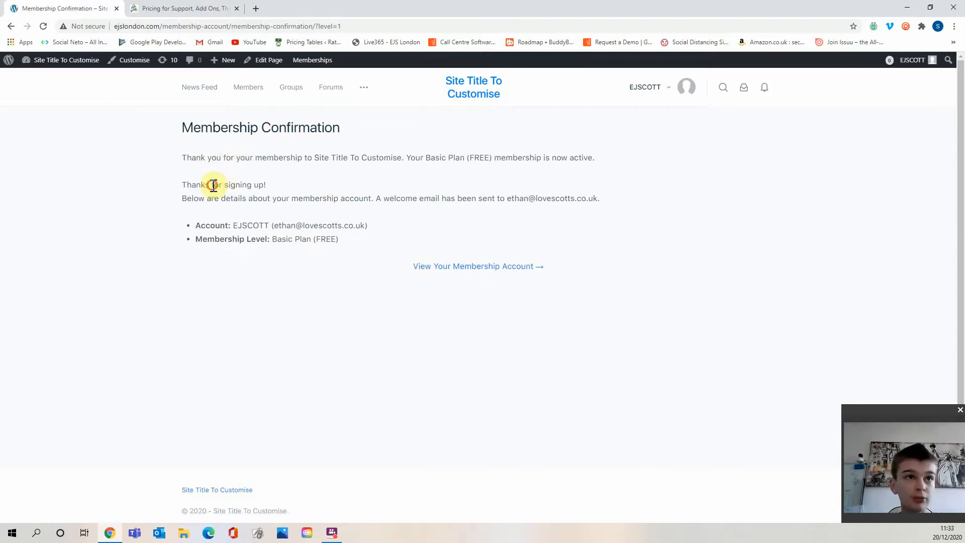
left_click_drag(213, 185, 332, 185)
left_click(332, 185)
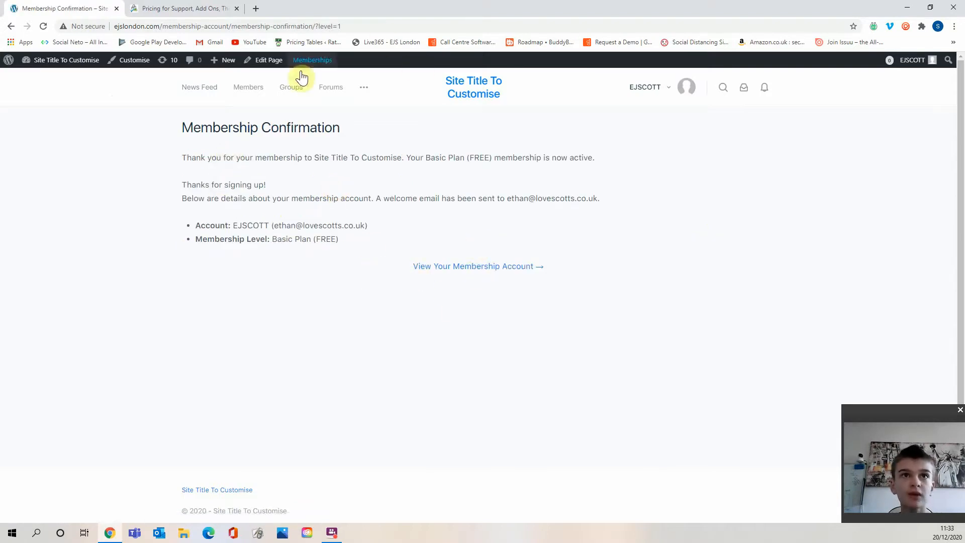
Browse the News Feed, Members and Groups pages and the Create a Group form, then return to the dashboard.
left_click(186, 93)
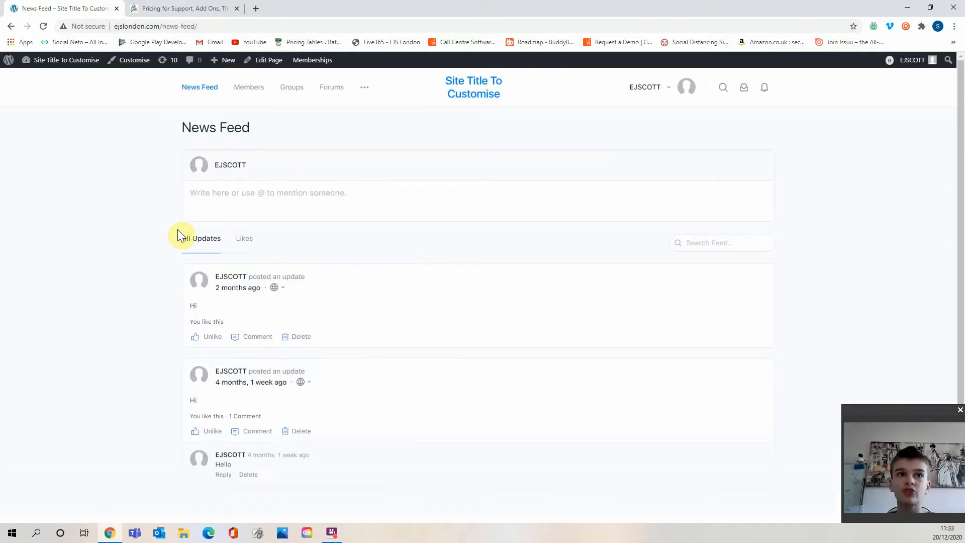
scroll(255, 232, "down", 2)
scroll(269, 336, "up", 2)
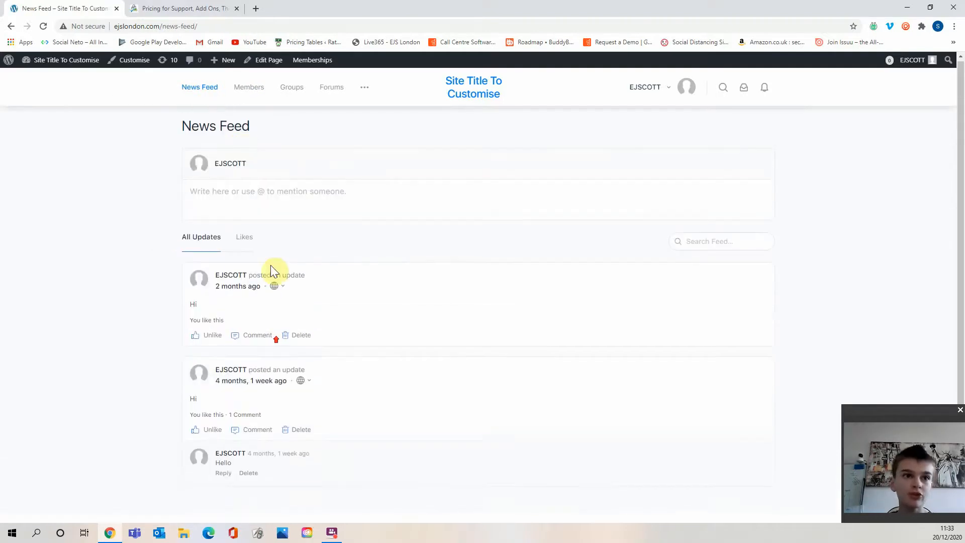
left_click(249, 87)
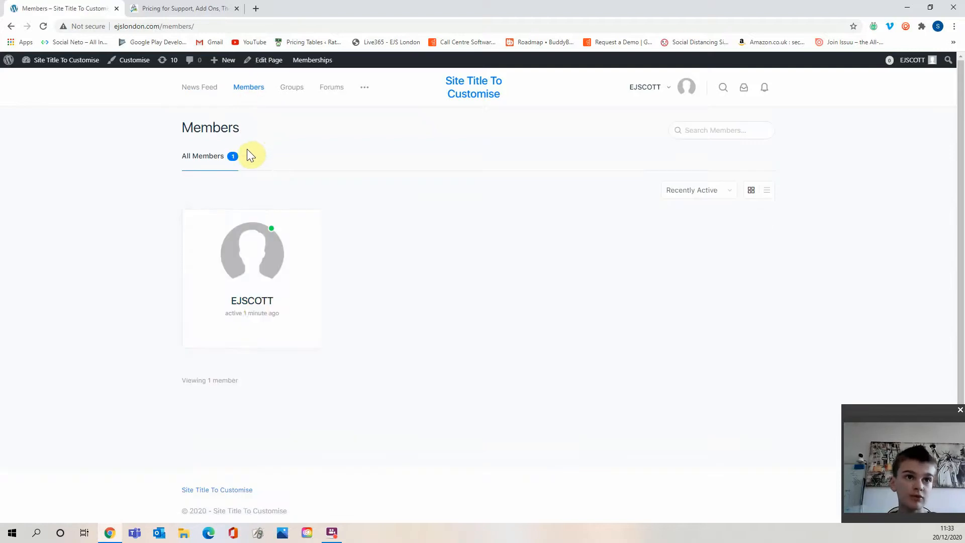
left_click(287, 89)
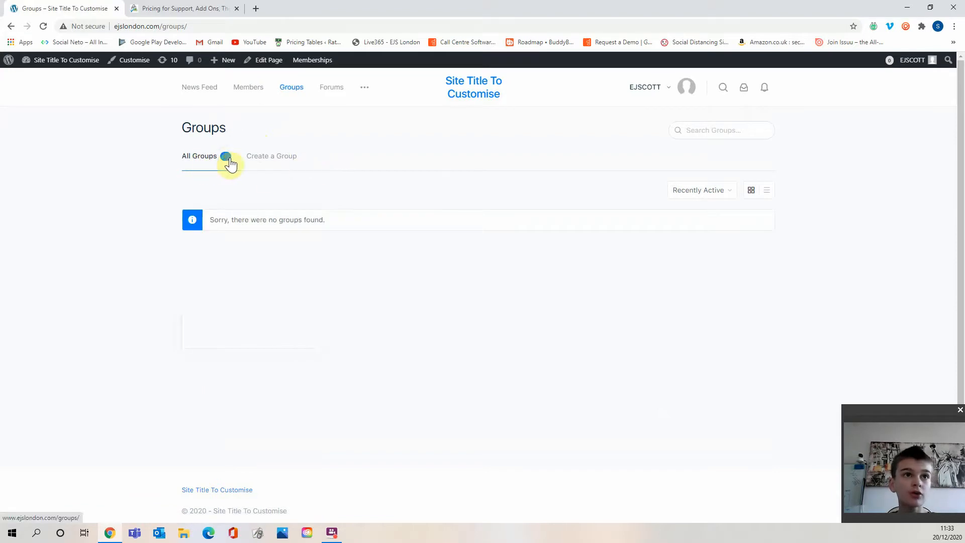
left_click(267, 157)
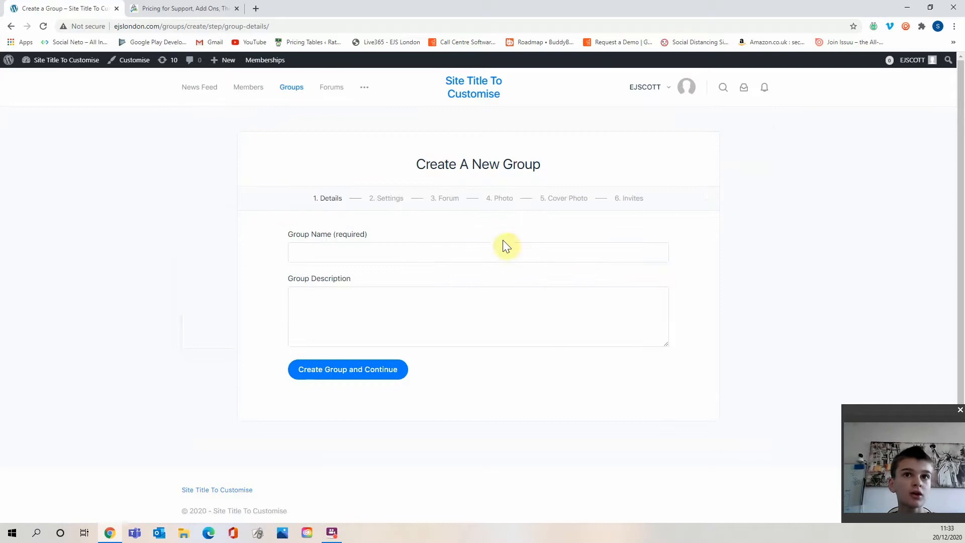
left_click(92, 77)
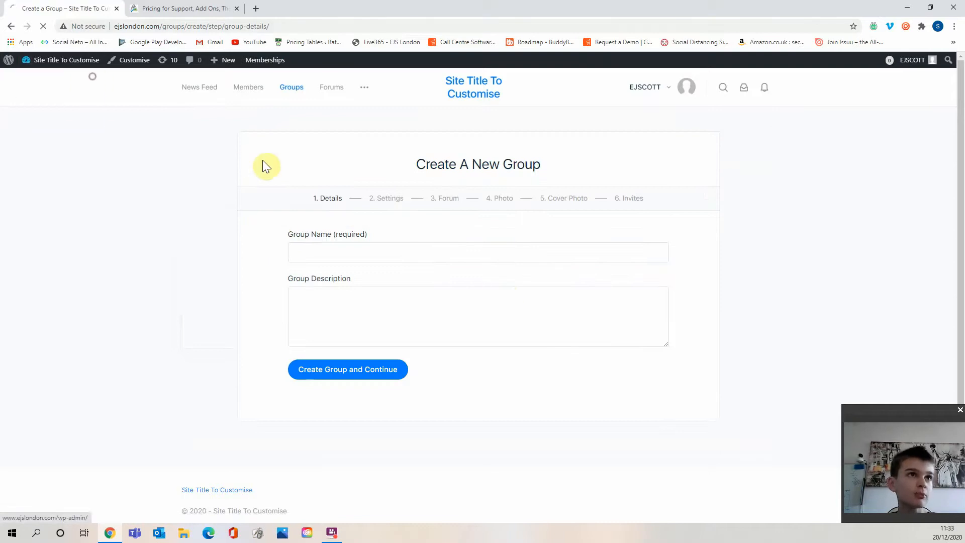
scroll(59, 254, "down", 2)
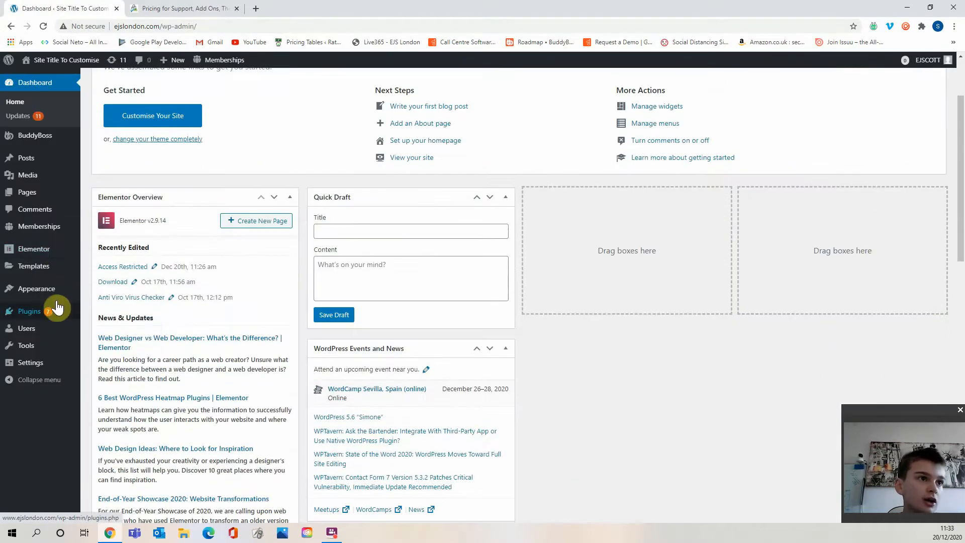
Open the Basic Plan level's BuddyPress restrictions from the PMPro BuddyPress settings and set Groups Page Viewing to No.
mouse_move(52, 228)
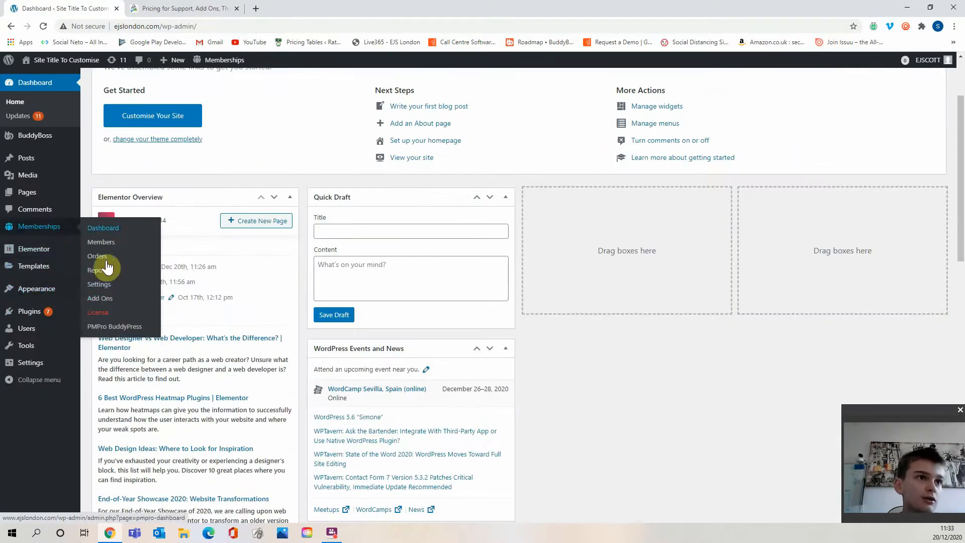
left_click(122, 328)
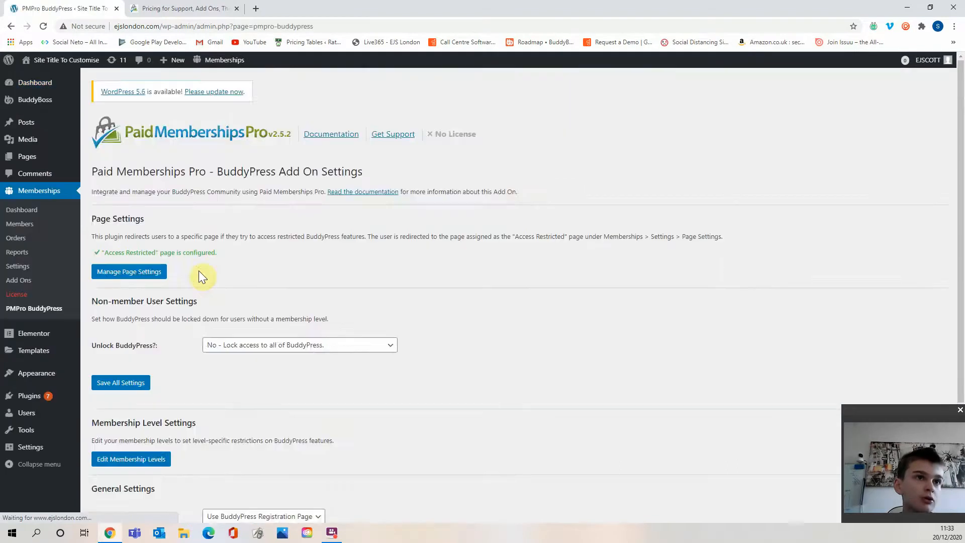
scroll(211, 271, "down", 3)
scroll(216, 275, "down", 1)
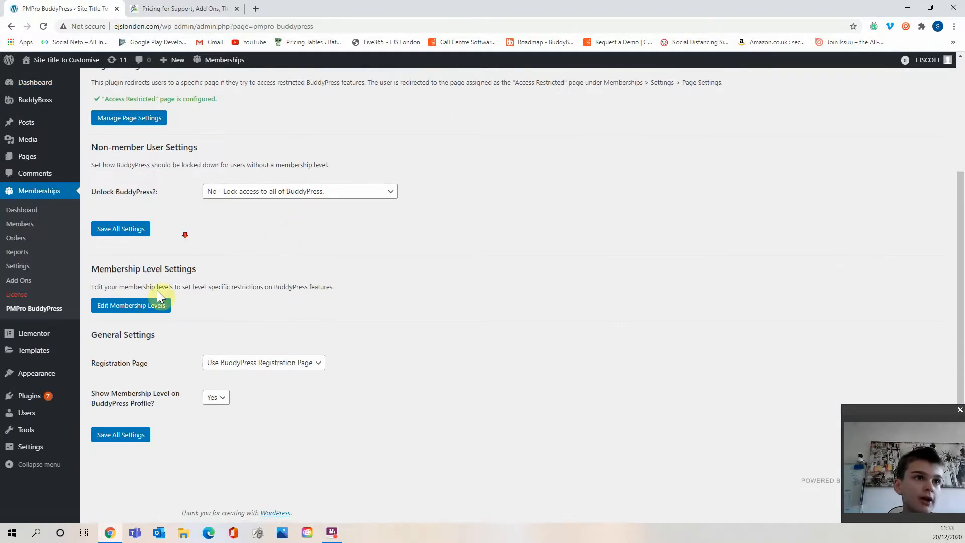
left_click(157, 305)
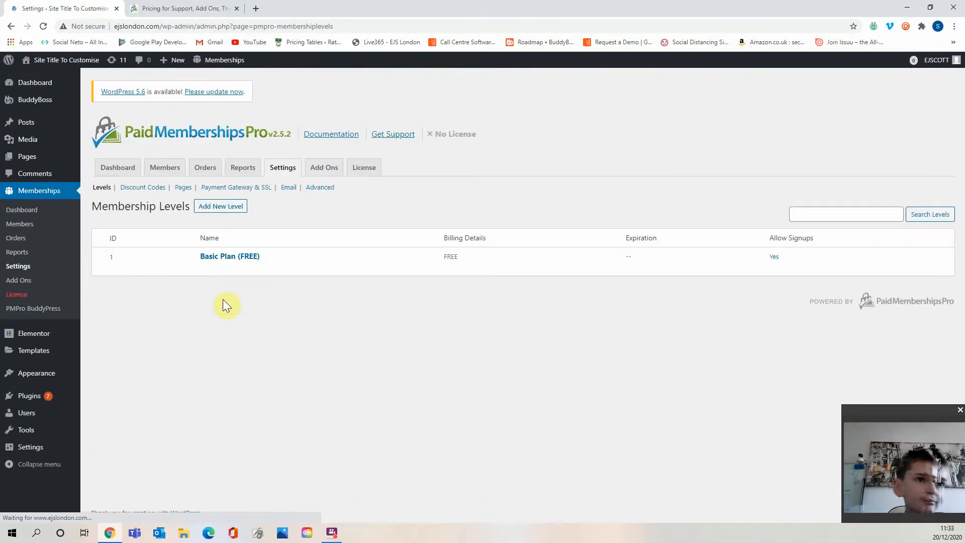
left_click(204, 268)
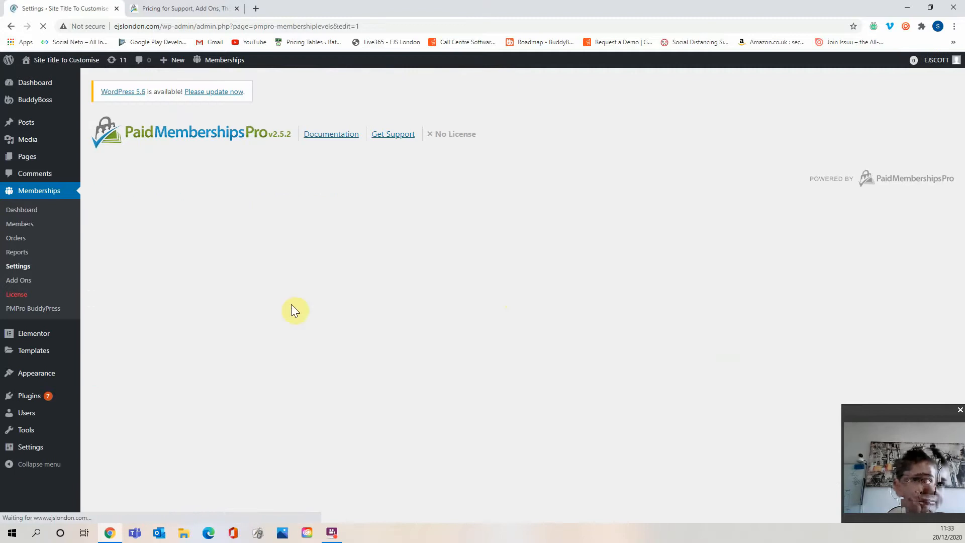
scroll(289, 299, "down", 2)
scroll(287, 300, "down", 9)
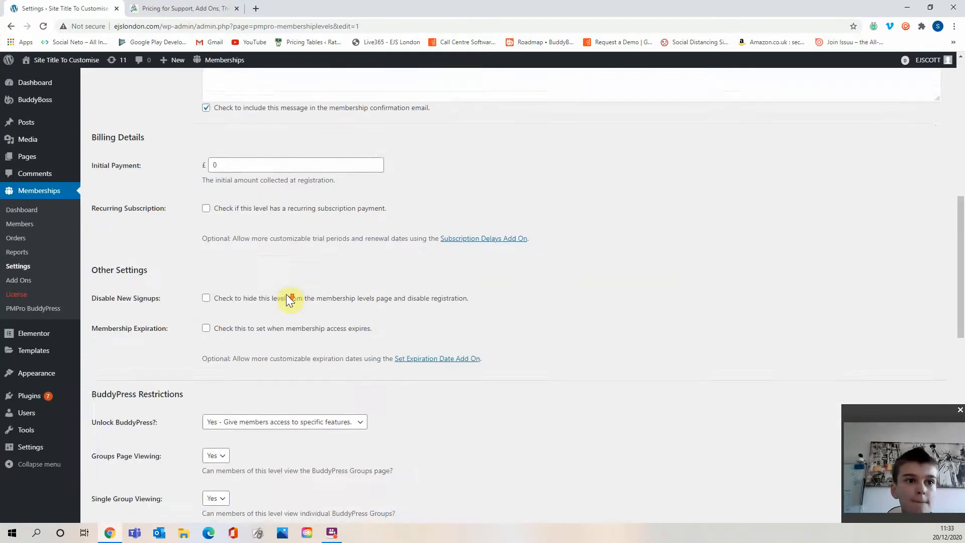
scroll(285, 294, "down", 3)
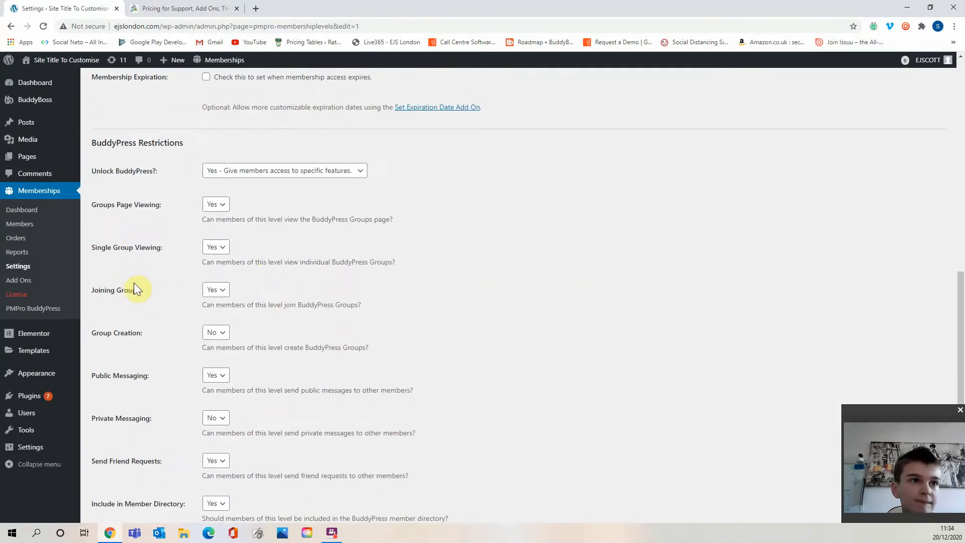
left_click_drag(127, 332, 196, 332)
left_click(230, 332)
left_click(229, 335)
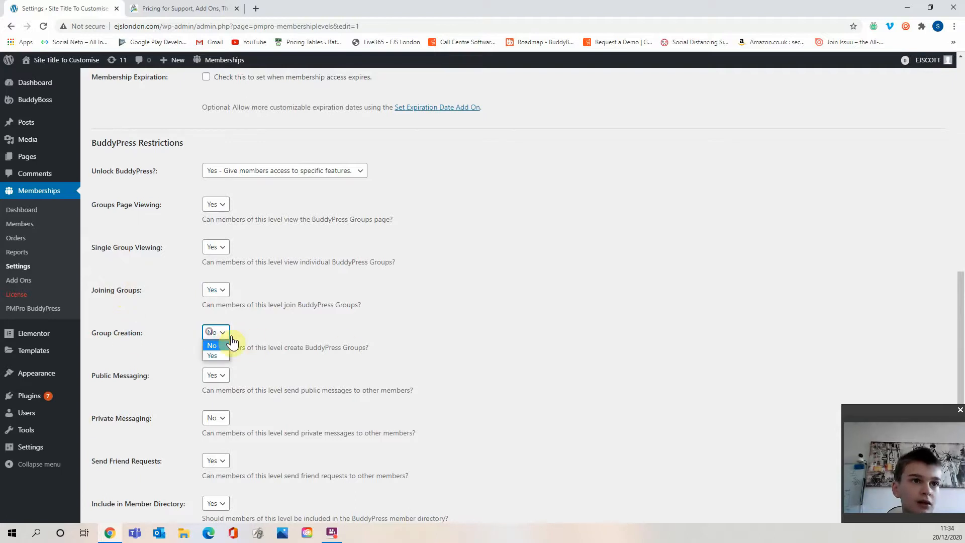
Set Single Group Viewing to No for the Basic Plan level and save the level.
scroll(281, 337, "up", 1)
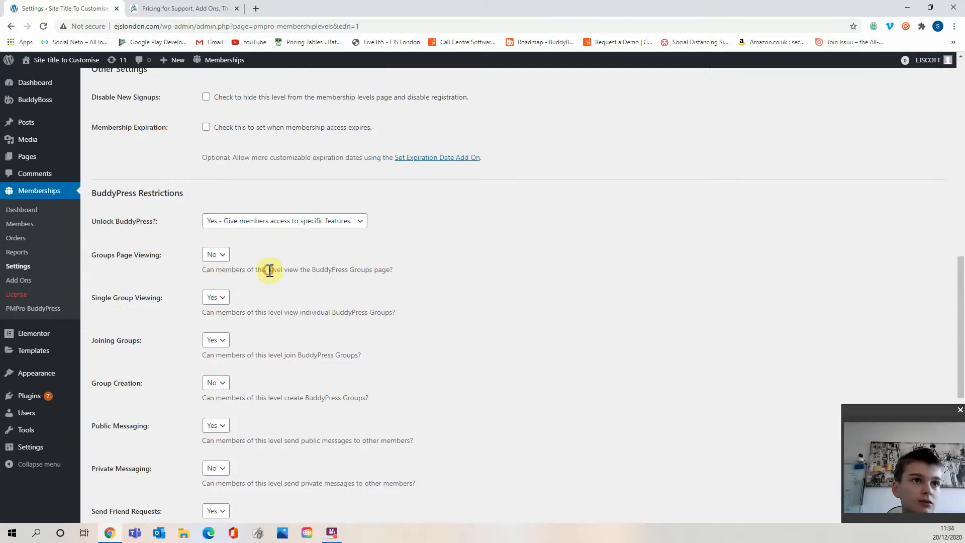
left_click(214, 297)
left_click(231, 308)
left_click(211, 299)
left_click(214, 312)
scroll(268, 321, "down", 1)
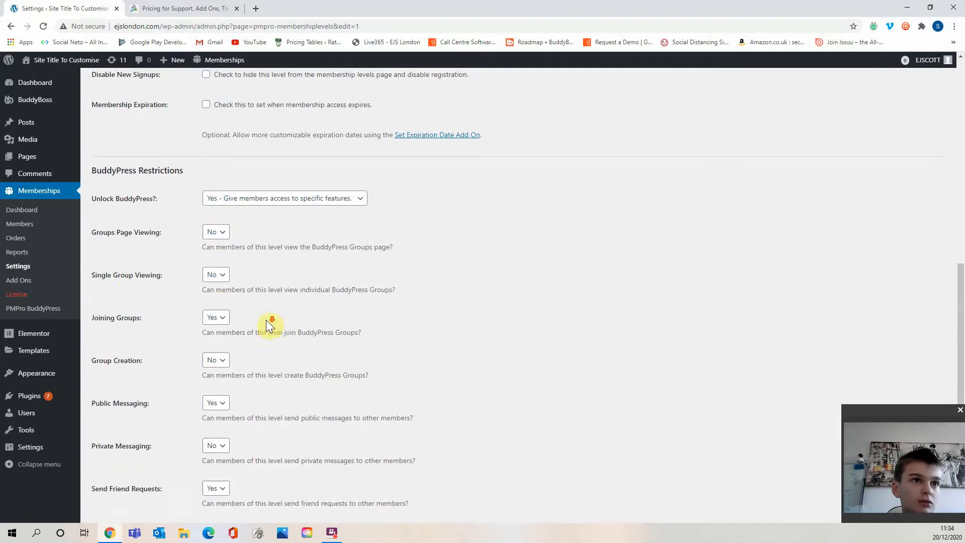
scroll(266, 320, "down", 7)
left_click(111, 436)
scroll(310, 319, "up", 8)
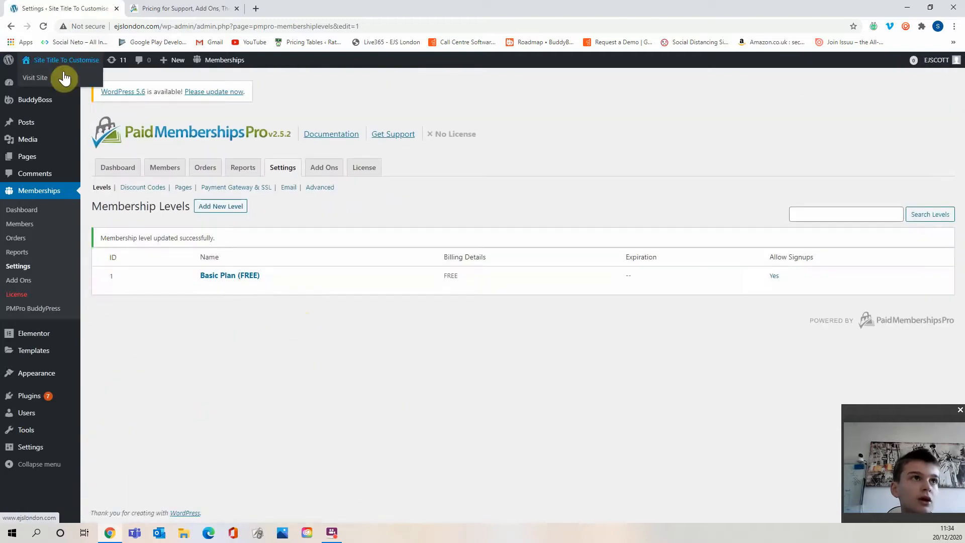
Visit the site's Groups page, try its sort order and open the Create a Group form to check the restrictions.
left_click(60, 76)
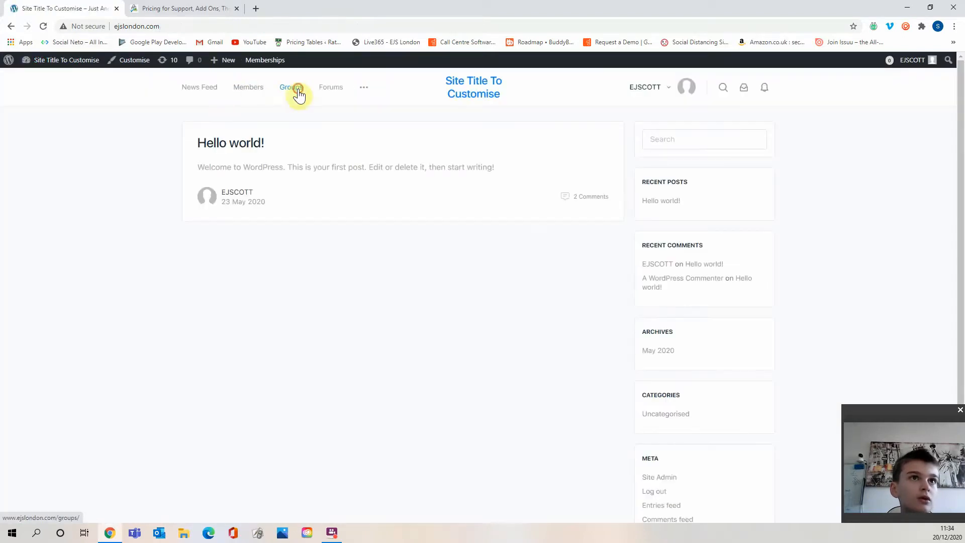
left_click(294, 89)
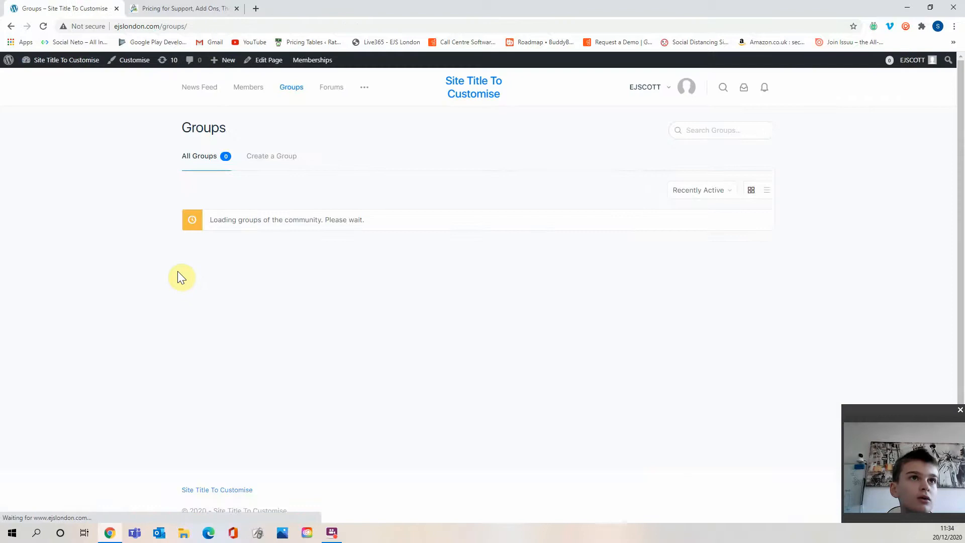
left_click_drag(268, 220, 405, 224)
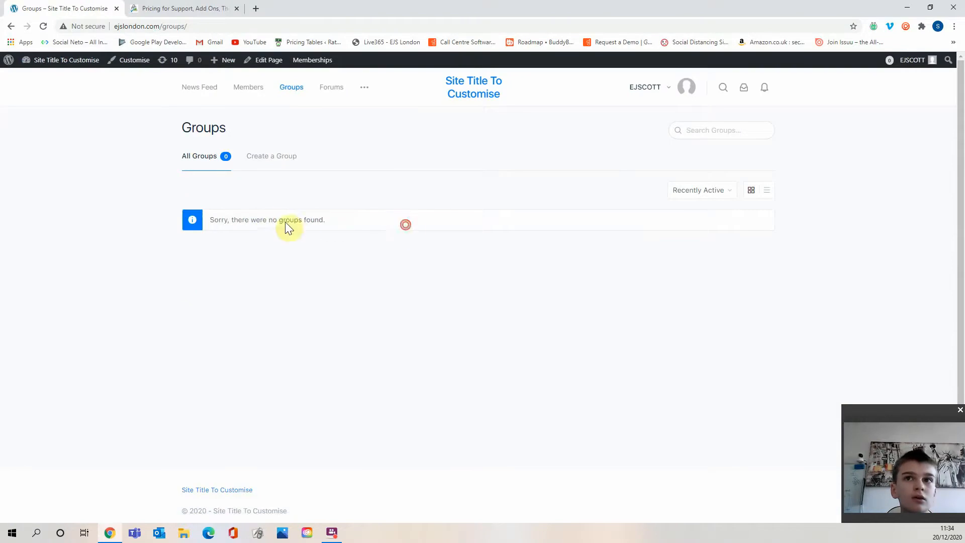
left_click(267, 221)
left_click(715, 194)
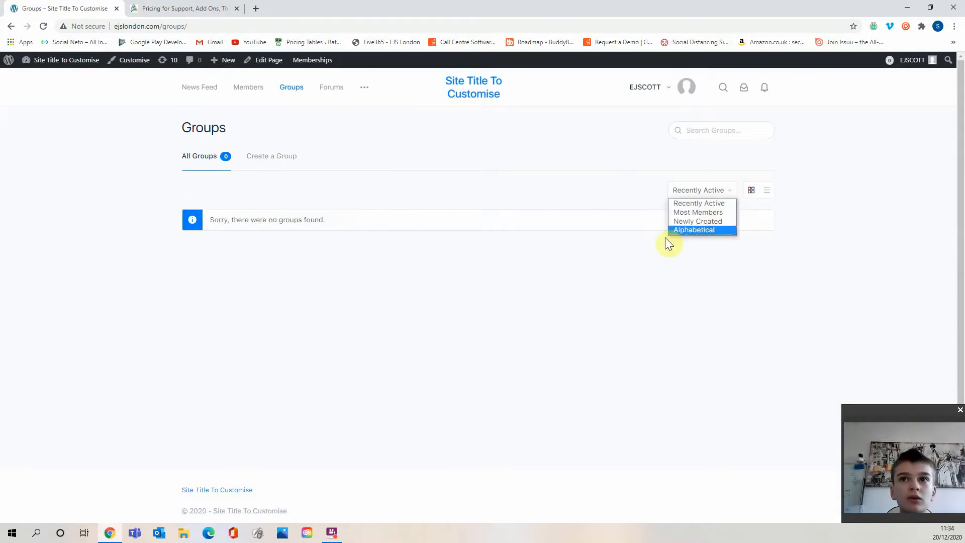
left_click(706, 224)
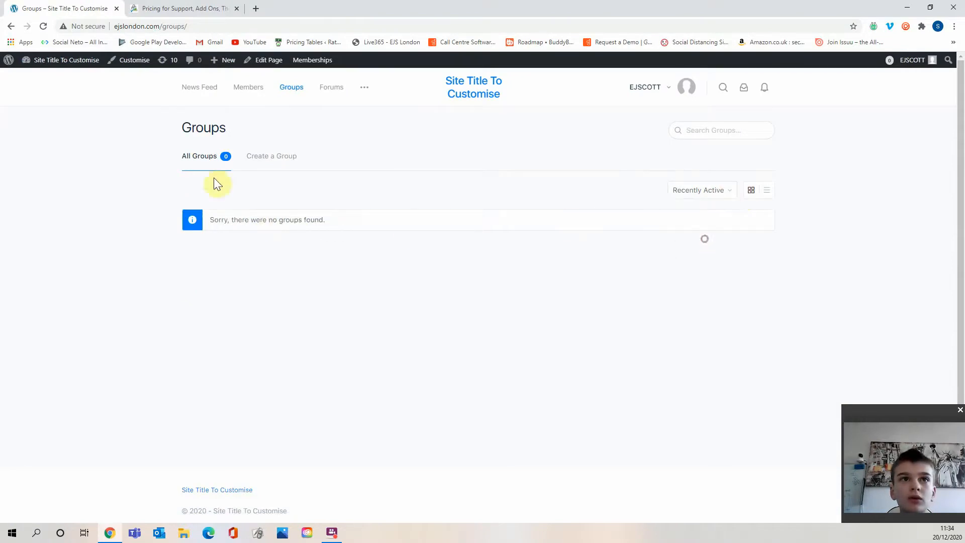
left_click(273, 169)
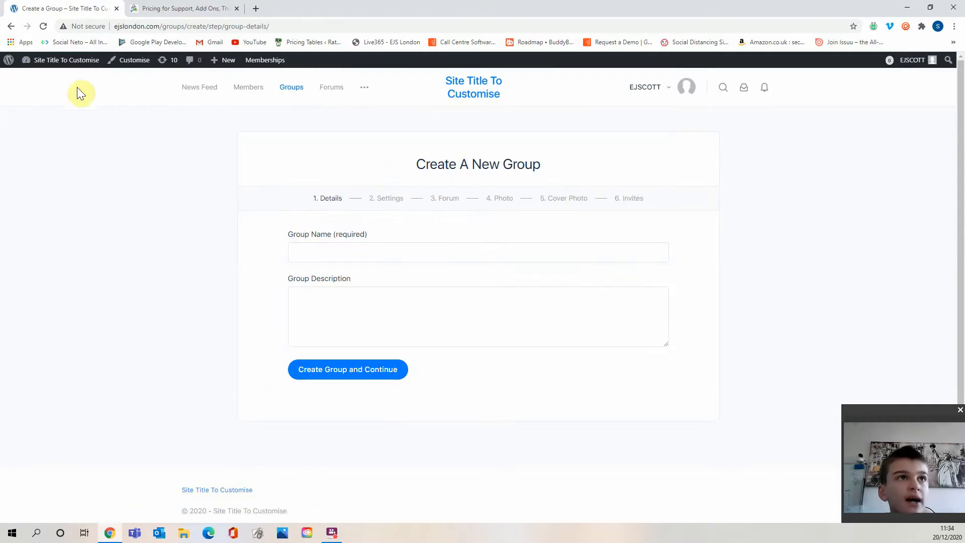
mouse_move(75, 60)
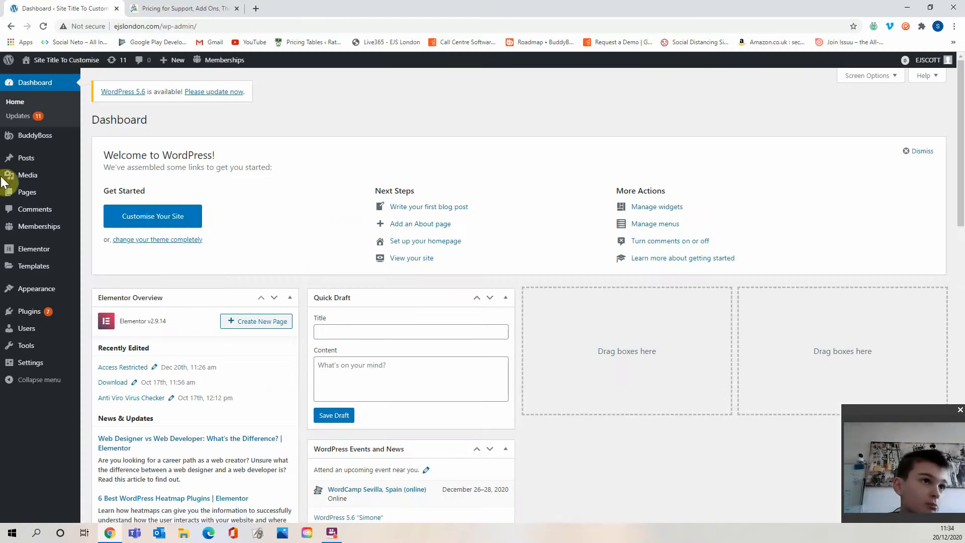
Open the Groups page in the editor from the pages list to inspect its Require Membership settings.
left_click(30, 193)
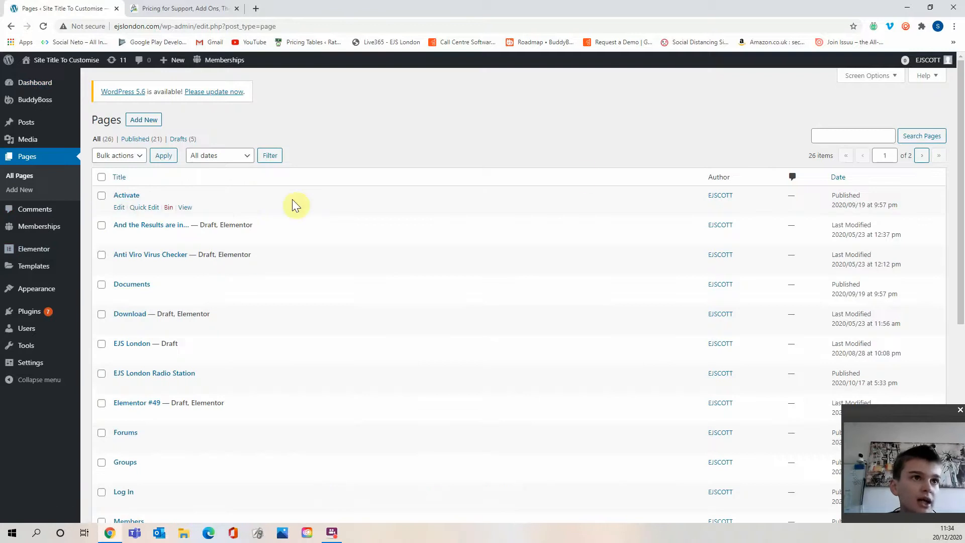
scroll(336, 410, "down", 3)
scroll(216, 367, "down", 4)
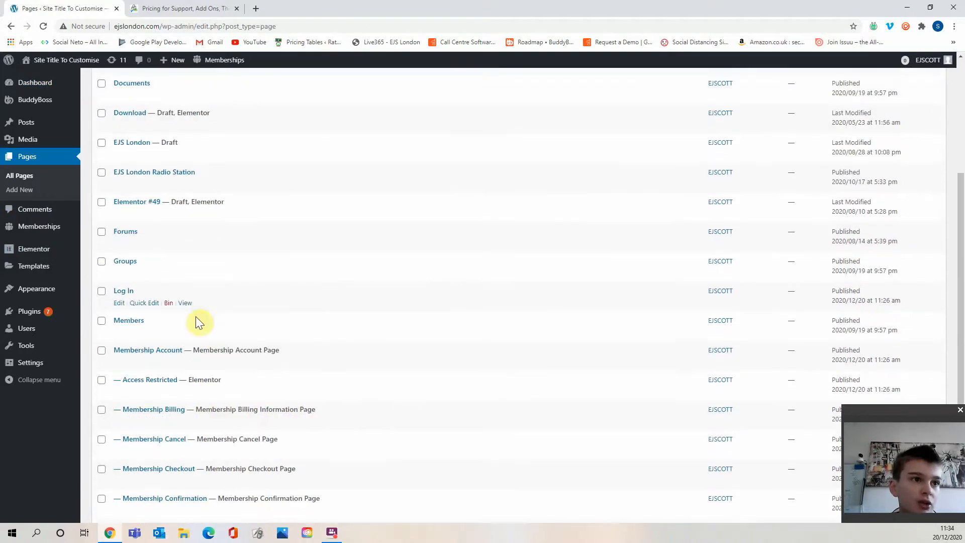
scroll(151, 227, "up", 1)
left_click(121, 185)
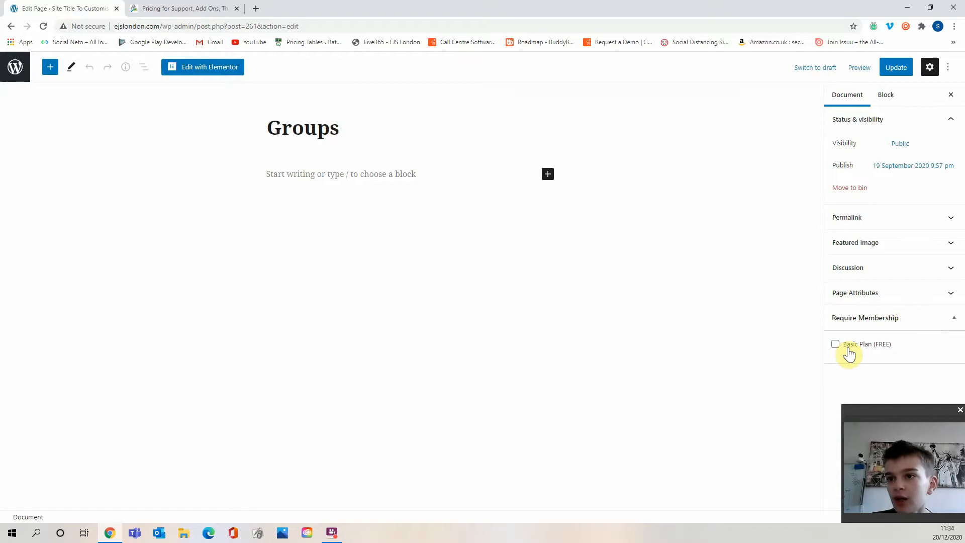
left_click(15, 67)
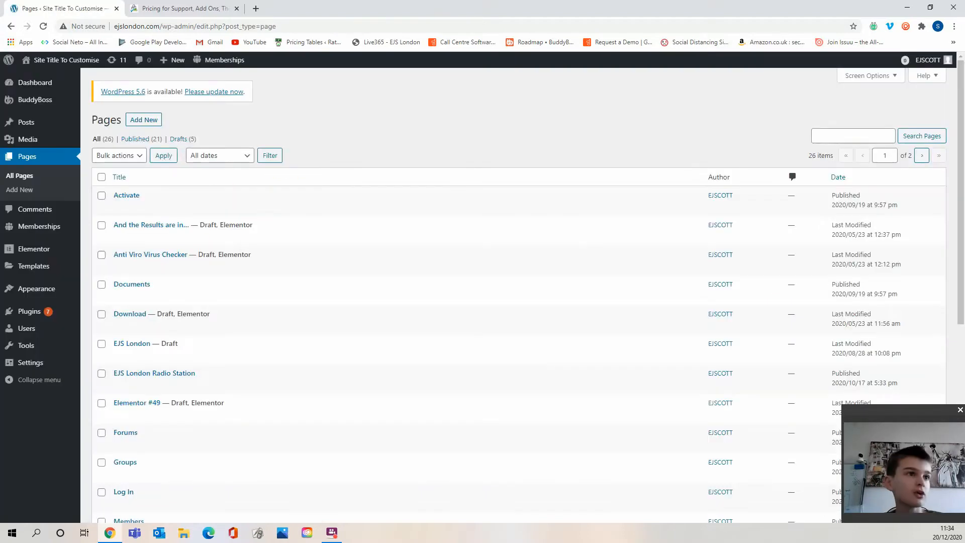
Add a new membership level named Pro and start writing its description.
mouse_move(55, 227)
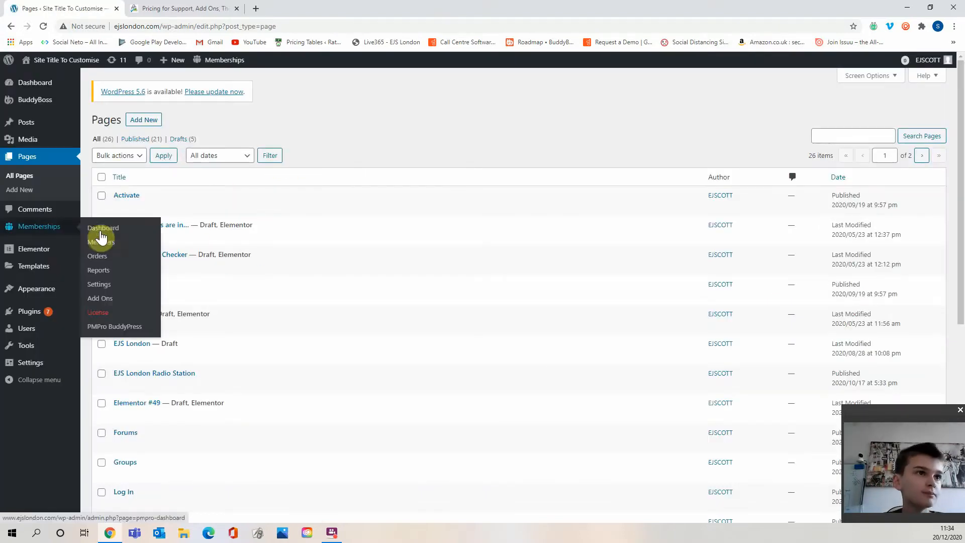
left_click(100, 285)
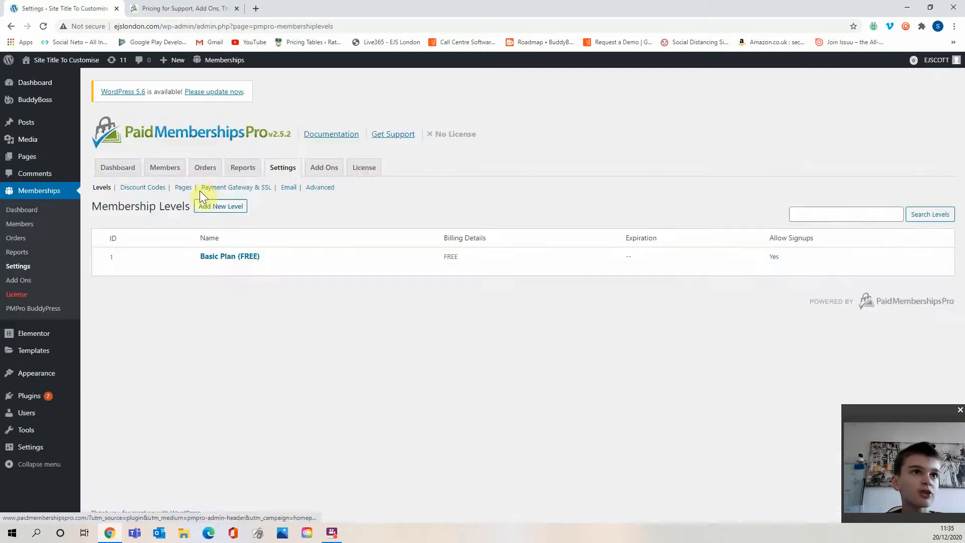
left_click(221, 206)
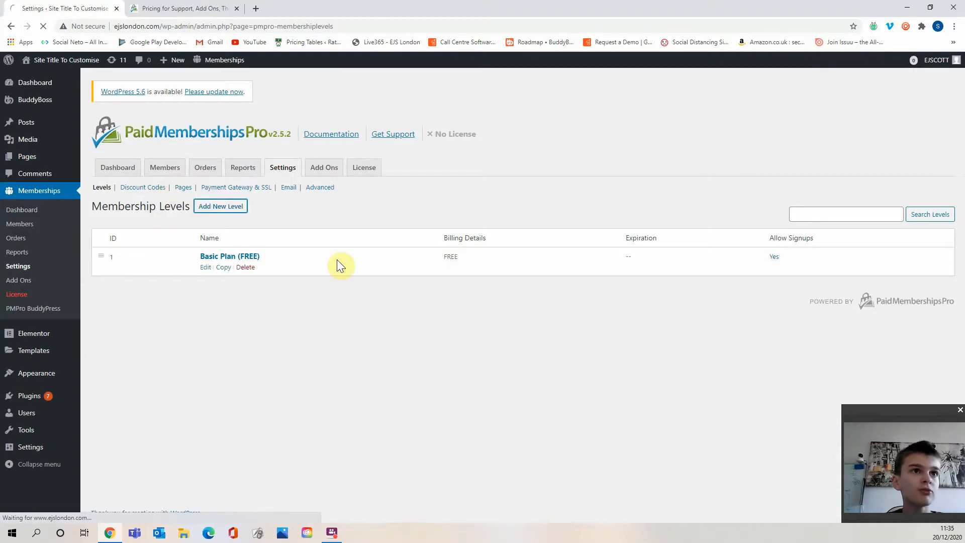
left_click(307, 265)
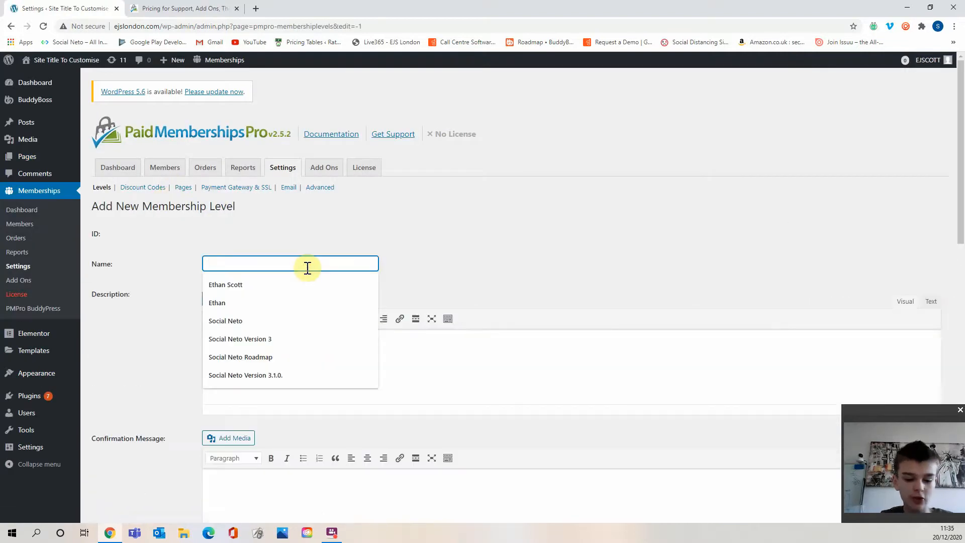
type("Pro")
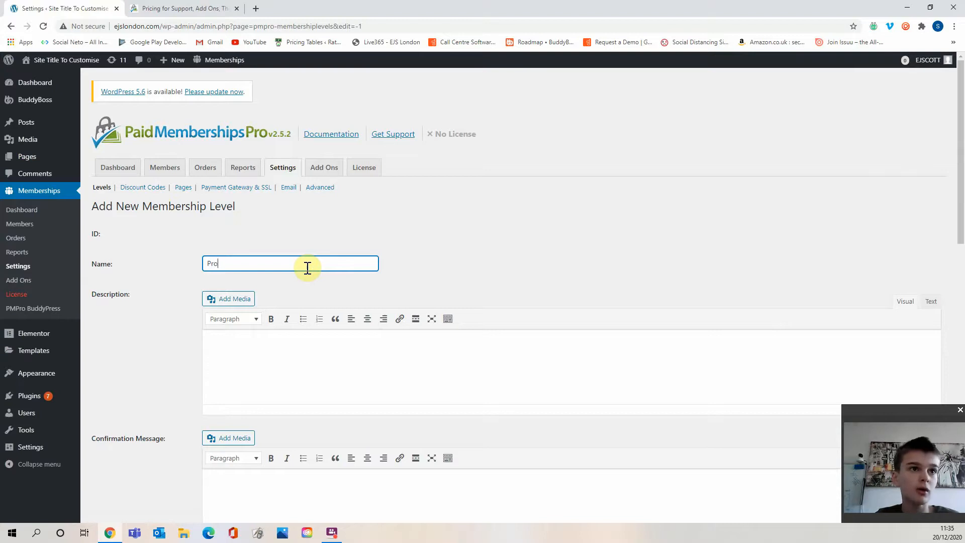
left_click(413, 372)
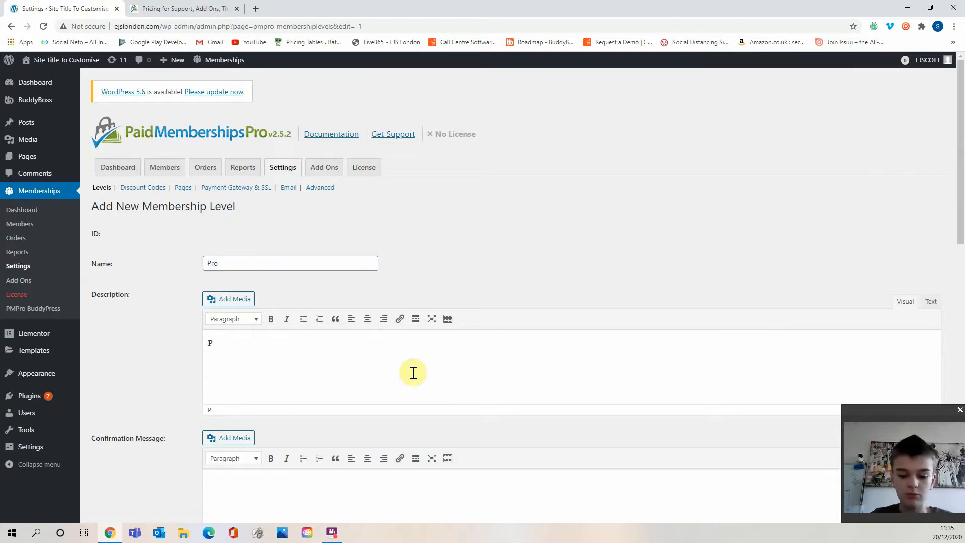
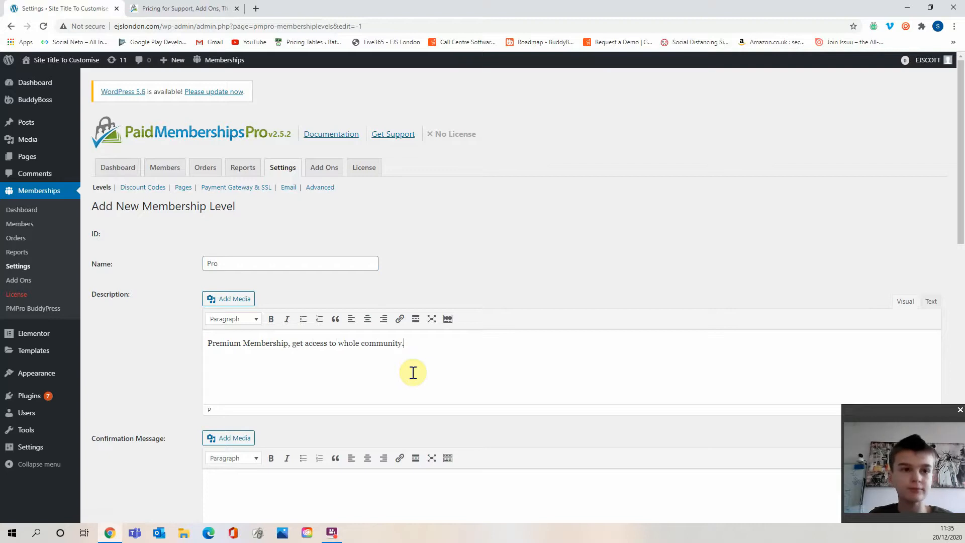
Finish the Pro confirmation message as "Thanks for signing up! Your payment is successful." and include it in the confirmation email.
scroll(362, 402, "down", 2)
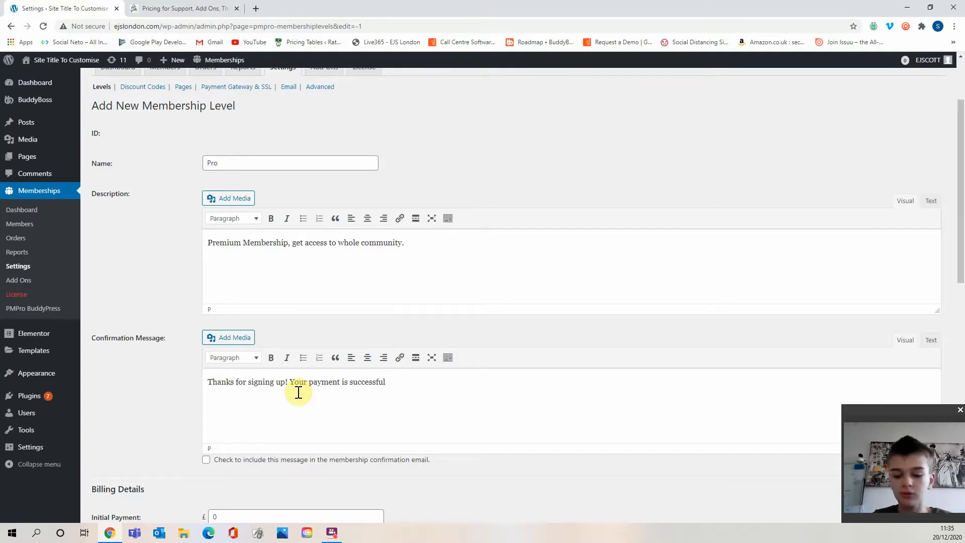
type(".")
scroll(322, 382, "down", 3)
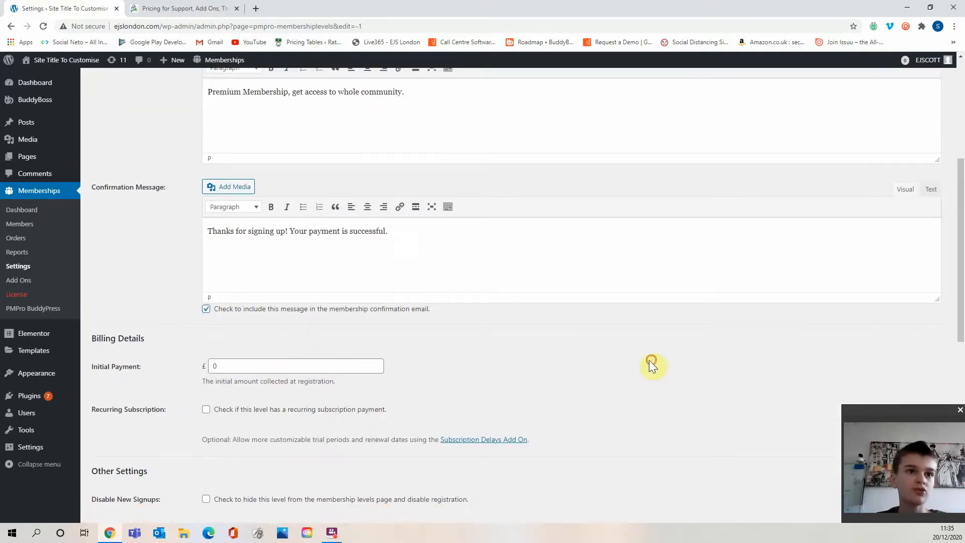
Set the Pro level's initial payment to £5.00.
scroll(407, 359, "down", 2)
left_click(233, 268)
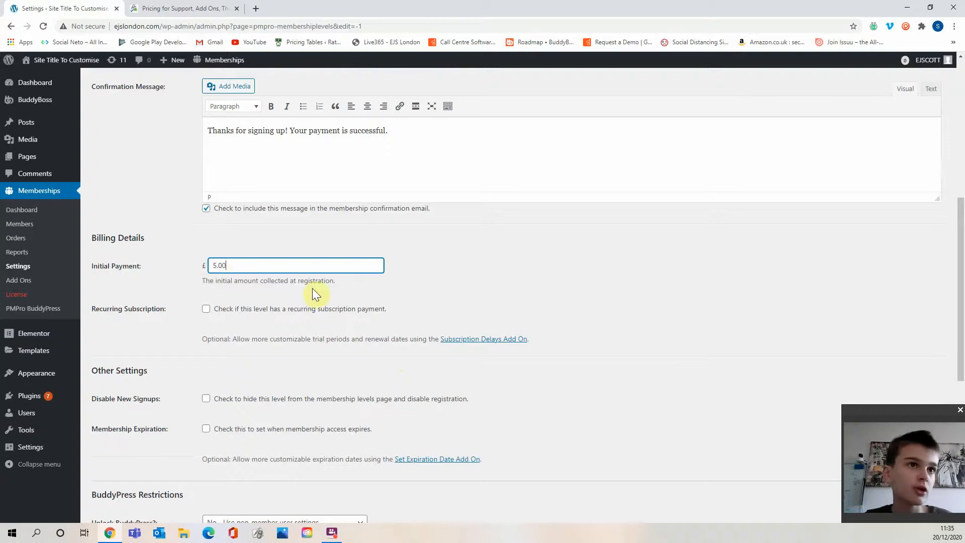
left_click(404, 278)
Enable a recurring subscription and set the billing amount to £4.00 per 1 month.
left_click(279, 307)
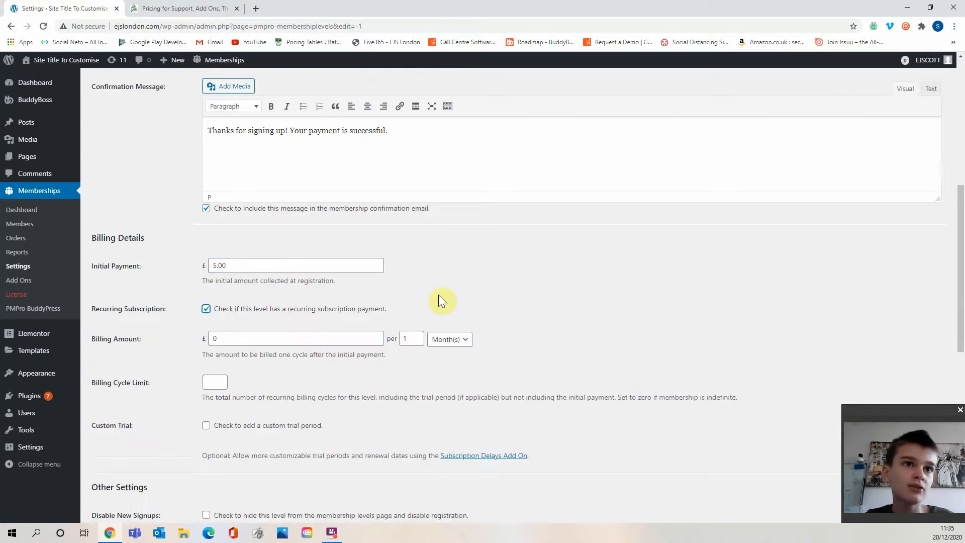
double_click(263, 342)
key("BackSpace")
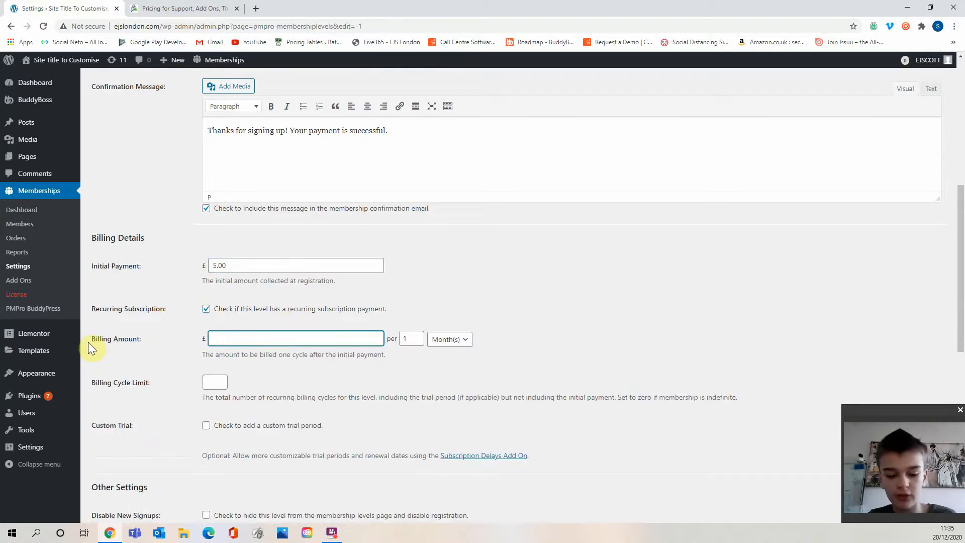
type("4.00")
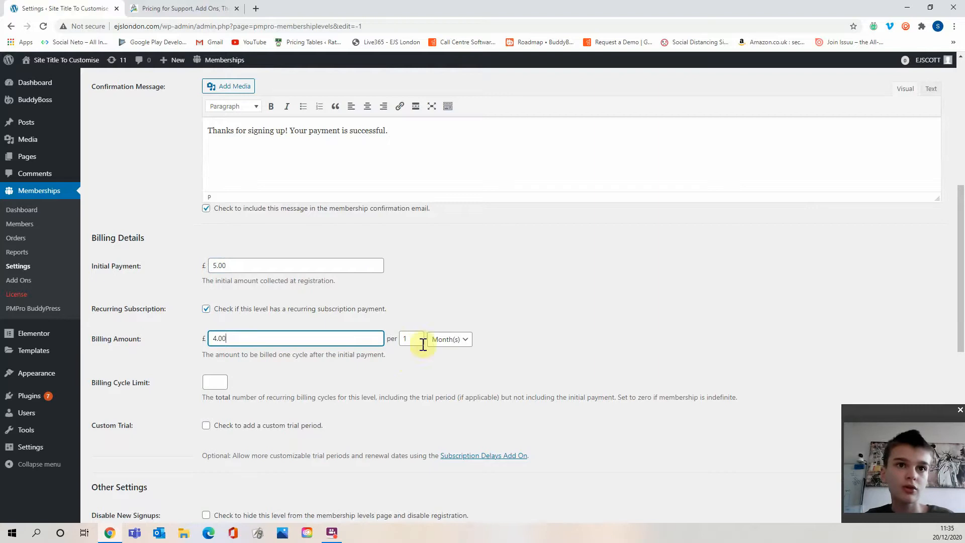
Set the billing cycle limit to 0 for an indefinite membership.
scroll(559, 346, "down", 6)
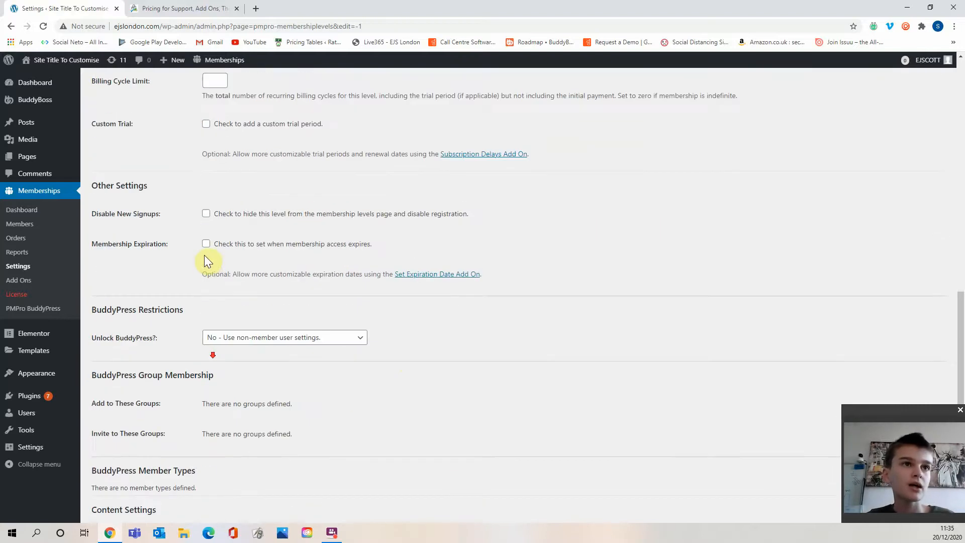
scroll(204, 261, "up", 3)
left_click_drag(167, 263, 516, 234)
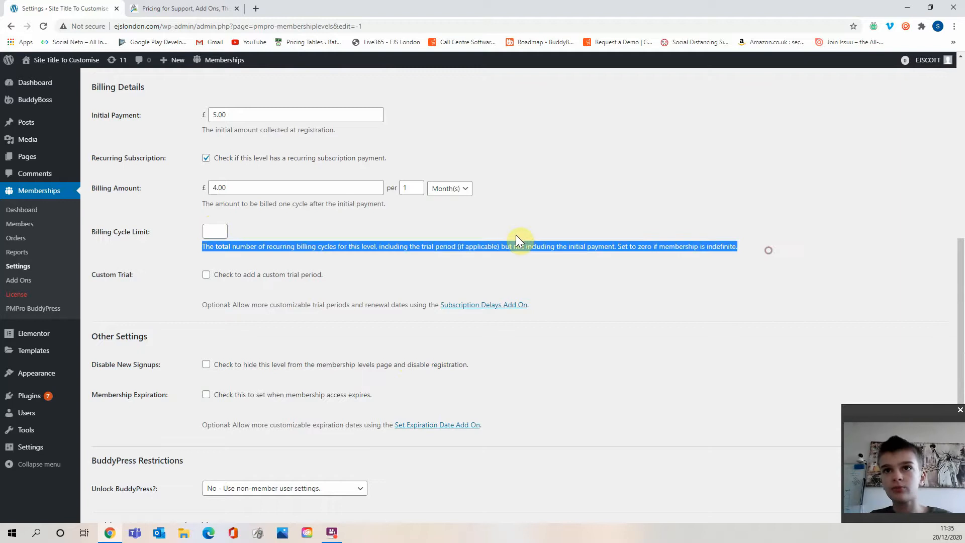
left_click(218, 232)
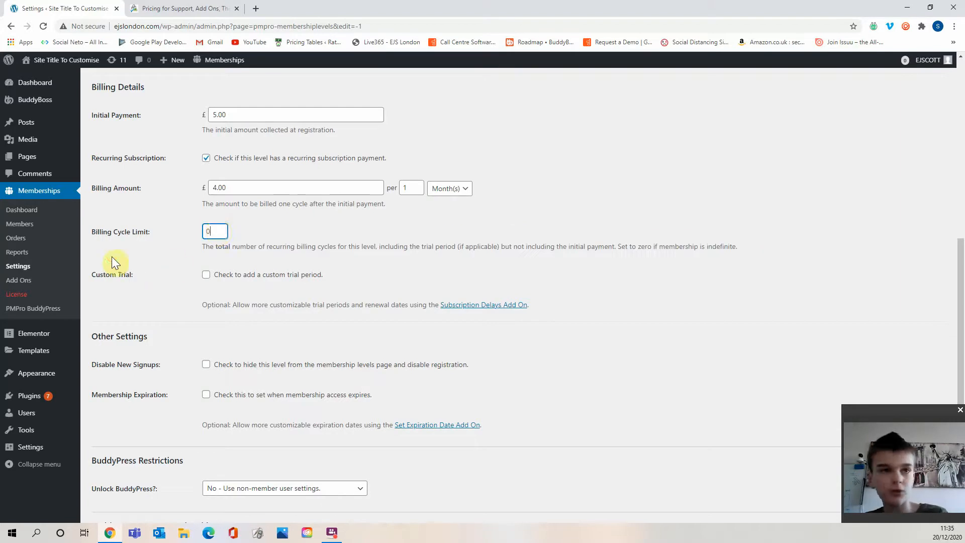
Add a custom trial with a trial billing amount of £0 for the first 1 subscription payment.
left_click(254, 277)
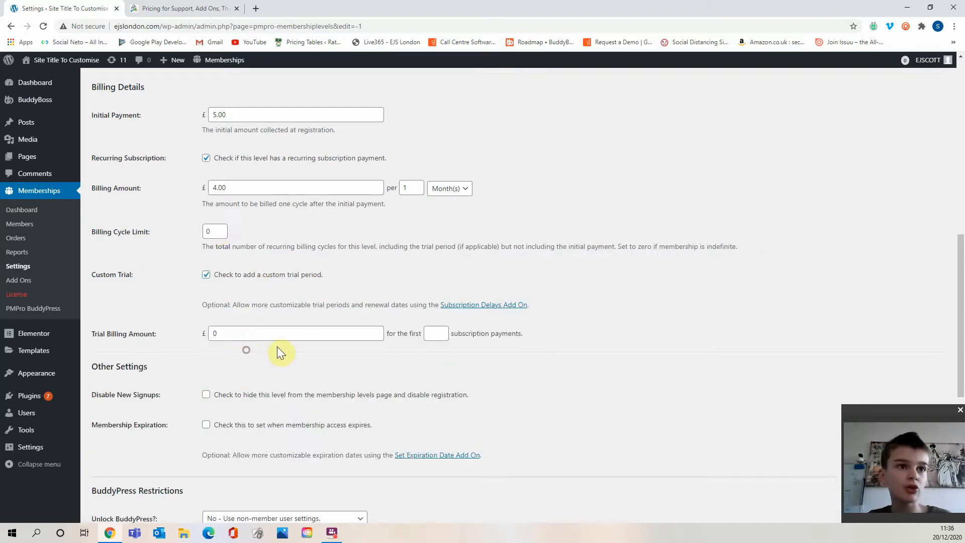
left_click(276, 333)
left_click(324, 335)
left_click(325, 353)
left_click_drag(356, 336, 223, 348)
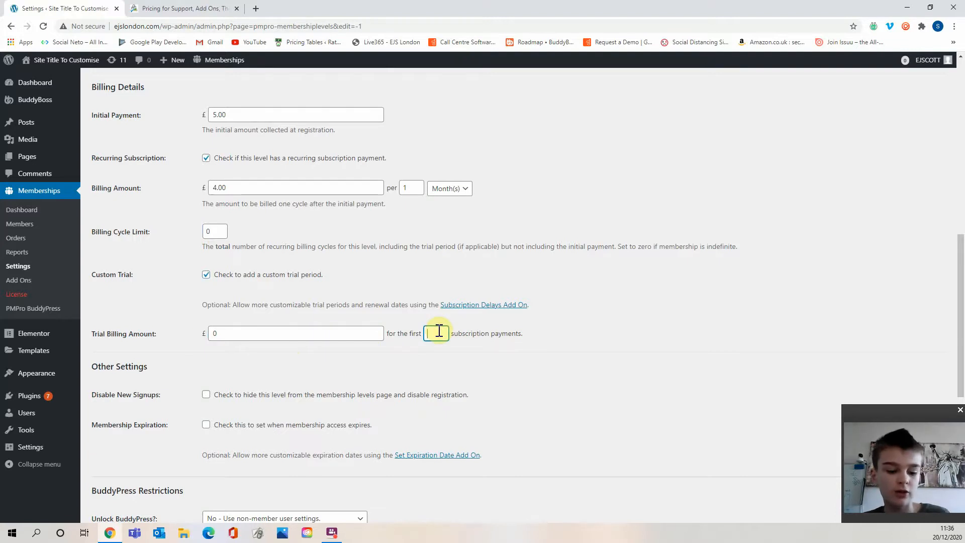
Set Unlock BuddyPress to give members access to all of BuddyPress and save the Pro level.
scroll(490, 367, "down", 2)
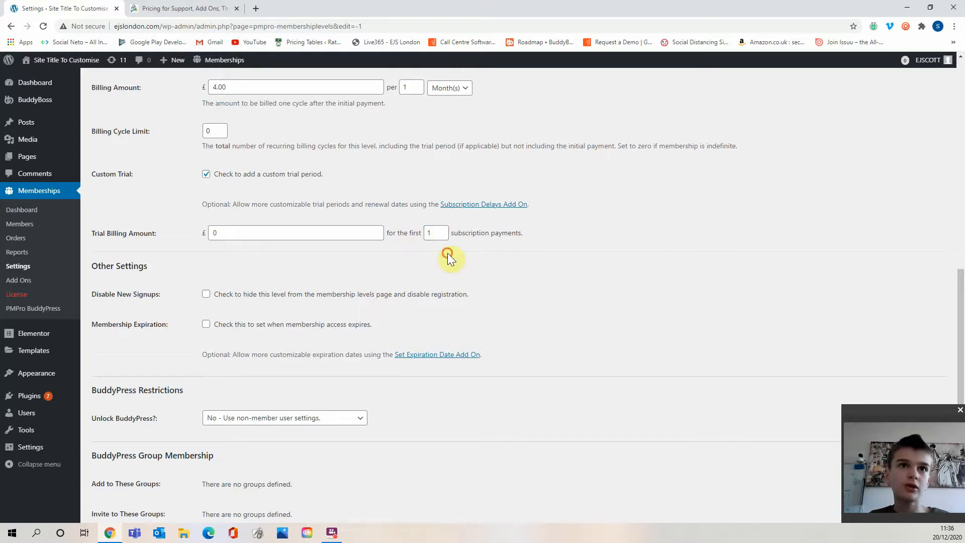
scroll(449, 259, "down", 2)
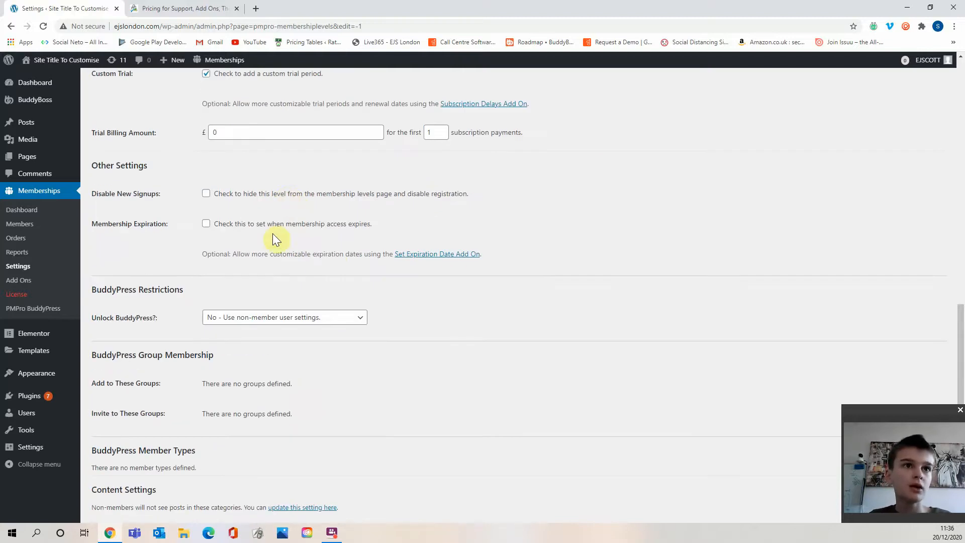
scroll(275, 229, "down", 2)
left_click(237, 216)
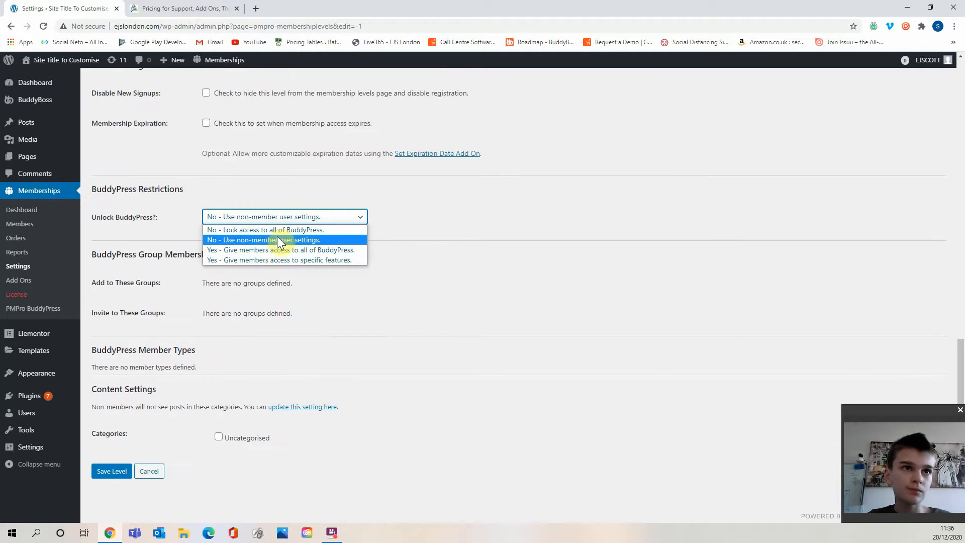
left_click(280, 250)
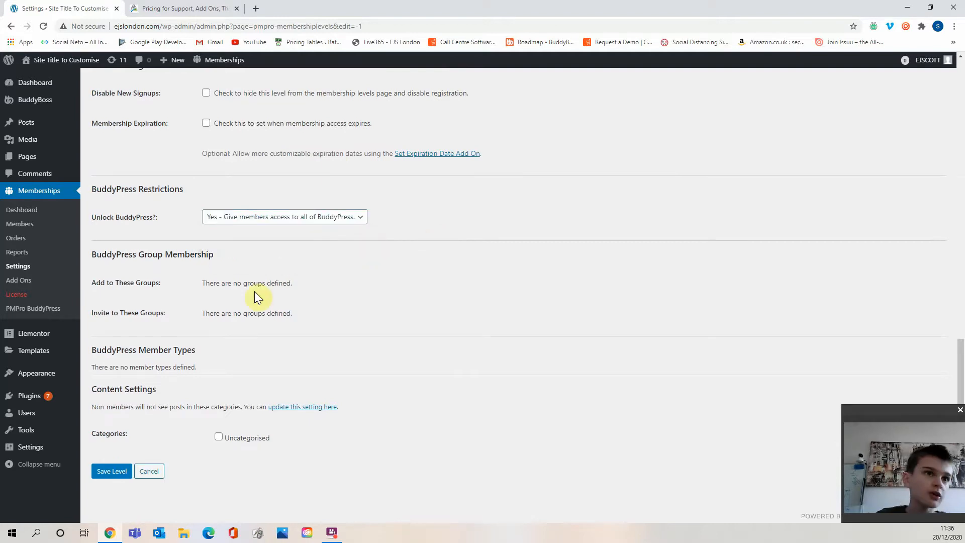
left_click(107, 474)
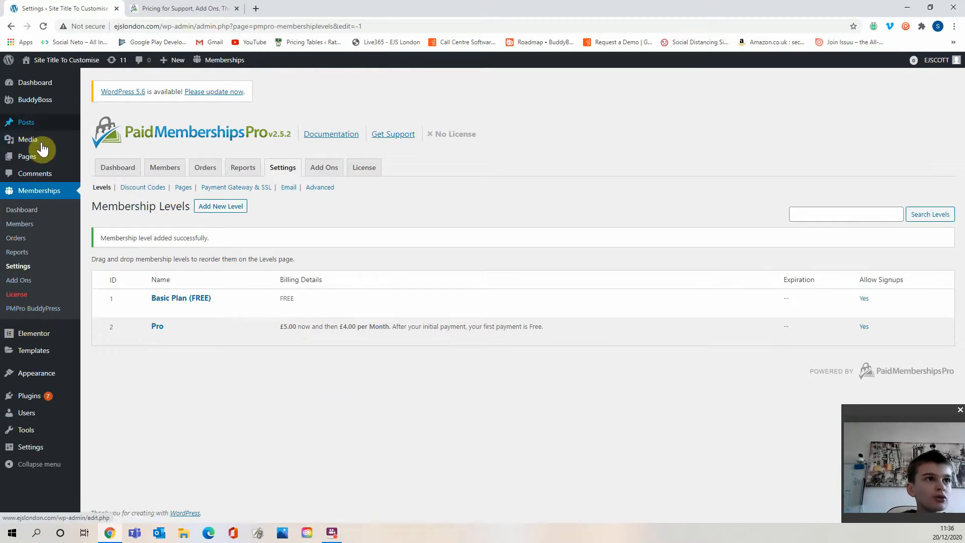
Open the Groups page in the editor, require the Pro membership for it, and update the page.
left_click(96, 158)
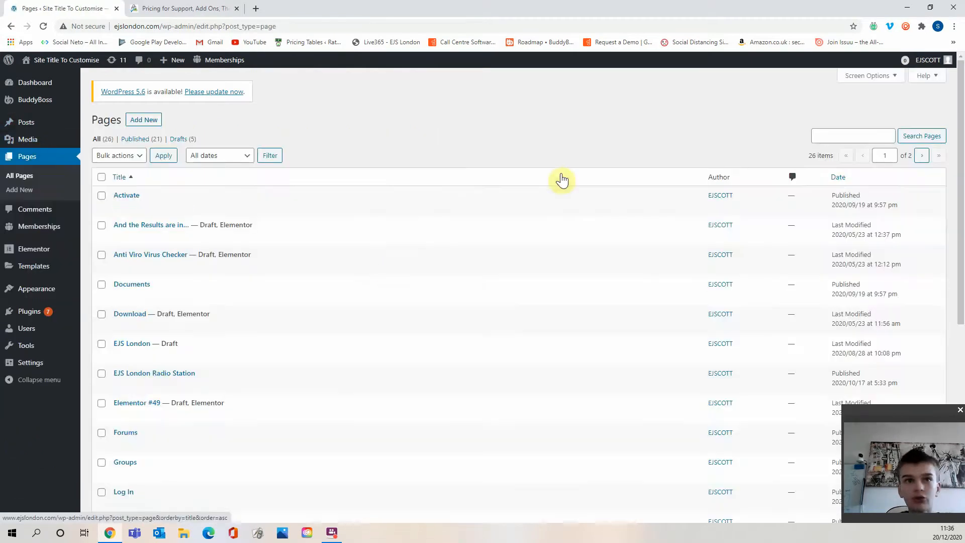
scroll(150, 376, "down", 5)
scroll(133, 242, "up", 1)
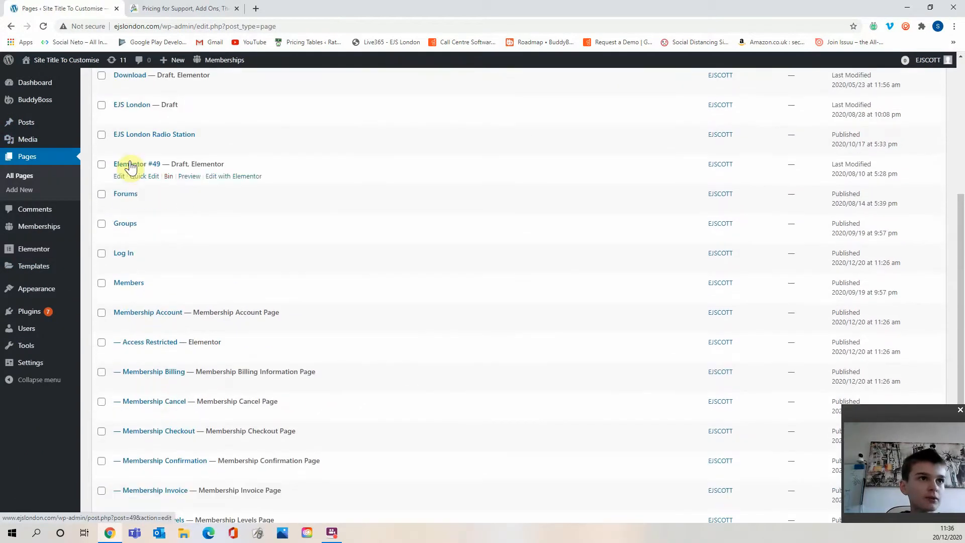
left_click(119, 236)
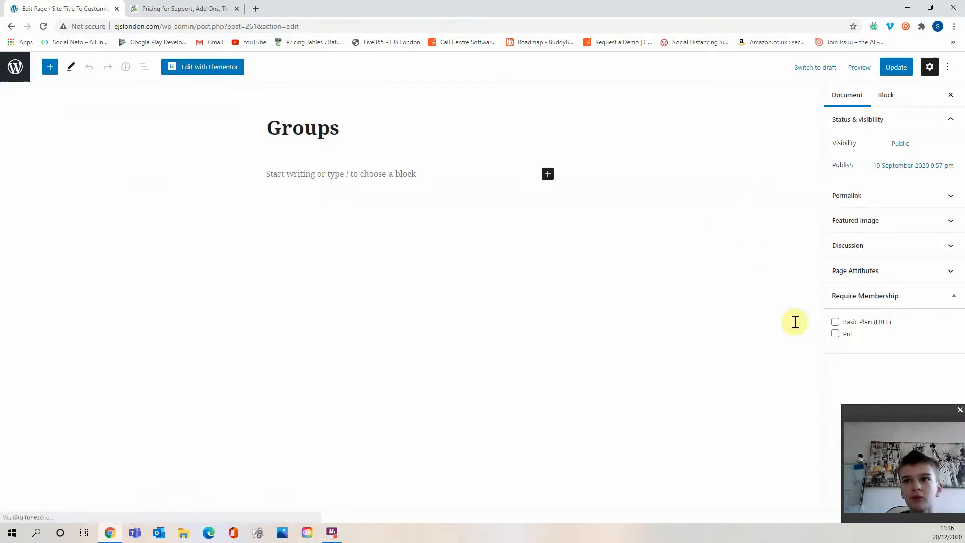
left_click(837, 356)
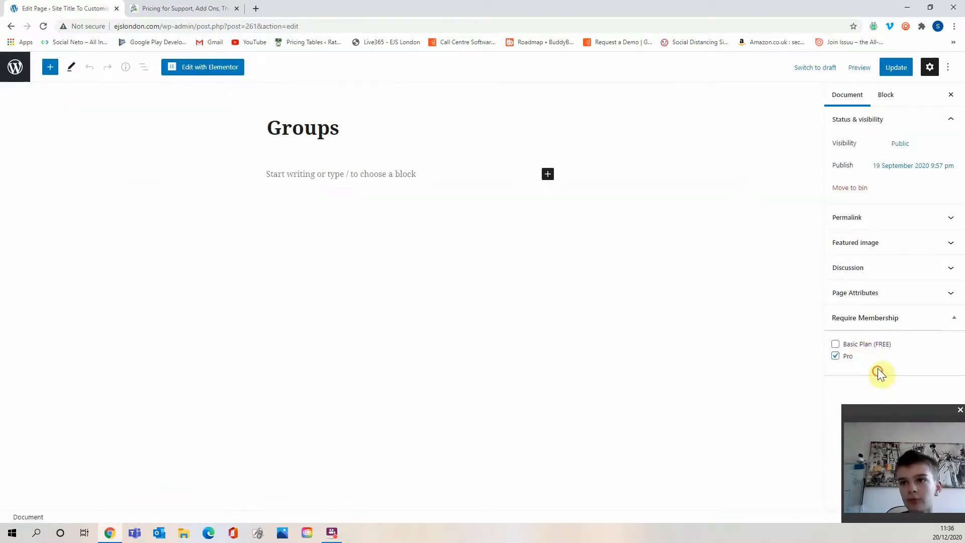
left_click(882, 67)
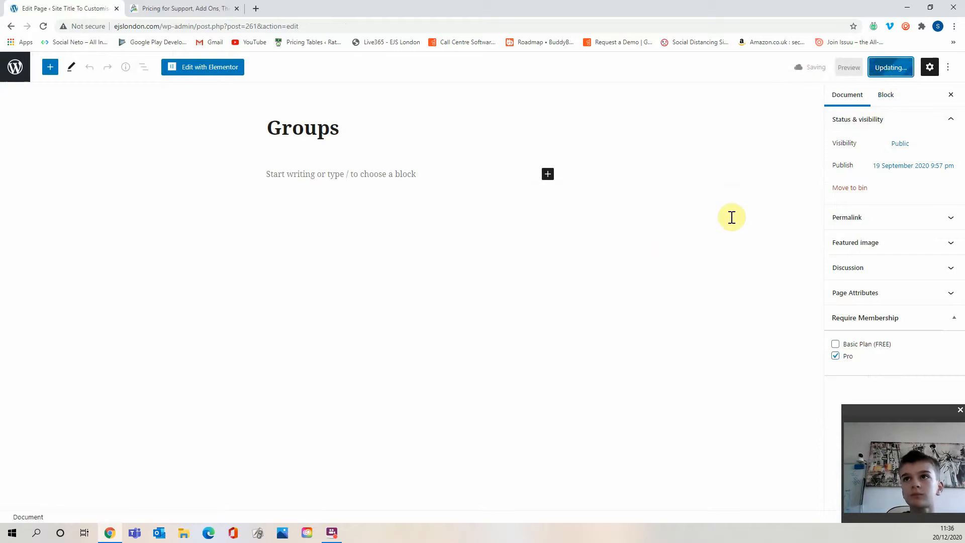
Visit the front-end Groups page, follow Join Now, and select the Pro level to reach checkout.
left_click(16, 67)
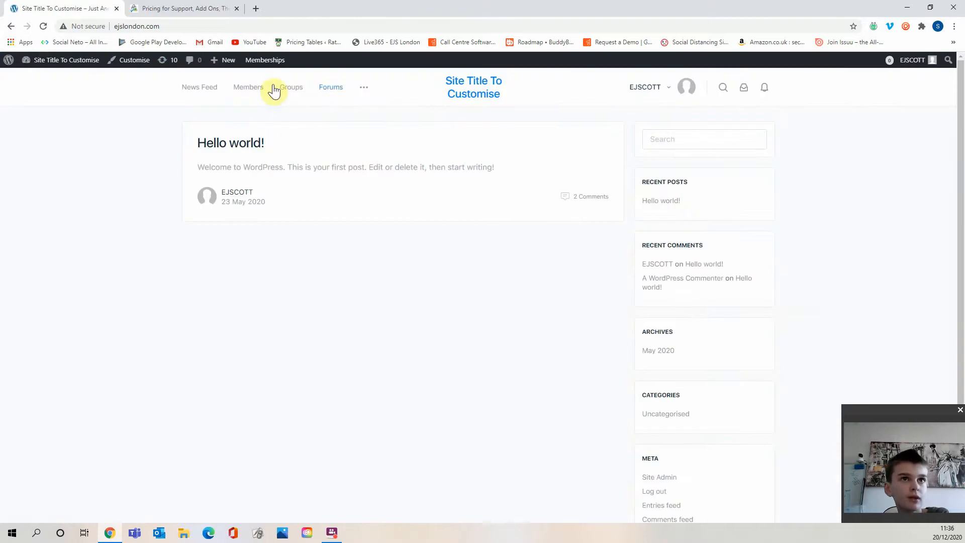
left_click(295, 92)
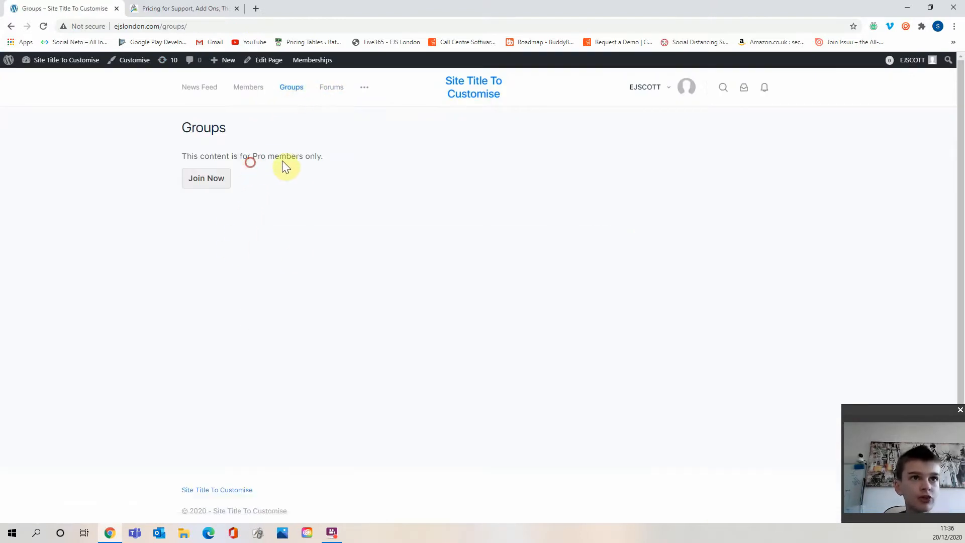
left_click(276, 197)
left_click(218, 174)
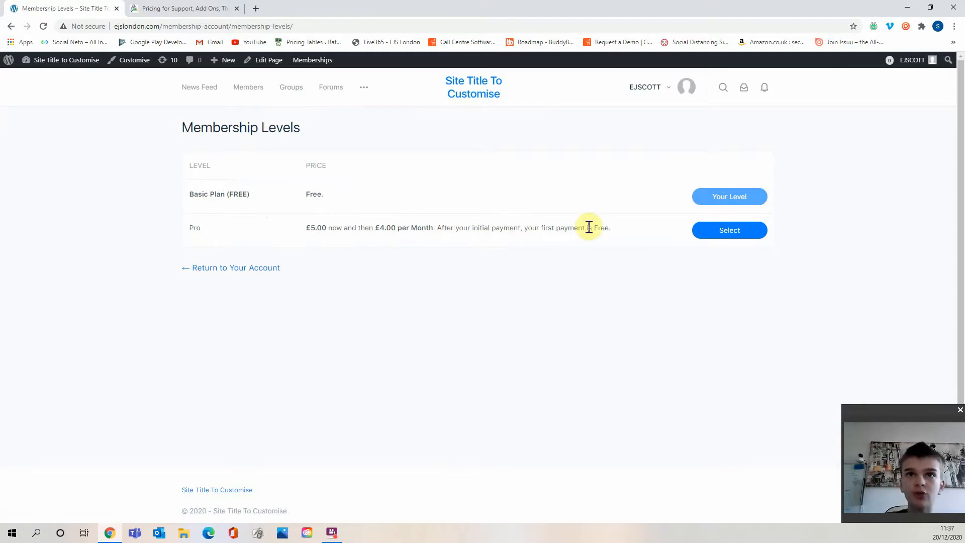
left_click(753, 231)
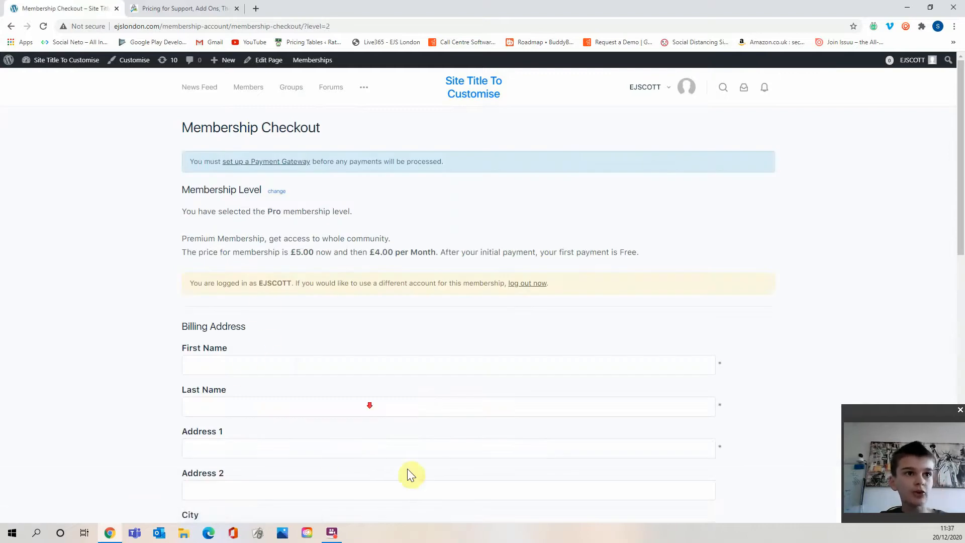
Review the Pro membership checkout page, then go back to the Forums page.
scroll(409, 465, "down", 2)
scroll(417, 462, "up", 2)
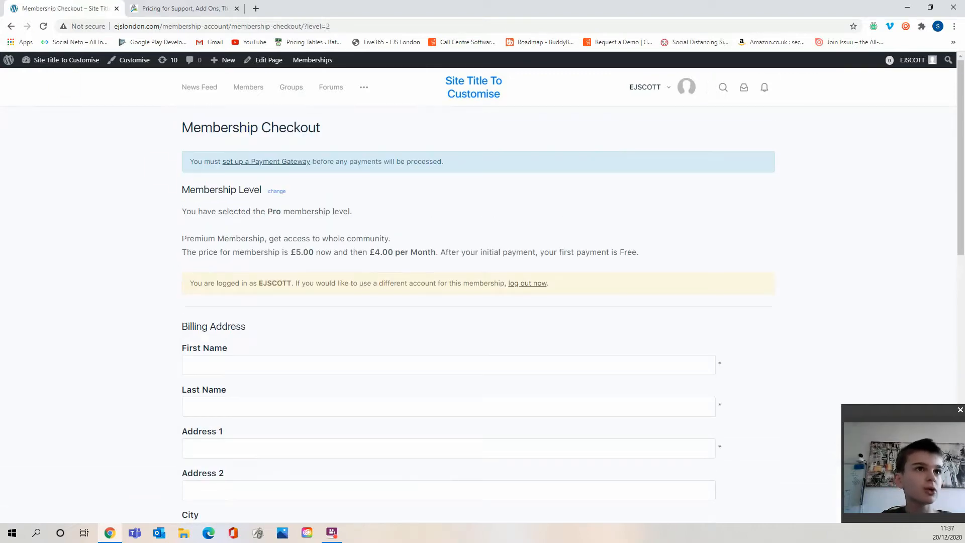
left_click(11, 27)
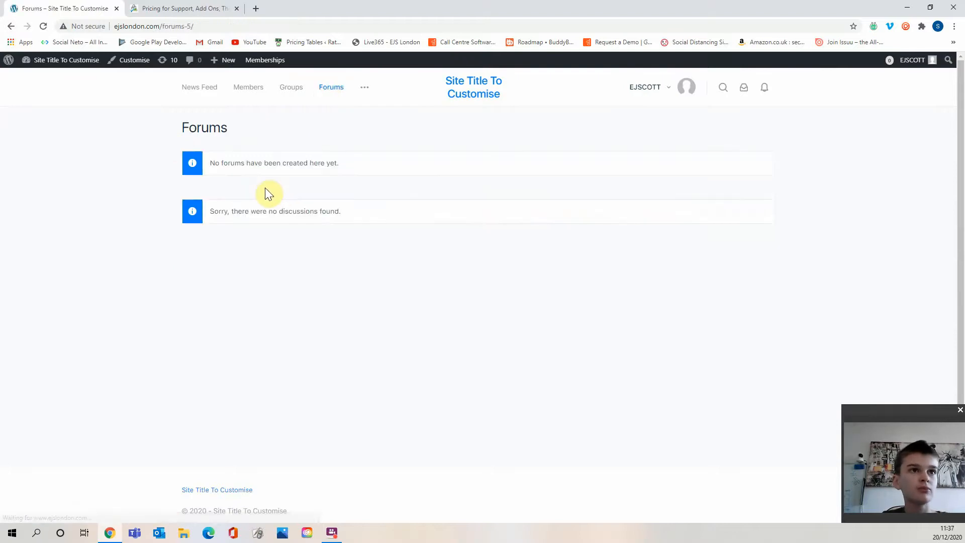
left_click_drag(267, 163, 345, 237)
left_click(308, 193)
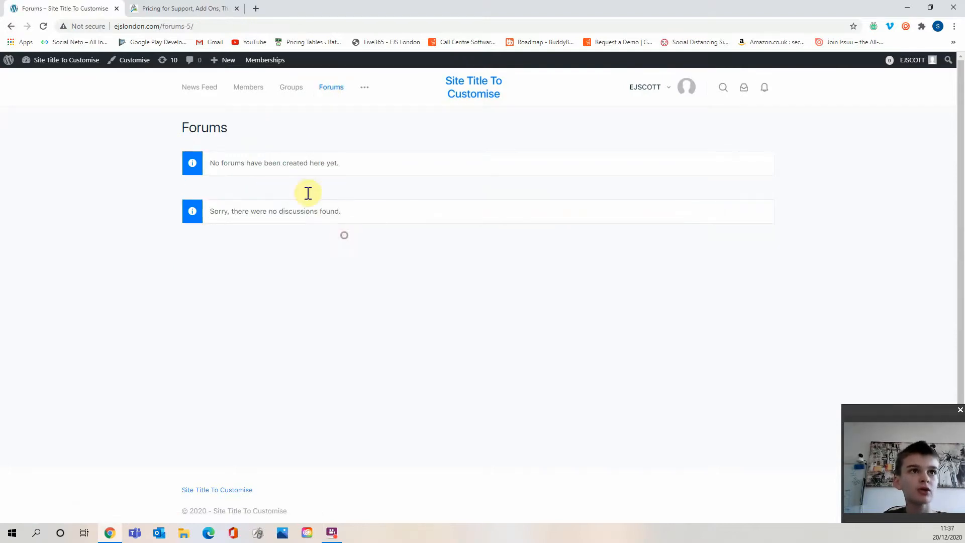
Open the Forums page in the editor from the pages list, require the Pro membership, and update it.
left_click(71, 76)
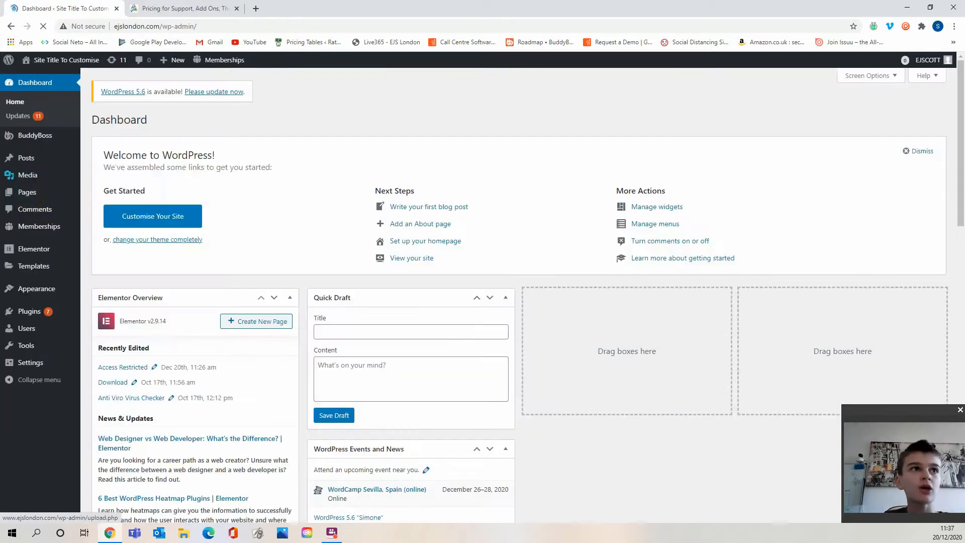
mouse_move(43, 195)
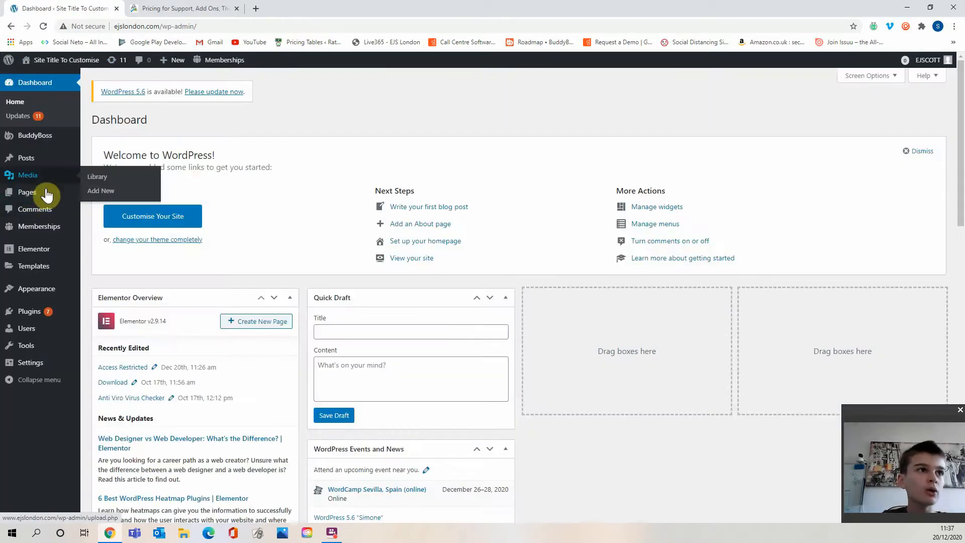
left_click(102, 197)
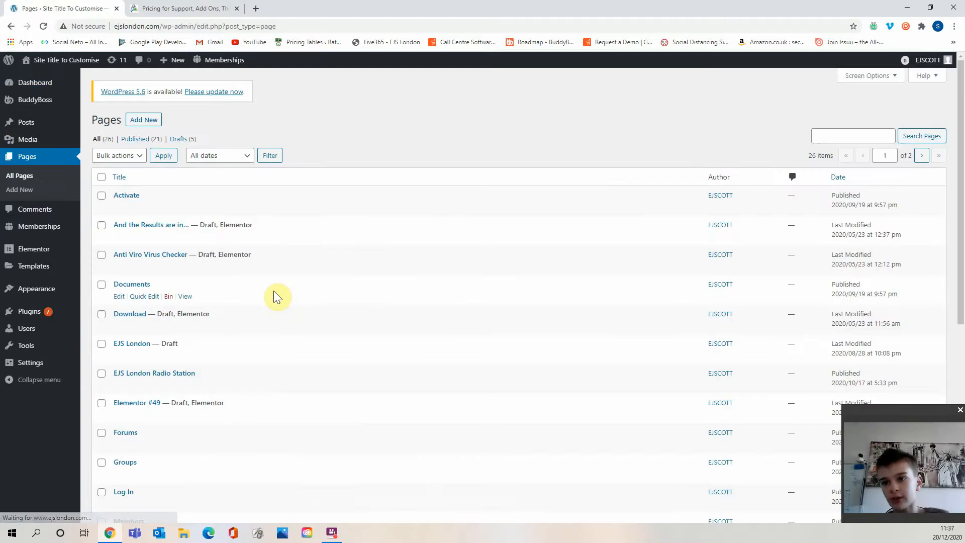
scroll(291, 291, "down", 1)
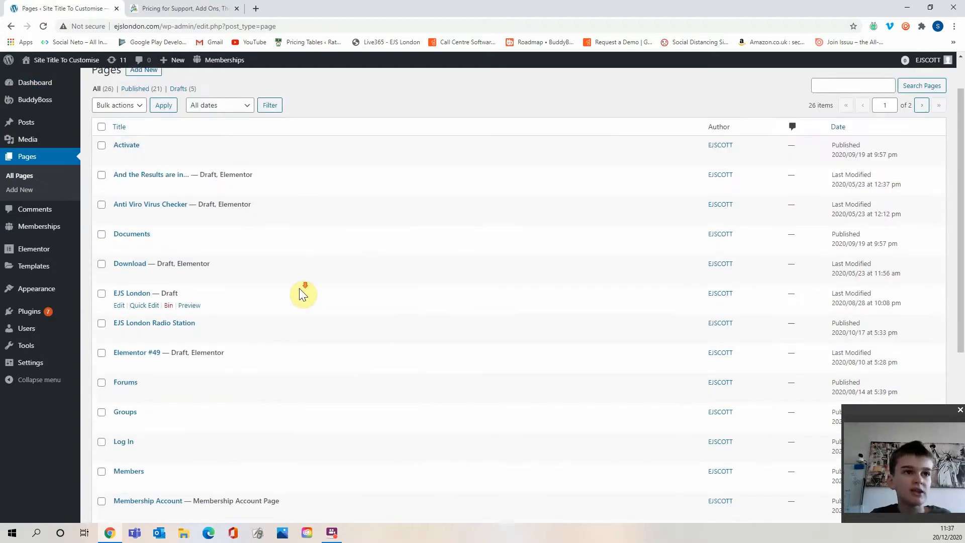
scroll(300, 288, "down", 1)
scroll(243, 345, "down", 2)
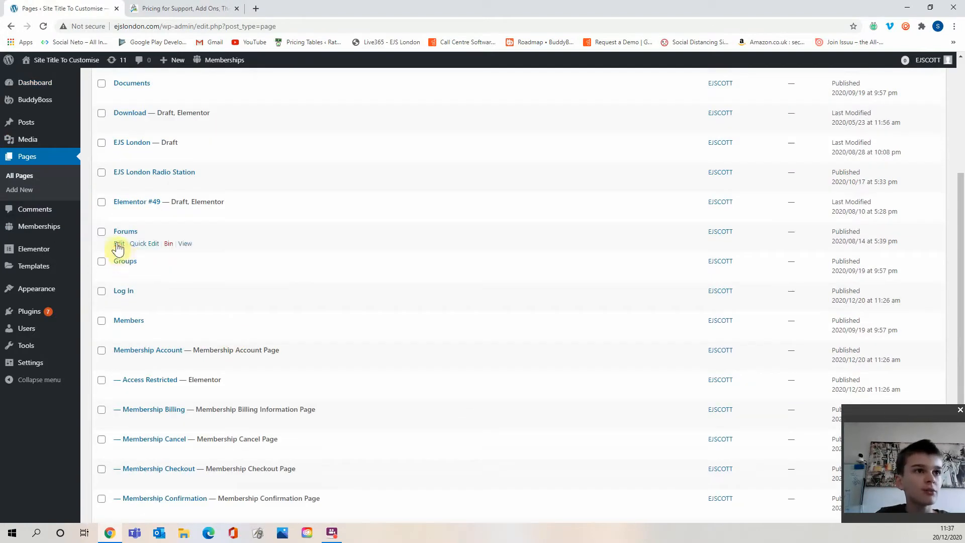
left_click(117, 246)
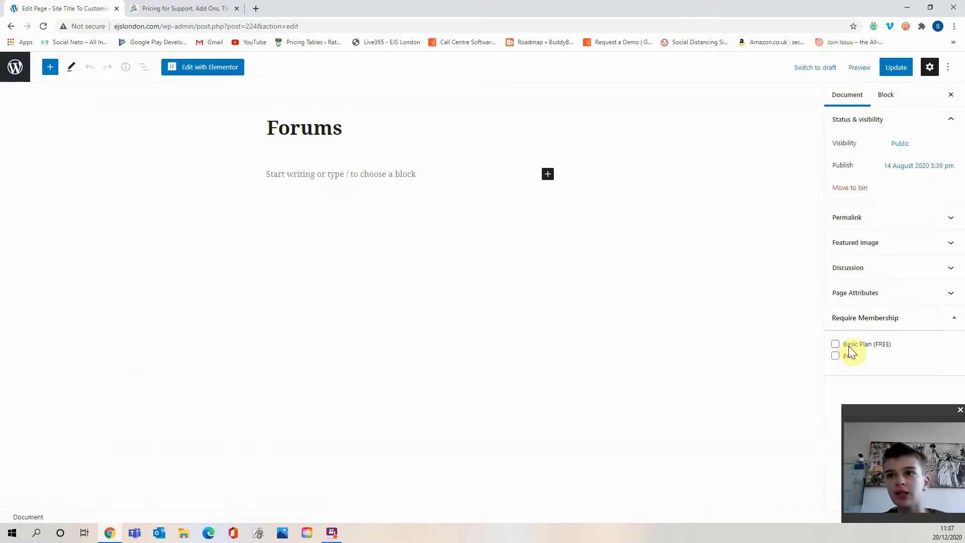
left_click(838, 356)
left_click(898, 69)
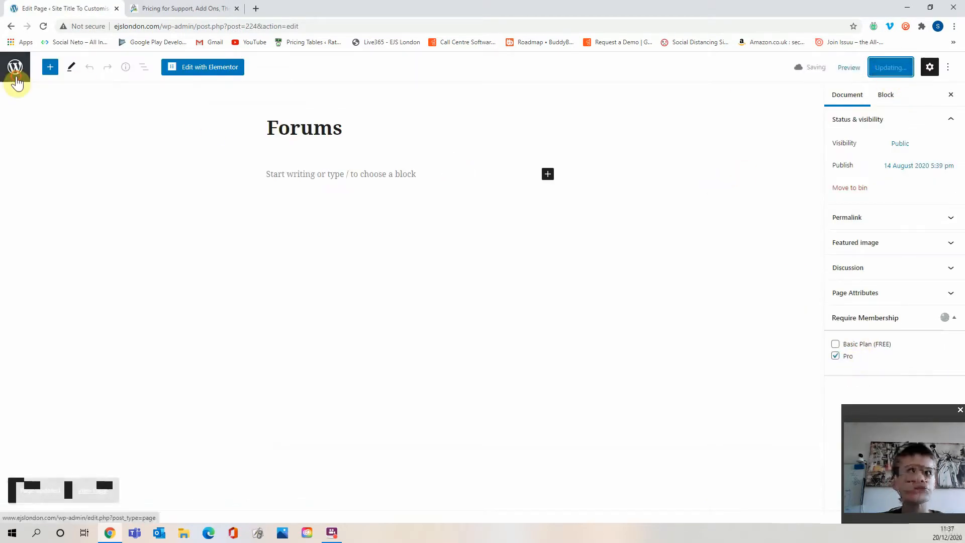
Find the News Feed page in the admin pages list, additionally require the Pro membership for it, and update the page.
left_click(16, 74)
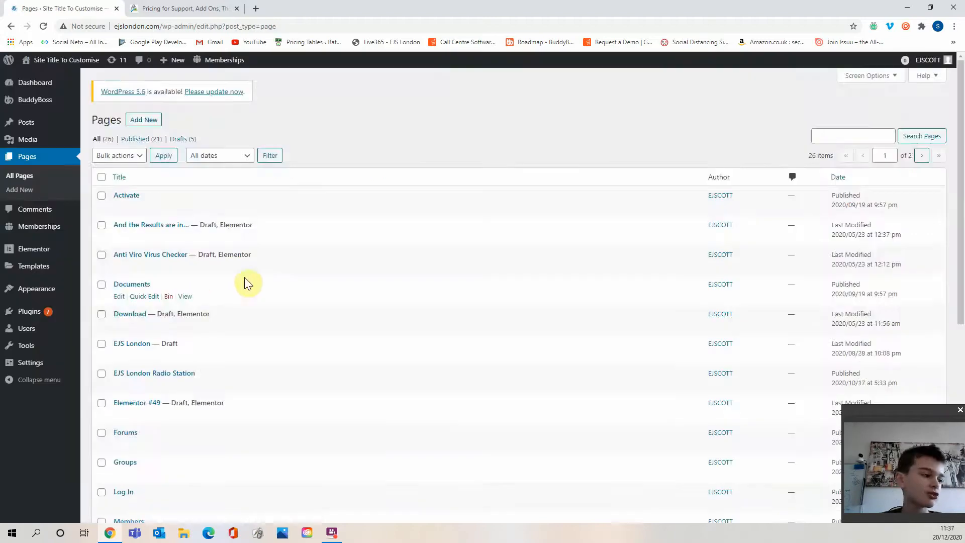
scroll(243, 280, "down", 2)
scroll(149, 191, "down", 3)
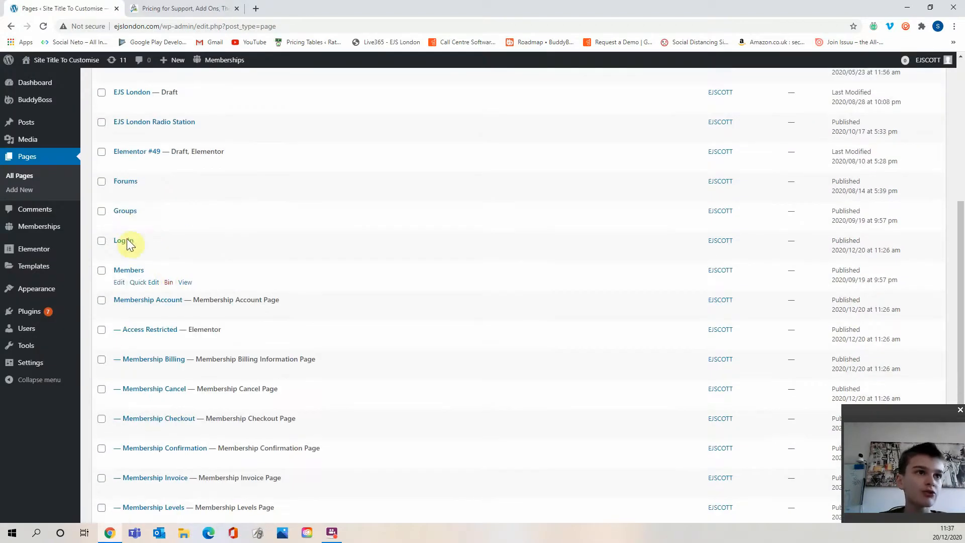
scroll(129, 206, "down", 2)
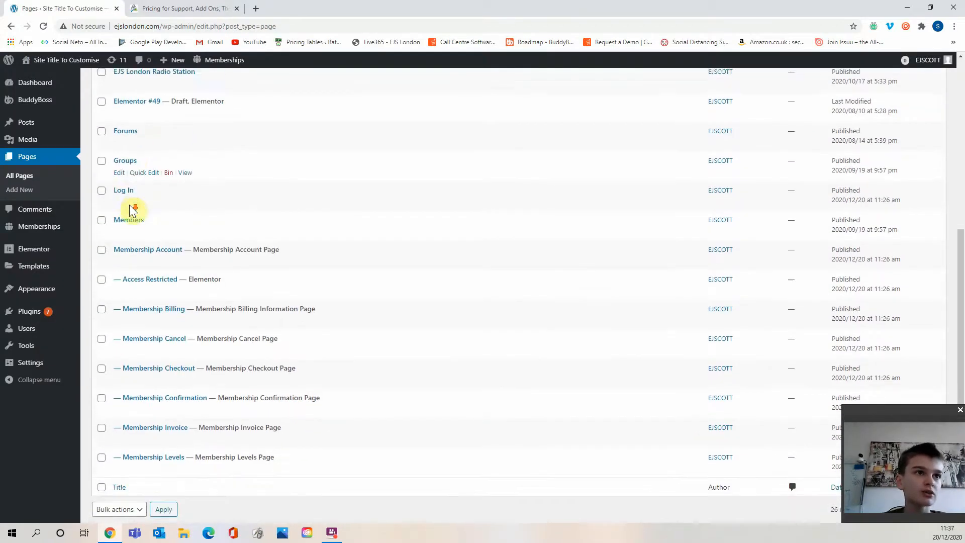
scroll(132, 283, "up", 4)
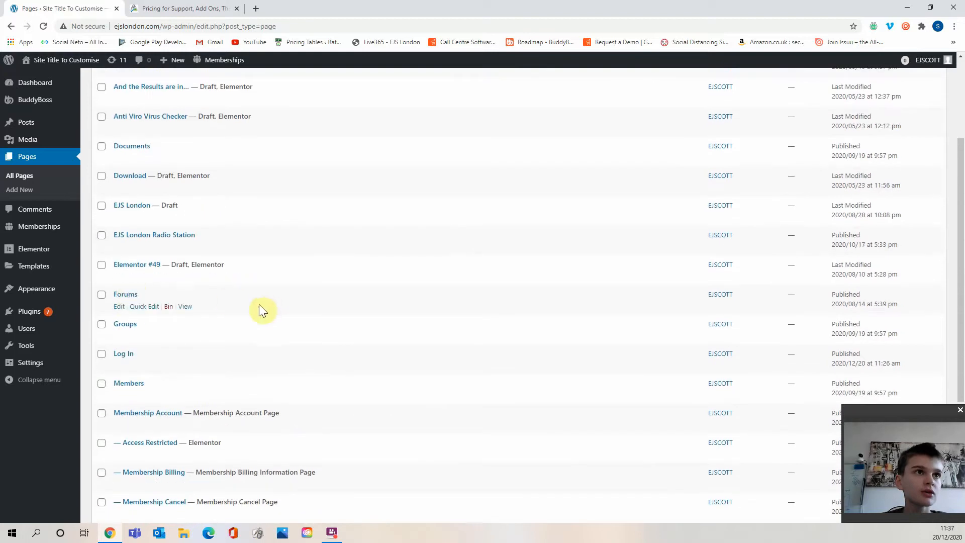
scroll(216, 352, "down", 1)
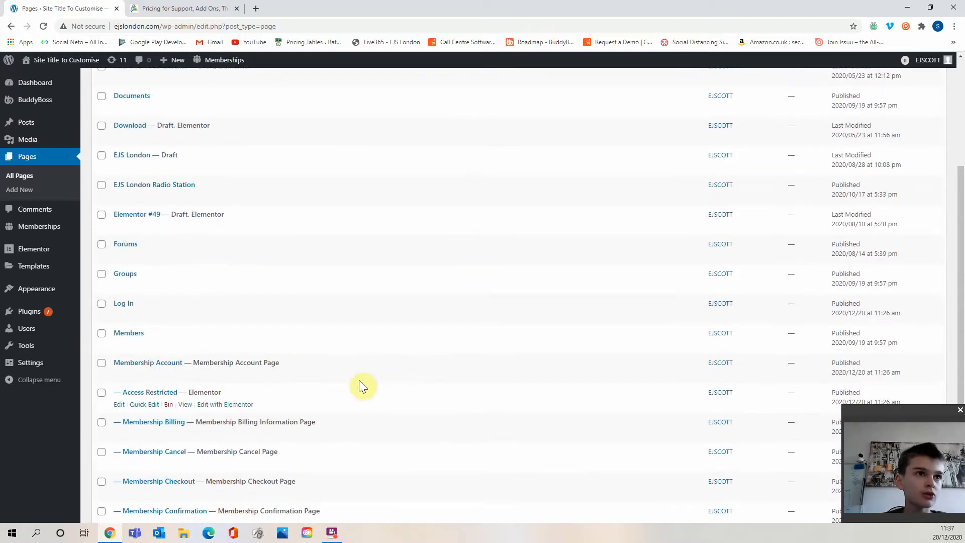
scroll(359, 379, "down", 1)
scroll(359, 378, "down", 3)
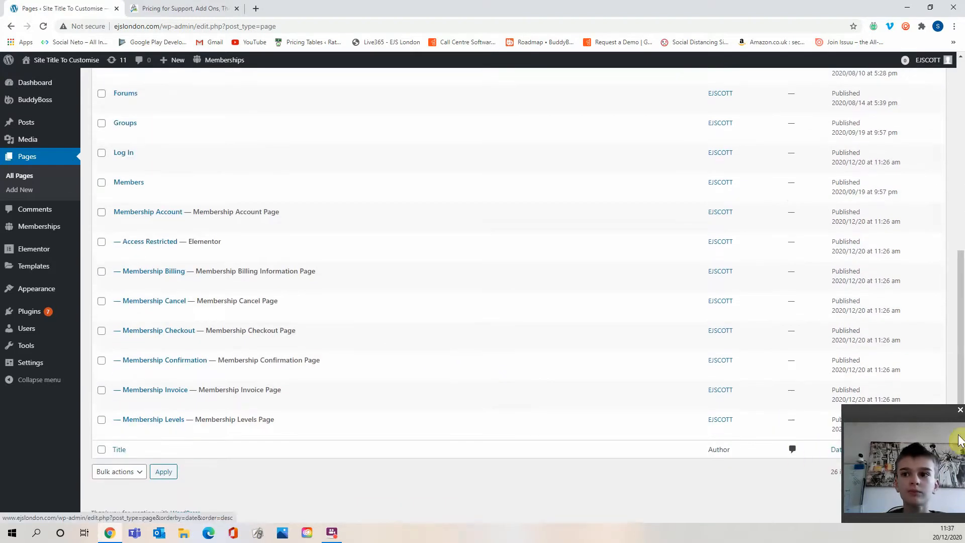
left_click_drag(924, 414, 920, 233)
left_click(922, 471)
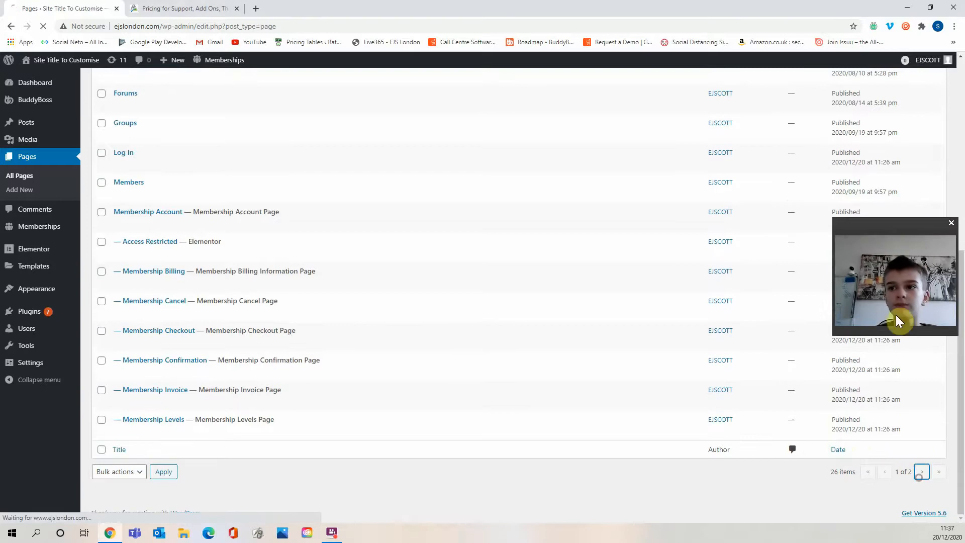
left_click_drag(886, 220, 894, 416)
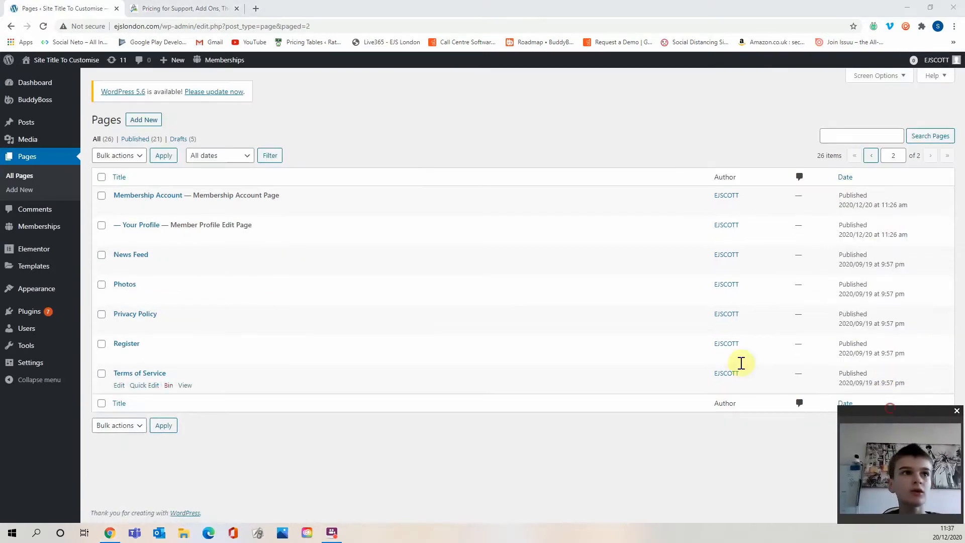
left_click(119, 267)
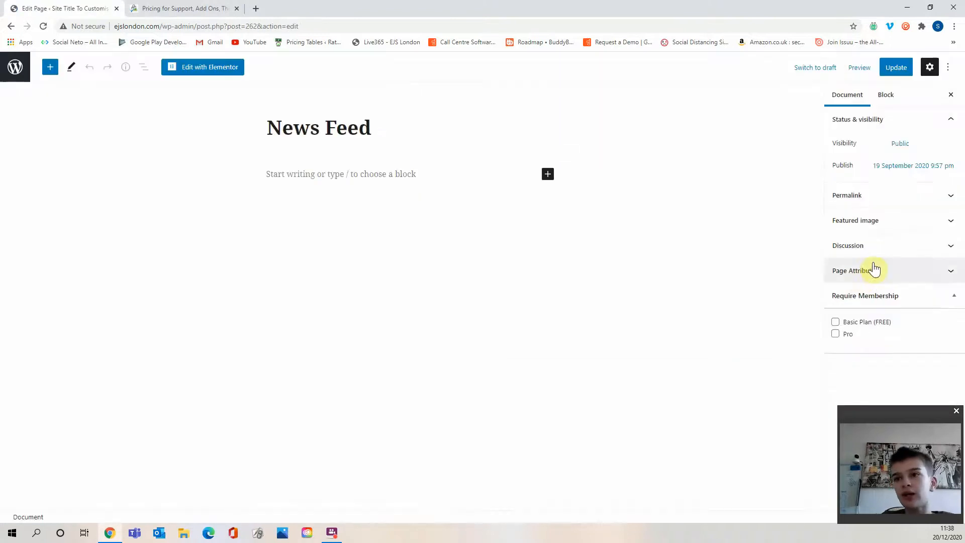
left_click(851, 344)
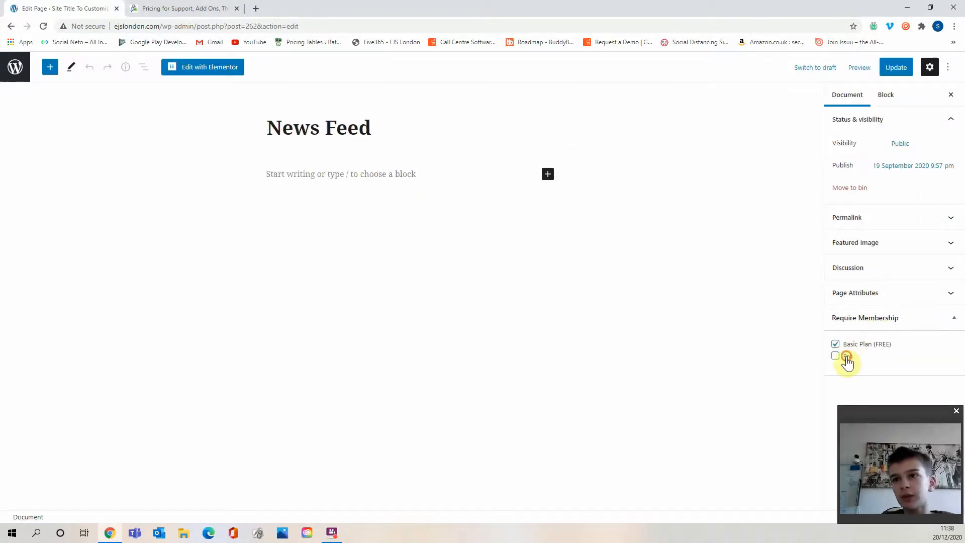
left_click(847, 357)
left_click(896, 70)
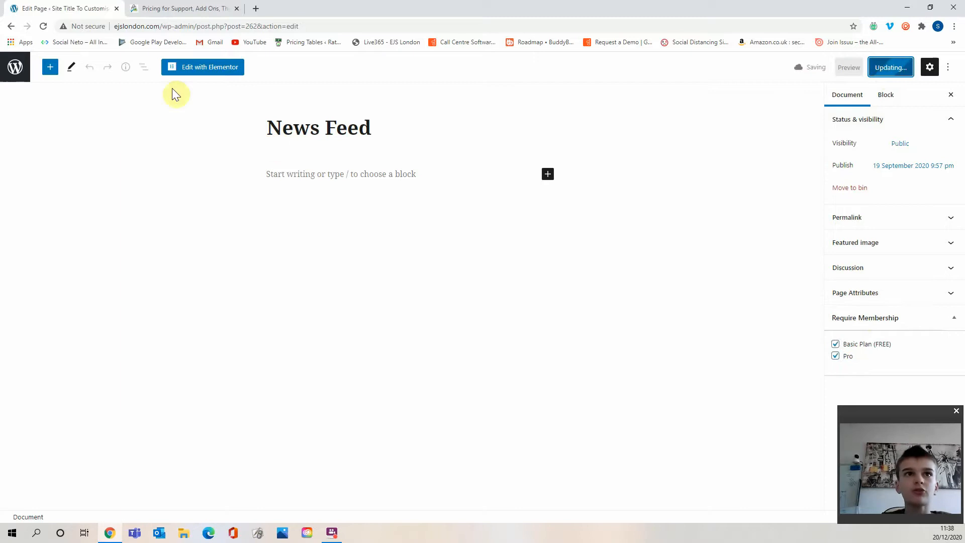
Visit the front-end site and check the Members, News Feed, Groups and Forums pages.
left_click(7, 64)
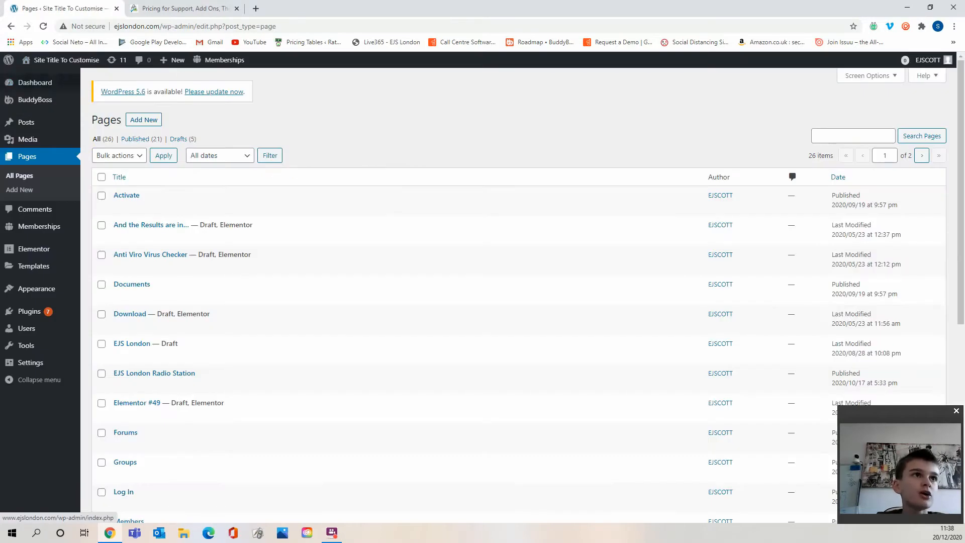
left_click(68, 75)
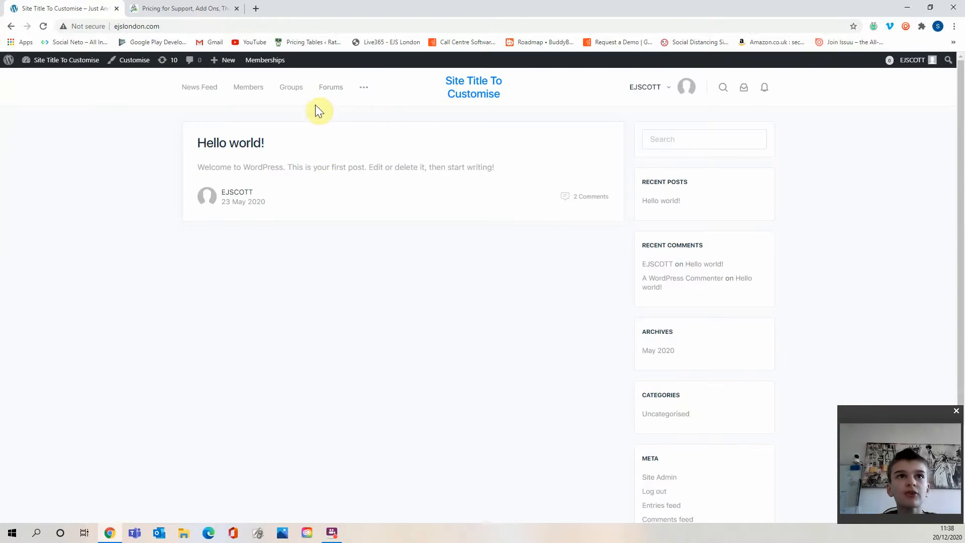
mouse_move(369, 92)
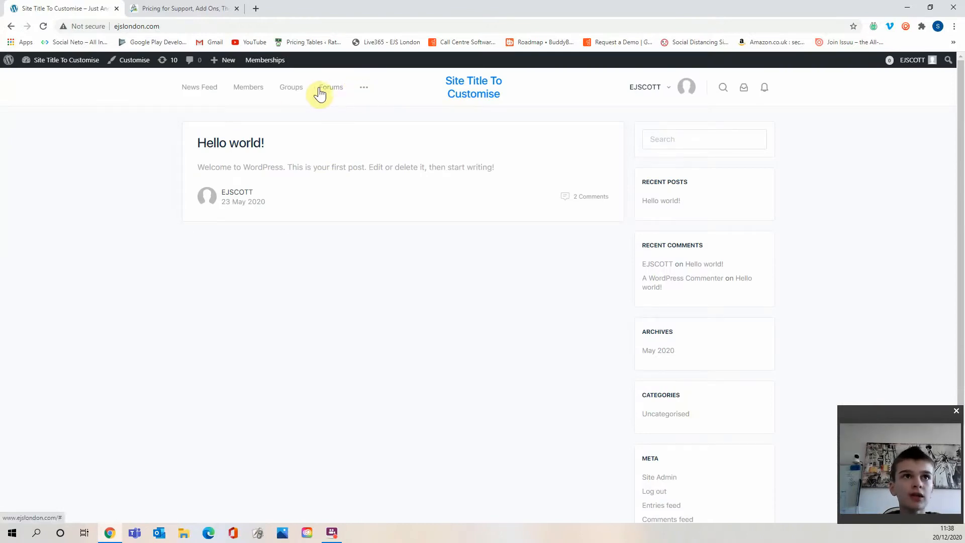
left_click(257, 87)
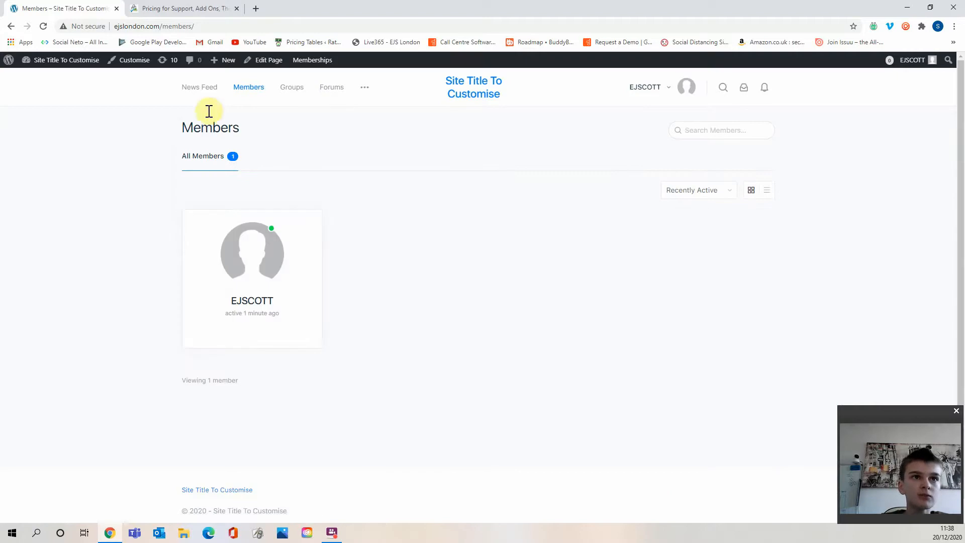
left_click(201, 87)
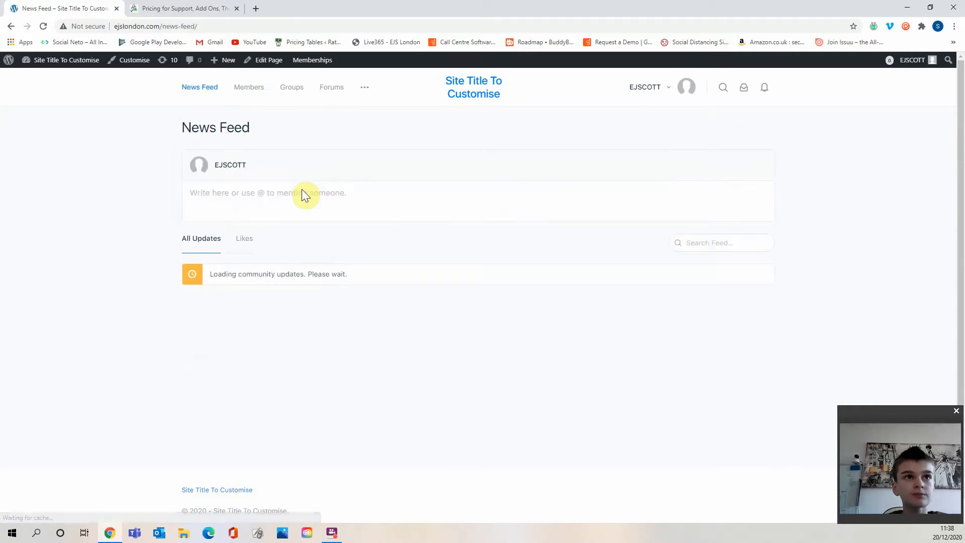
left_click(292, 88)
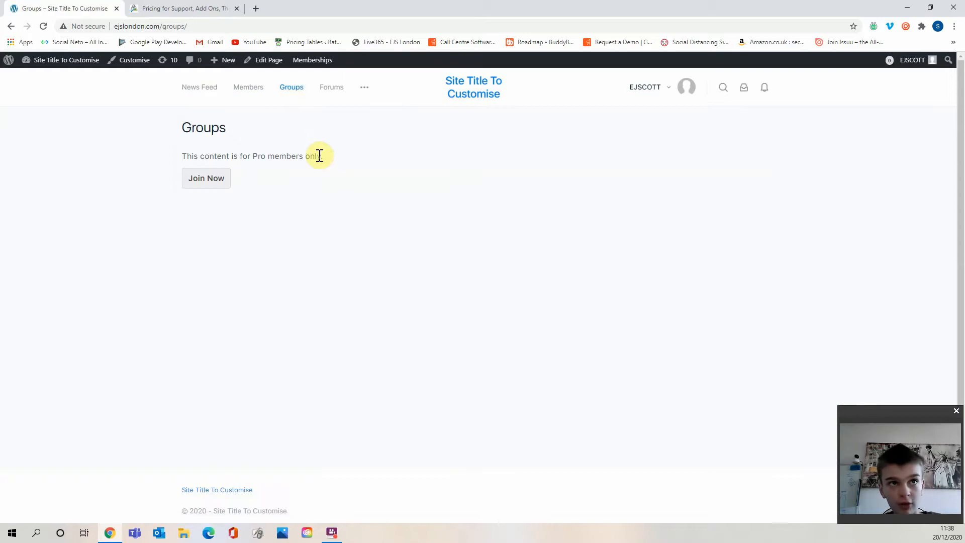
left_click(332, 88)
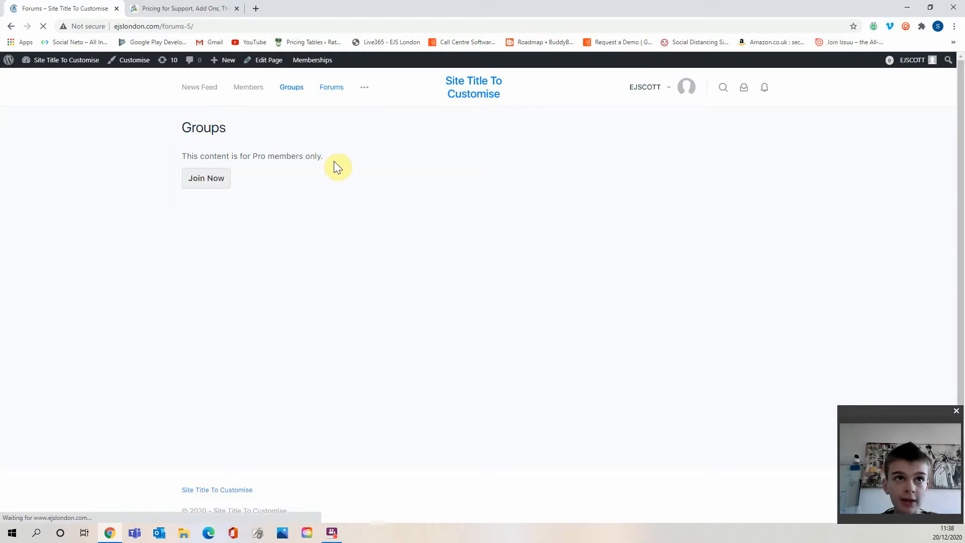
Open the Forums page in the editor from the dashboard, additionally require the Basic Plan (FREE) membership, and update it.
left_click_drag(334, 161, 217, 134)
left_click(218, 127)
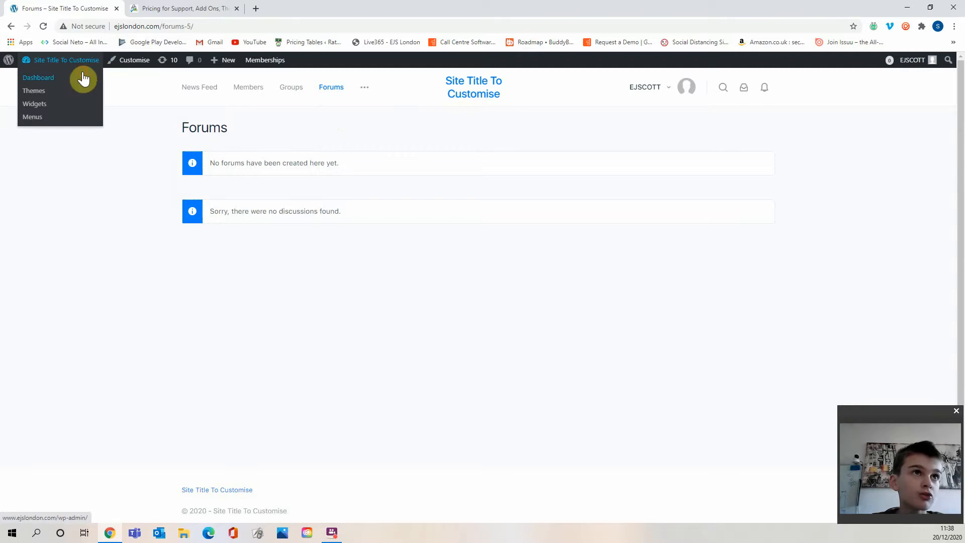
left_click(84, 79)
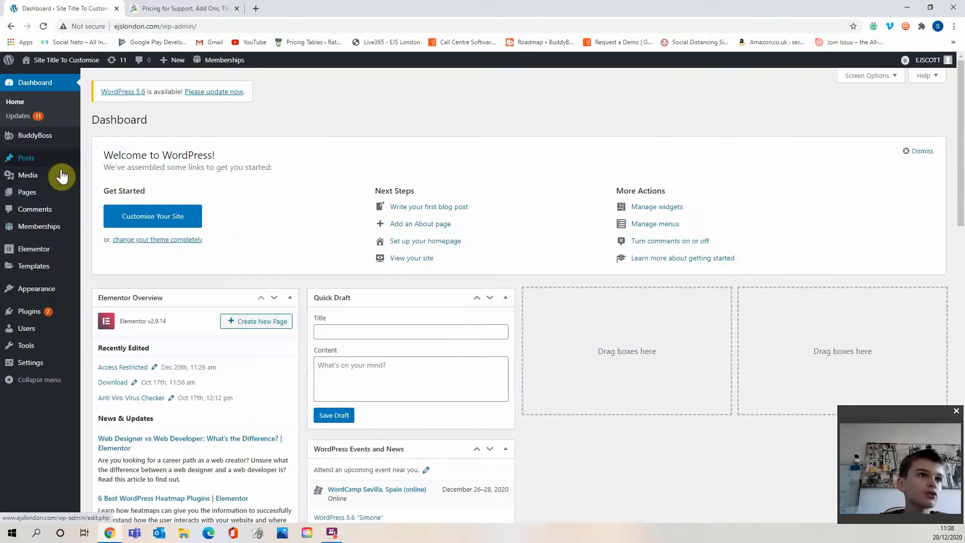
left_click(61, 193)
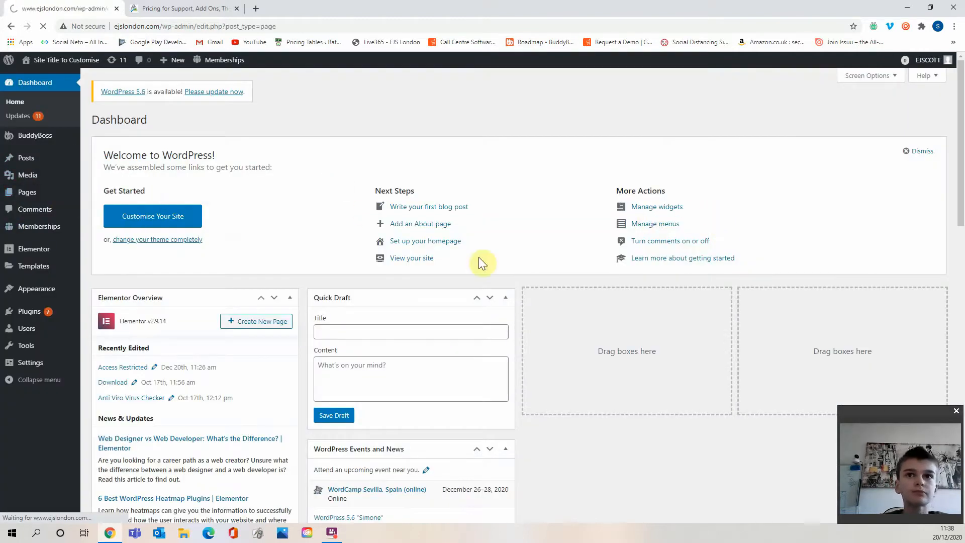
scroll(222, 264, "down", 4)
left_click(118, 243)
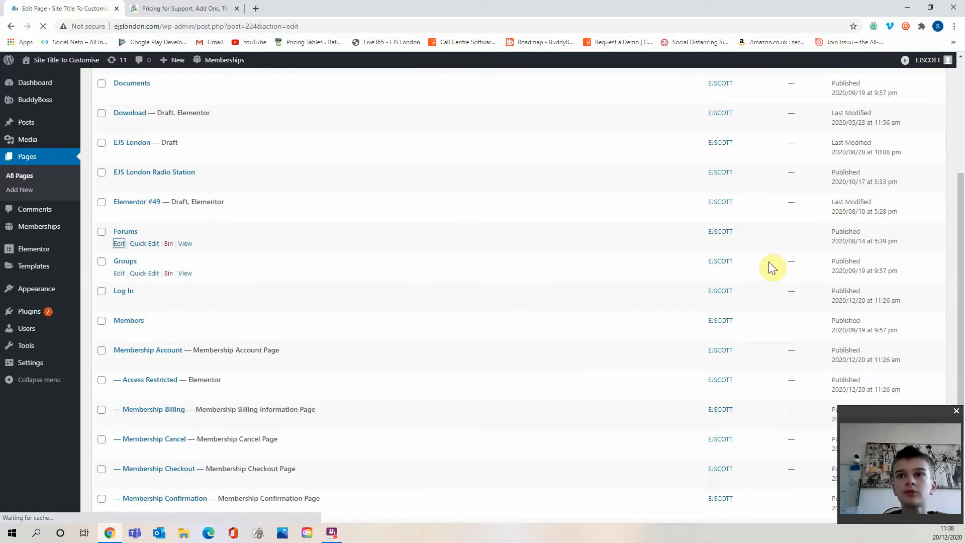
left_click(873, 218)
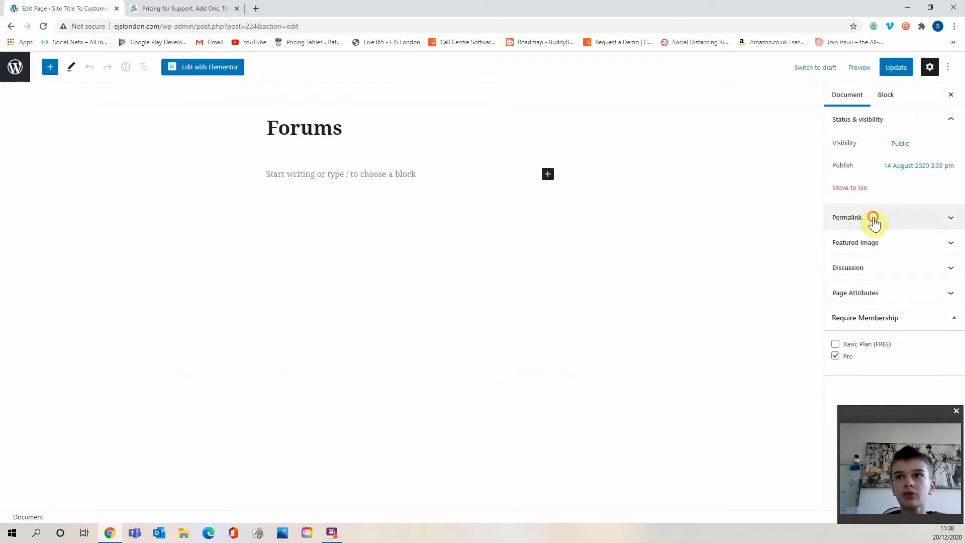
left_click(873, 219)
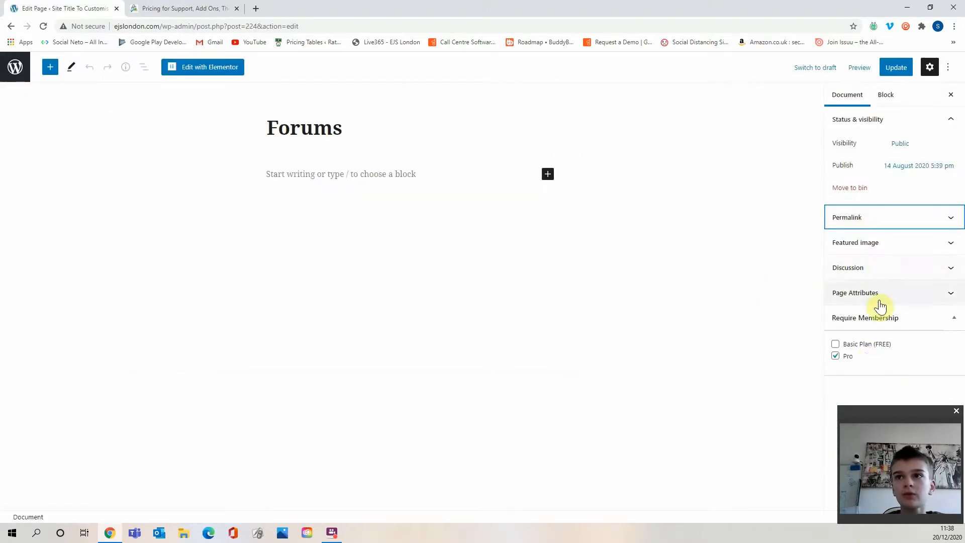
left_click(847, 345)
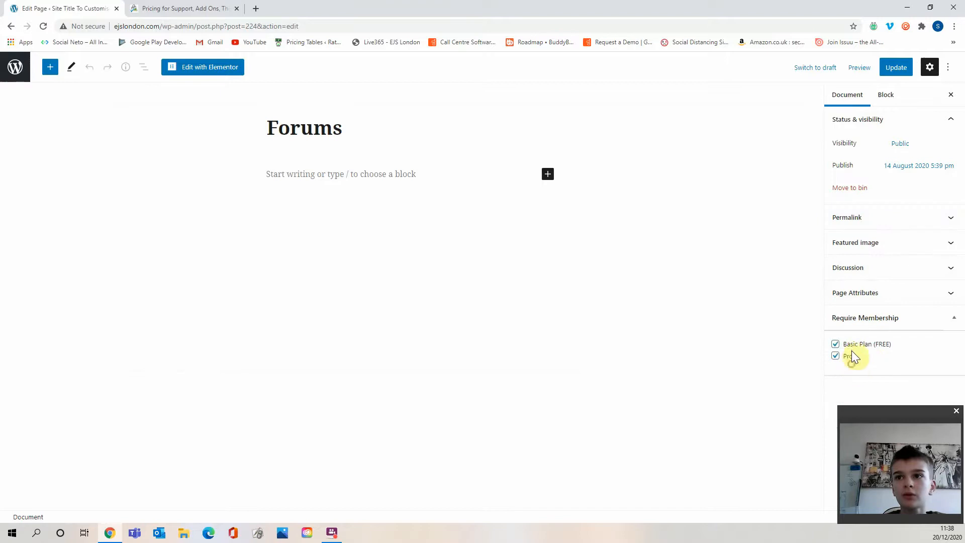
left_click(845, 357)
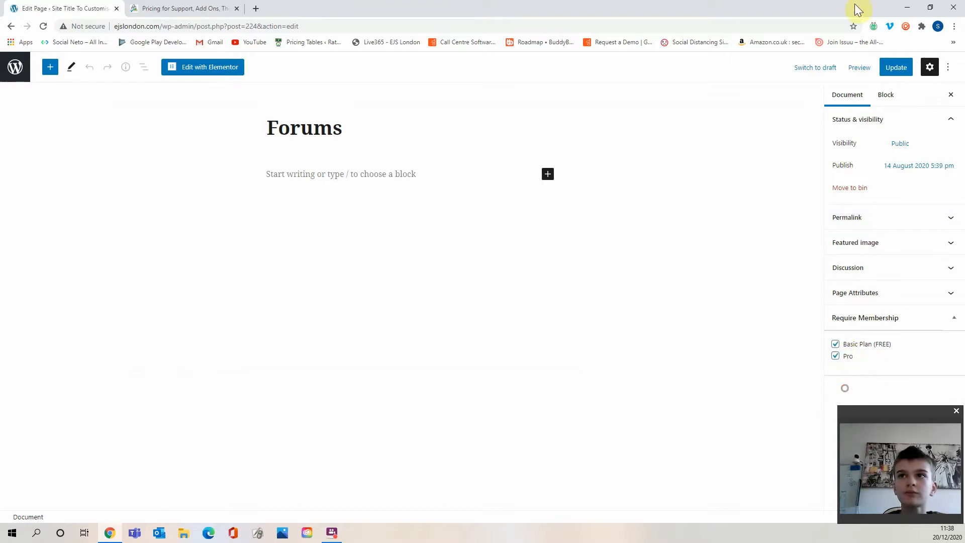
left_click(896, 68)
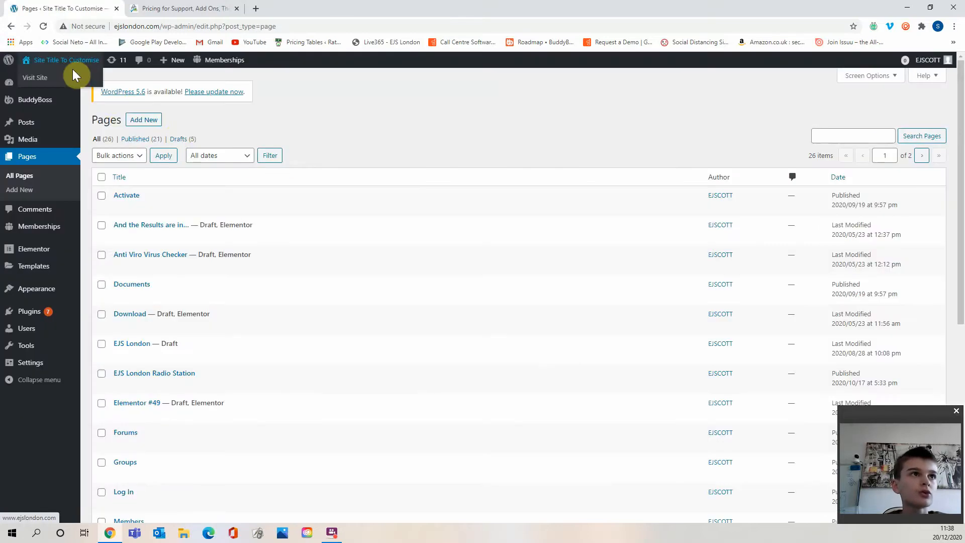
Visit the site again and check the front-end Forums and News Feed pages.
left_click(81, 73)
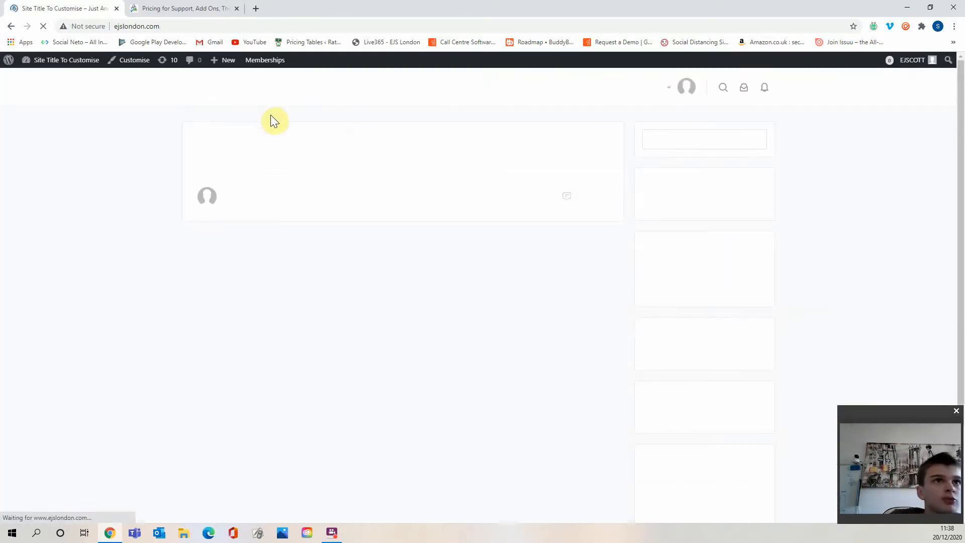
left_click(344, 95)
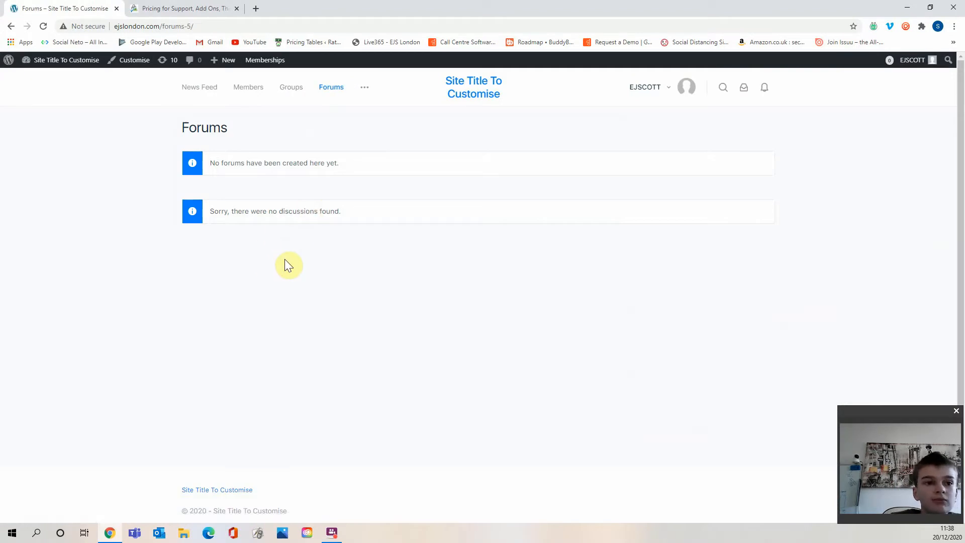
left_click_drag(196, 490, 272, 484)
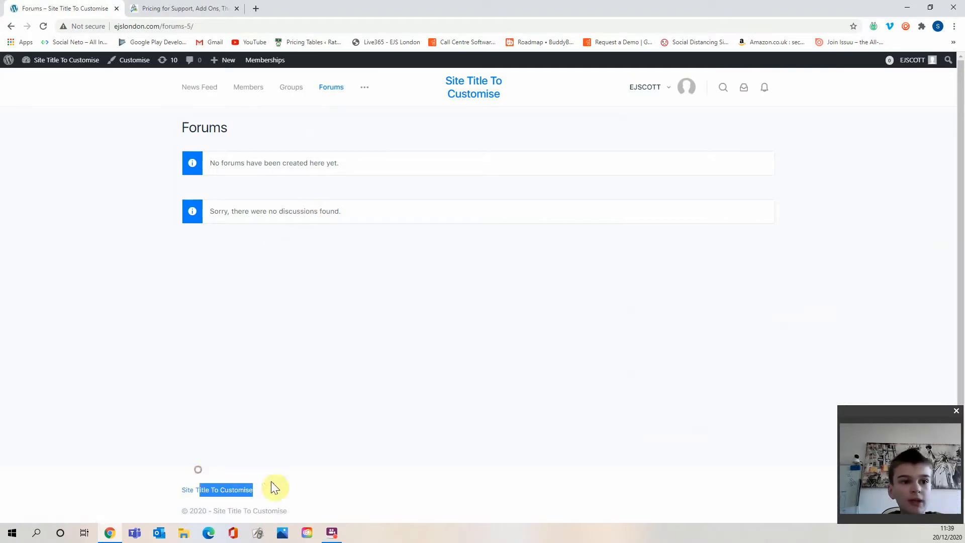
left_click(180, 90)
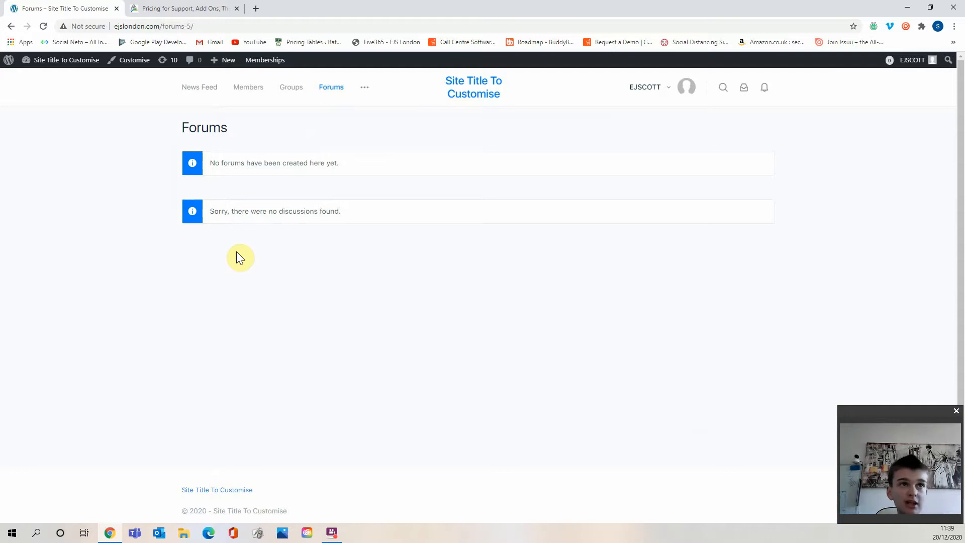
left_click(188, 87)
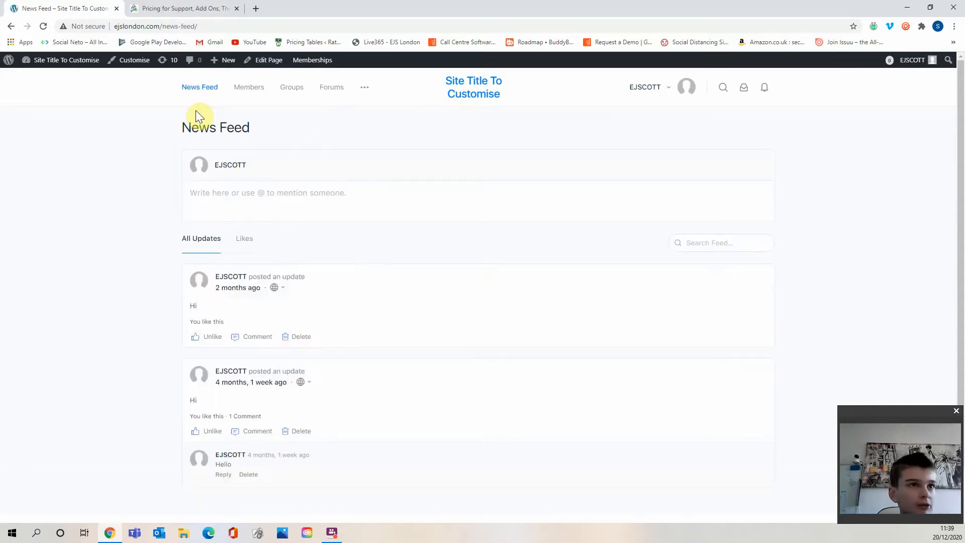
mouse_move(365, 90)
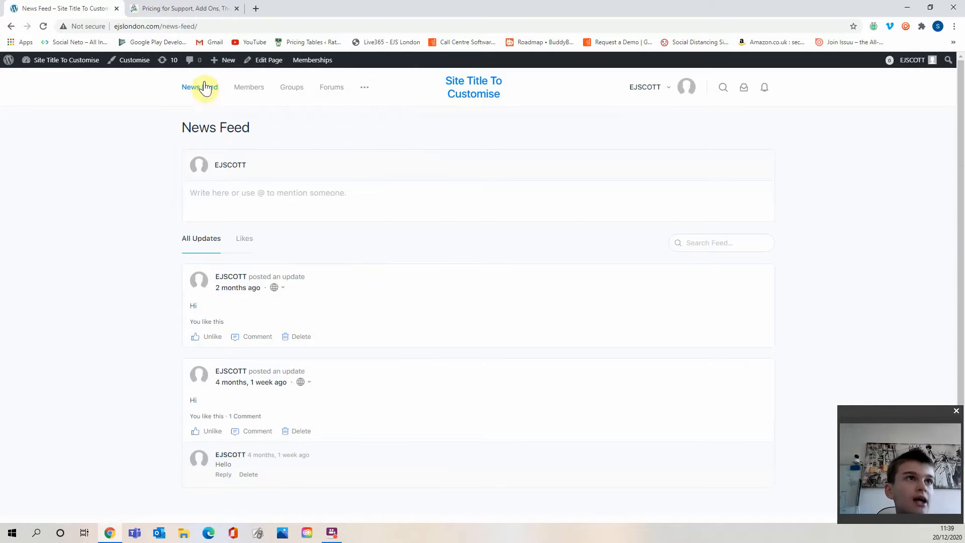
Go to the admin dashboard and start creating a new discount code in the membership settings.
mouse_move(76, 62)
left_click(82, 84)
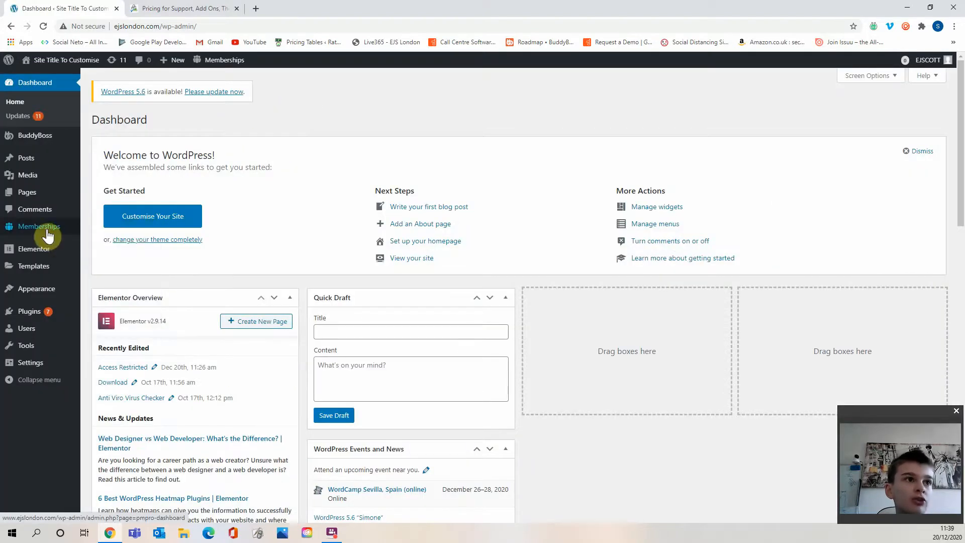
mouse_move(48, 235)
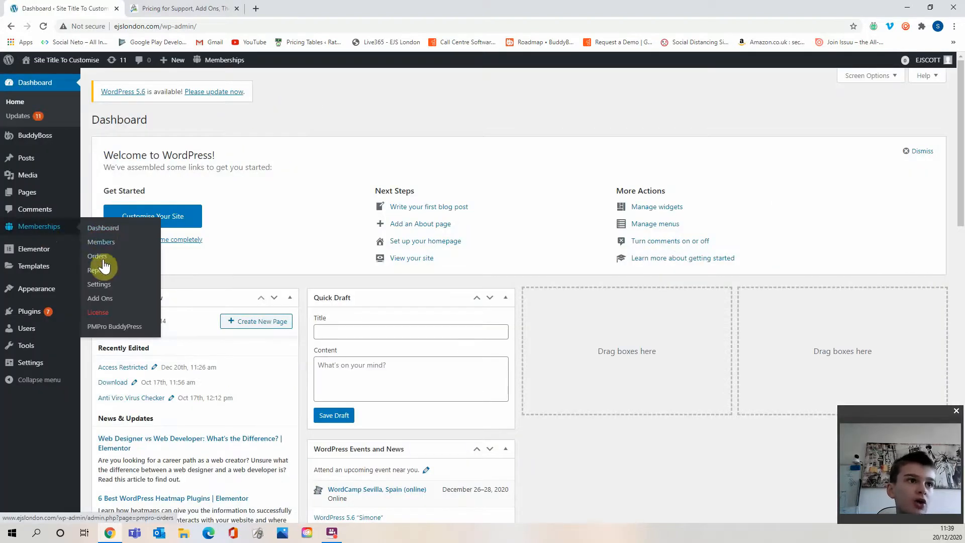
left_click(99, 284)
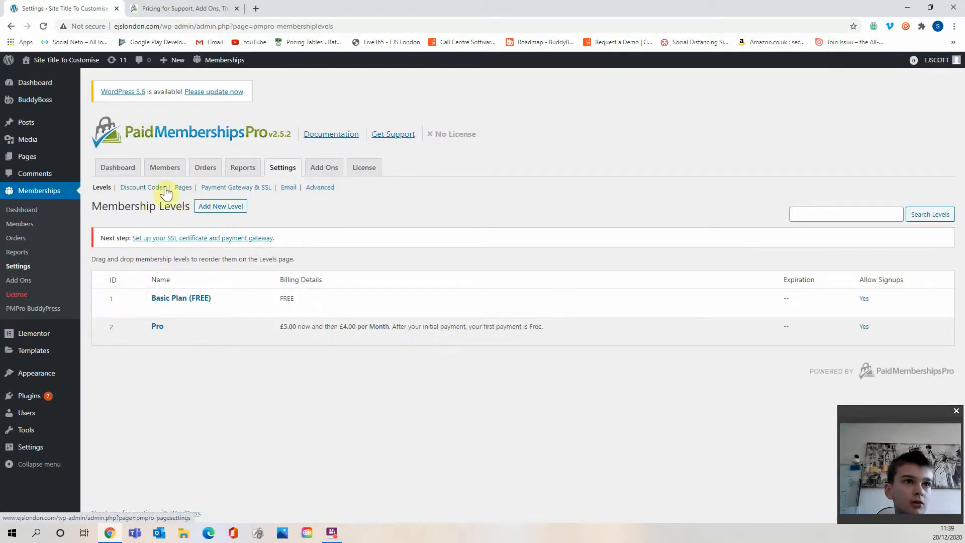
left_click(143, 188)
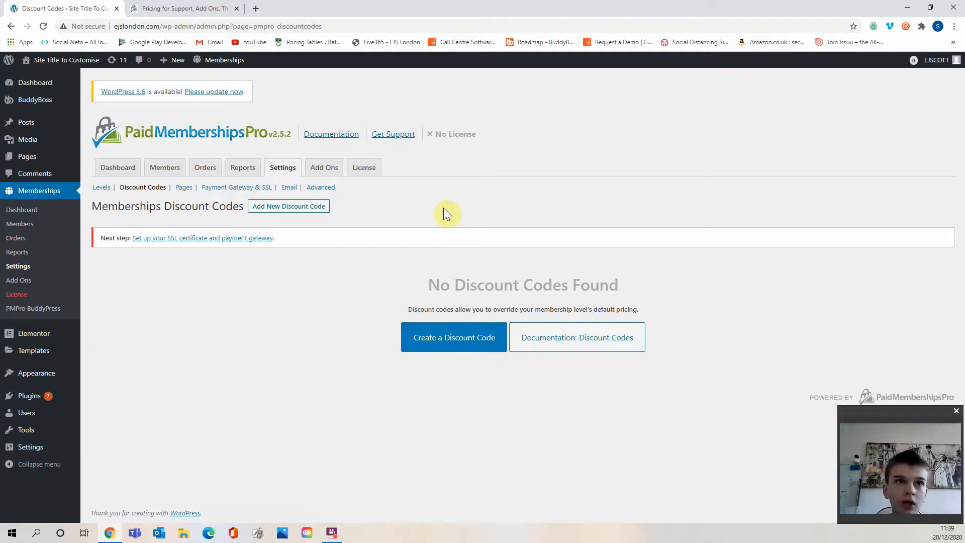
left_click(438, 334)
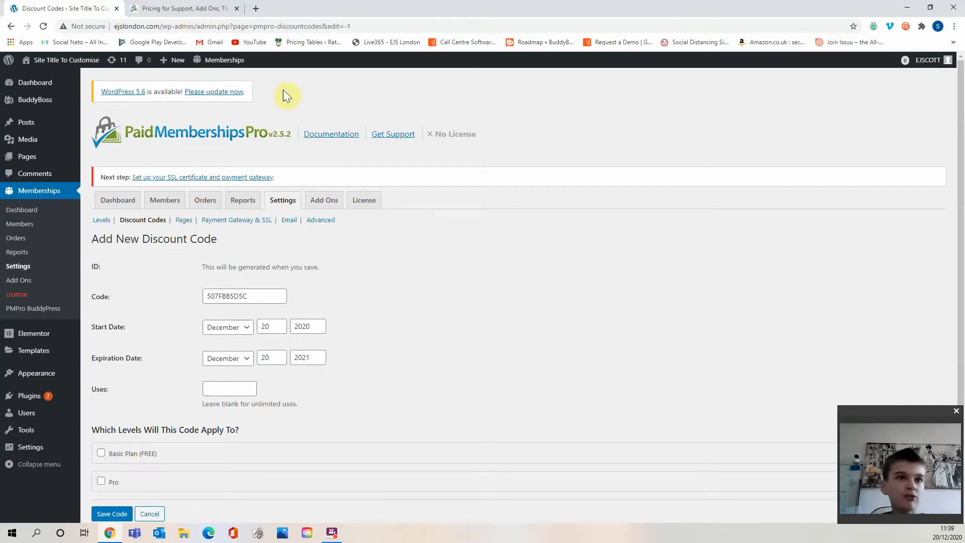
Set the discount code to XMASHOLS2020.
left_click_drag(272, 303, 188, 299)
key("BackSpace")
type("XMASHOLD")
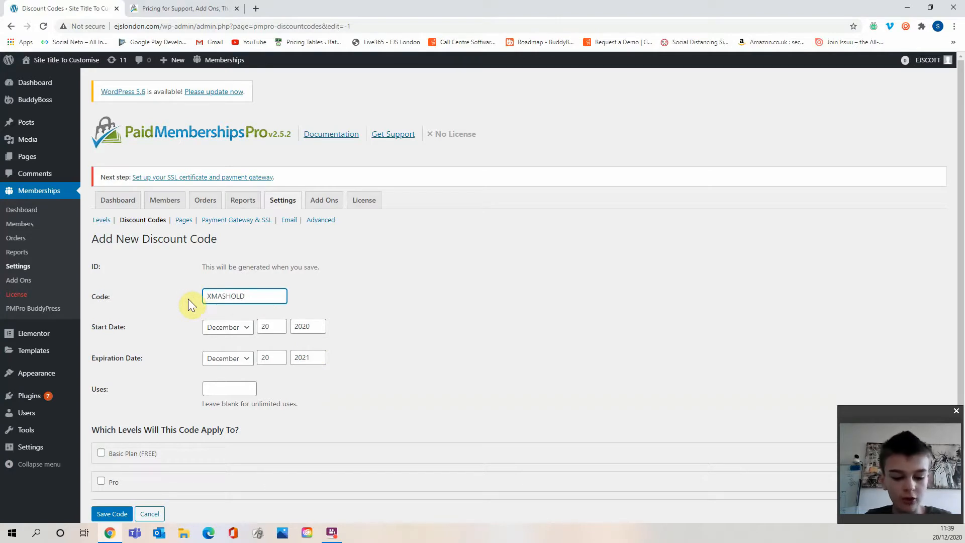
key("BackSpace")
type("S2020")
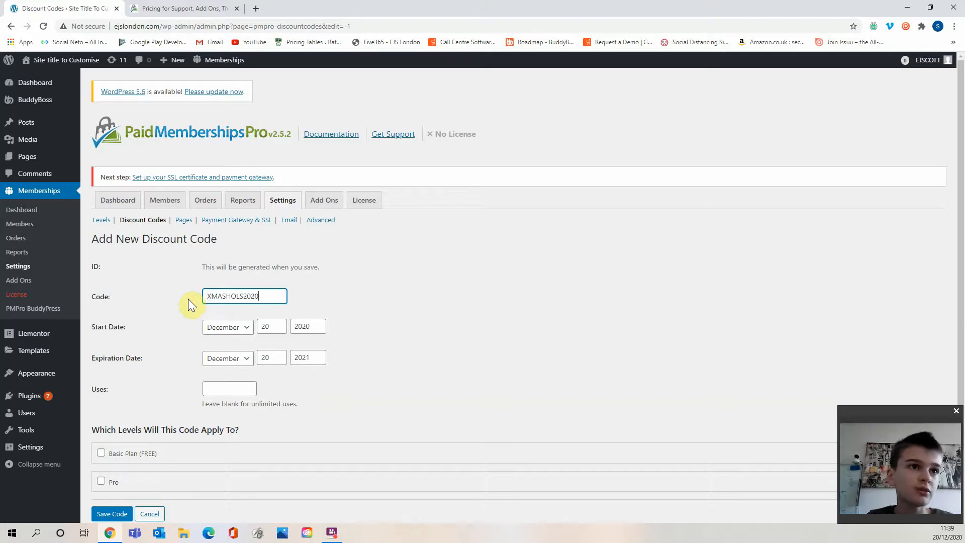
left_click(369, 285)
scroll(306, 320, "down", 2)
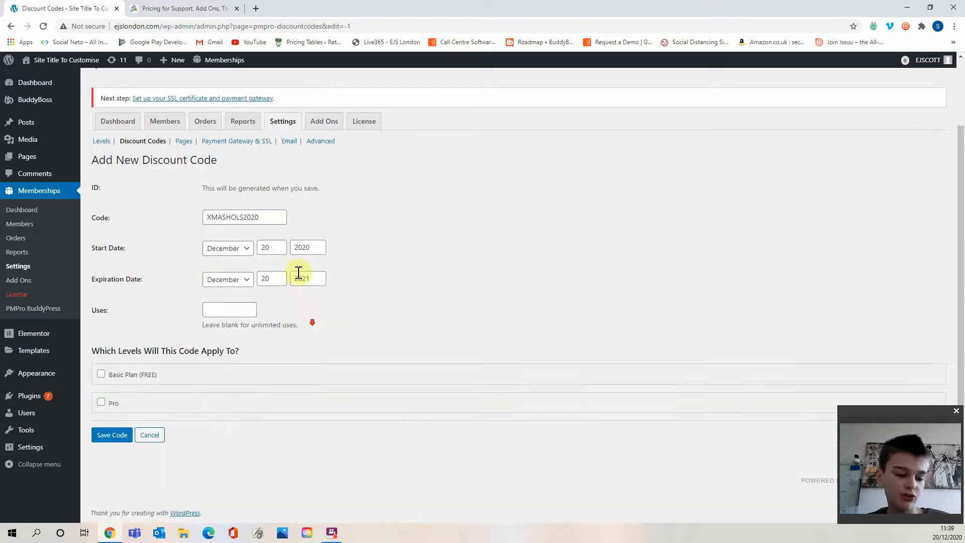
Set the code's expiration date to 1 January 2021.
left_click(226, 250)
left_click(178, 298)
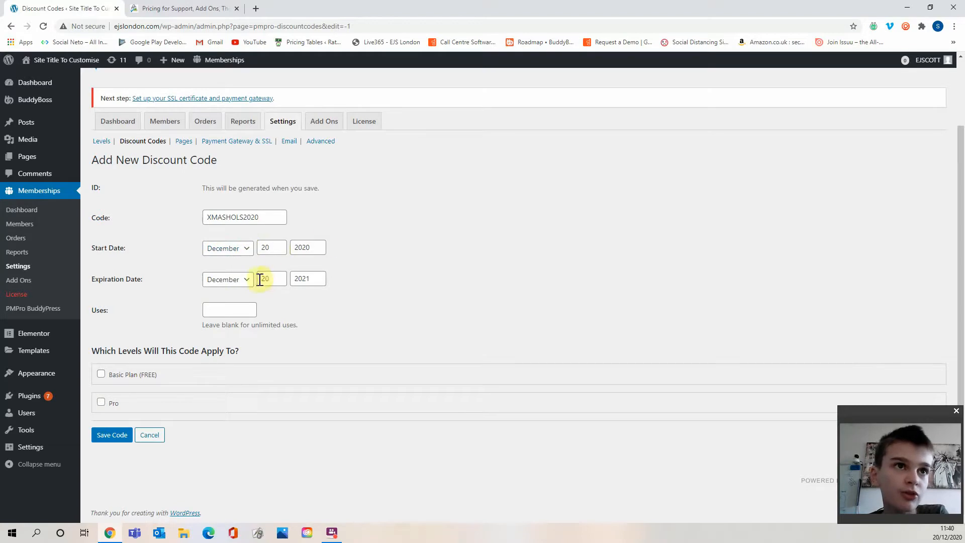
left_click(226, 281)
left_click(231, 294)
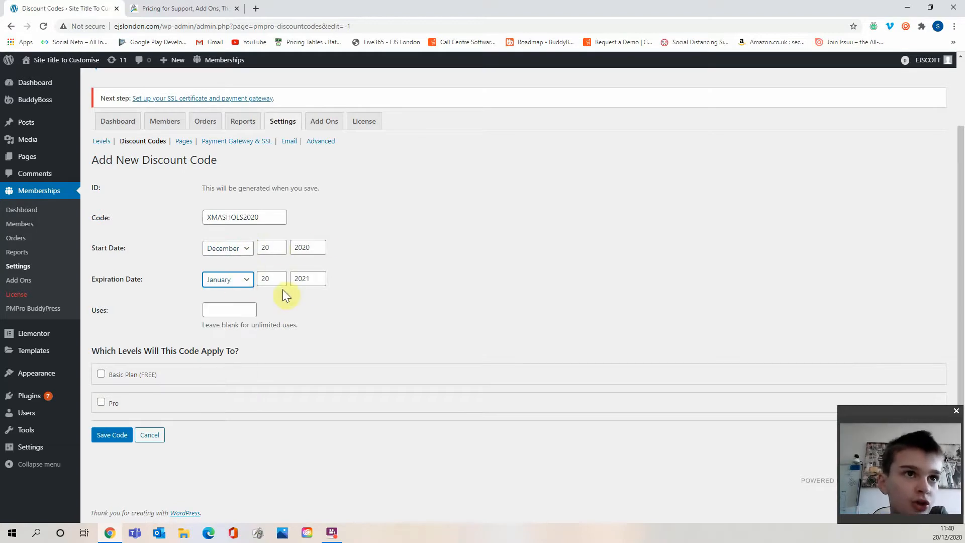
double_click(266, 278)
key("BackSpace")
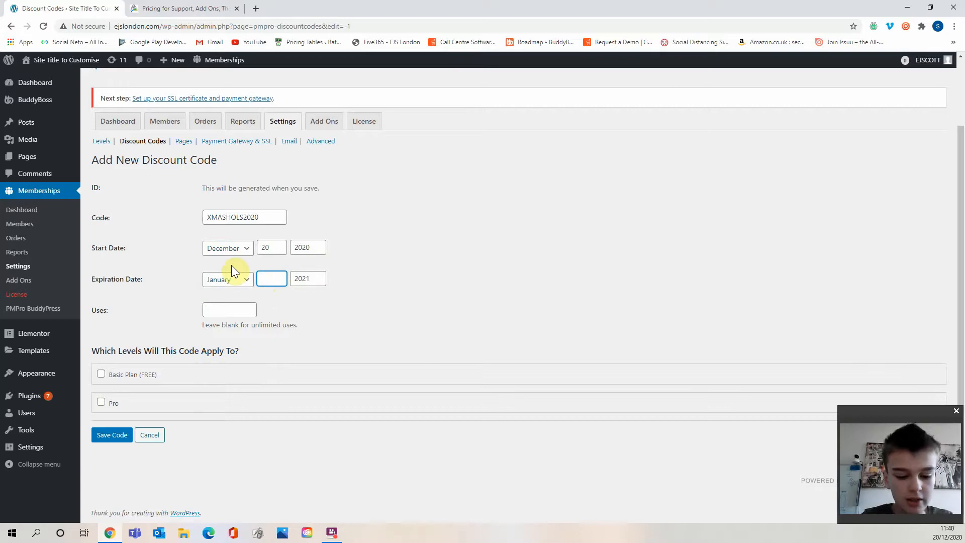
type("1")
left_click(395, 284)
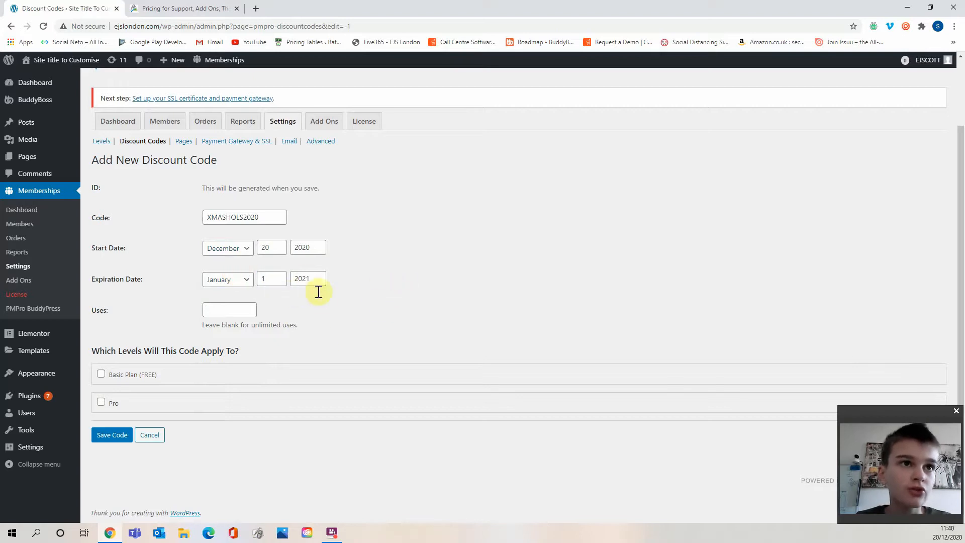
Set the code's expiration date to 27 December 2020.
left_click(240, 284)
left_click(225, 401)
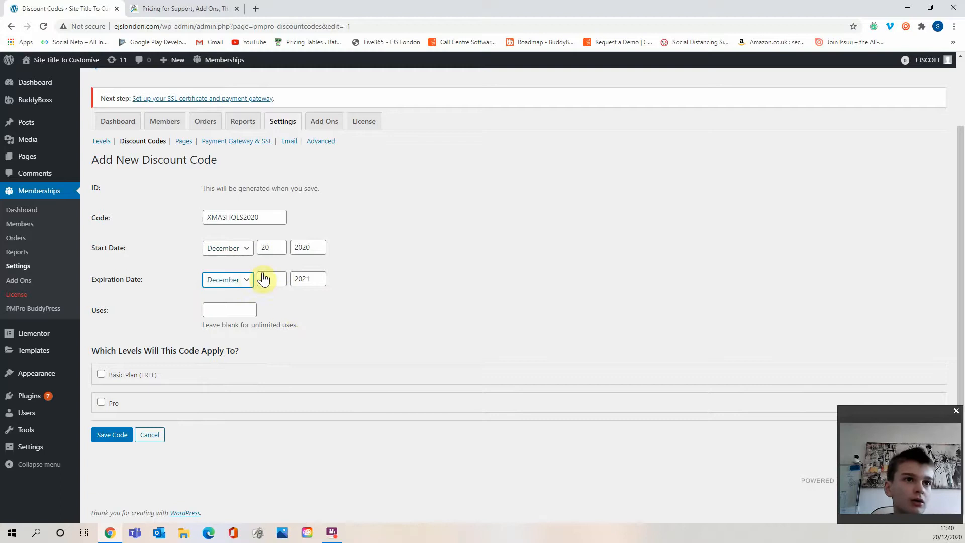
double_click(267, 278)
key("BackSpace")
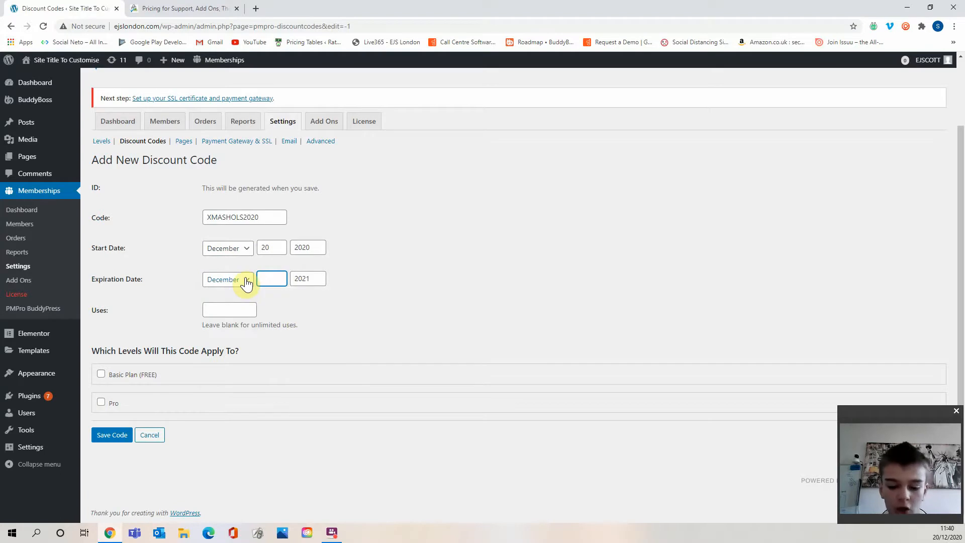
type("27")
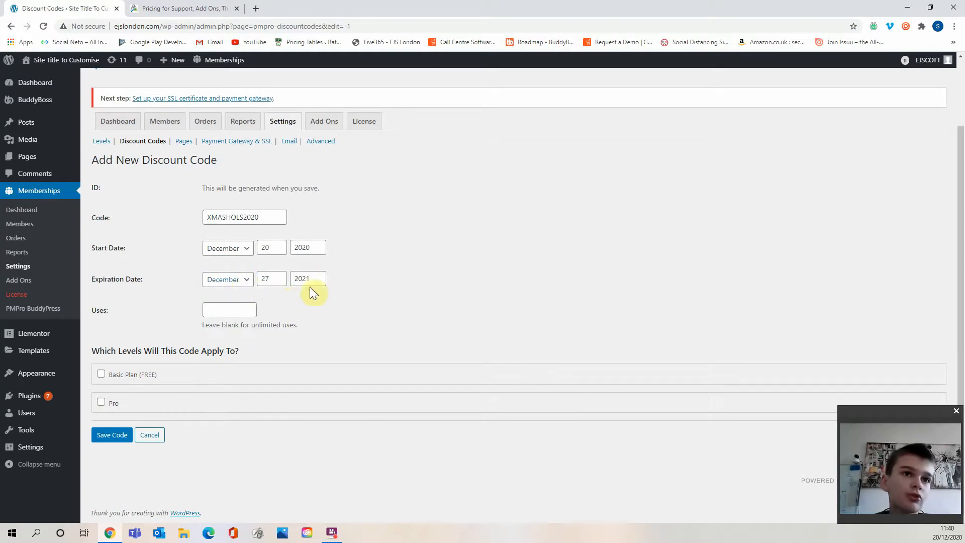
double_click(307, 278)
key("BackSpace")
type("202")
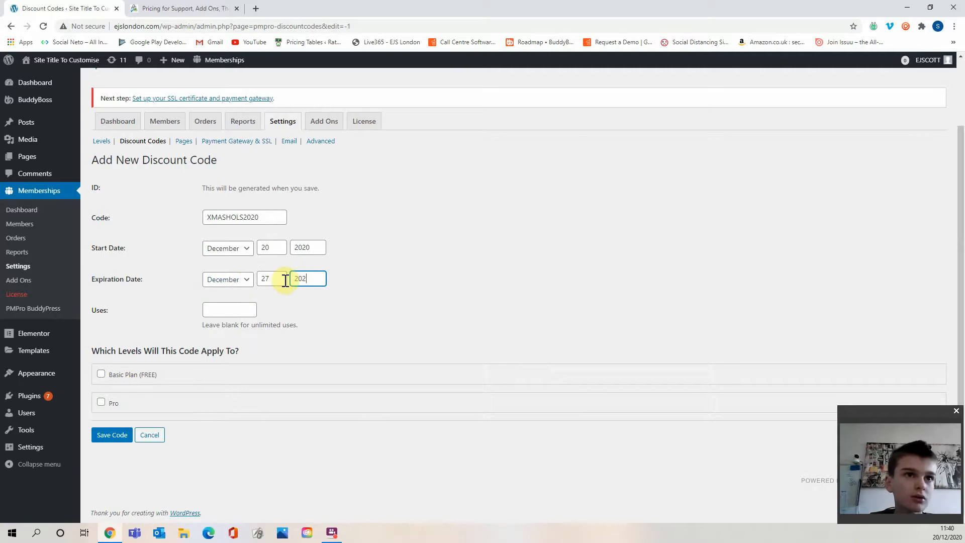
type("0")
left_click(349, 309)
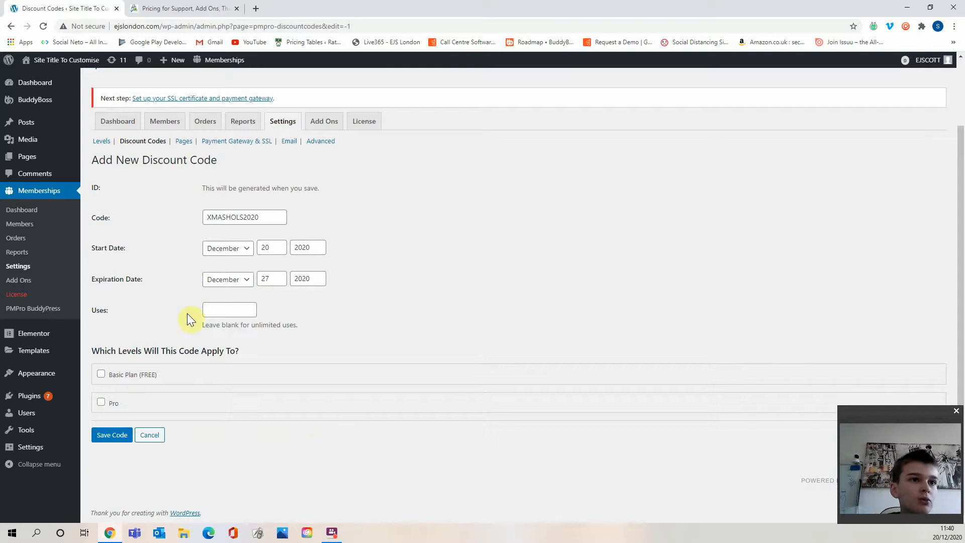
Make the code apply only to the Pro membership level.
left_click_drag(296, 325, 252, 325)
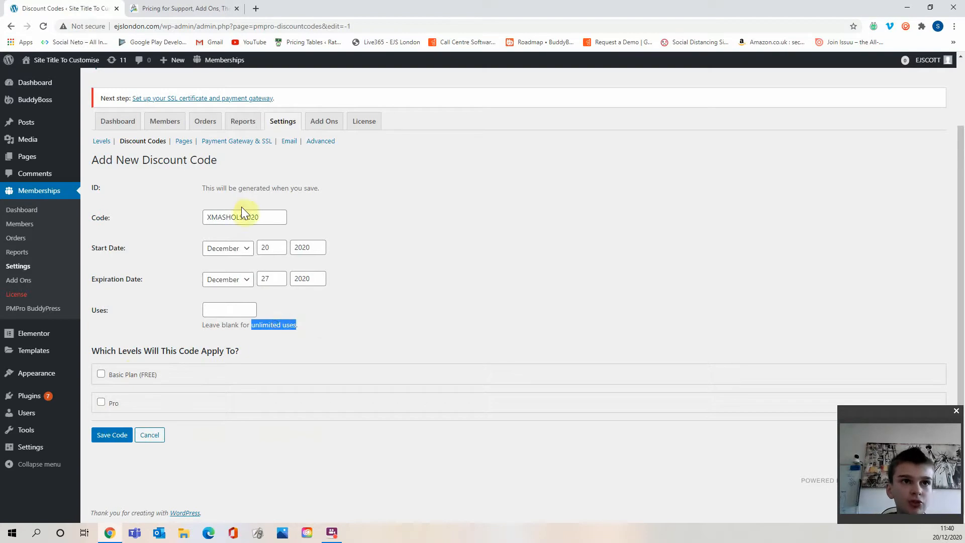
left_click(307, 324)
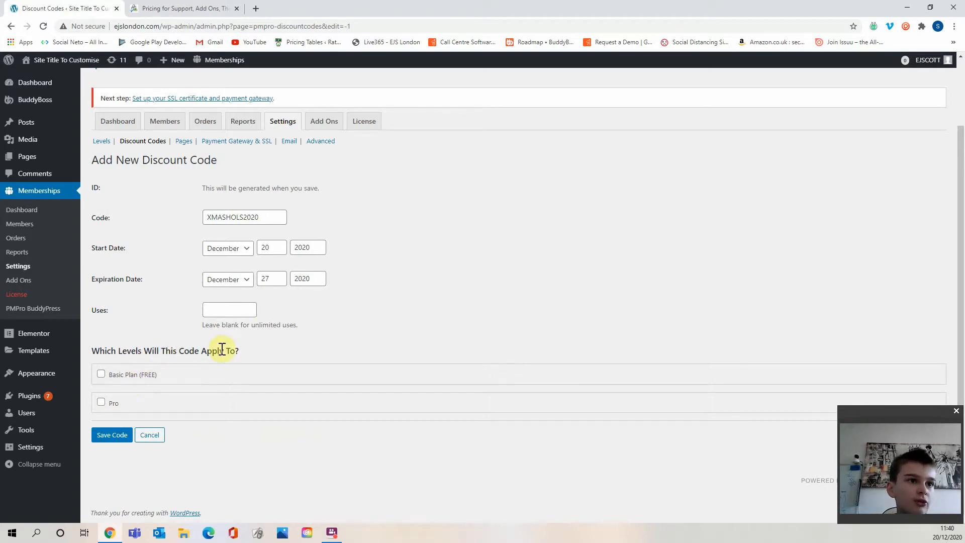
left_click(132, 374)
scroll(143, 227, "down", 2)
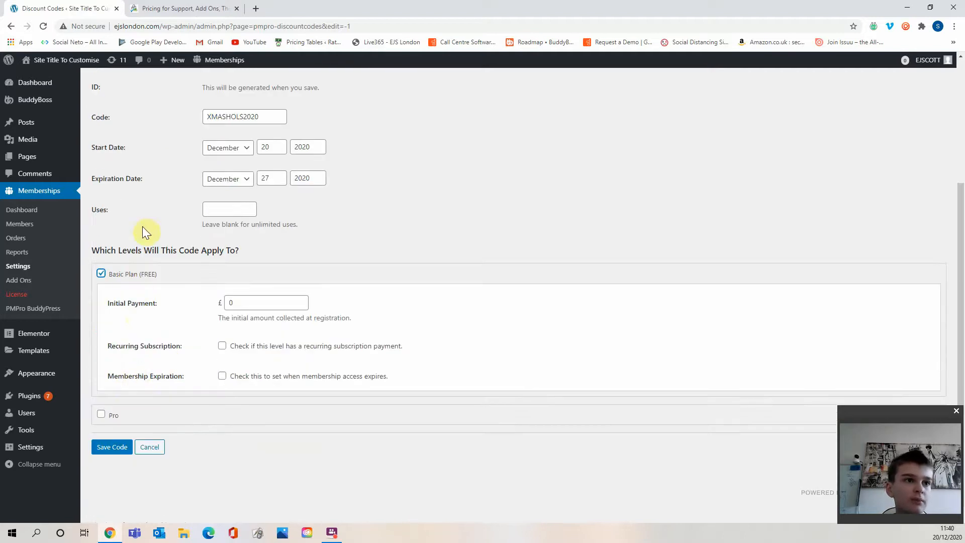
left_click(156, 274)
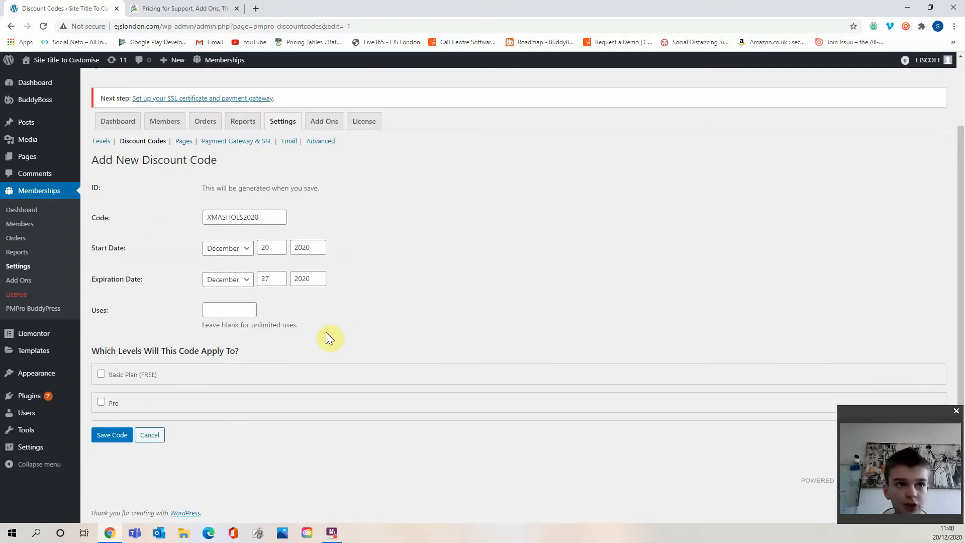
left_click(111, 404)
scroll(308, 319, "down", 4)
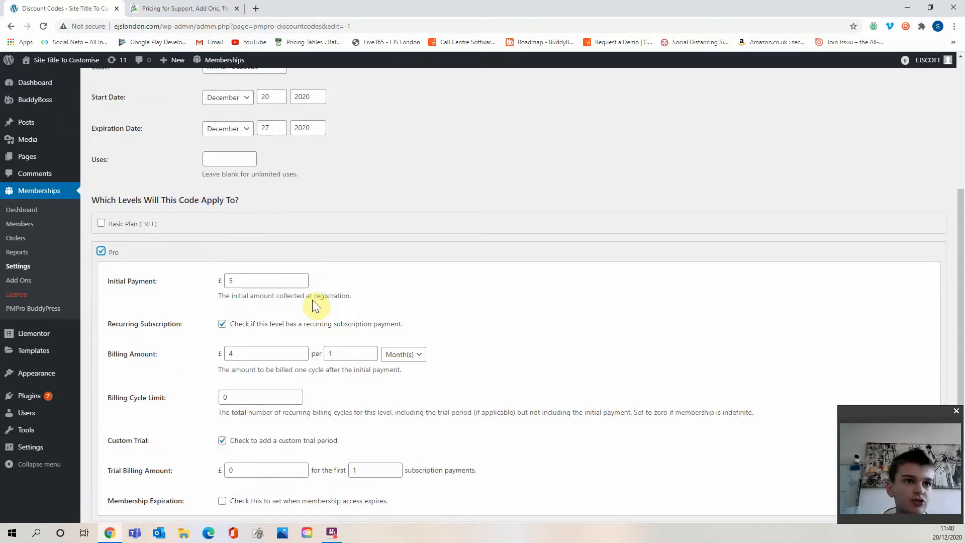
Set the Pro level's discounted initial payment to 2.50.
left_click(289, 228)
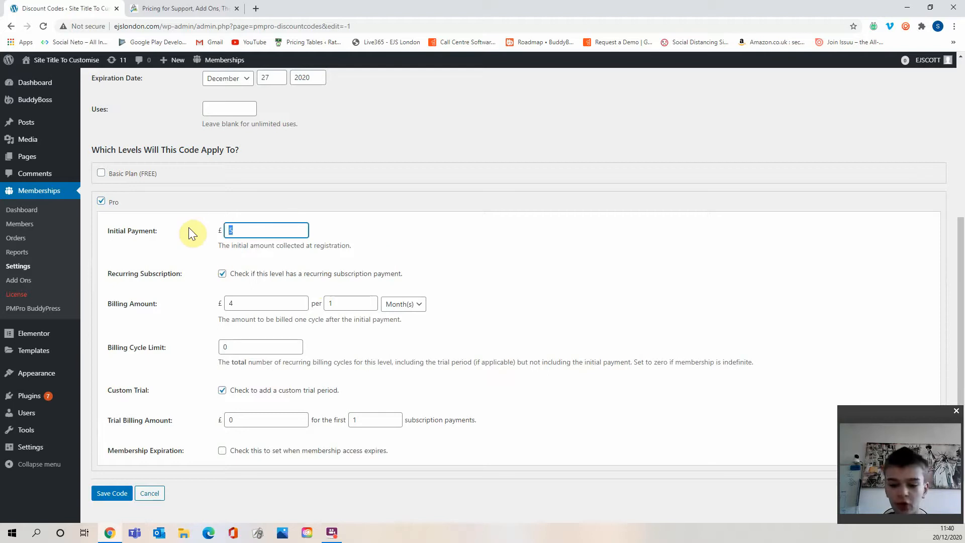
key("BackSpace")
type("2.5")
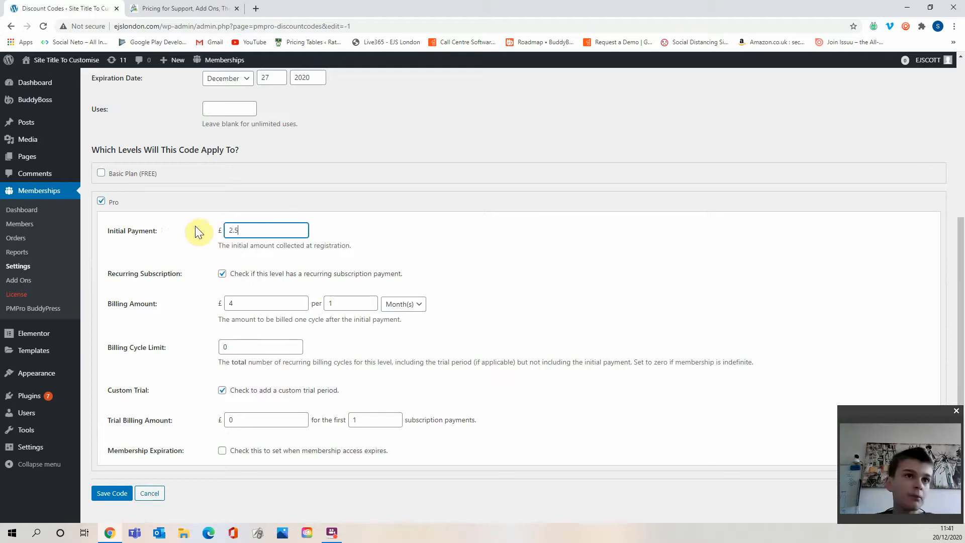
left_click(349, 234)
scroll(310, 247, "down", 1)
scroll(310, 246, "down", 1)
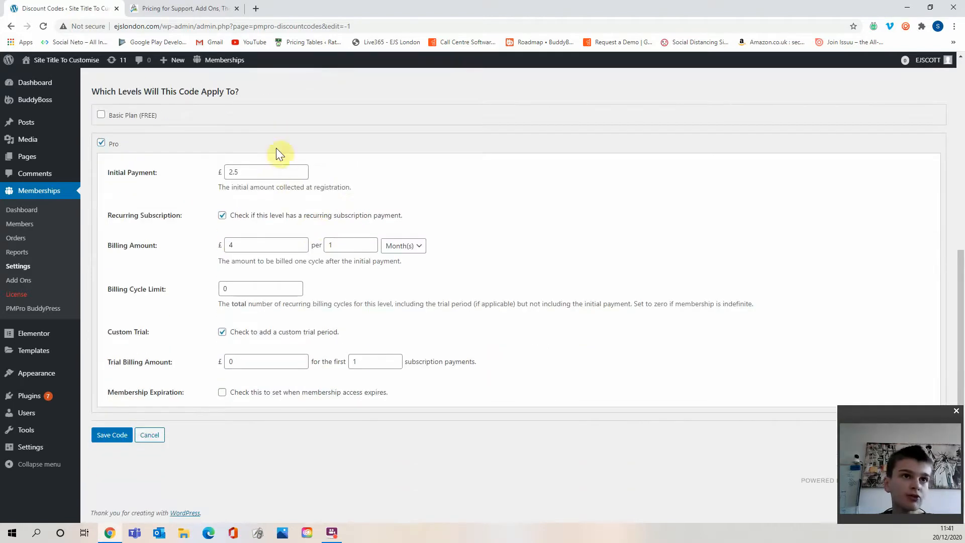
left_click(276, 172)
type("0")
left_click(349, 183)
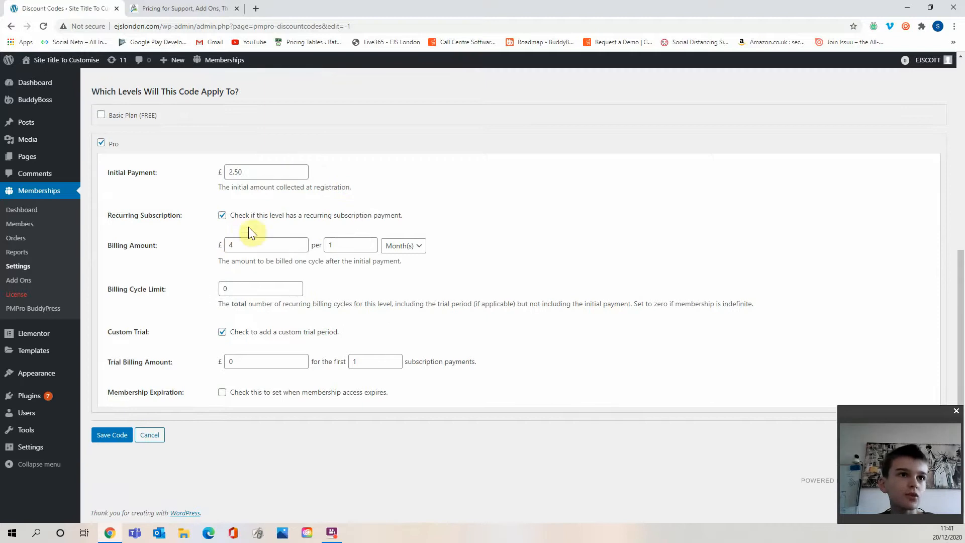
Set the Pro level's discounted recurring billing amount to 3 per month.
left_click(258, 245)
key("BackSpace")
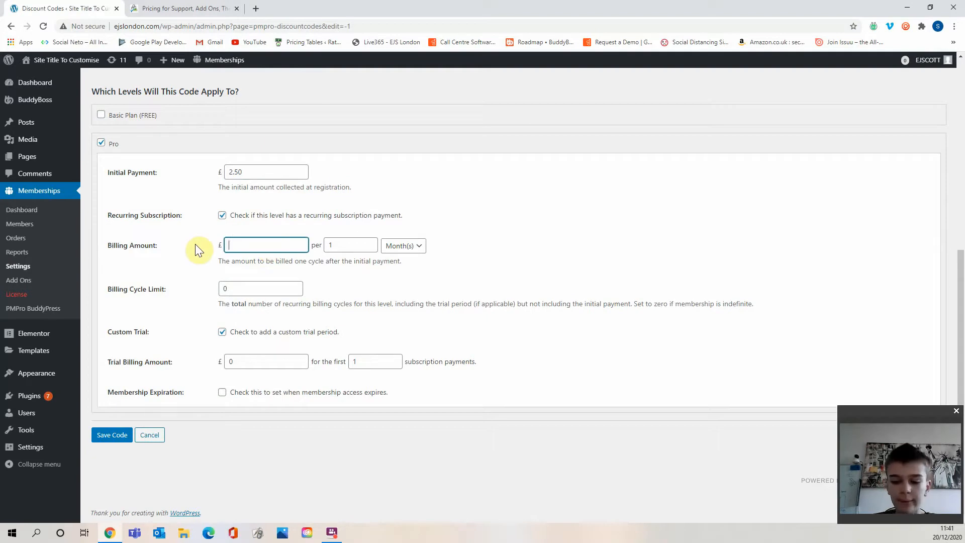
type("3.0")
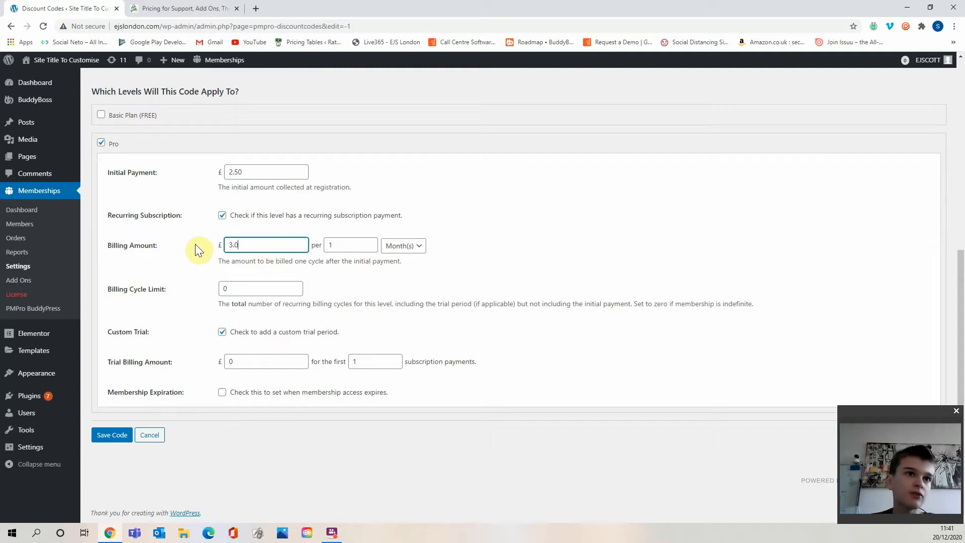
left_click(195, 244)
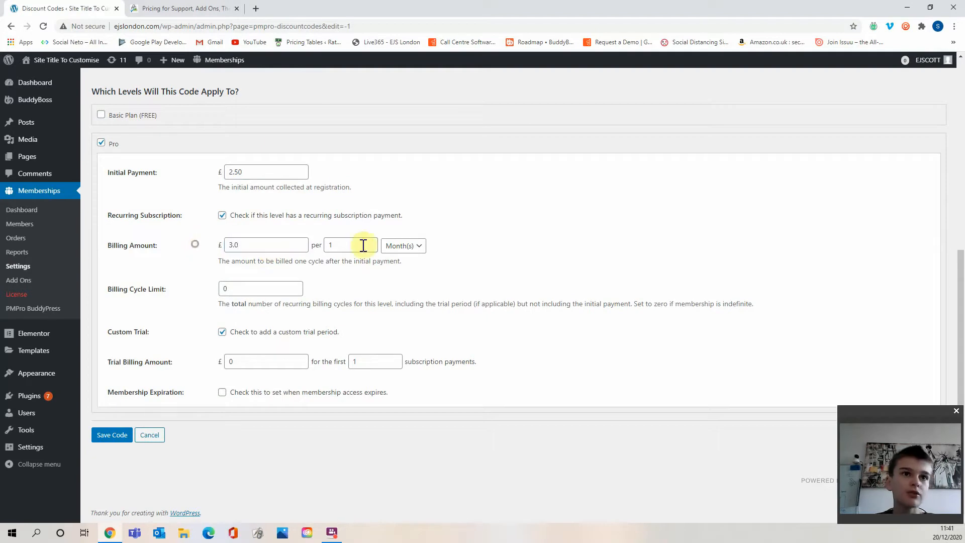
left_click(234, 245)
key("BackSpace")
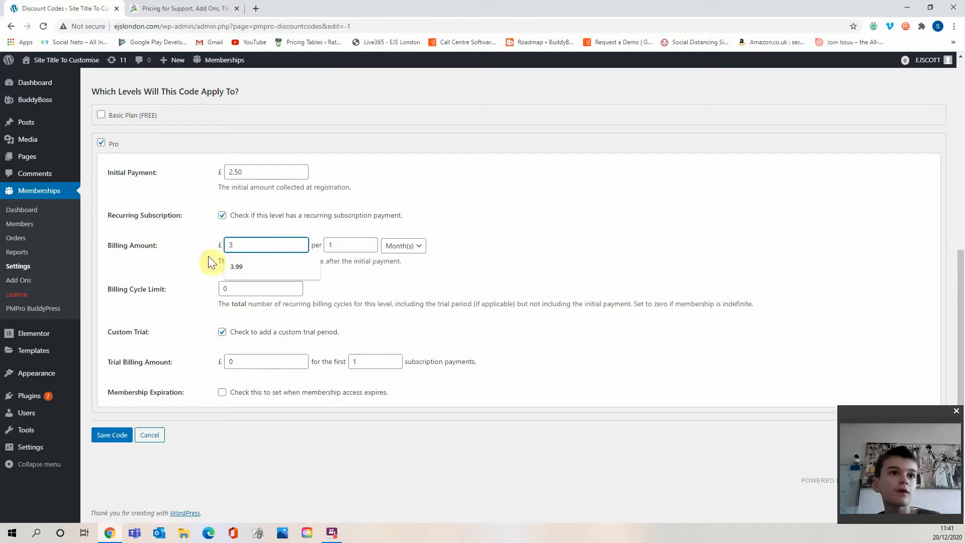
left_click(163, 254)
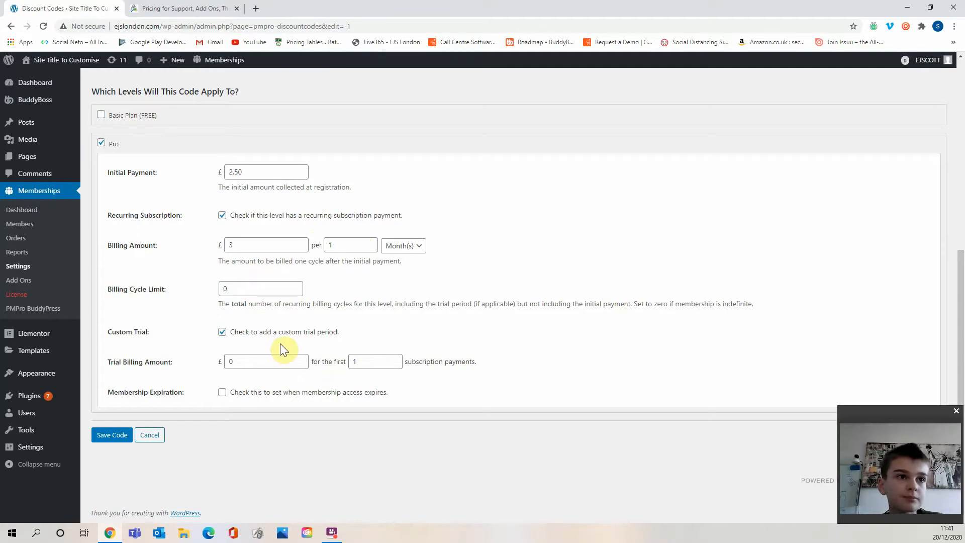
Save the new discount code.
left_click(249, 289)
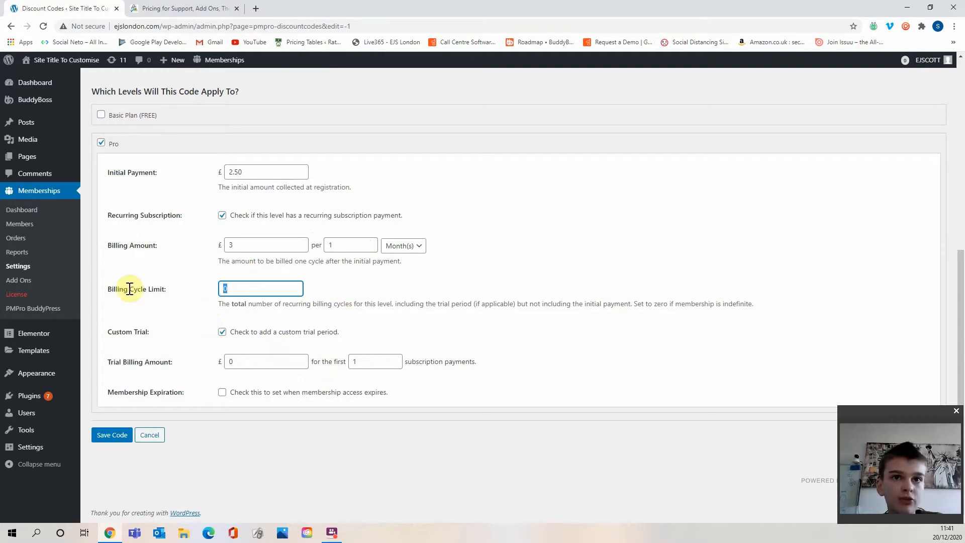
left_click(460, 311)
left_click_drag(492, 305, 543, 304)
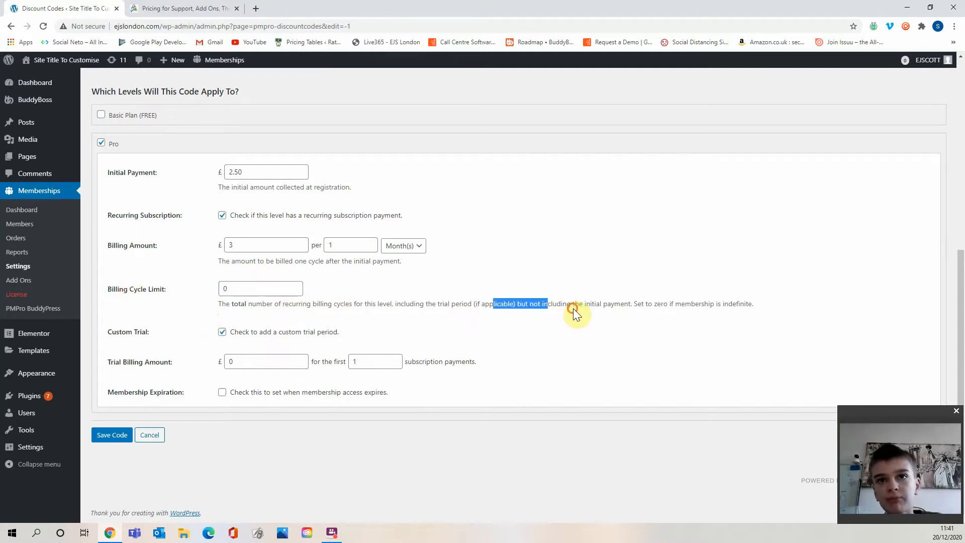
left_click(573, 309)
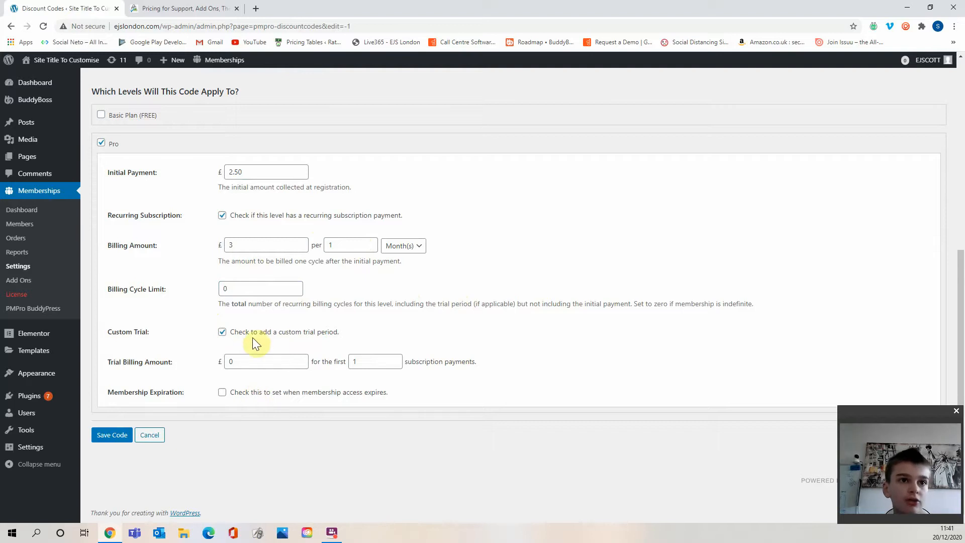
left_click(110, 435)
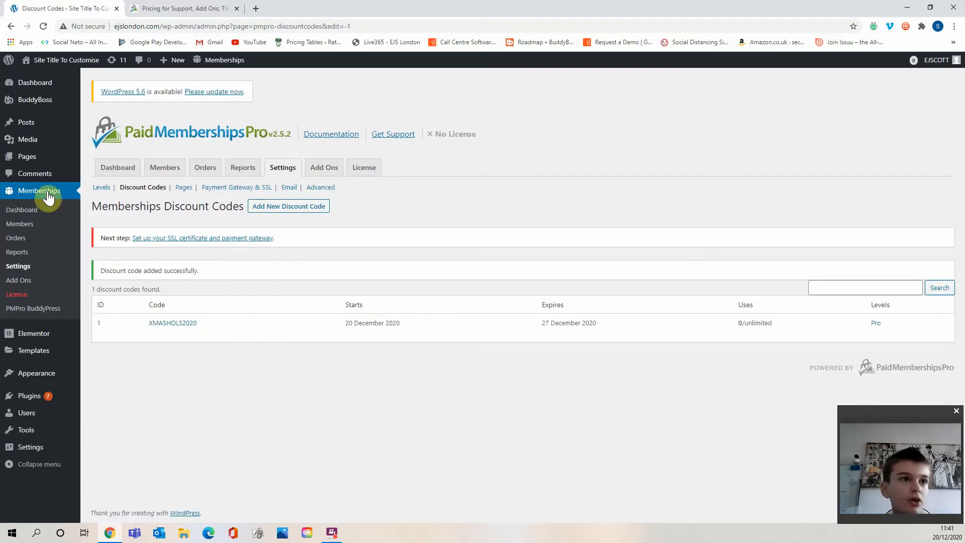
On the front end, open the Groups page, go to checkout for the Pro level, and reveal the discount code field.
left_click(77, 77)
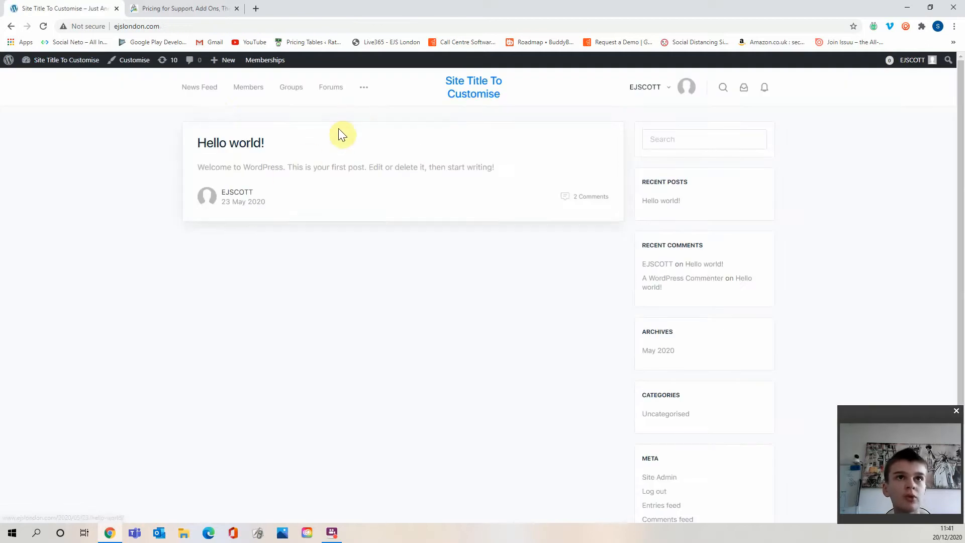
left_click(296, 93)
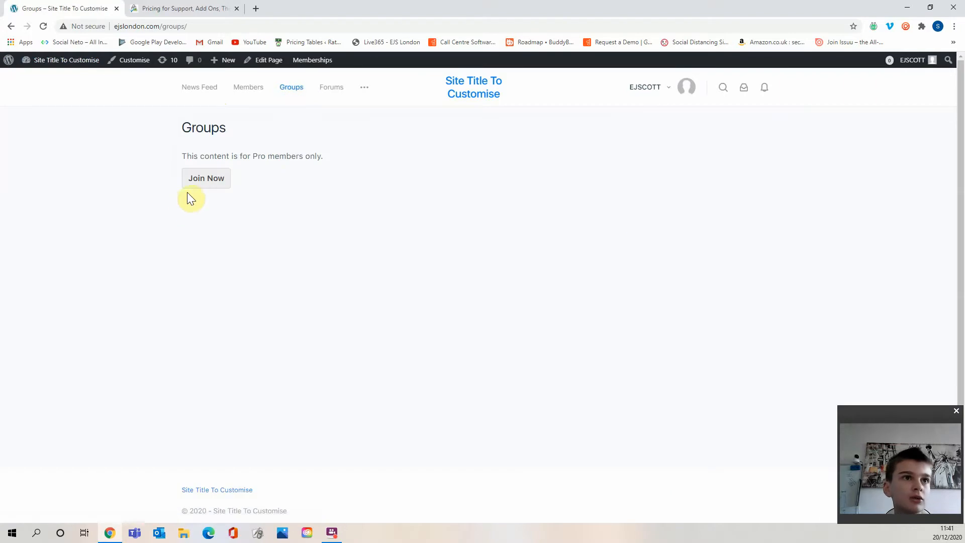
left_click(219, 182)
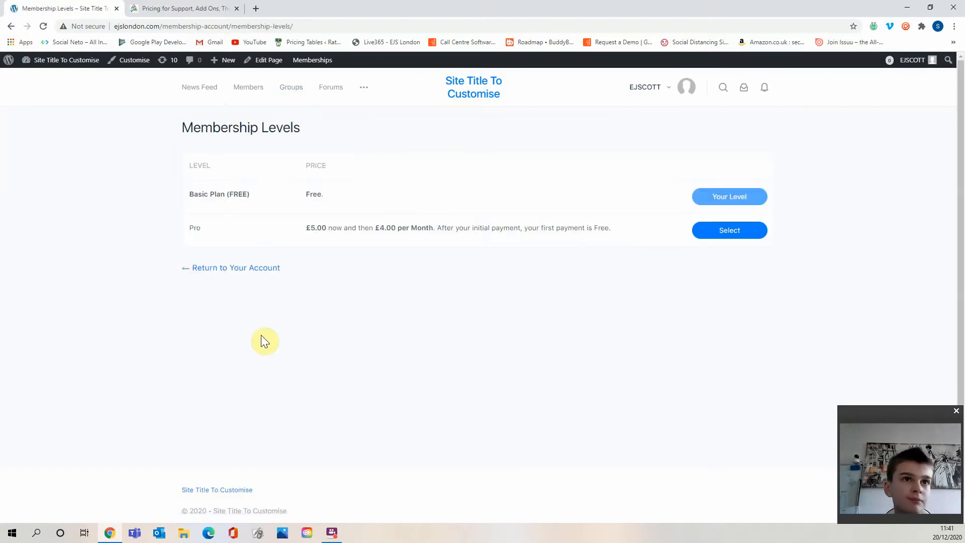
left_click_drag(326, 229, 501, 248)
left_click(501, 248)
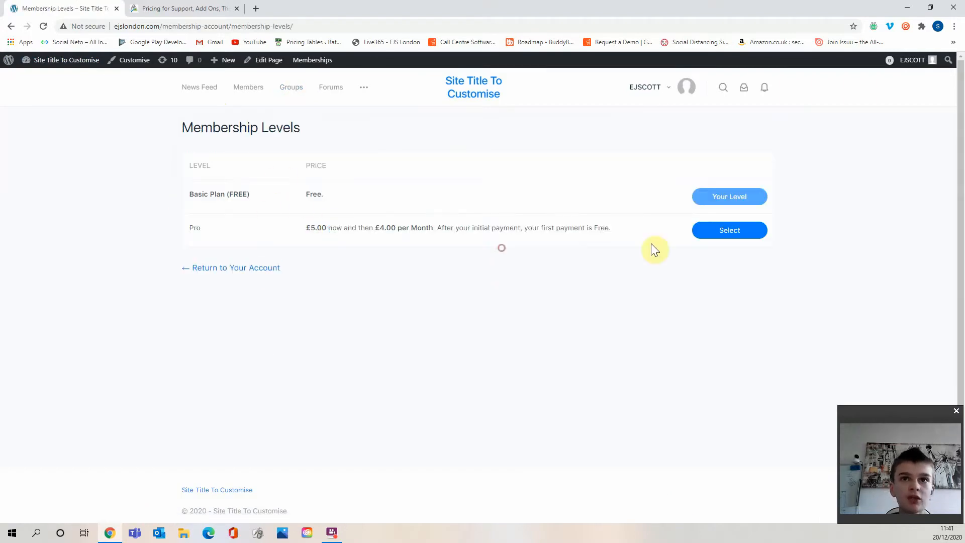
left_click(739, 227)
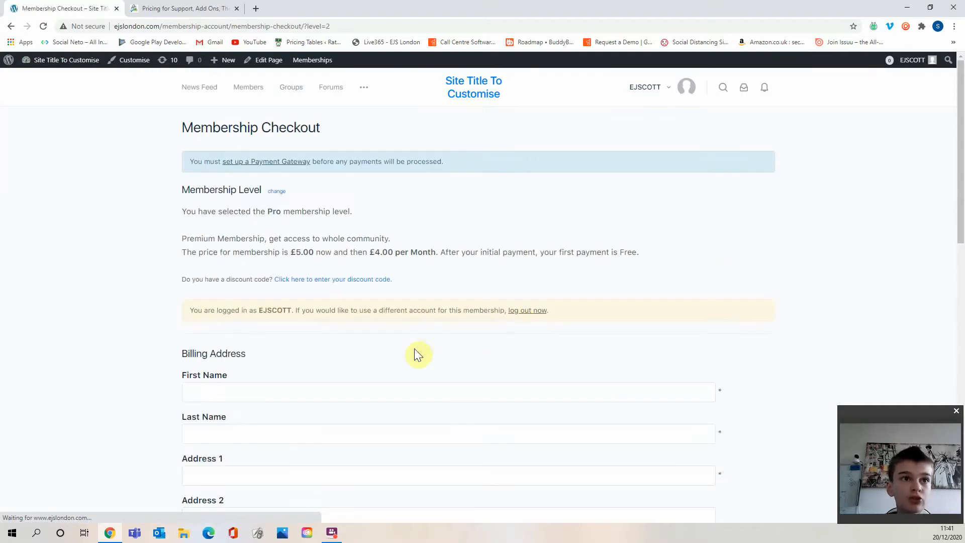
left_click_drag(216, 281, 247, 282)
left_click(247, 281)
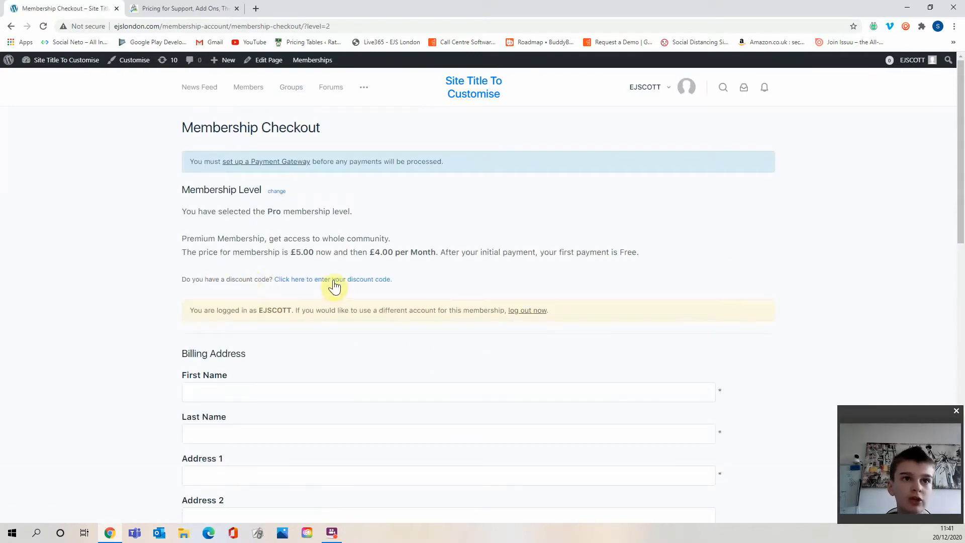
left_click(334, 280)
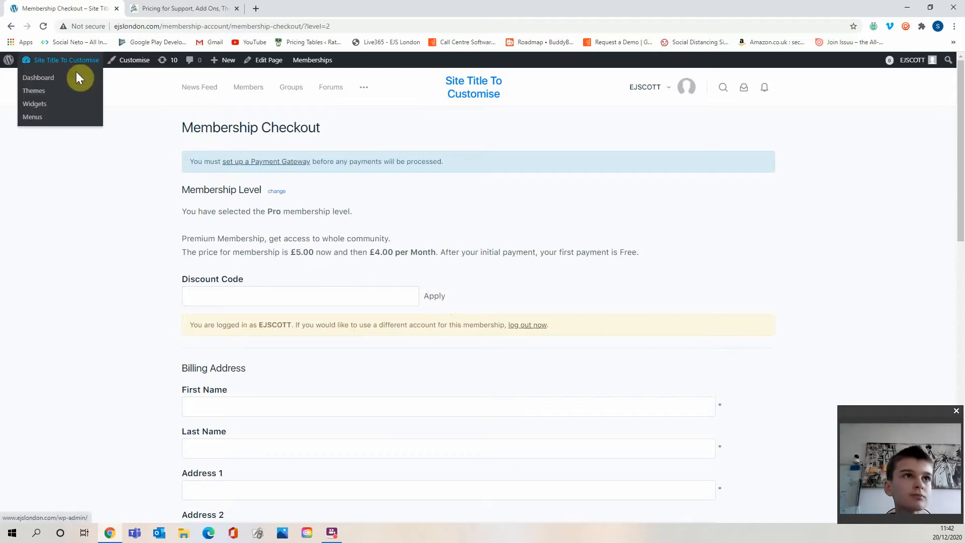
Open the membership email settings and replace the From Email with the site's subscriptions e-mail address.
left_click(76, 76)
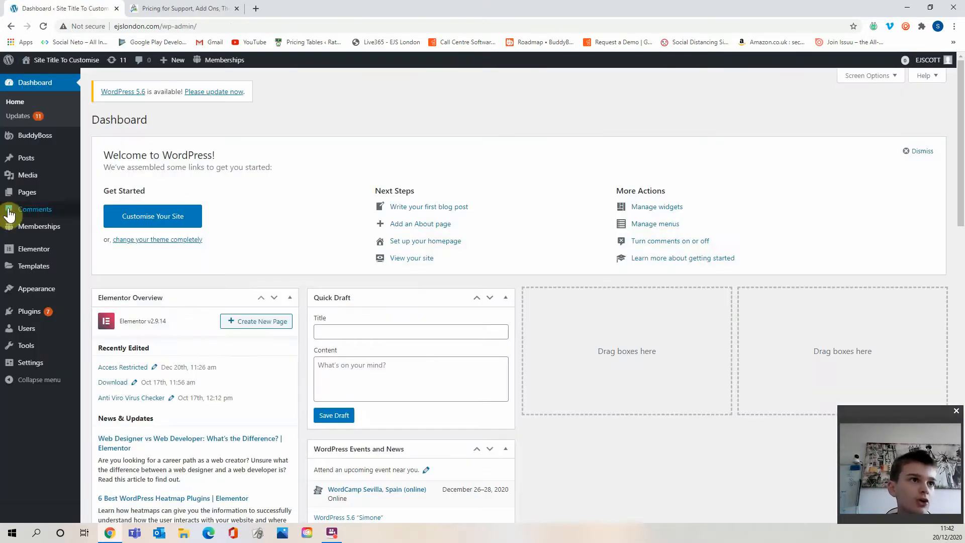
mouse_move(52, 229)
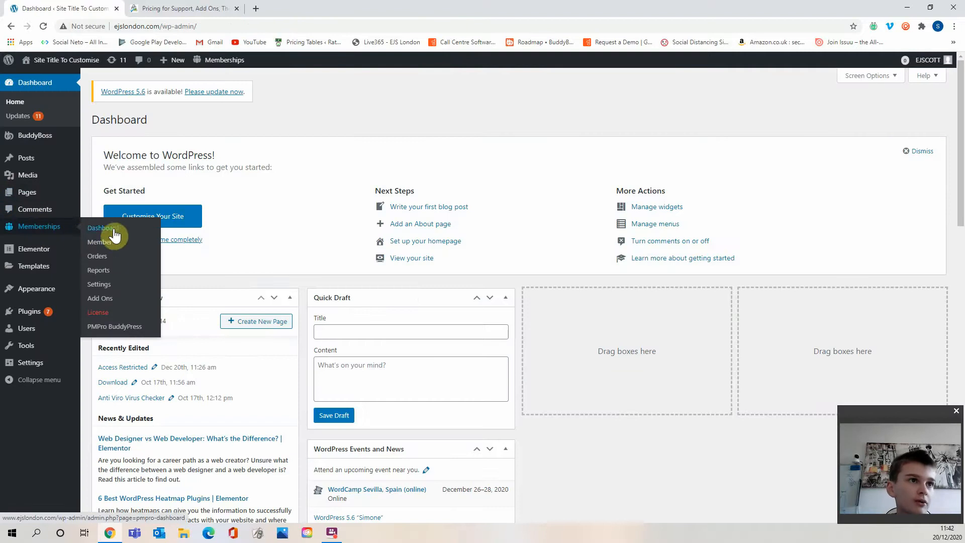
left_click(106, 285)
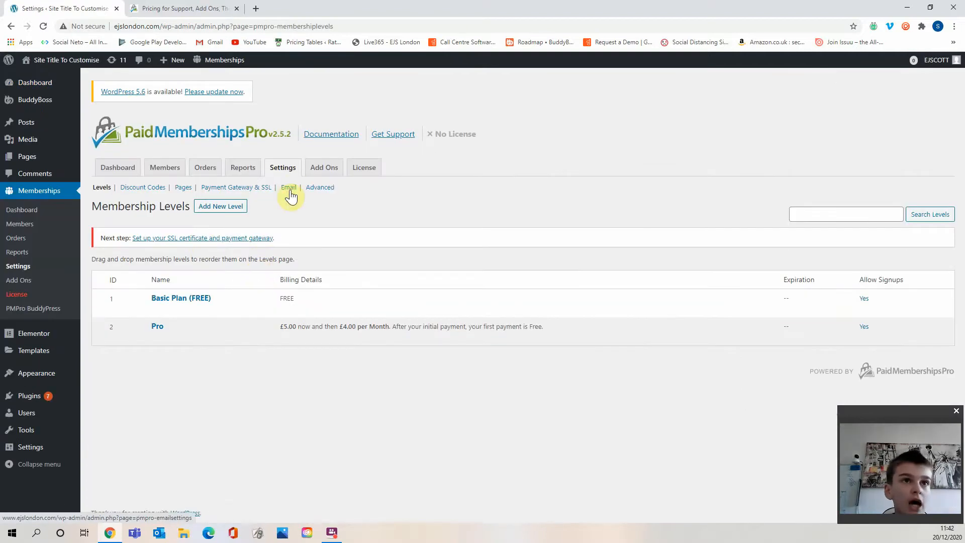
left_click(260, 191)
left_click(289, 187)
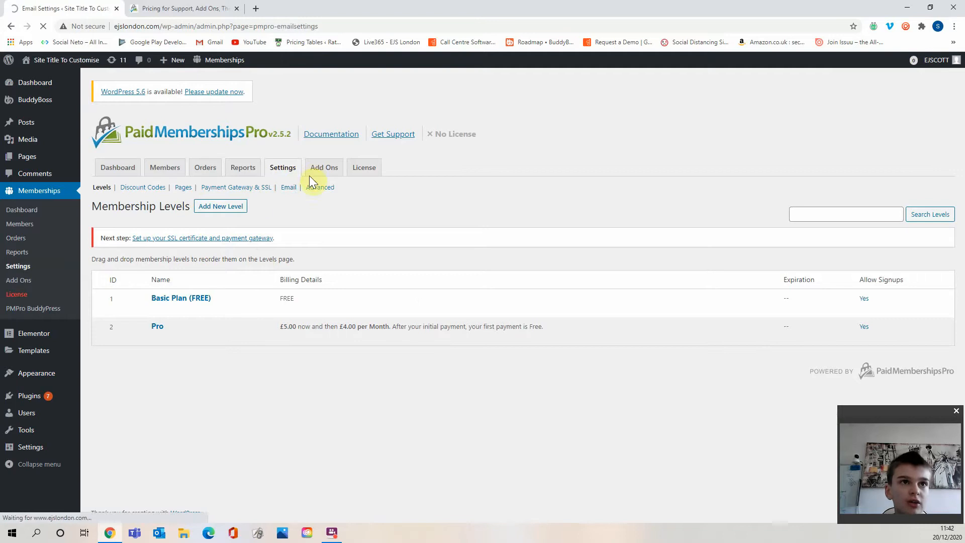
scroll(297, 215, "down", 2)
left_click(304, 201)
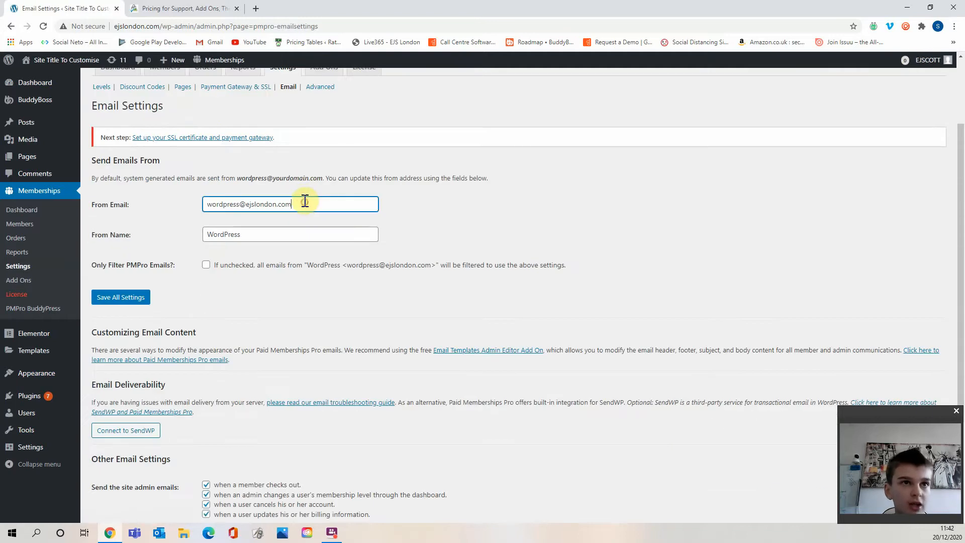
left_click_drag(121, 177, 203, 182)
left_click(223, 178)
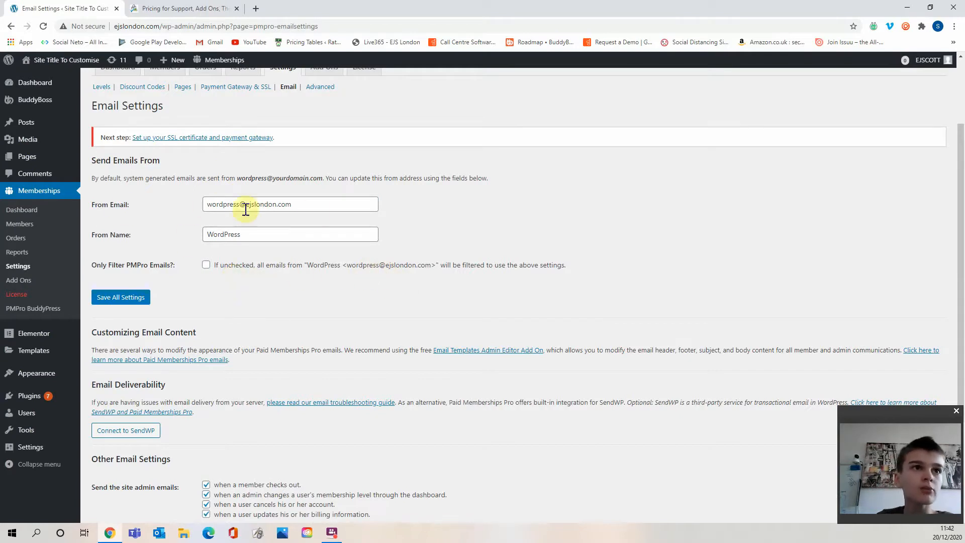
left_click_drag(325, 205, 222, 203)
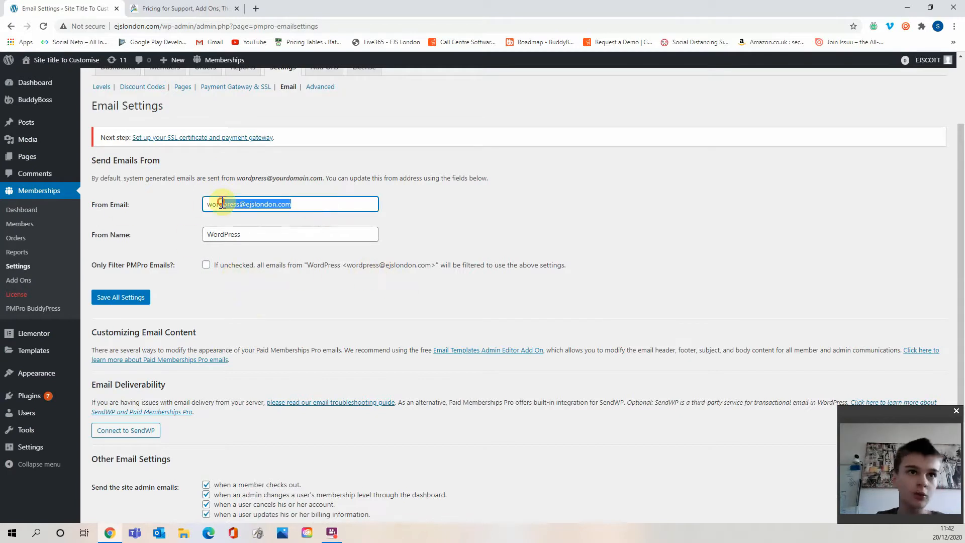
key("BackSpace")
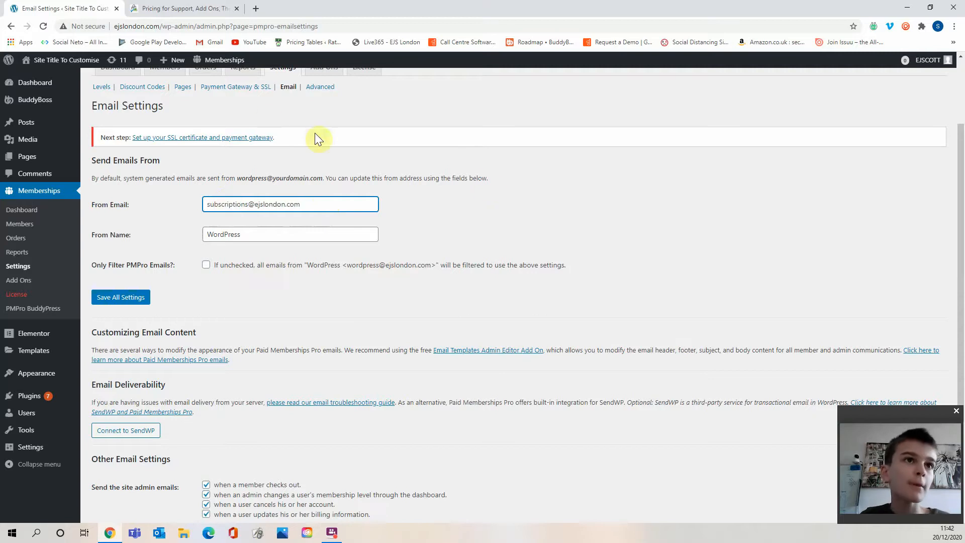
Set the From Name to EJS London - Membership.
left_click_drag(241, 234, 218, 229)
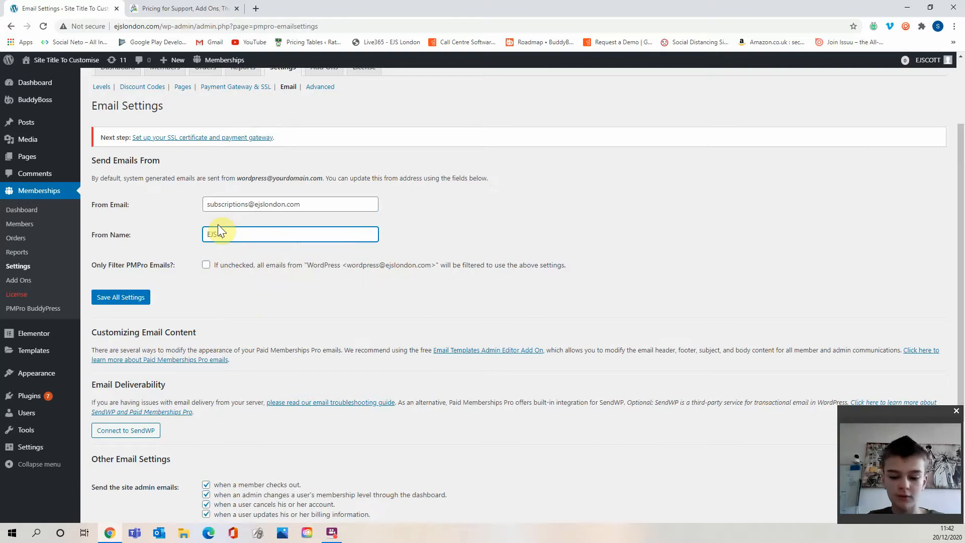
type("M")
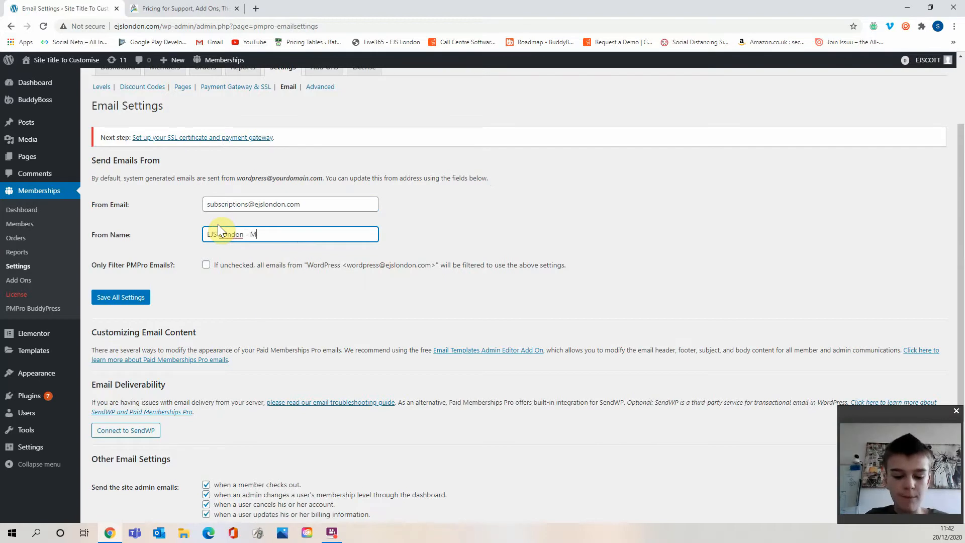
type("embership")
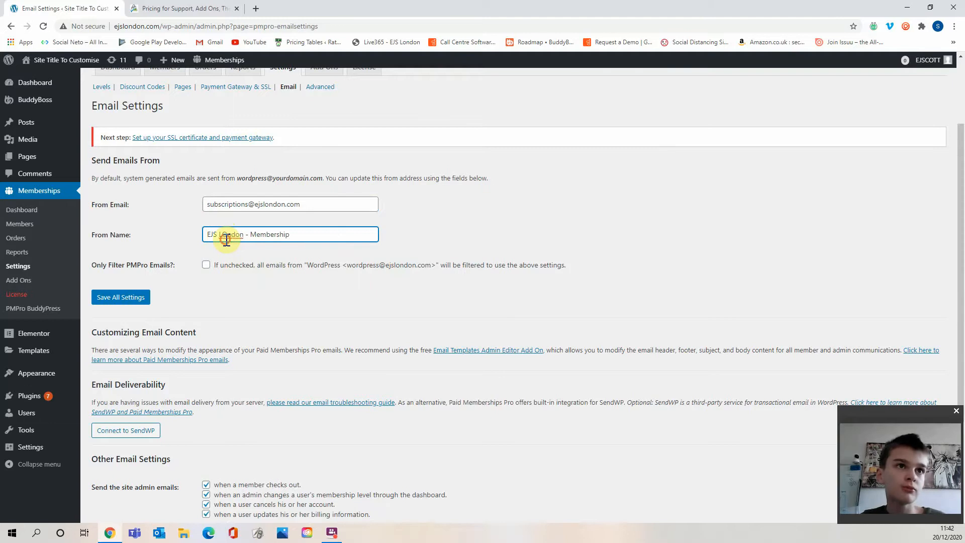
key("BackSpace")
type("o")
Enable Only Filter PMPro Emails and save the email settings.
left_click(327, 316)
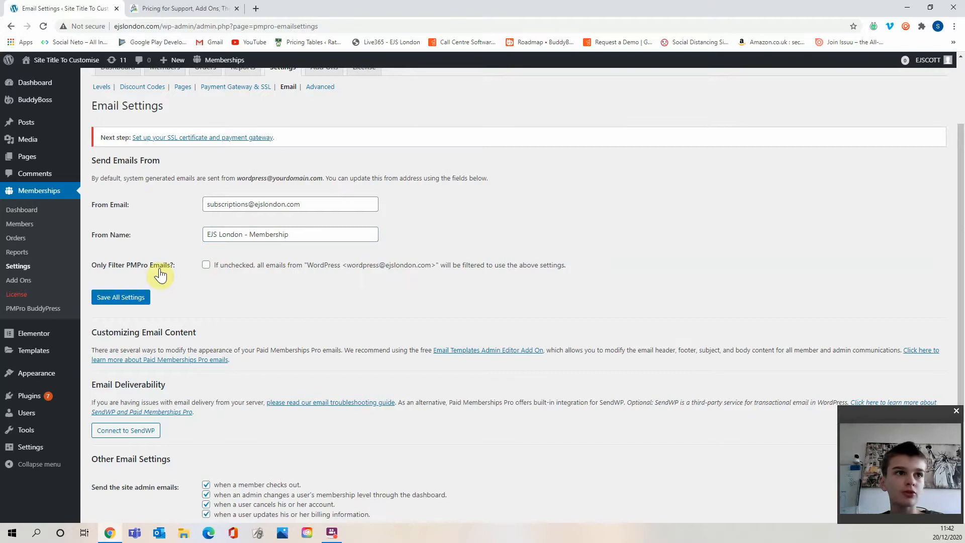
left_click(222, 268)
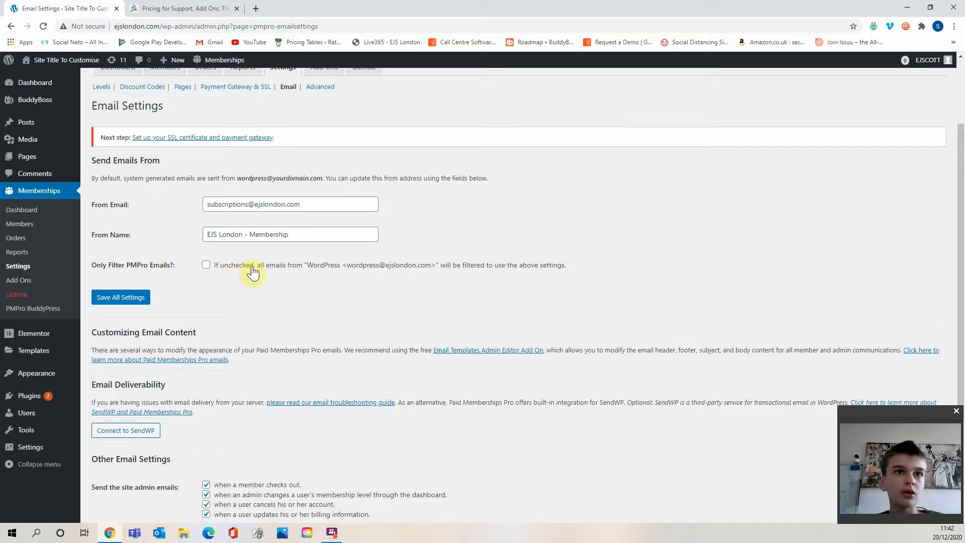
left_click(120, 298)
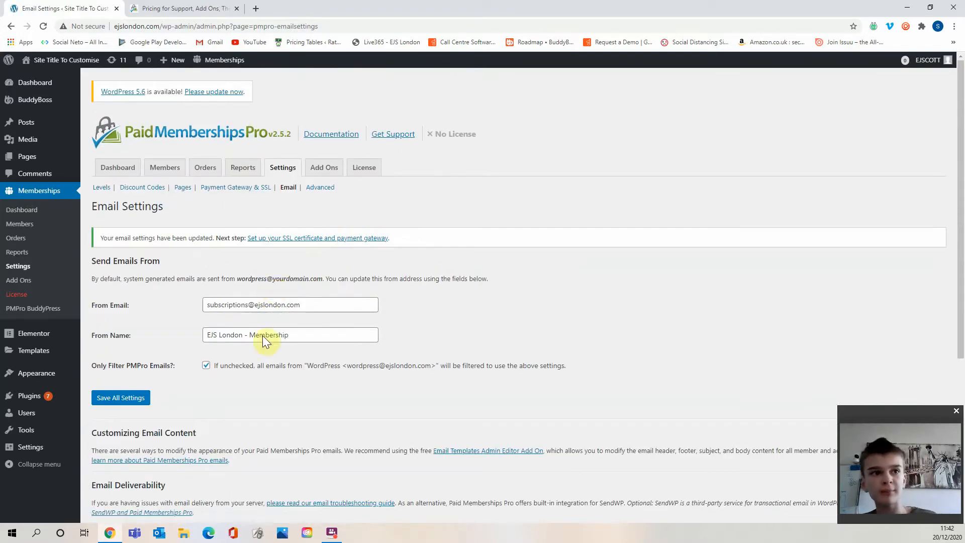
Enable the Default WP notification email for members.
scroll(296, 315, "down", 3)
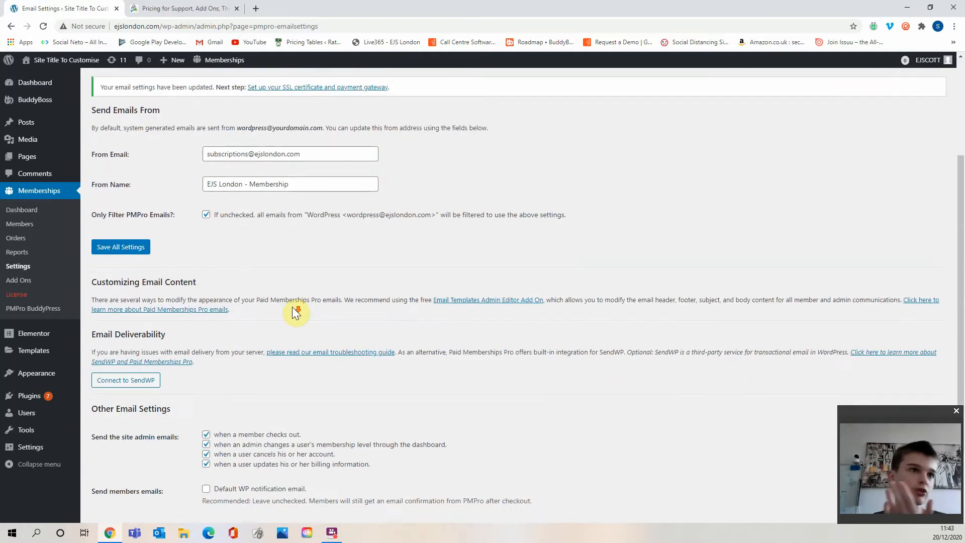
scroll(263, 328, "down", 1)
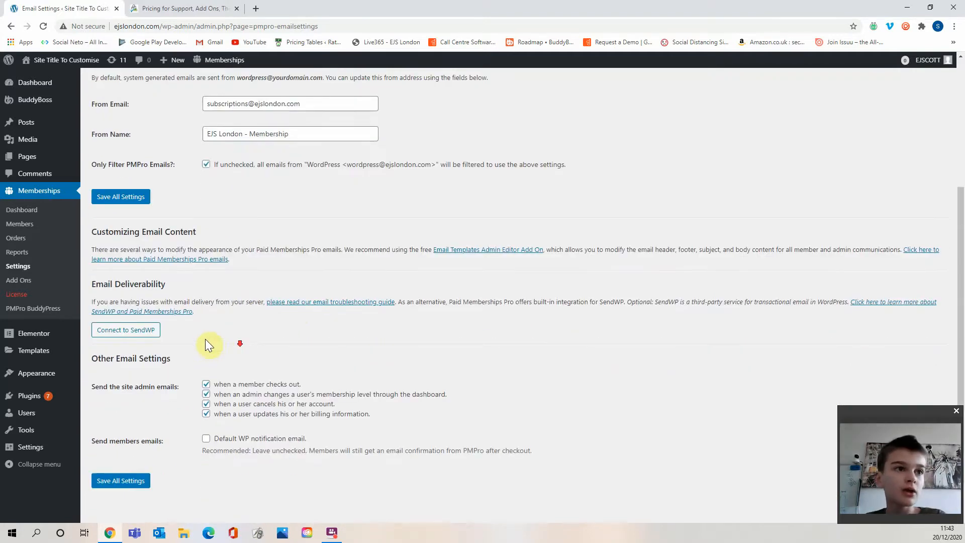
left_click_drag(201, 299, 220, 318)
left_click(219, 318)
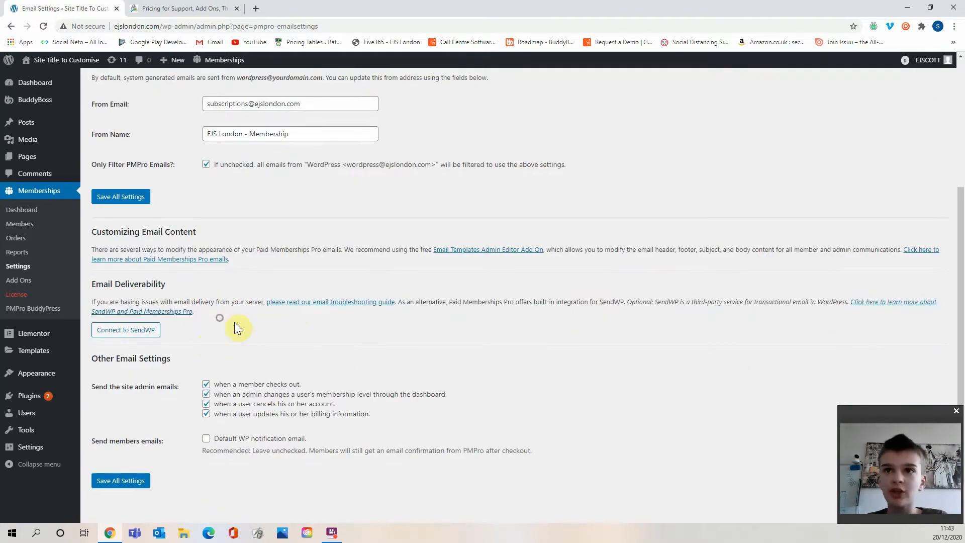
left_click_drag(581, 288, 686, 288)
left_click(687, 288)
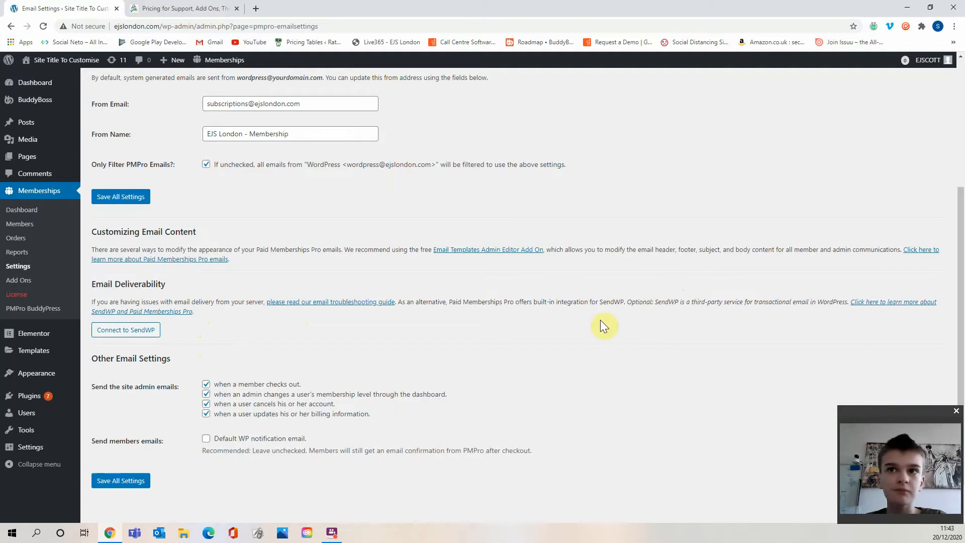
left_click_drag(116, 387, 154, 388)
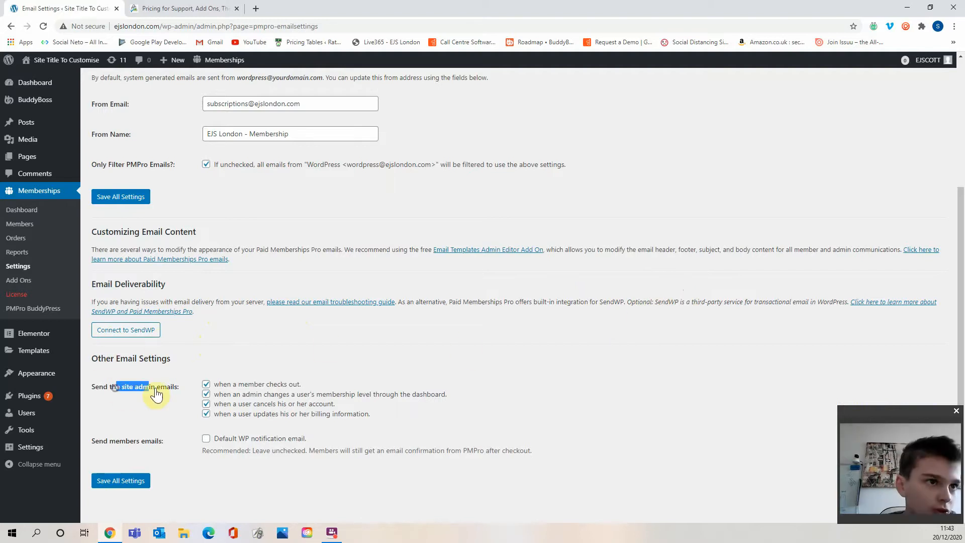
left_click(157, 387)
left_click_drag(168, 433, 253, 441)
left_click(254, 440)
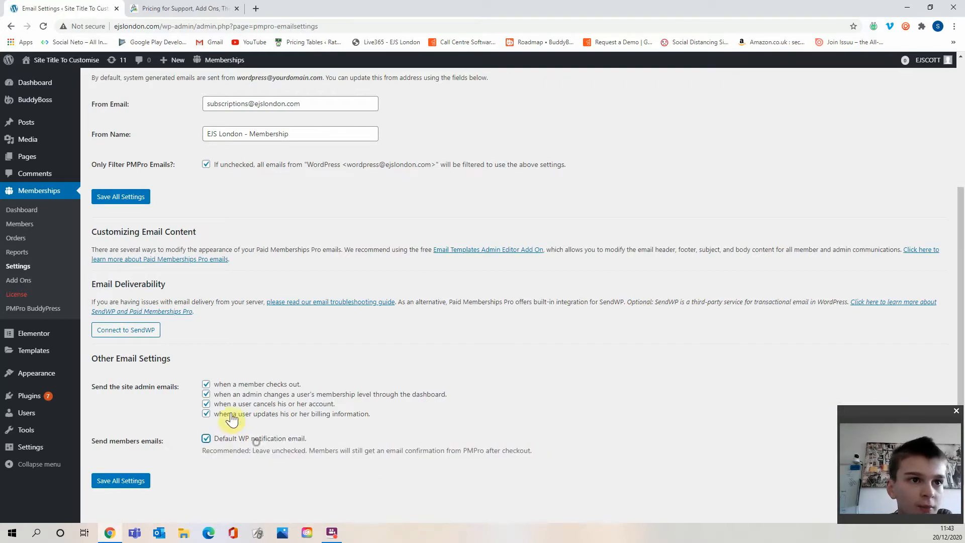
Keep only the admin email for when a member checks out enabled, then save all email settings.
left_click_drag(100, 386, 151, 387)
left_click(232, 385)
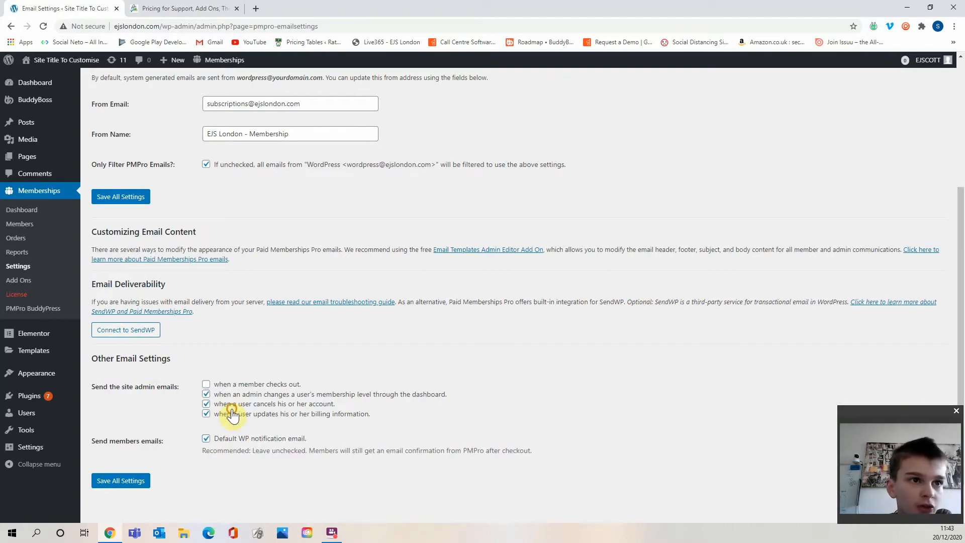
left_click(231, 414)
left_click(232, 404)
left_click(236, 387)
left_click(239, 386)
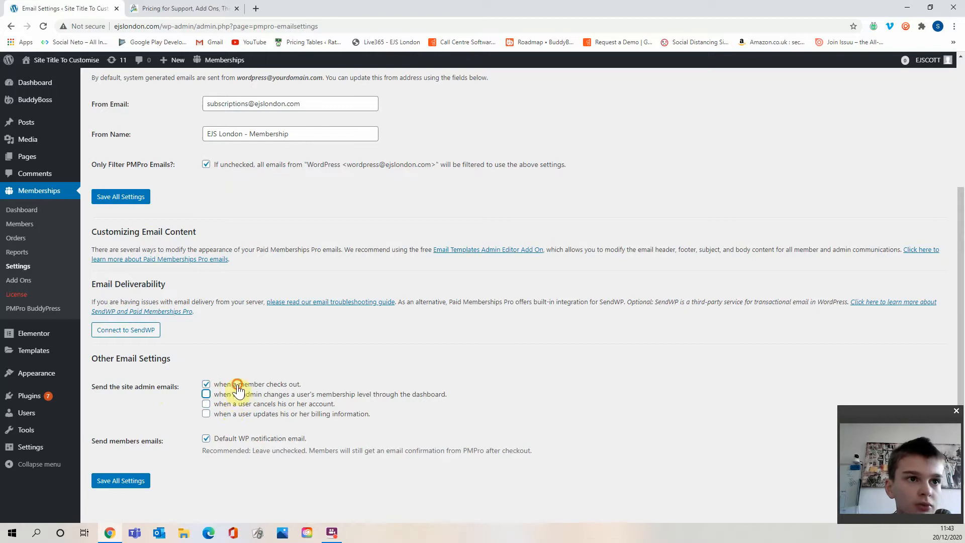
left_click(234, 394)
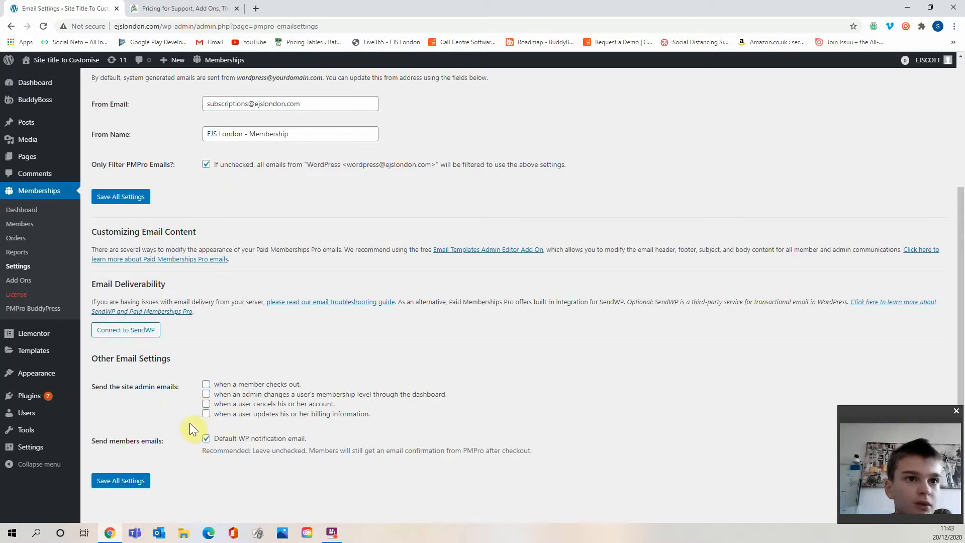
left_click(206, 385)
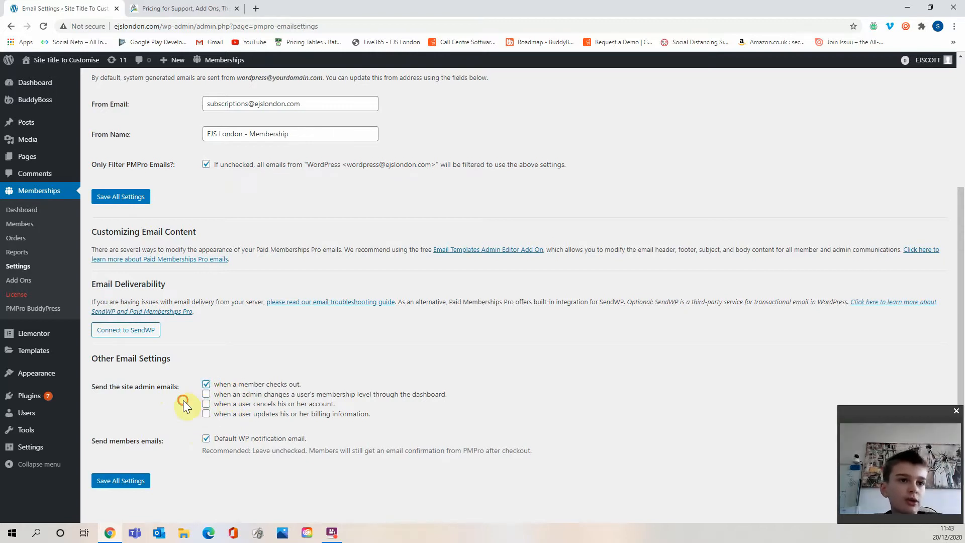
left_click(137, 482)
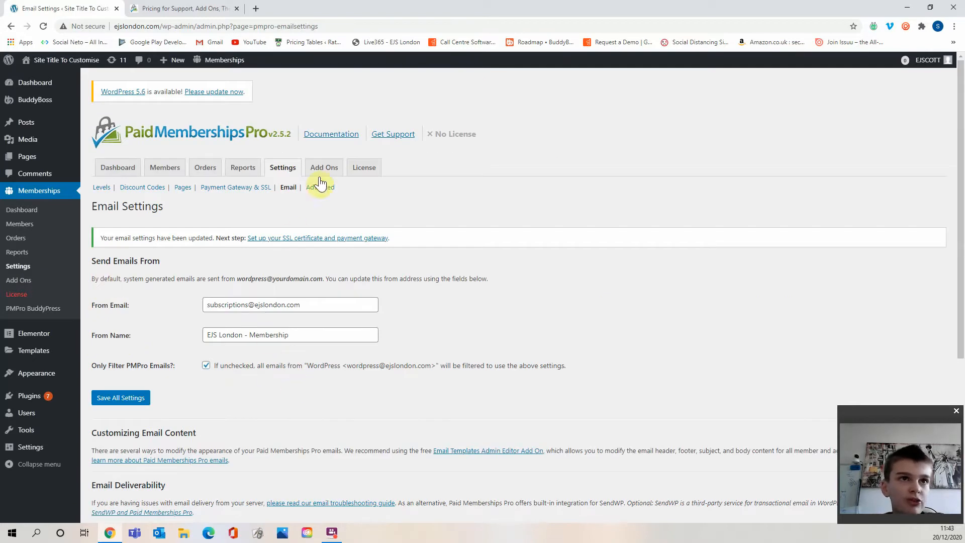
Open the Advanced settings page of Paid Memberships Pro.
left_click(321, 187)
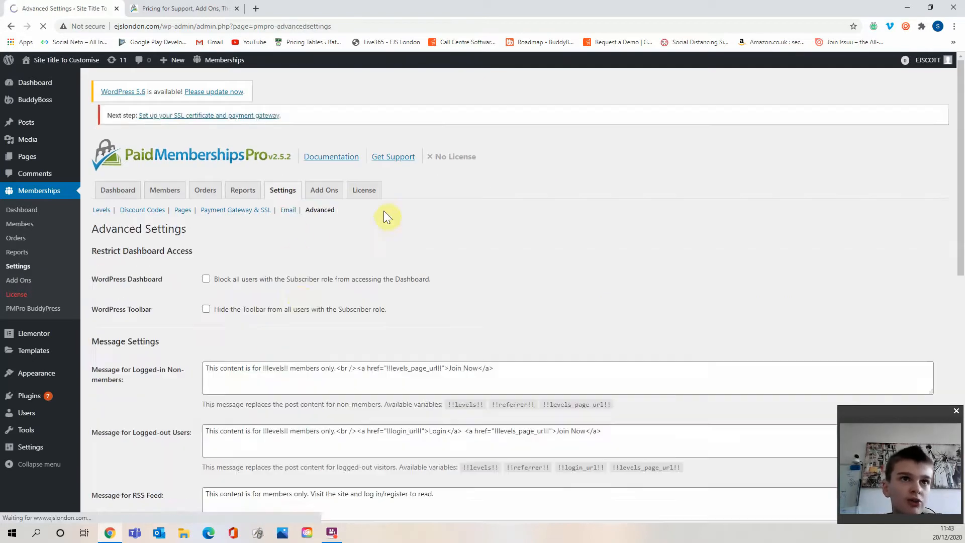
scroll(301, 309, "down", 1)
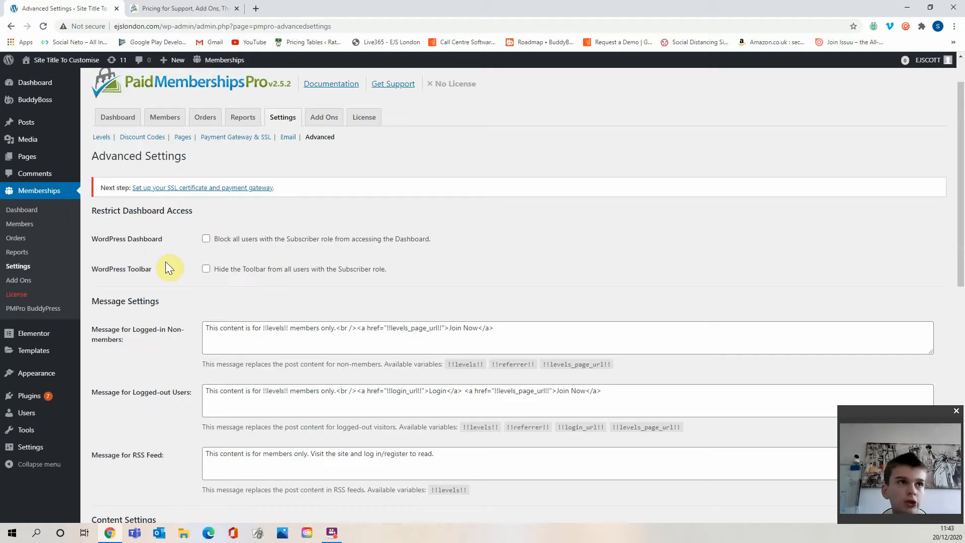
mouse_move(58, 103)
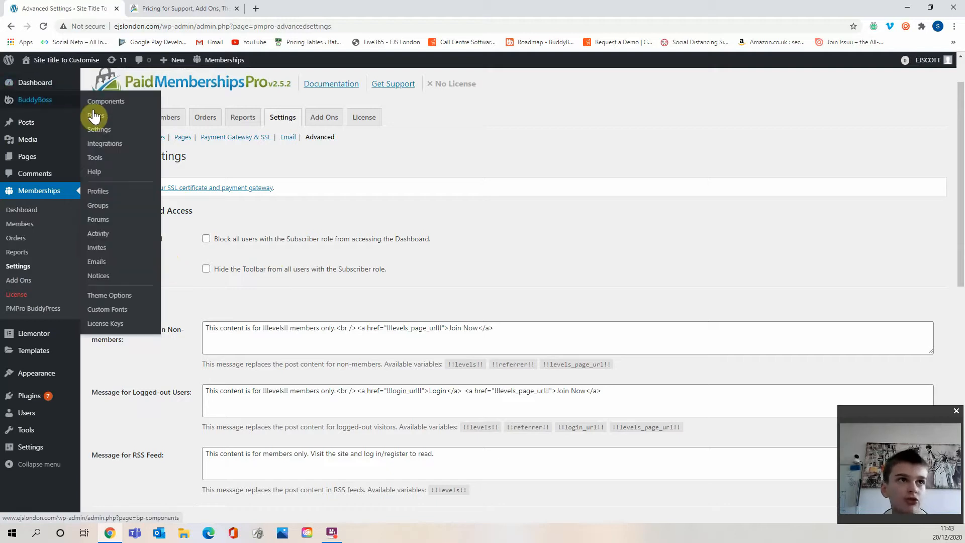
left_click(99, 129)
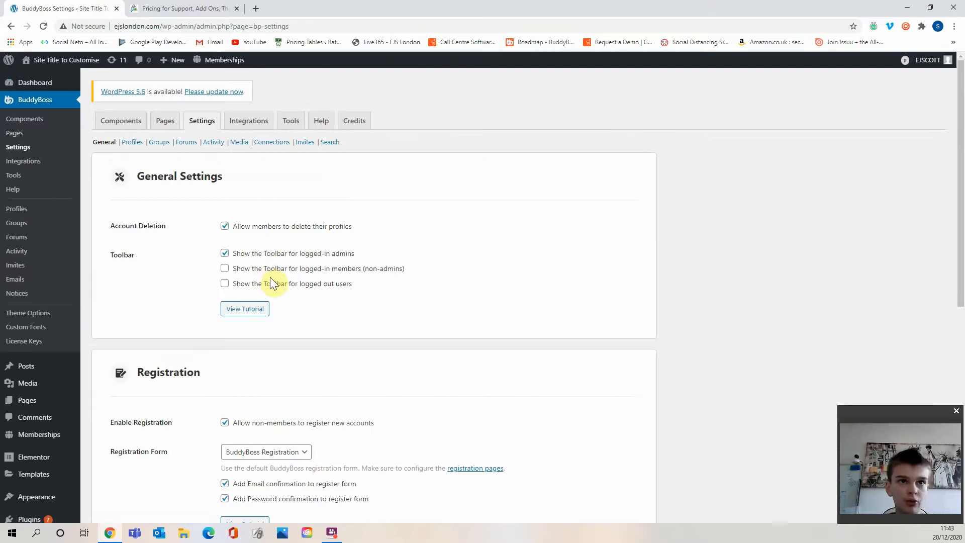
scroll(85, 282, "down", 4)
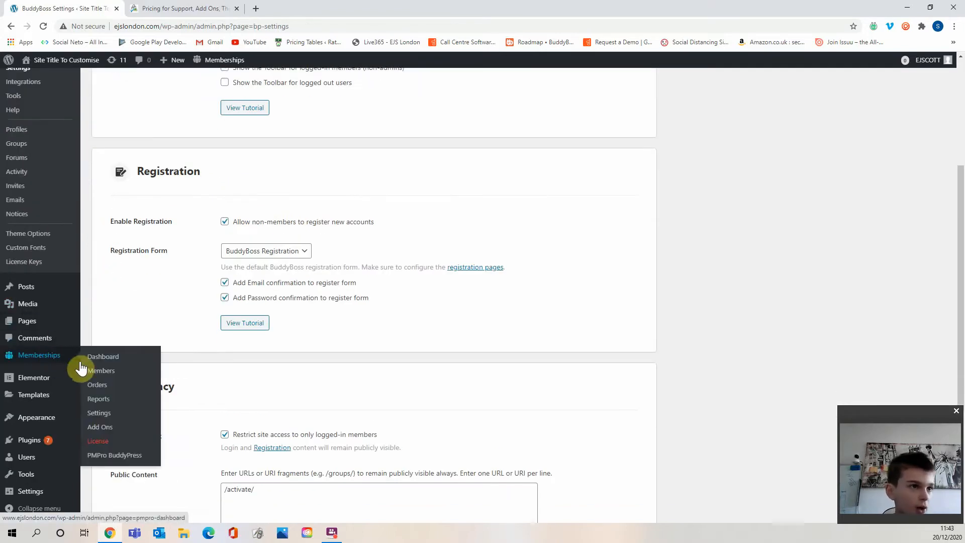
left_click(101, 371)
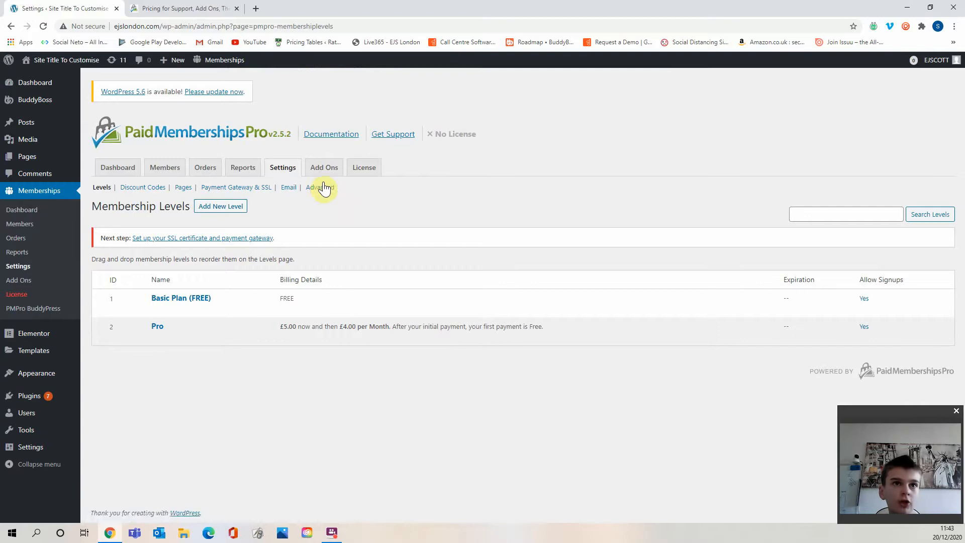
left_click(321, 187)
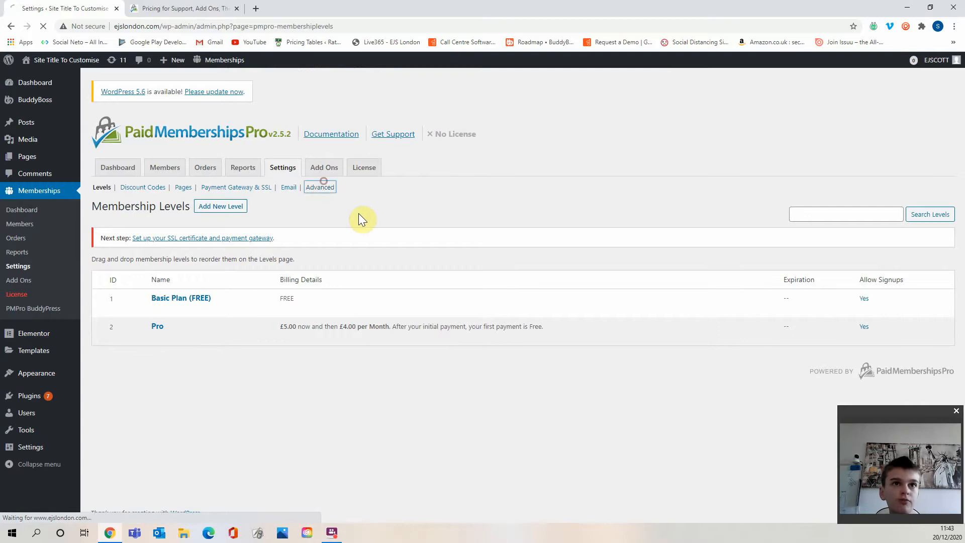
scroll(364, 213, "down", 1)
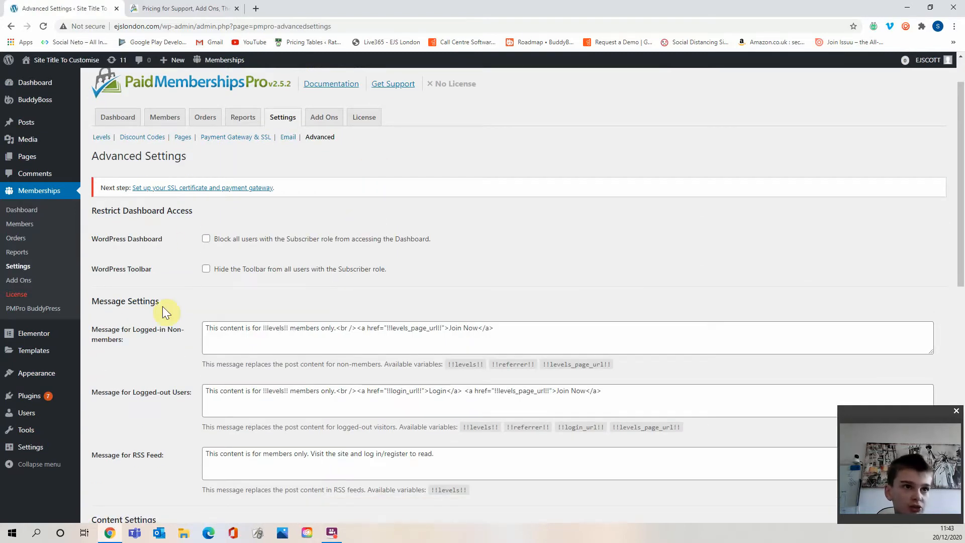
scroll(157, 294, "down", 1)
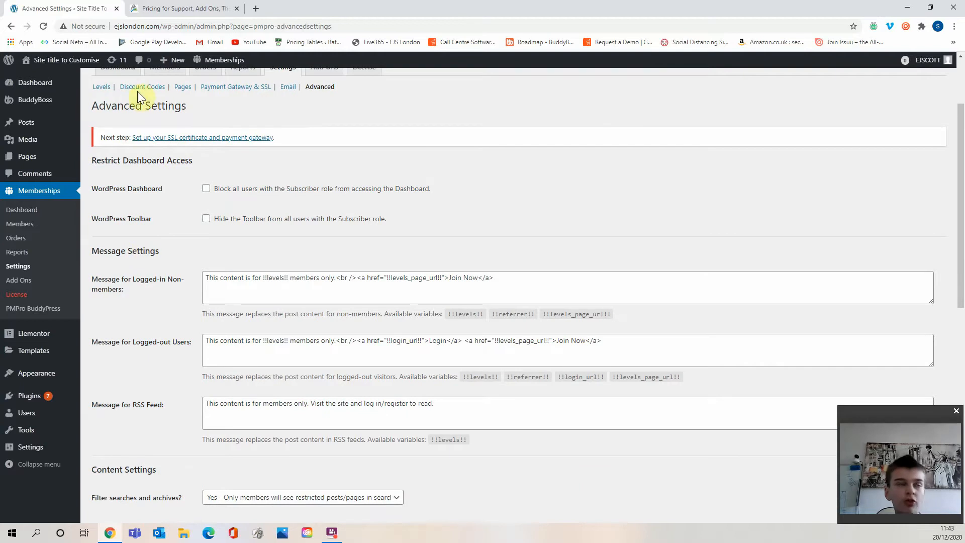
Open the site's front end in a new tab and view the restricted Groups page.
mouse_move(66, 59)
right_click(78, 76)
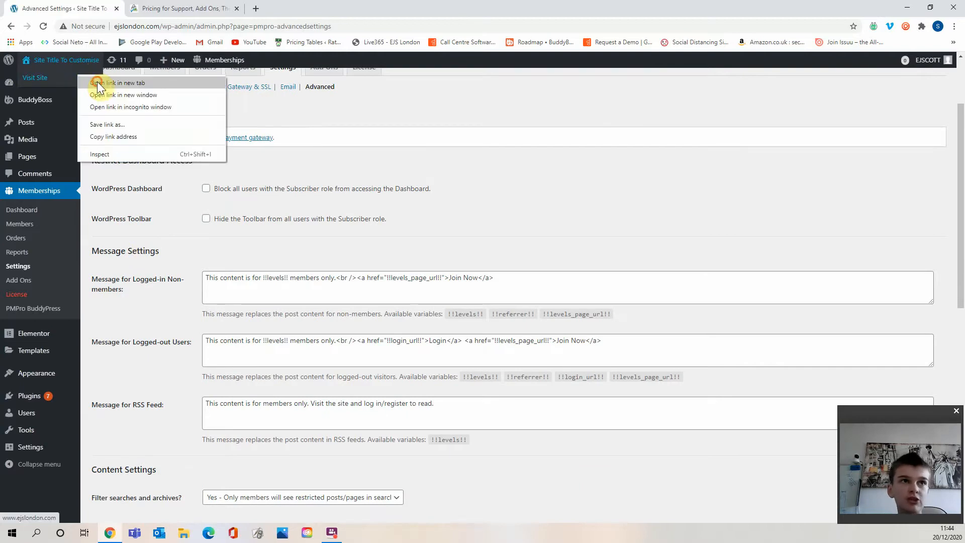
left_click(98, 83)
left_click(165, 7)
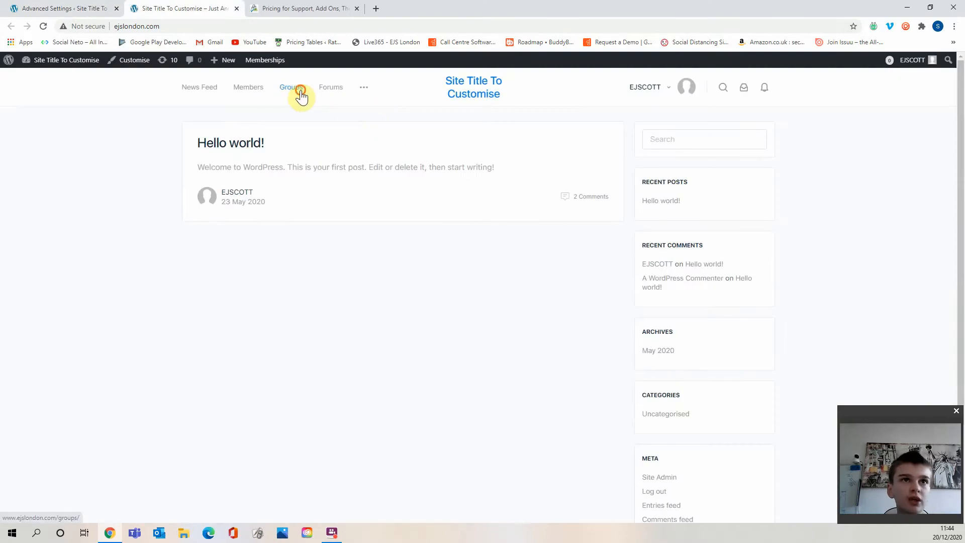
left_click(301, 94)
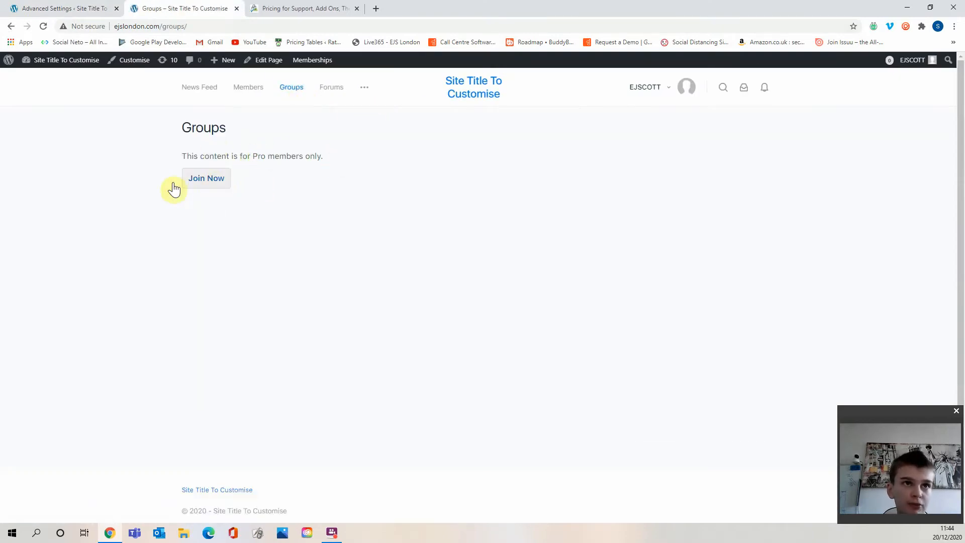
left_click(105, 8)
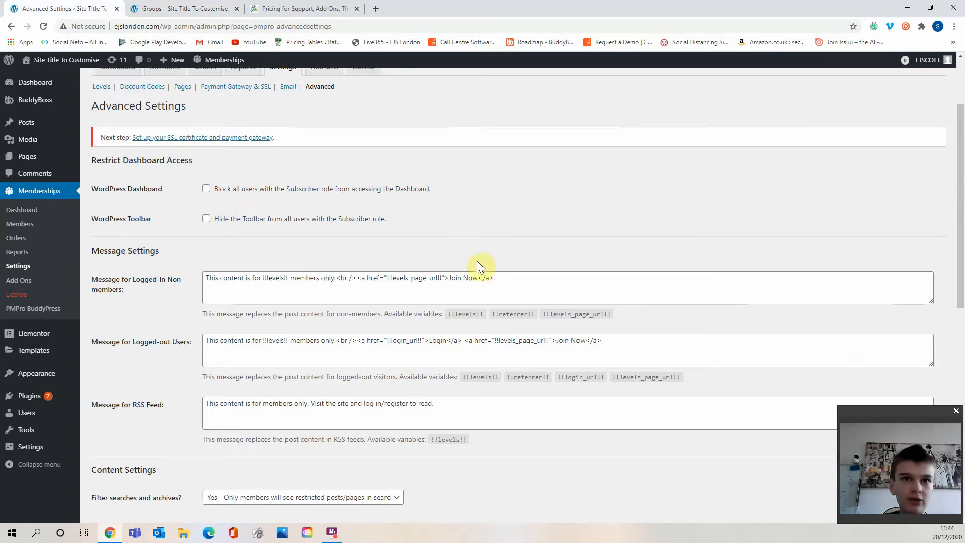
left_click(478, 276)
key("BackSpace")
key("BackSpace")
key("BackSpace")
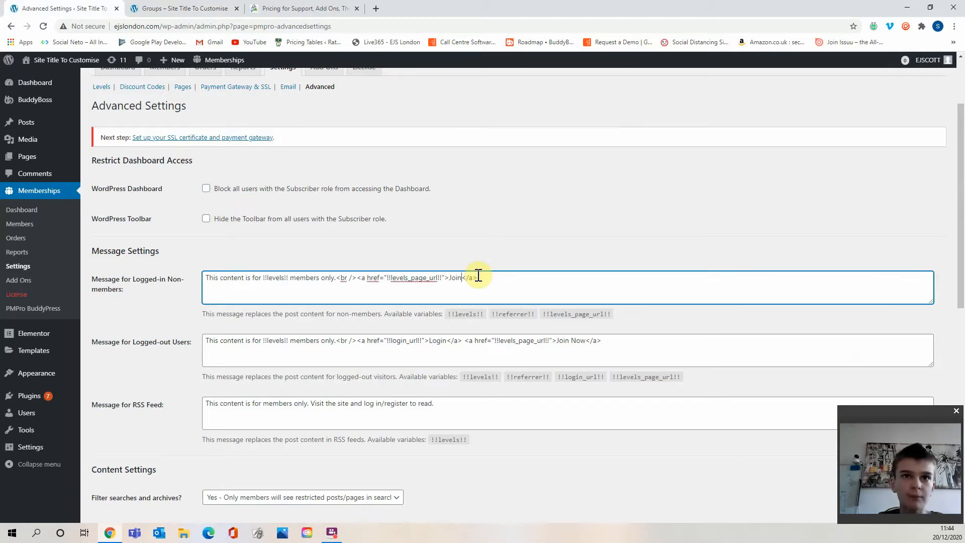
key("BackSpace")
type("U")
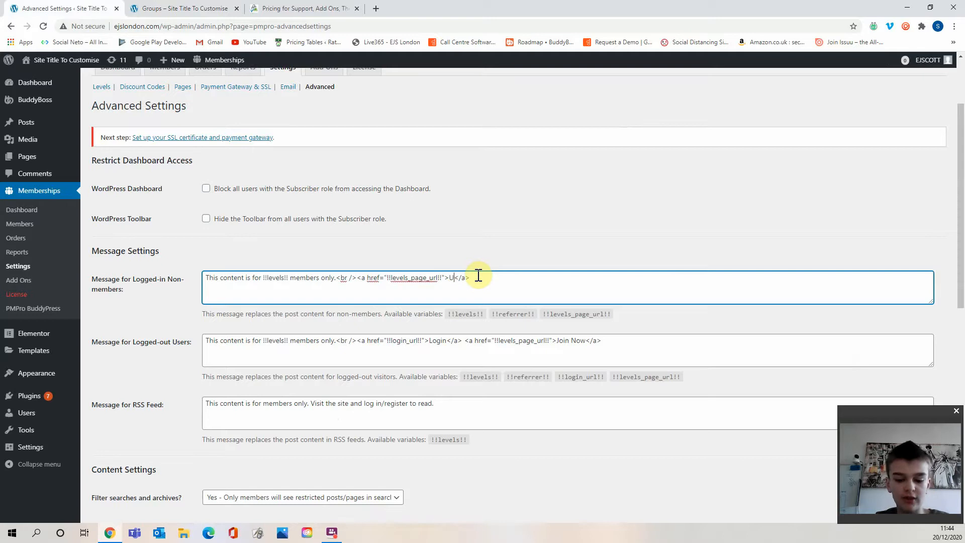
type("pgrad")
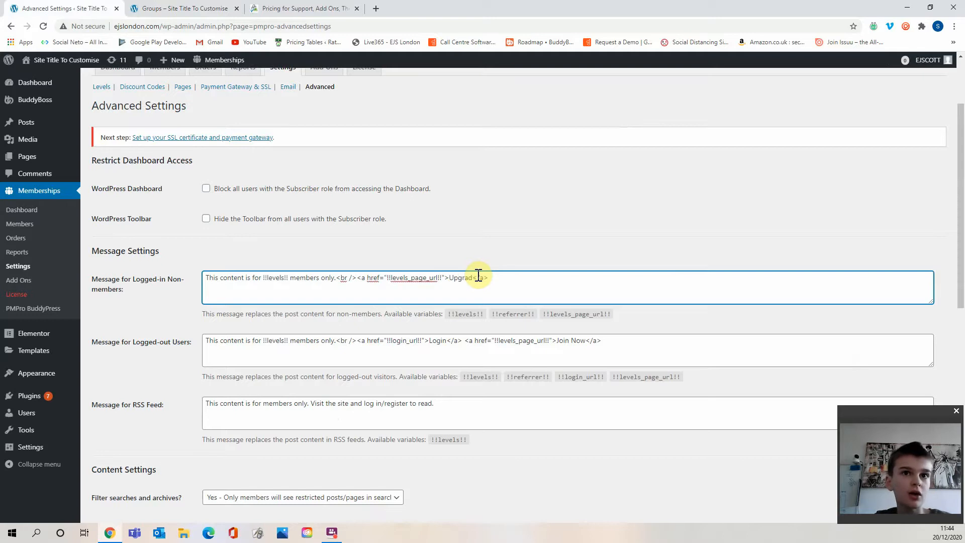
key("BackSpace")
key("BackSpace")
key("BackSpace")
key("BackSpace")
type("Join ")
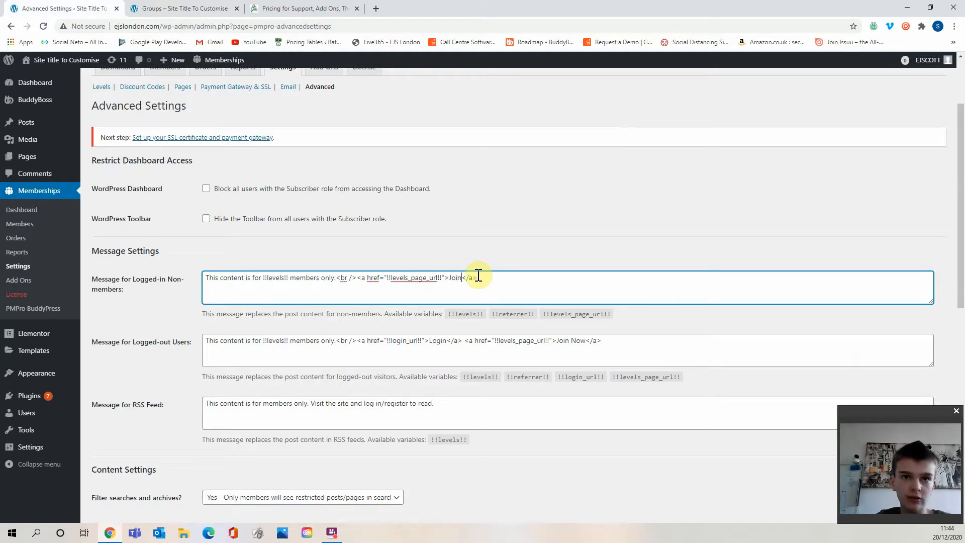
type("Now")
left_click(467, 254)
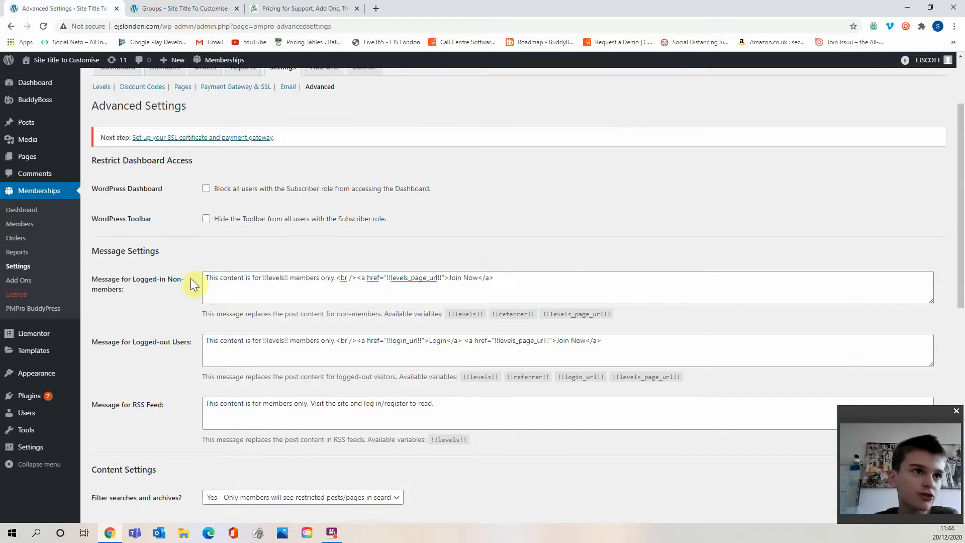
left_click_drag(145, 279, 125, 288)
left_click(125, 288)
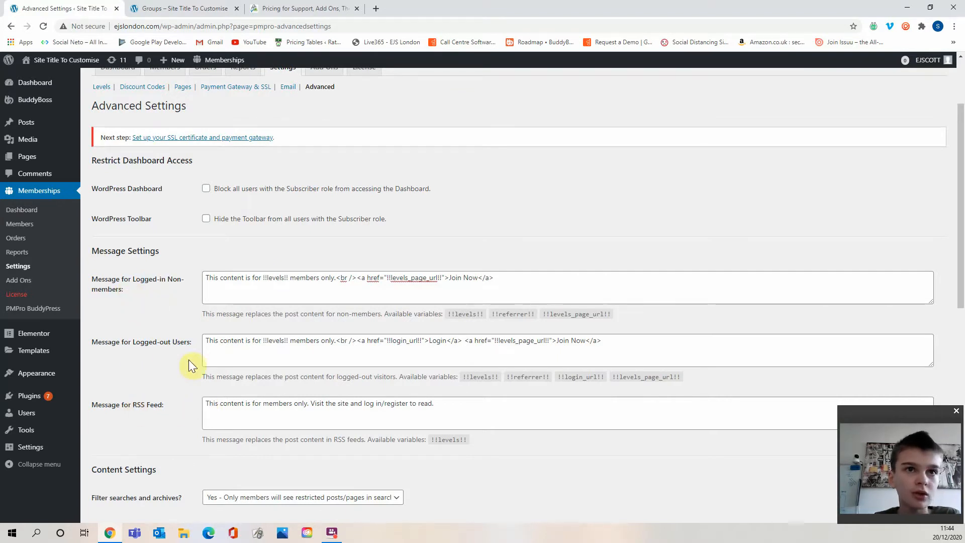
scroll(140, 264, "down", 3)
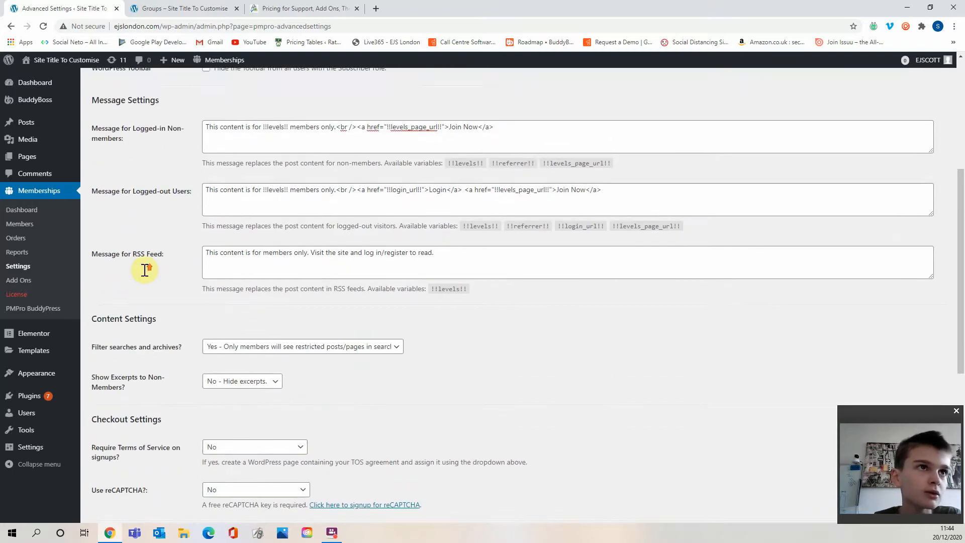
scroll(145, 270, "up", 1)
left_click_drag(243, 213, 545, 211)
left_click(598, 208)
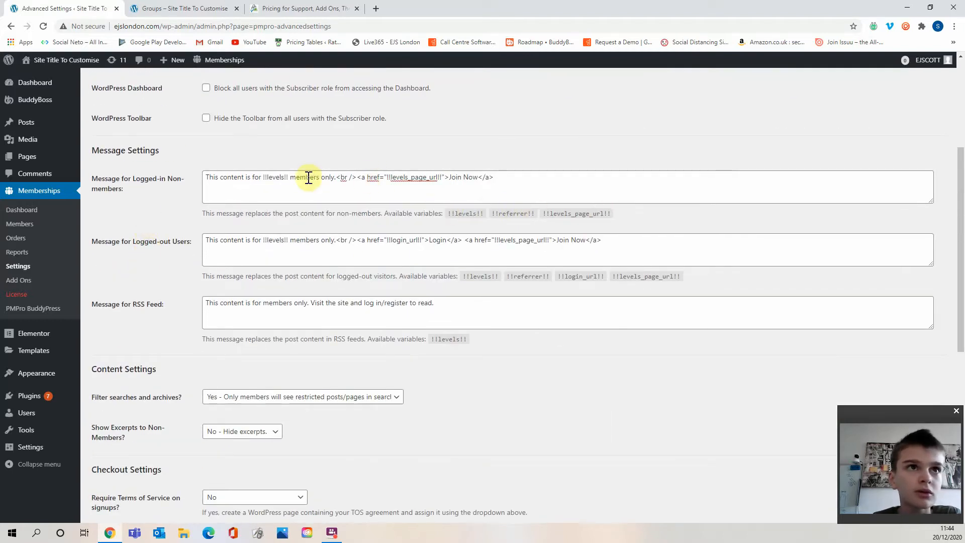
Change the link text in the Message for Logged-in Non-members to Upgrade Subscription.
left_click(473, 179)
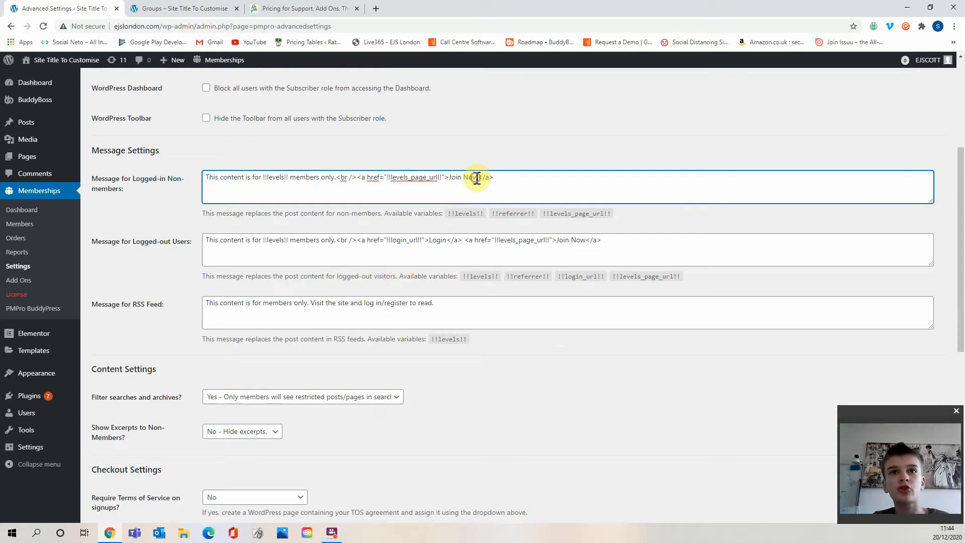
key("BackSpace")
key("BackSpace")
key("BackSpace")
key("BackSpace")
key("BackSpace")
key("BackSpace")
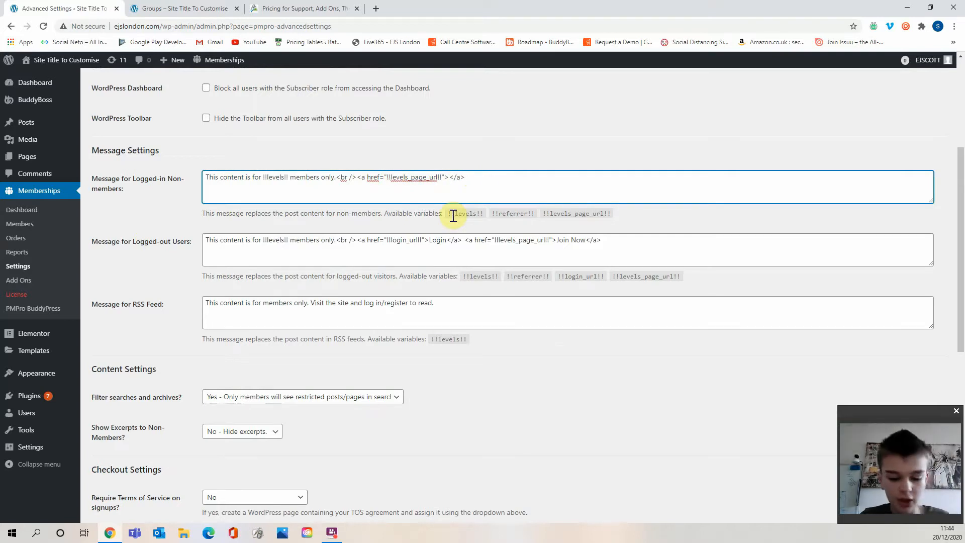
type("Upgra")
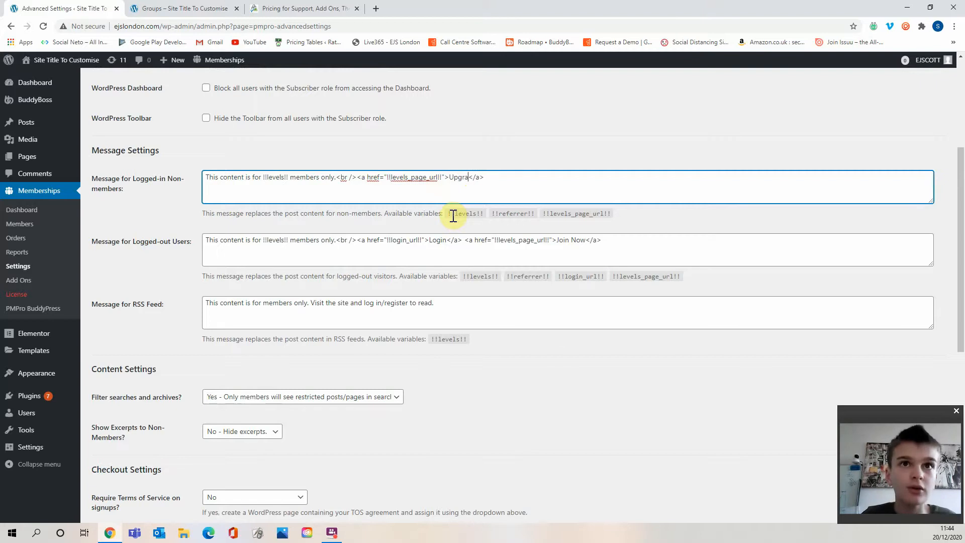
type("de U")
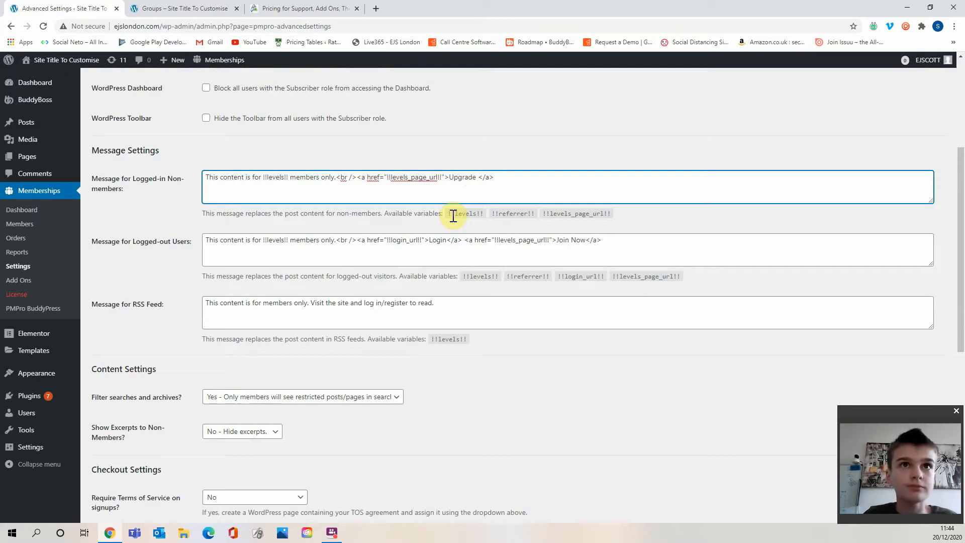
type("Subscriptio")
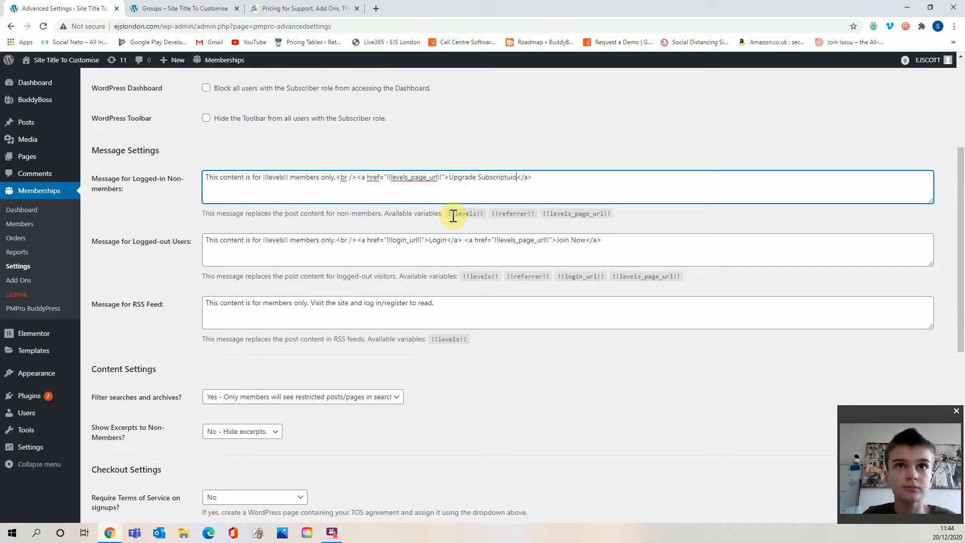
key("BackSpace")
key("BackSpace")
type("u")
type("ion")
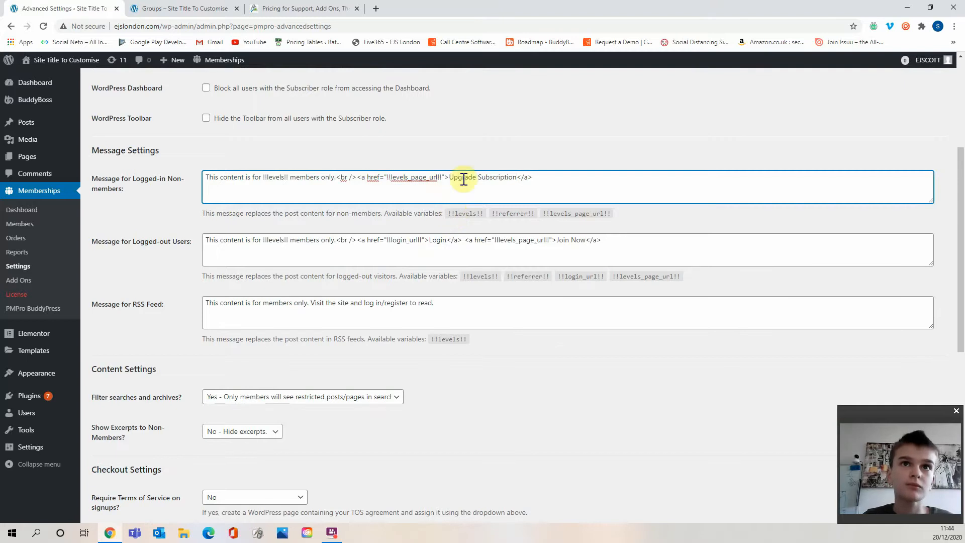
left_click(467, 163)
Replace the message's opening words "This content is for" with "You require" in the logged-in non-members message.
scroll(491, 246, "down", 1)
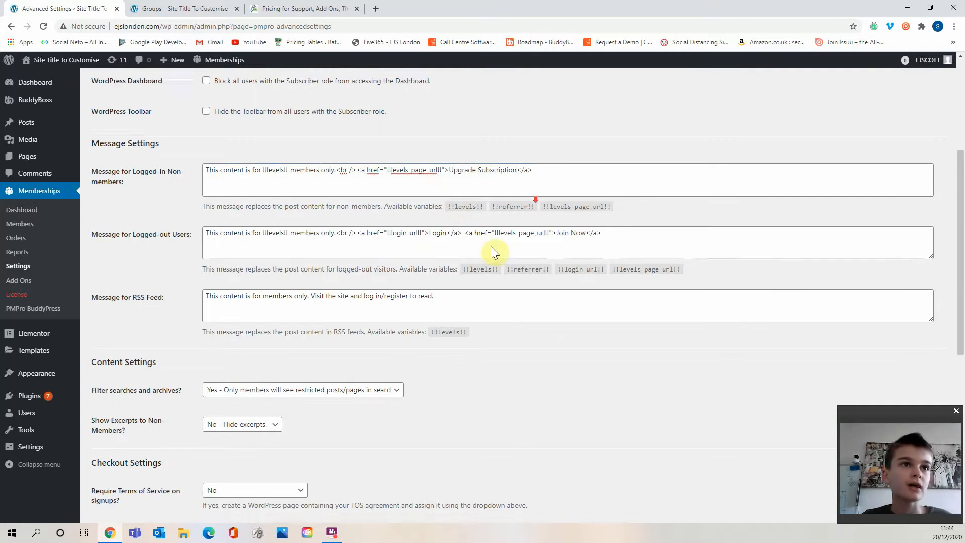
scroll(289, 163, "up", 1)
left_click_drag(209, 175, 265, 182)
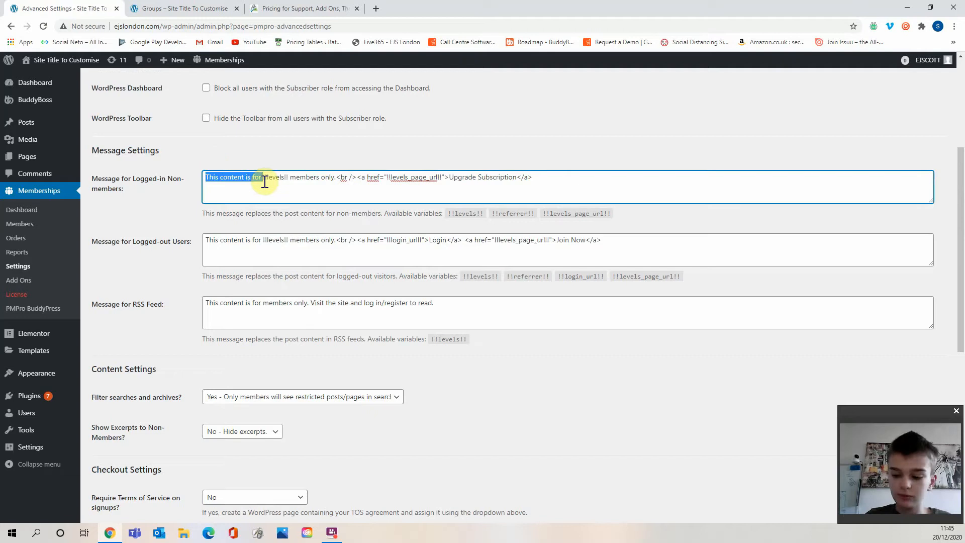
type("You req")
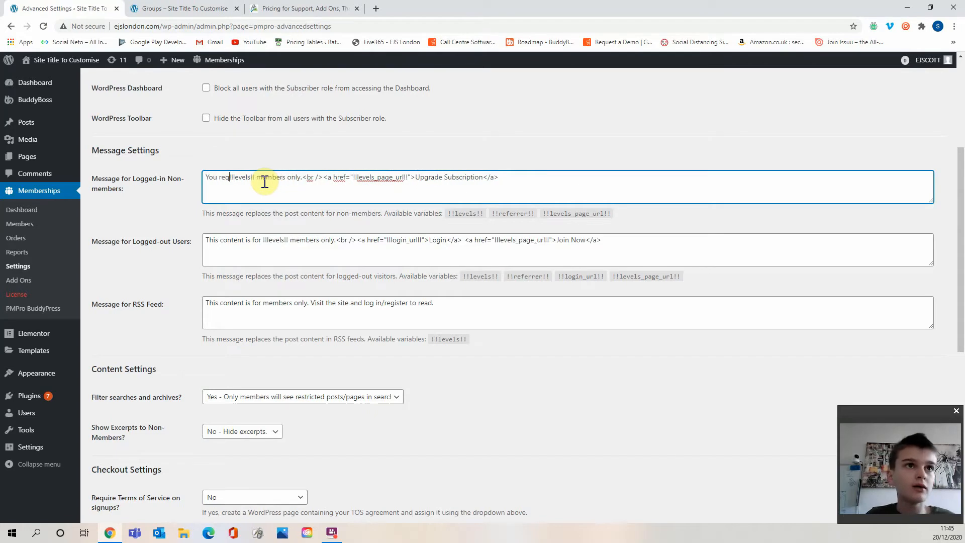
type("uir")
type("r")
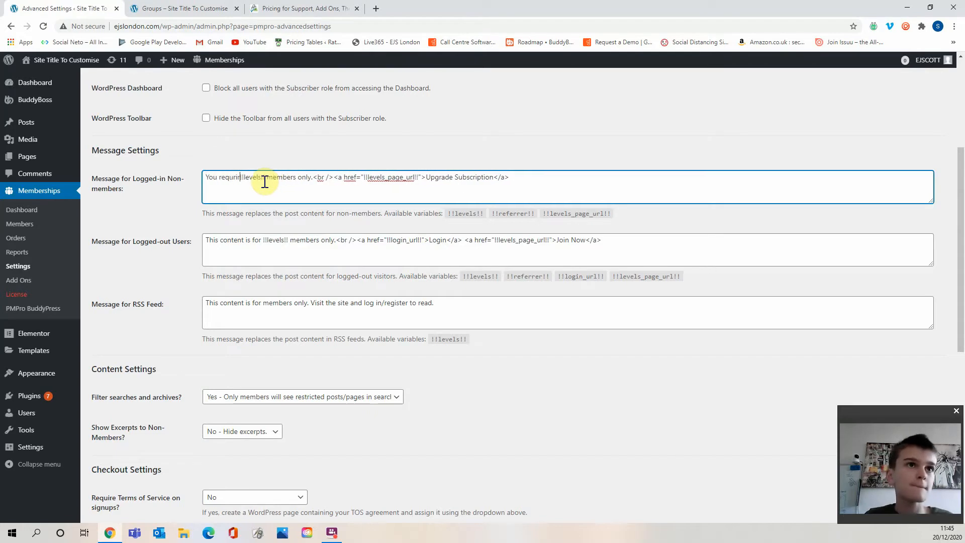
type("e")
key("BackSpace")
key("BackSpace")
key("BackSpace")
key("BackSpace")
type("ir")
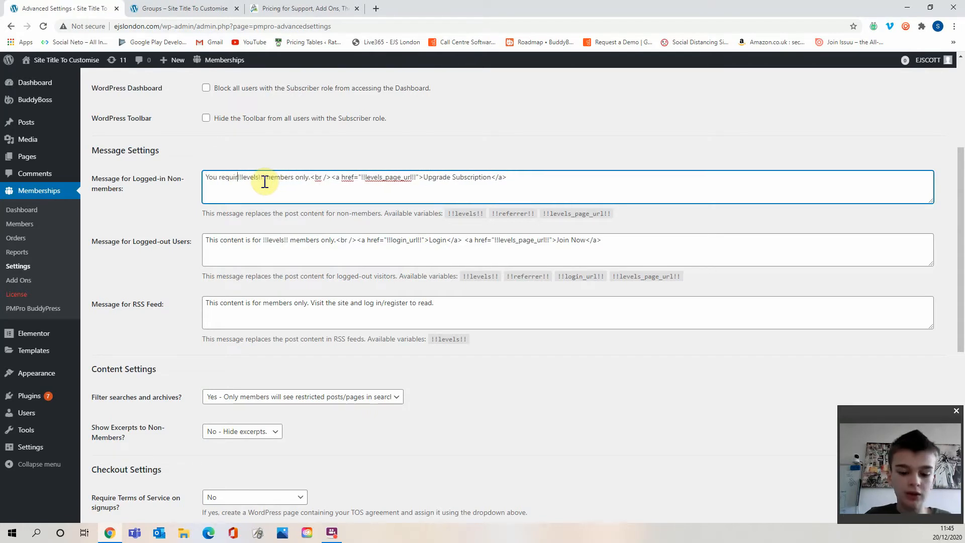
type("e")
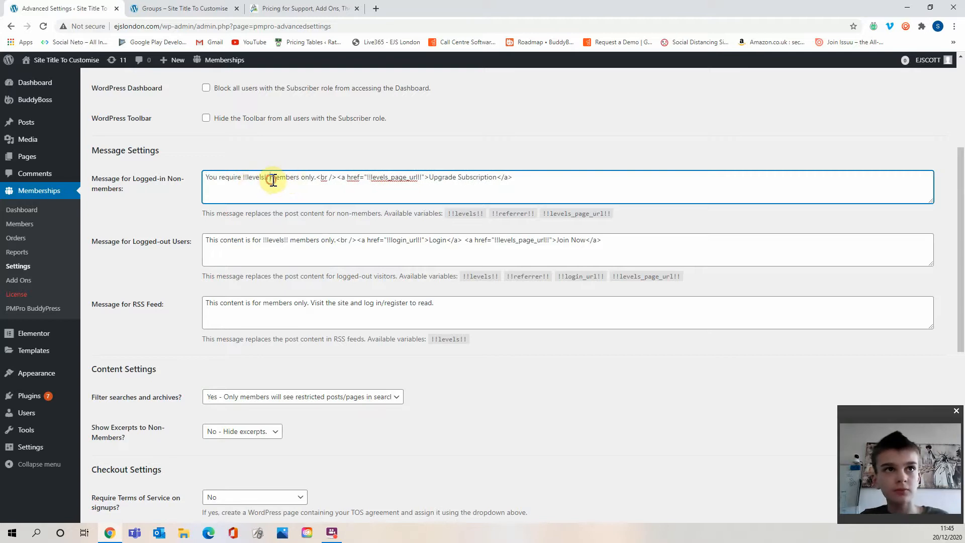
Replace "members only" with "to access this area" in the Message for Logged-in Non-members.
left_click_drag(271, 180, 315, 188)
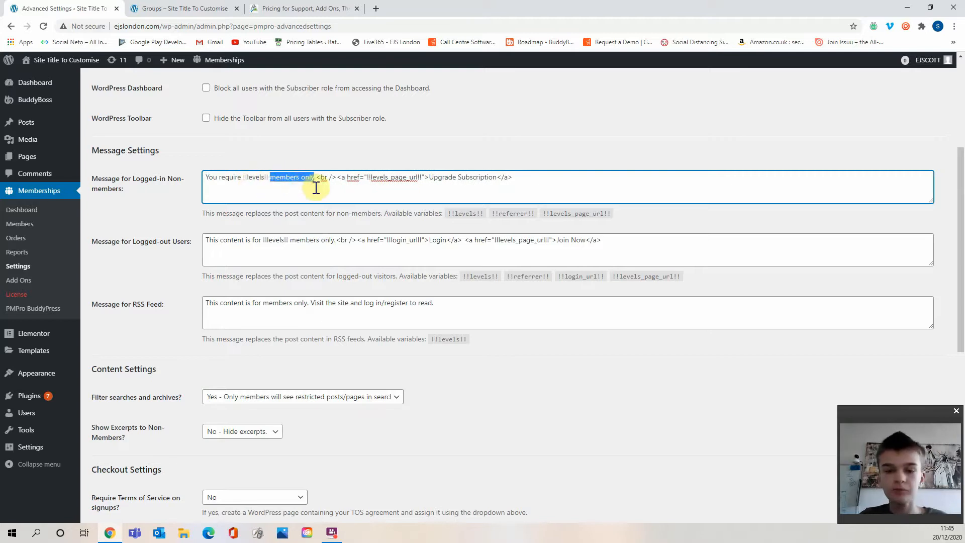
key("BackSpace")
type("to ")
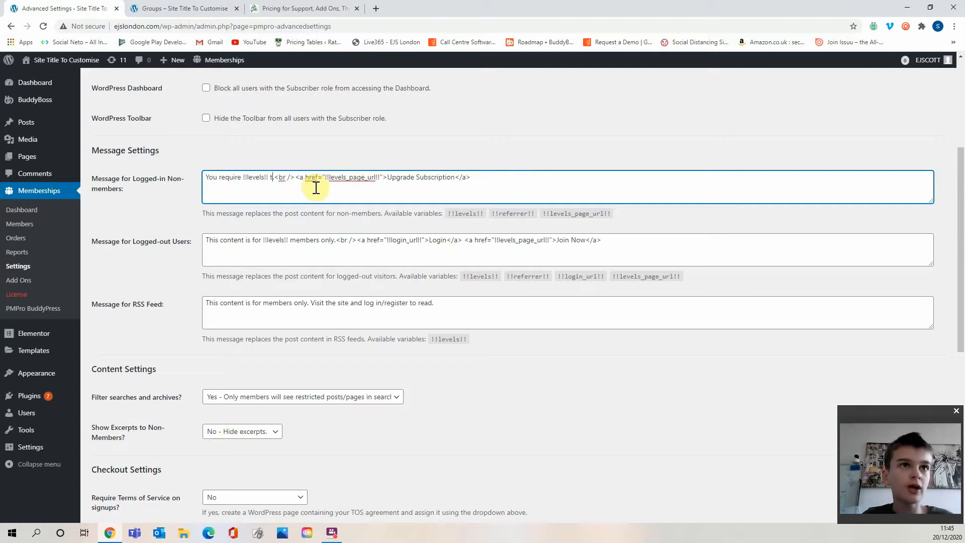
type("access this")
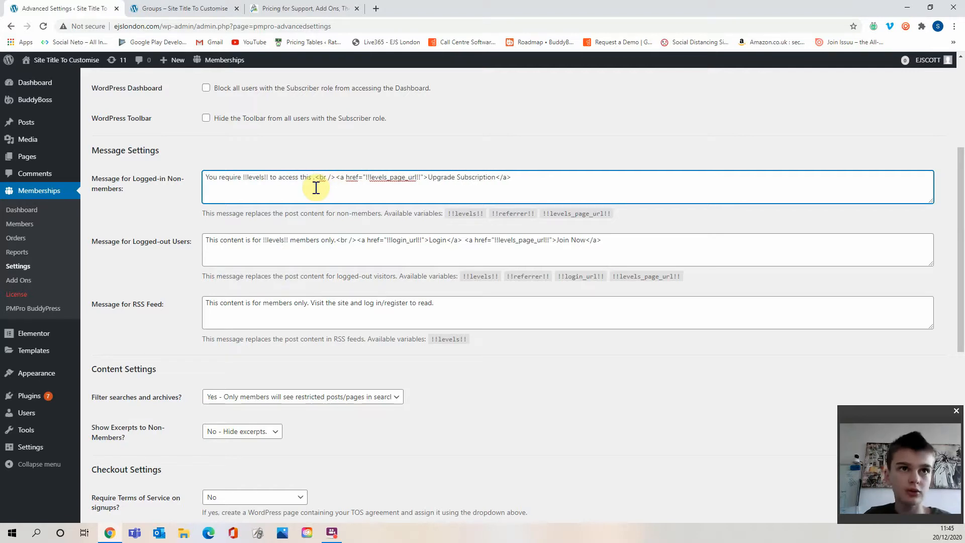
type(" area")
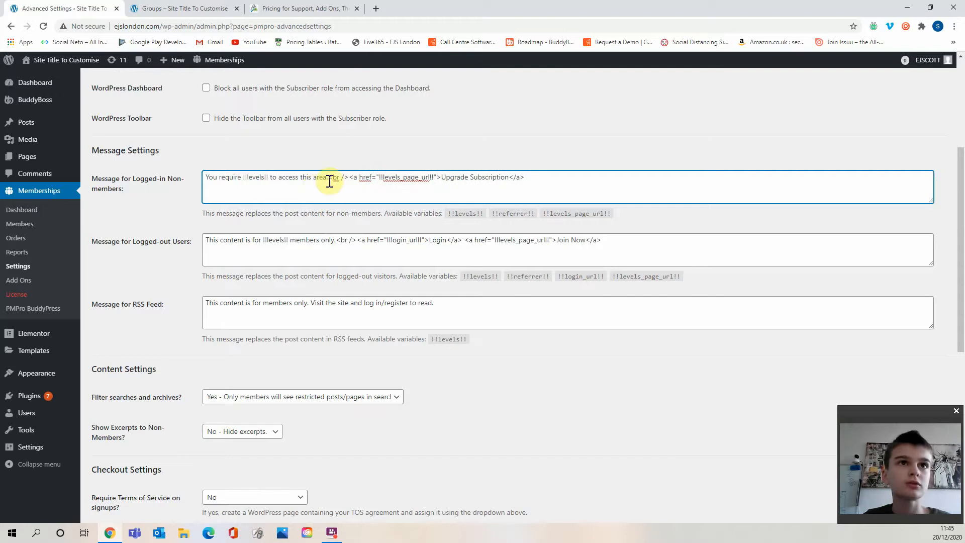
left_click(373, 213)
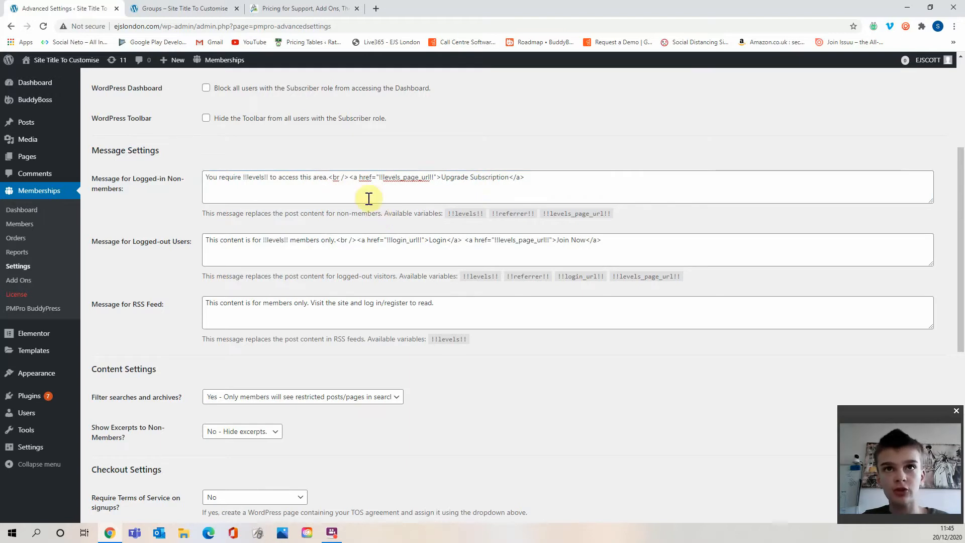
Replace the opening words "This content is for" with "You require" in the Message for Logged-out Users.
scroll(406, 188, "down", 1)
scroll(385, 281, "down", 3)
scroll(385, 282, "up", 2)
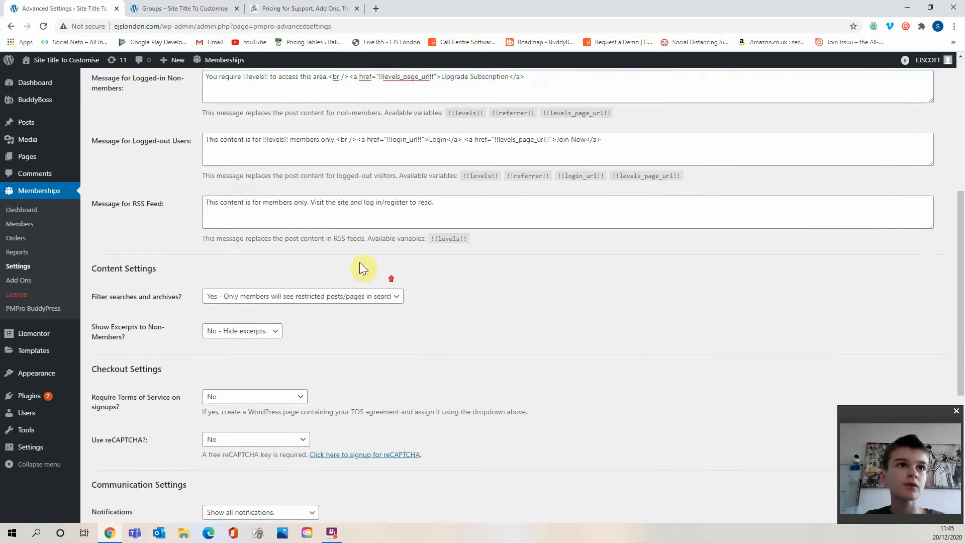
left_click(168, 140)
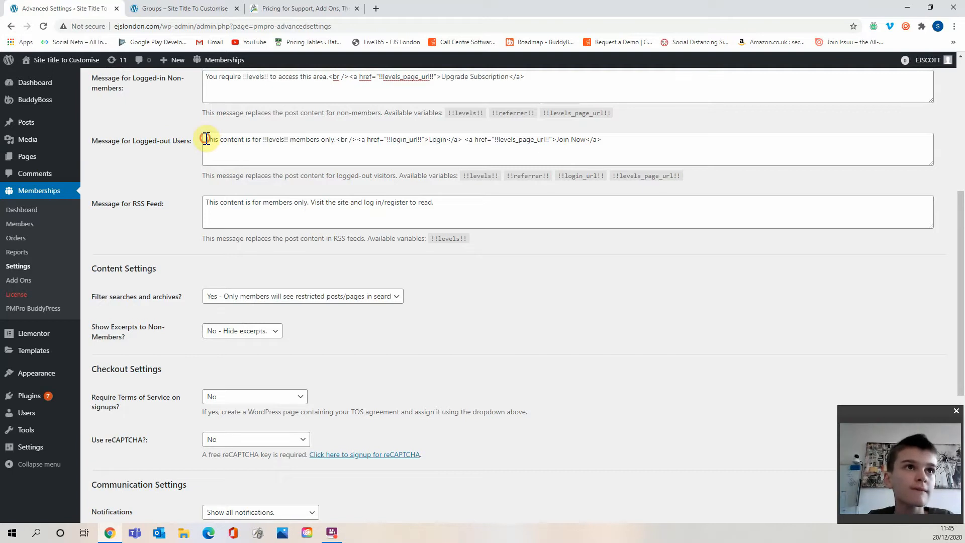
left_click_drag(206, 139, 266, 140)
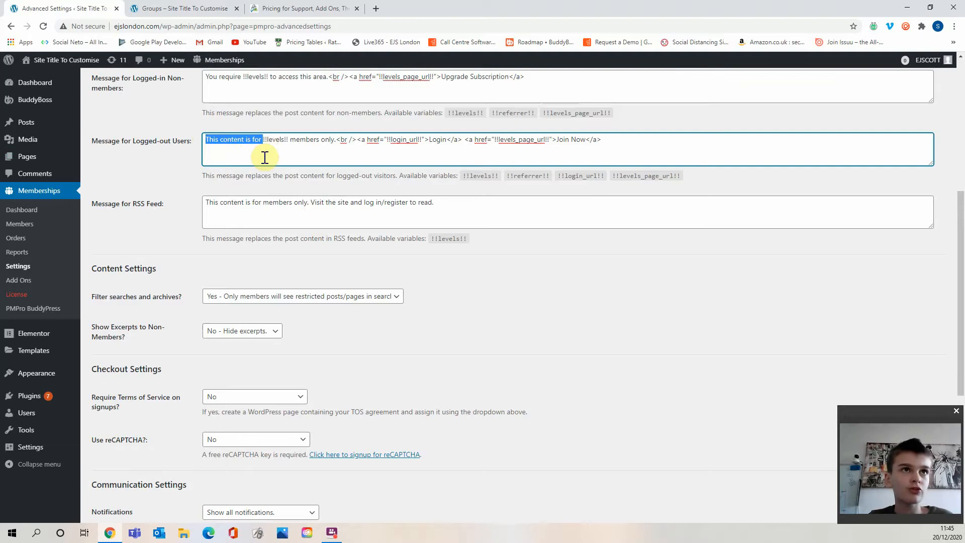
key("BackSpace")
type("You reqrui")
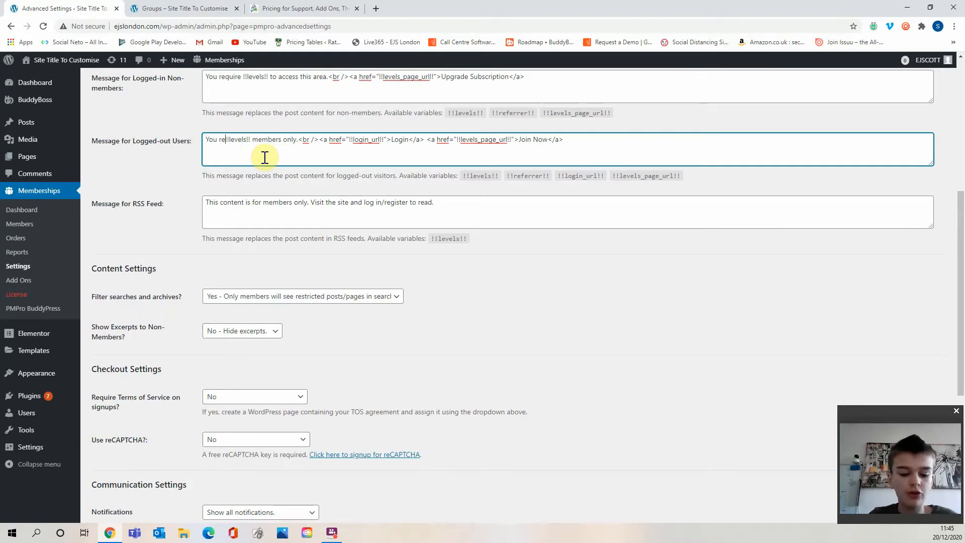
key("BackSpace")
key("BackSpace")
key("BackSpace")
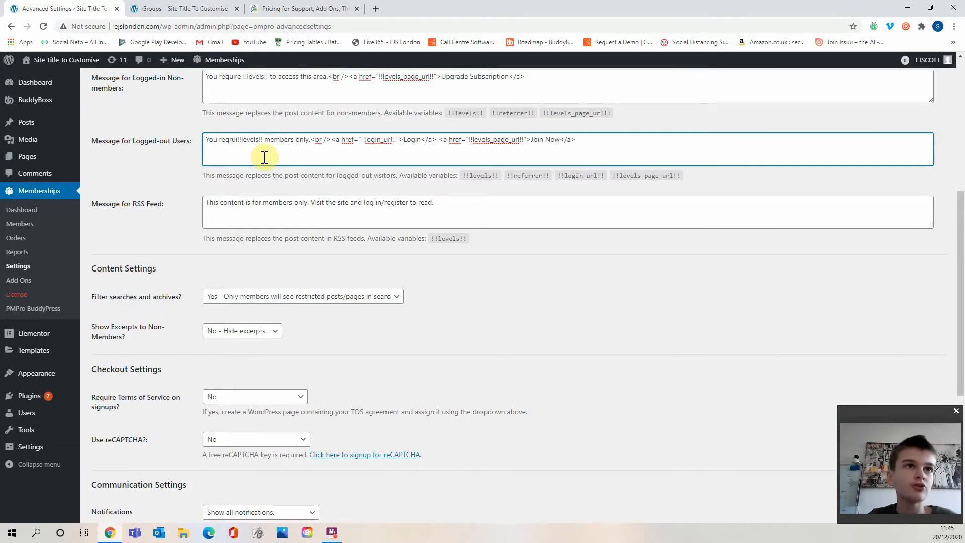
type("uire")
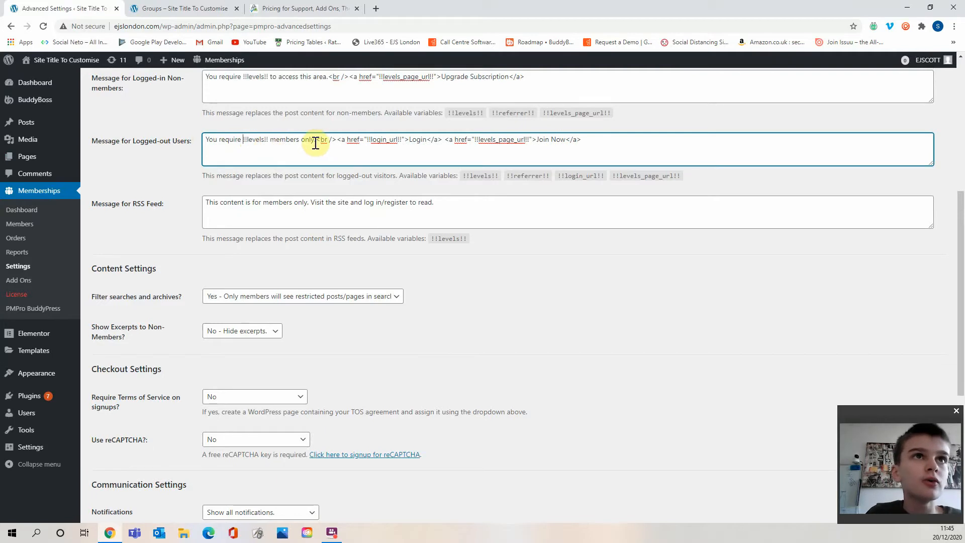
Replace "members only" with "access this area." in the Message for Logged-out Users.
left_click_drag(315, 141, 272, 151)
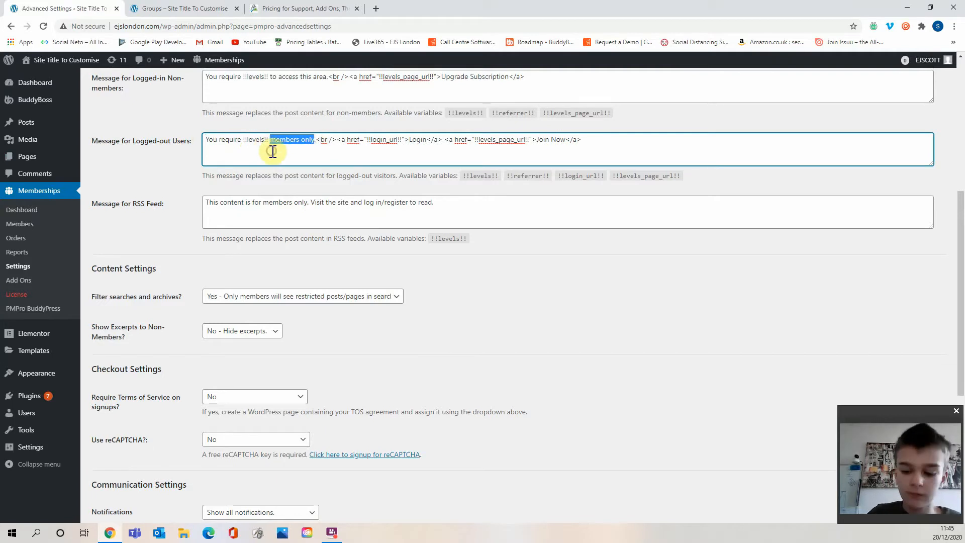
type("access thi")
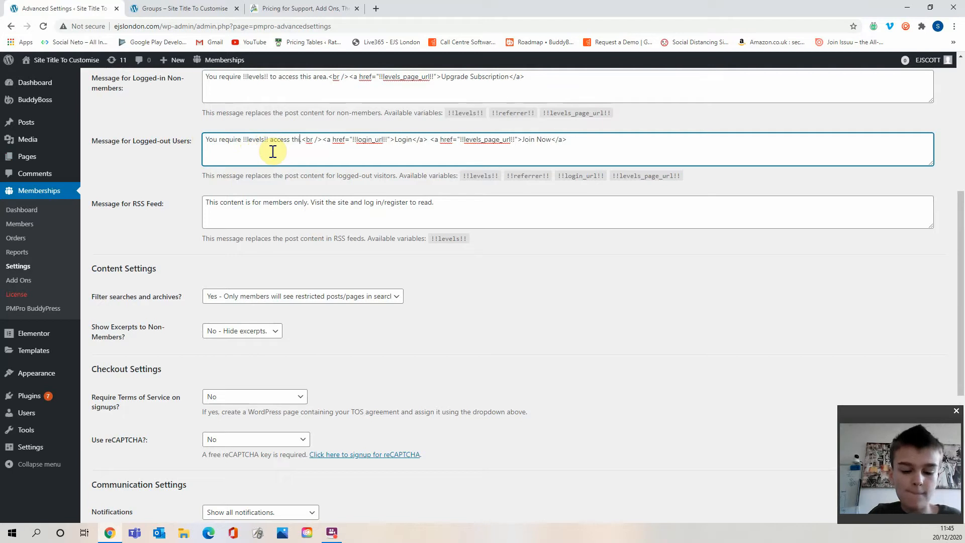
type("s area")
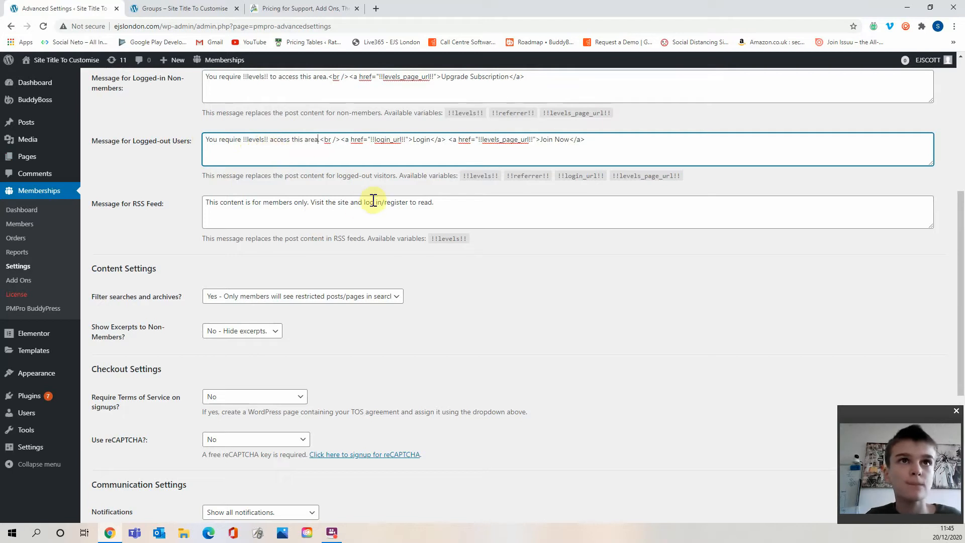
type(".")
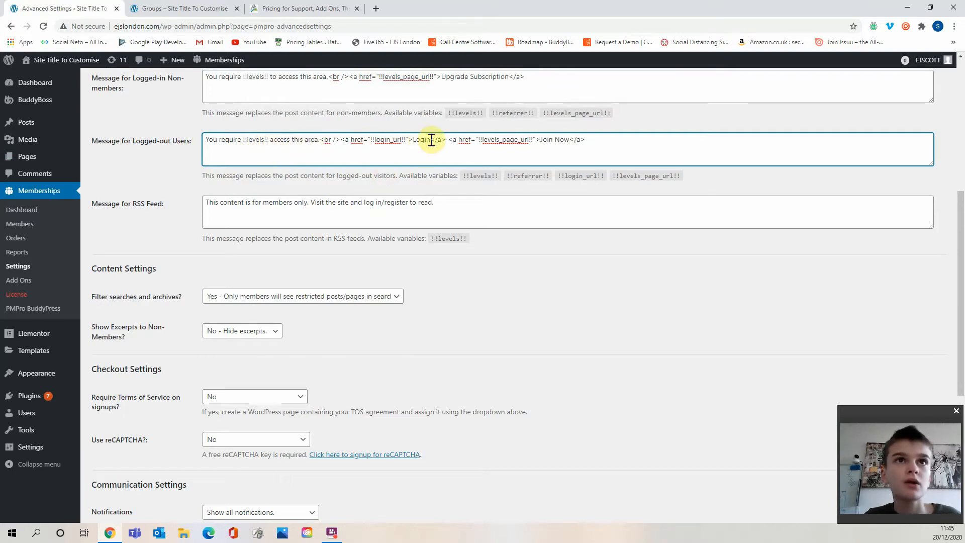
left_click(568, 140)
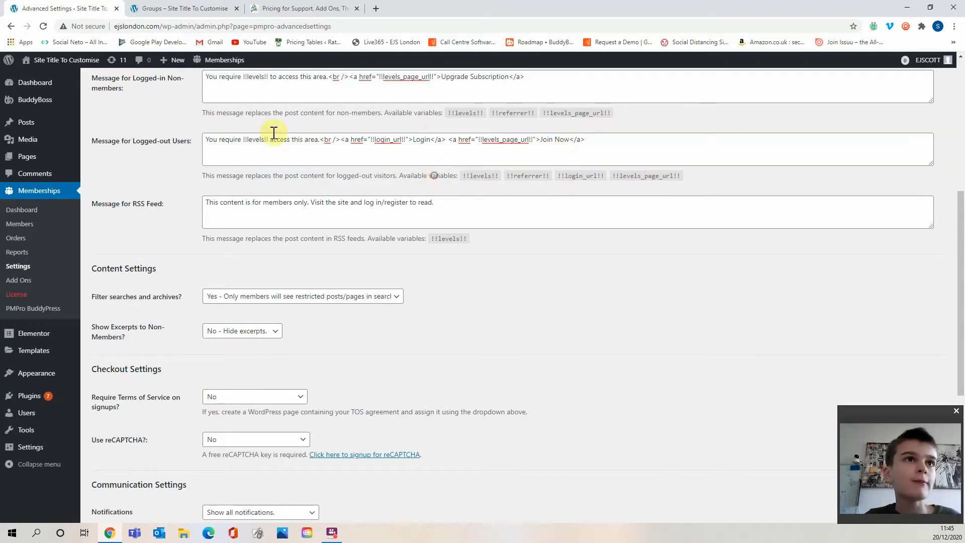
Add a "+" right after !!levels!! in both the logged-in non-members and logged-out users messages.
scroll(262, 166, "up", 2)
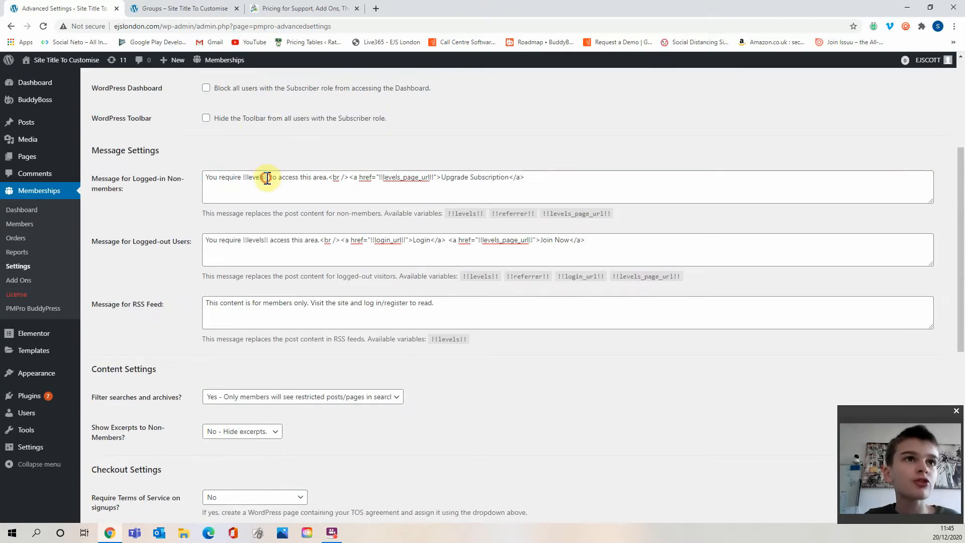
left_click(267, 178)
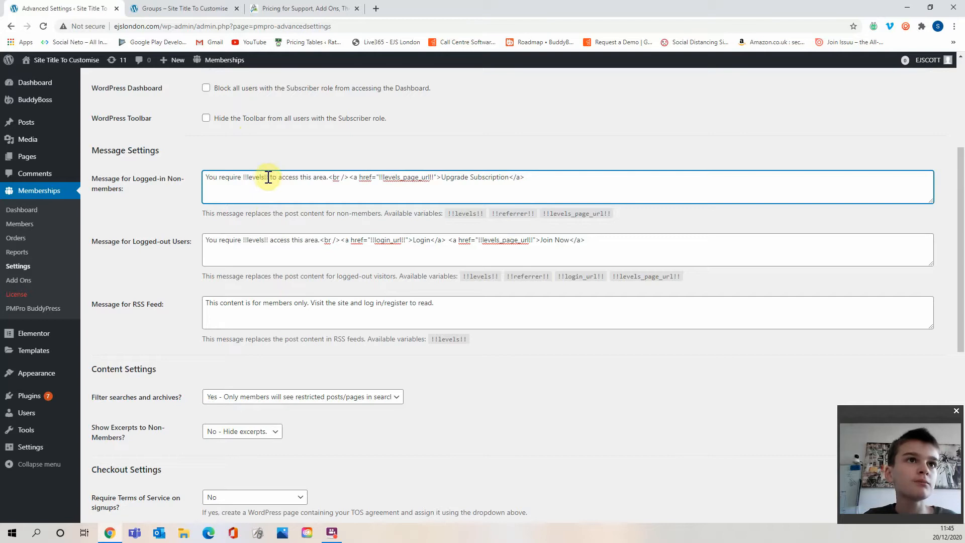
type("+")
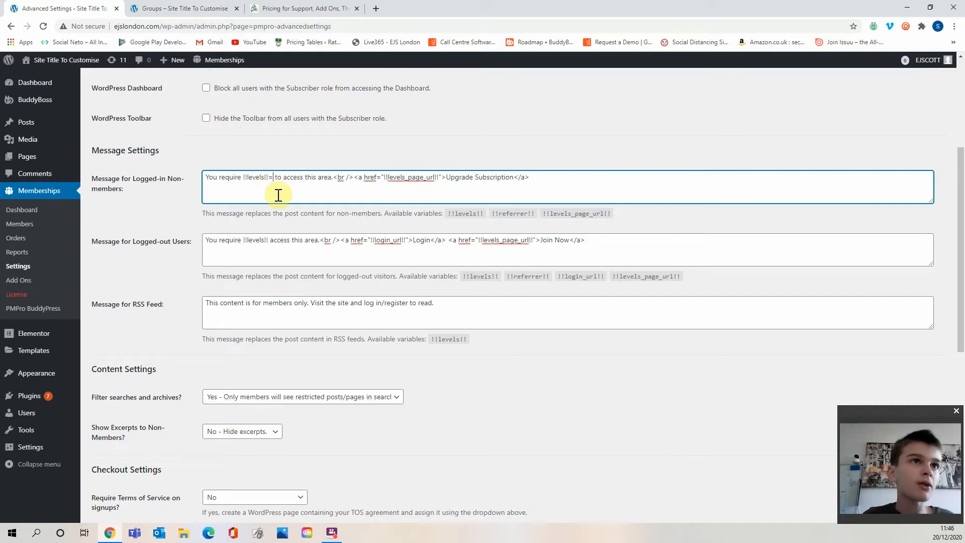
left_click(270, 240)
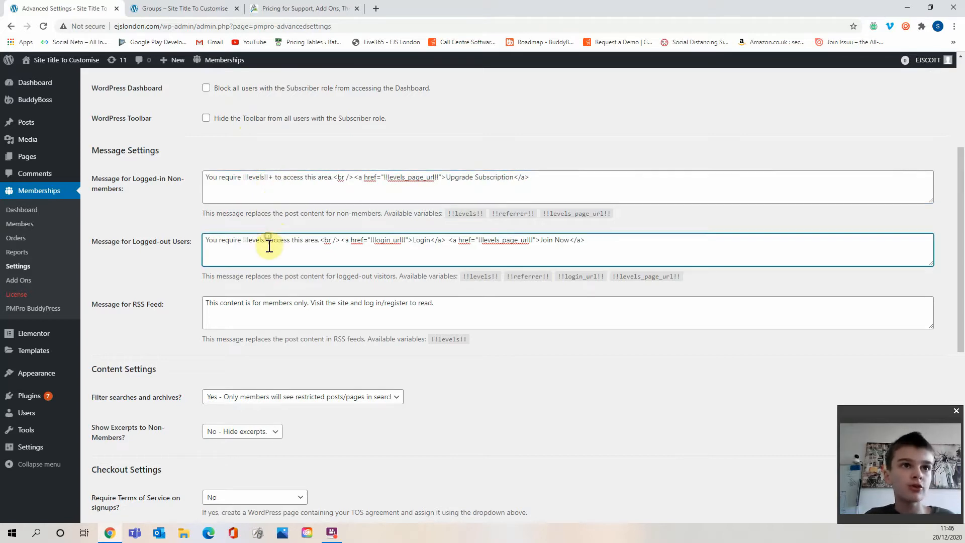
left_click(267, 180)
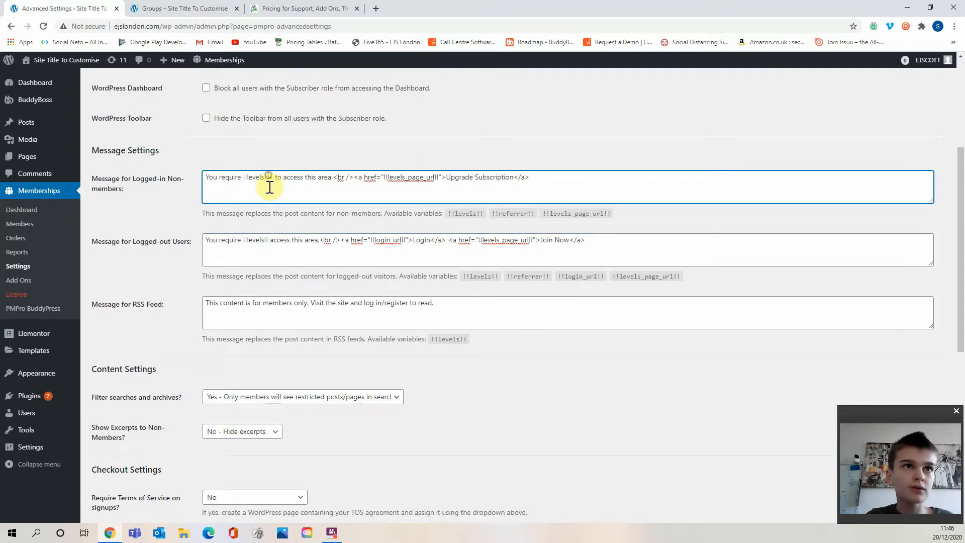
left_click(268, 239)
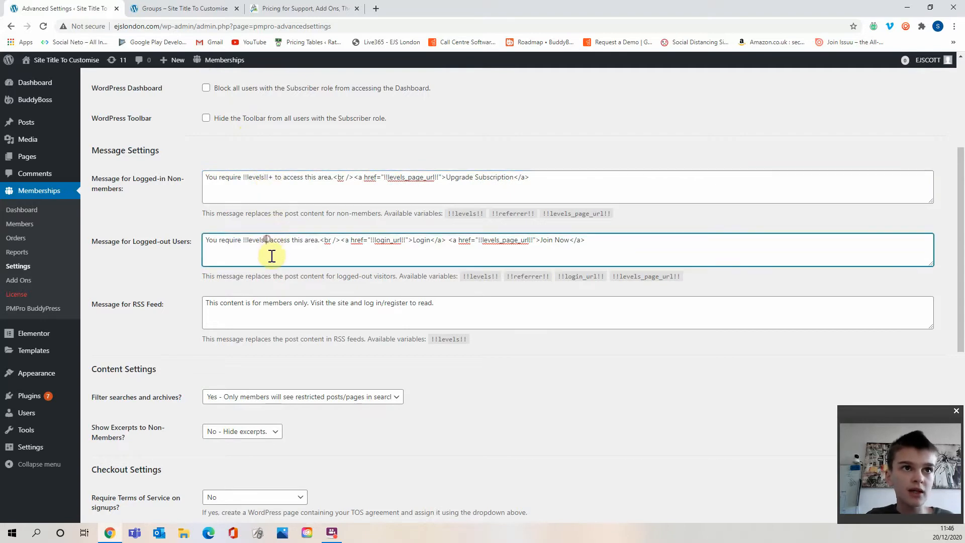
type("+")
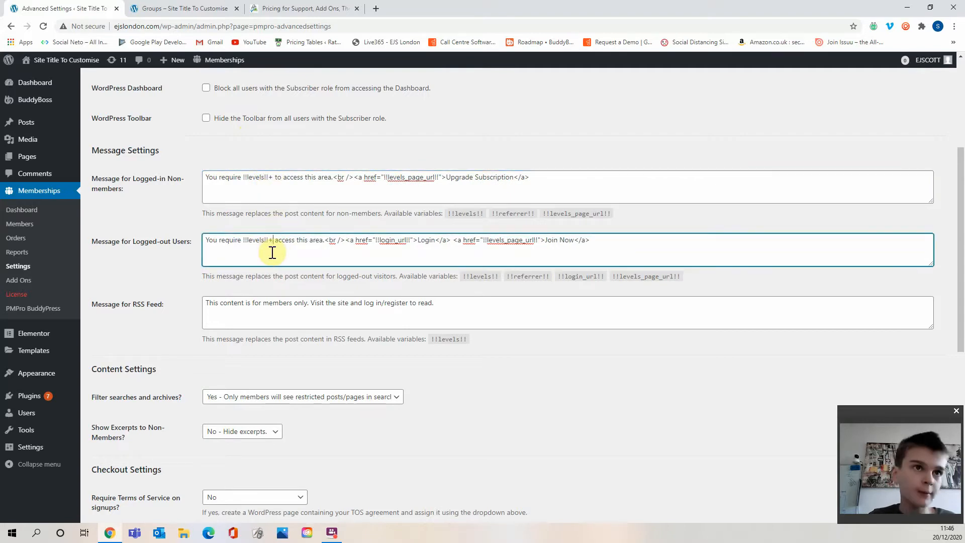
Save the advanced settings.
left_click(380, 288)
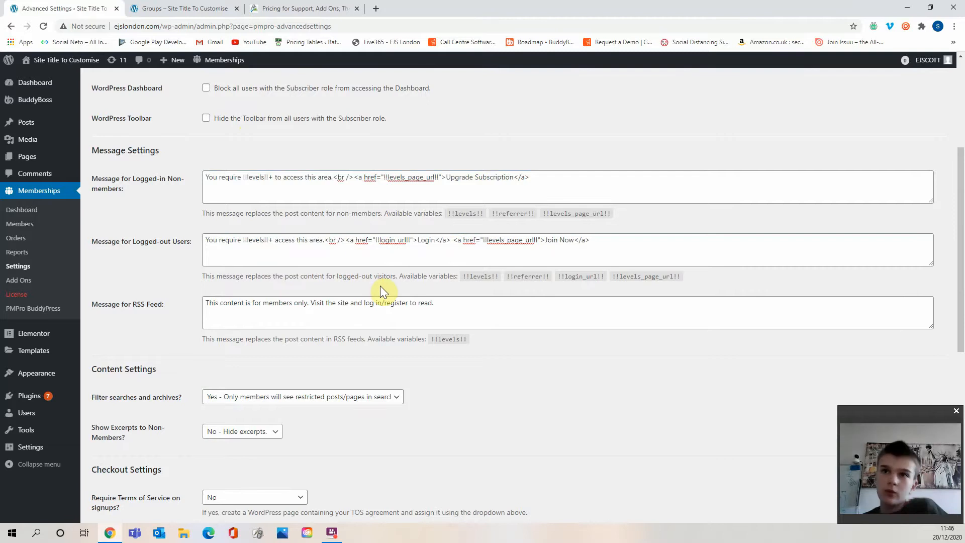
scroll(406, 278, "down", 1)
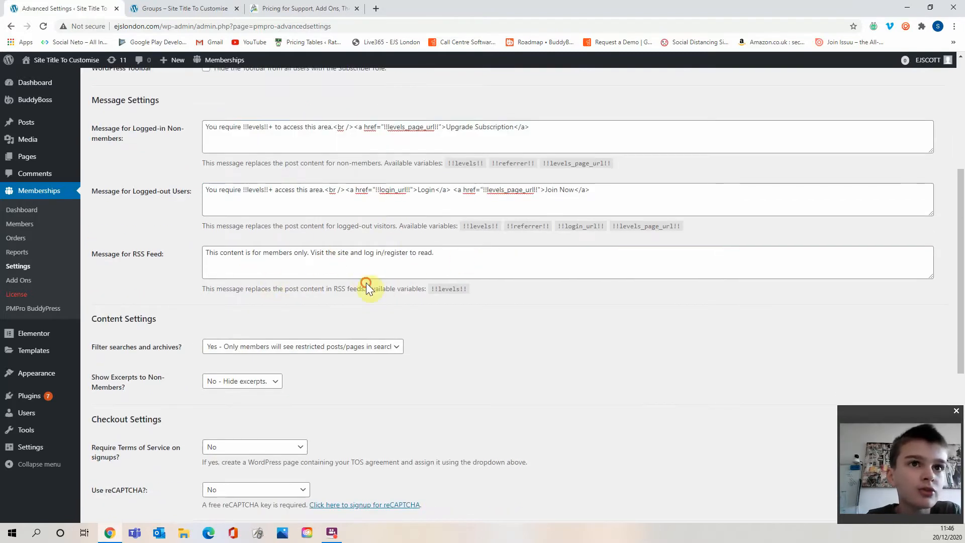
scroll(372, 267, "down", 6)
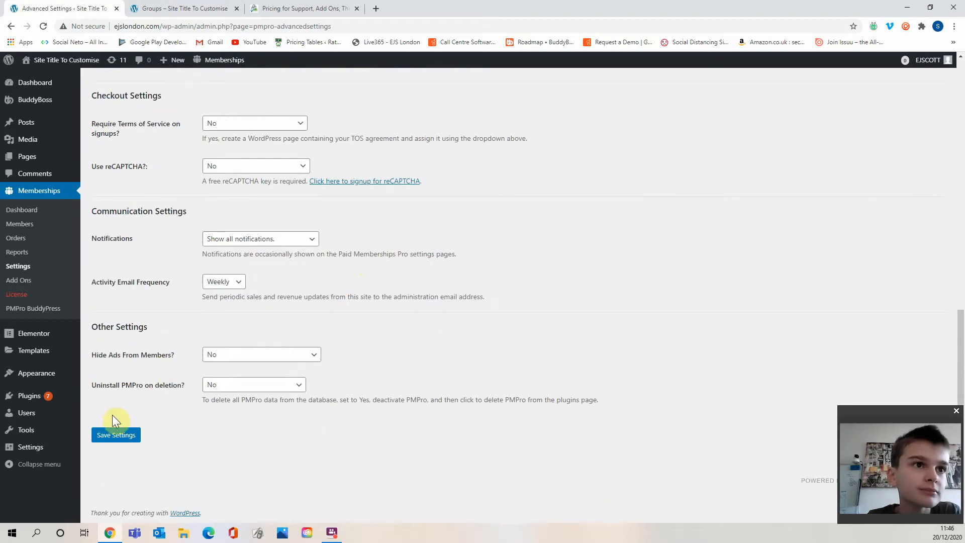
left_click(122, 443)
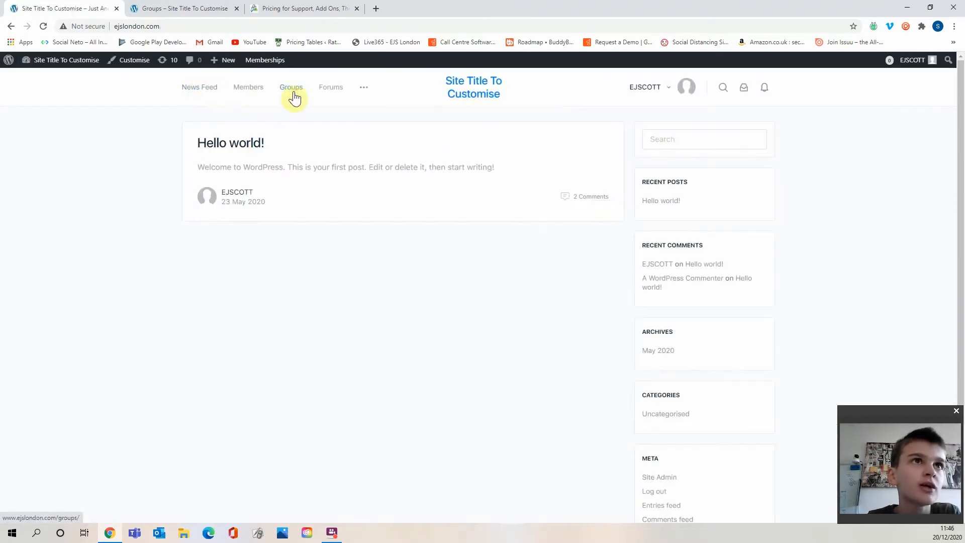
Check the updated restriction message on the front-end Groups page and follow its Upgrade Subscription link.
left_click(291, 88)
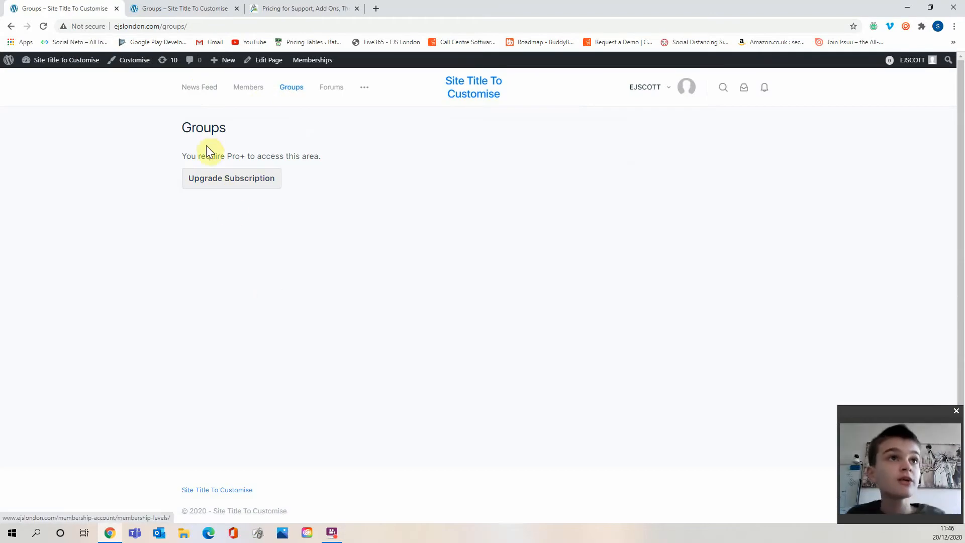
left_click_drag(205, 157, 256, 156)
left_click(327, 156)
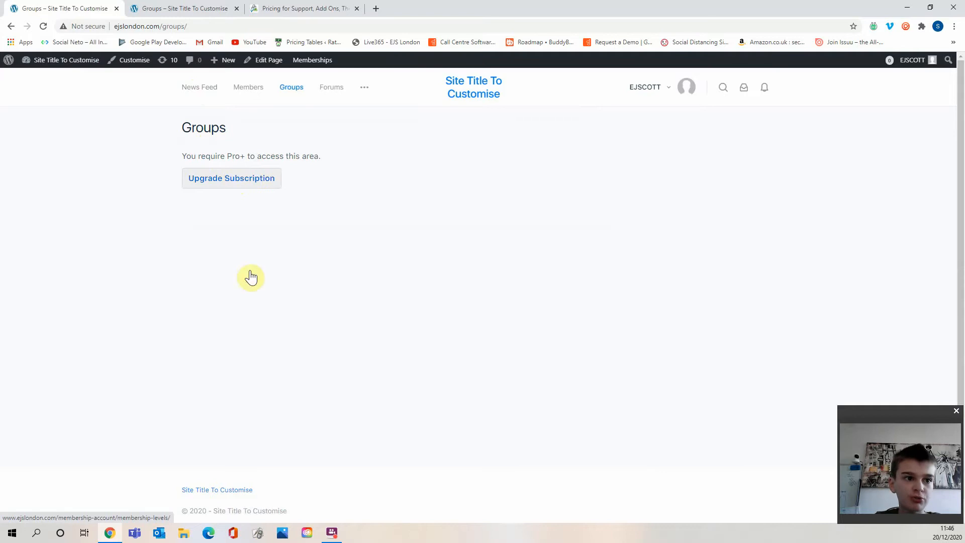
double_click(211, 156)
left_click_drag(244, 156, 261, 156)
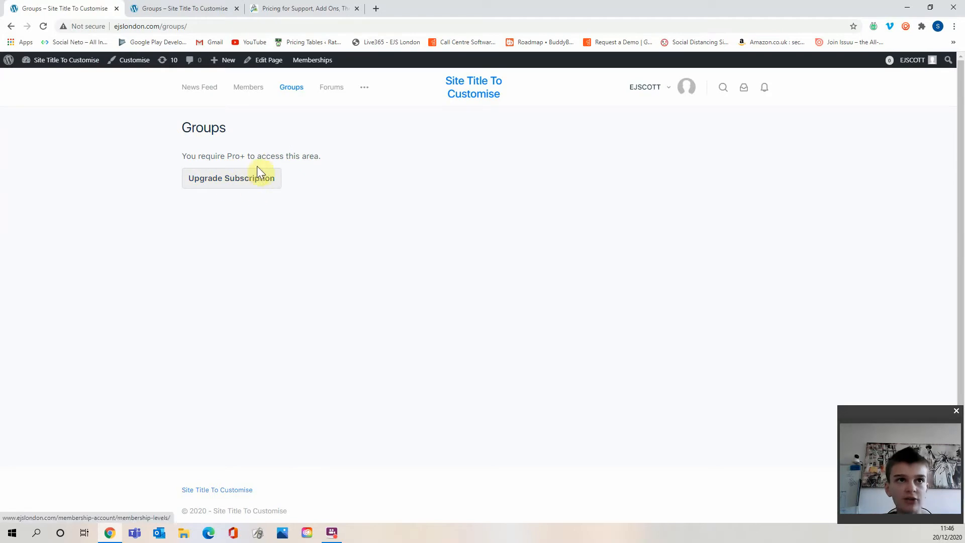
left_click(253, 184)
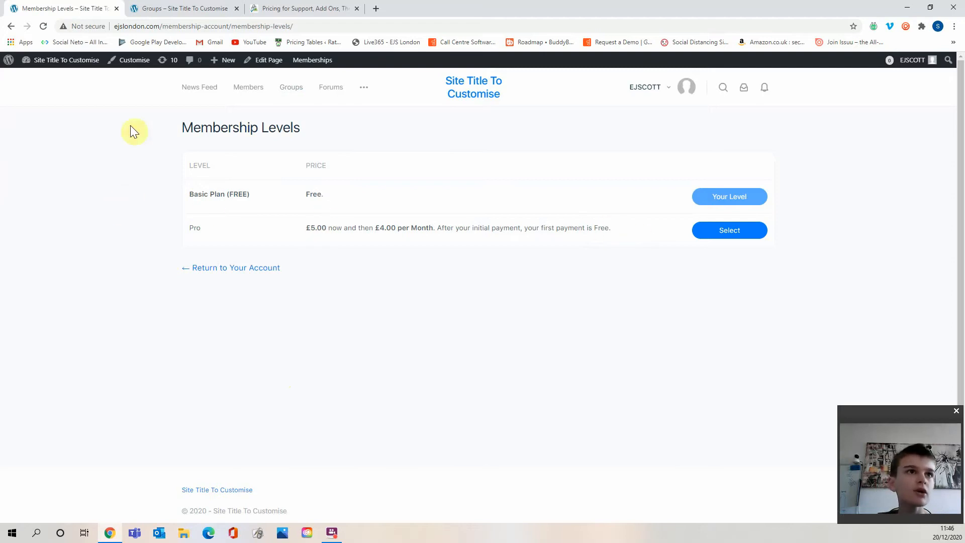
Return to the admin's Paid Memberships Pro Advanced settings and review the content and checkout options.
left_click(86, 75)
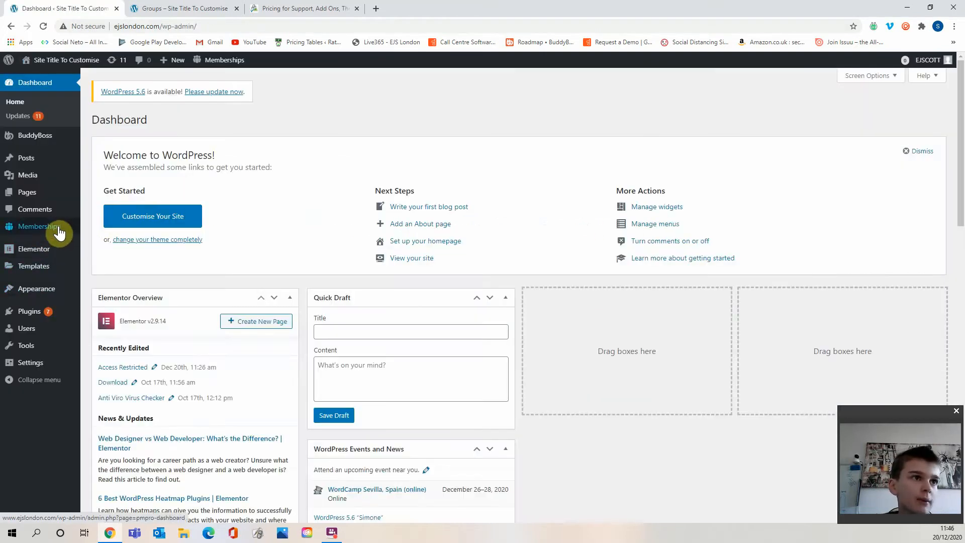
mouse_move(60, 228)
left_click(112, 287)
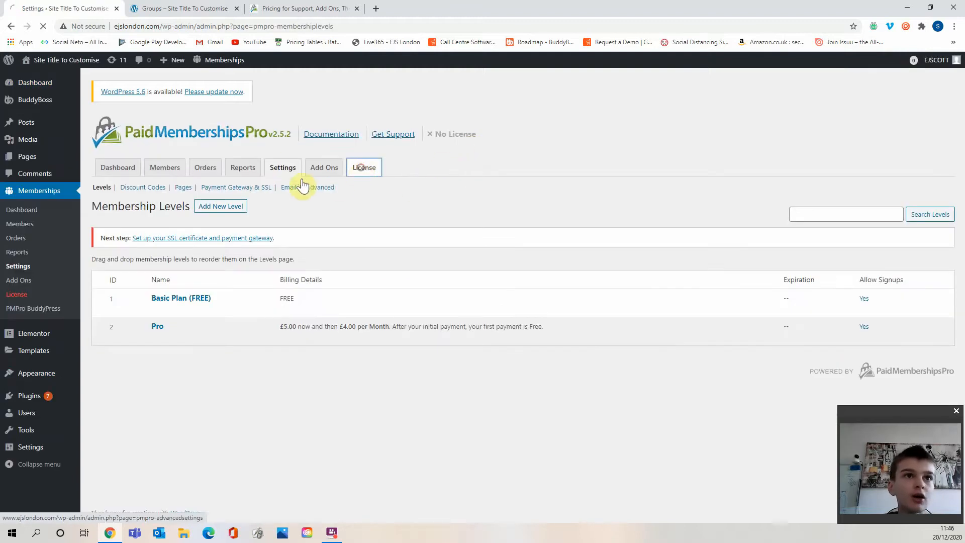
left_click(321, 187)
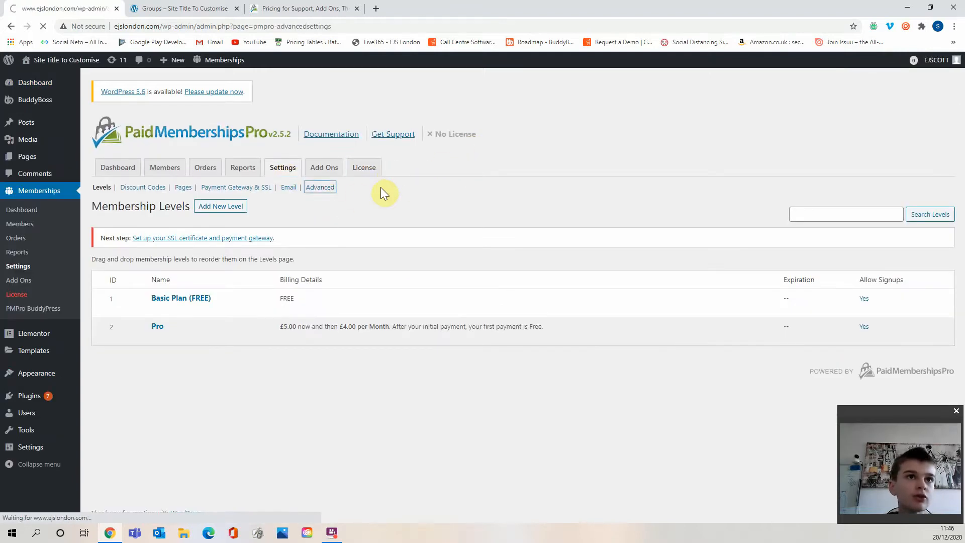
scroll(357, 230, "down", 2)
scroll(296, 227, "down", 5)
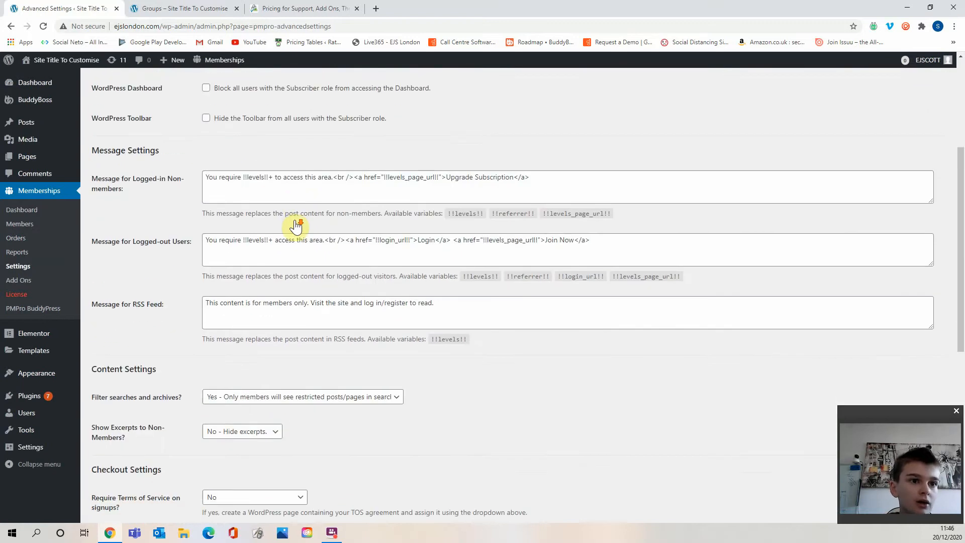
left_click_drag(122, 218, 164, 215)
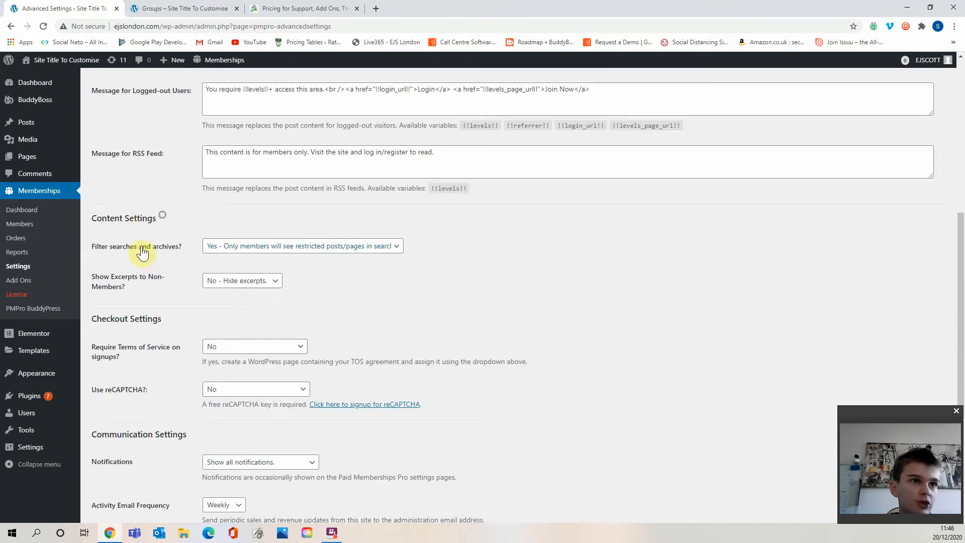
scroll(287, 258, "down", 1)
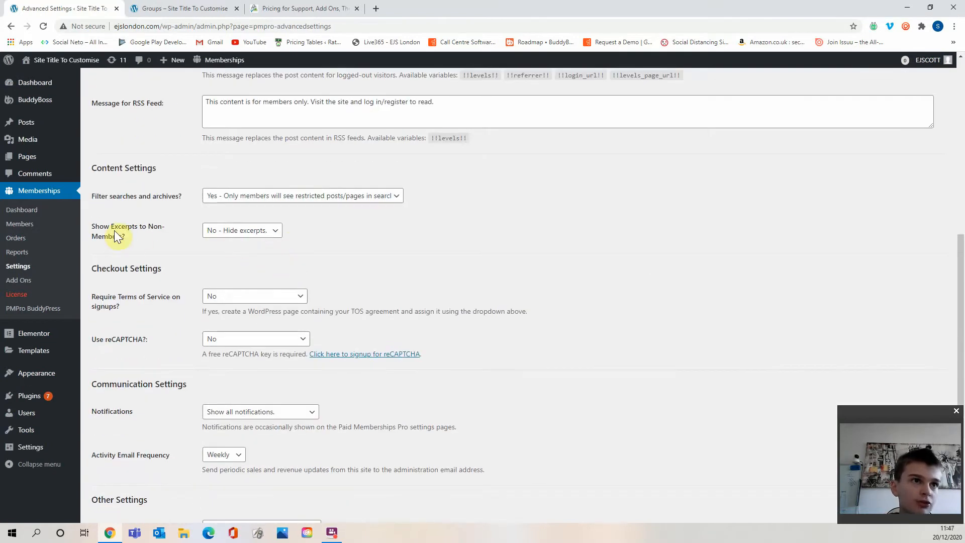
scroll(239, 230, "down", 2)
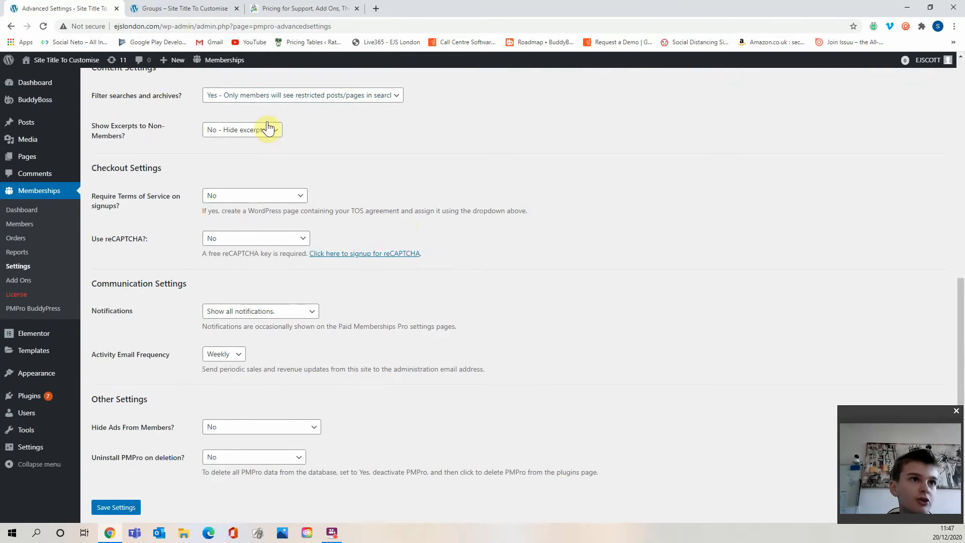
scroll(216, 154, "up", 2)
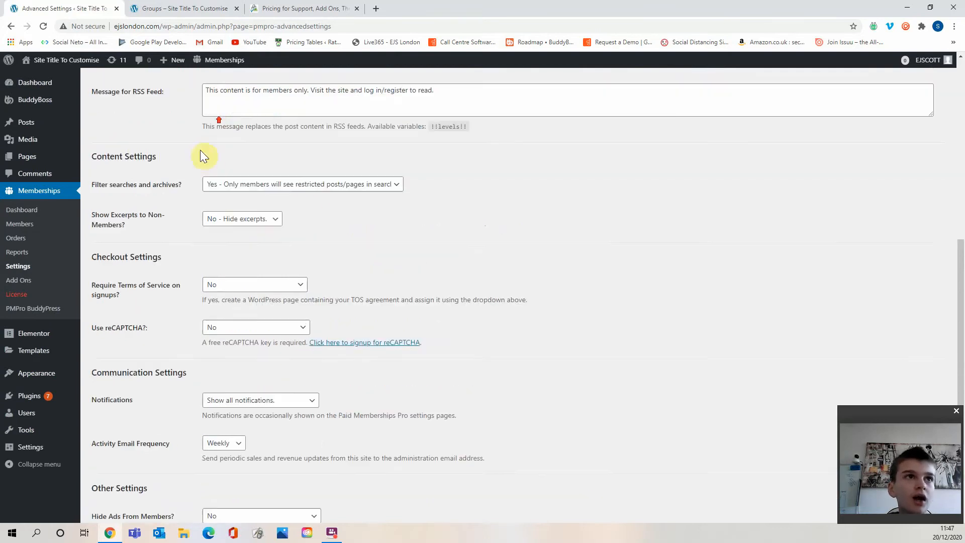
scroll(312, 229, "down", 1)
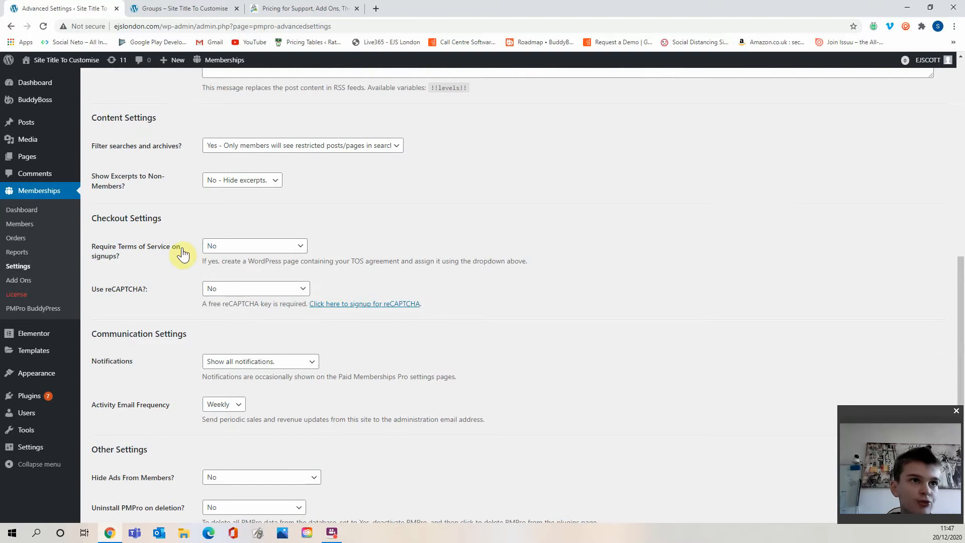
Set Require Terms of Service on signups to the Terms of Service page.
left_click(269, 246)
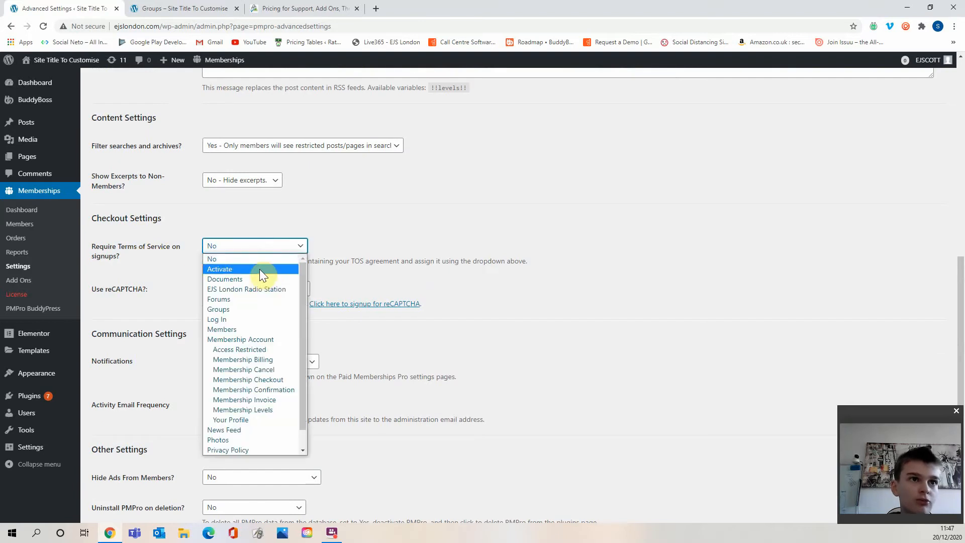
left_click(367, 262)
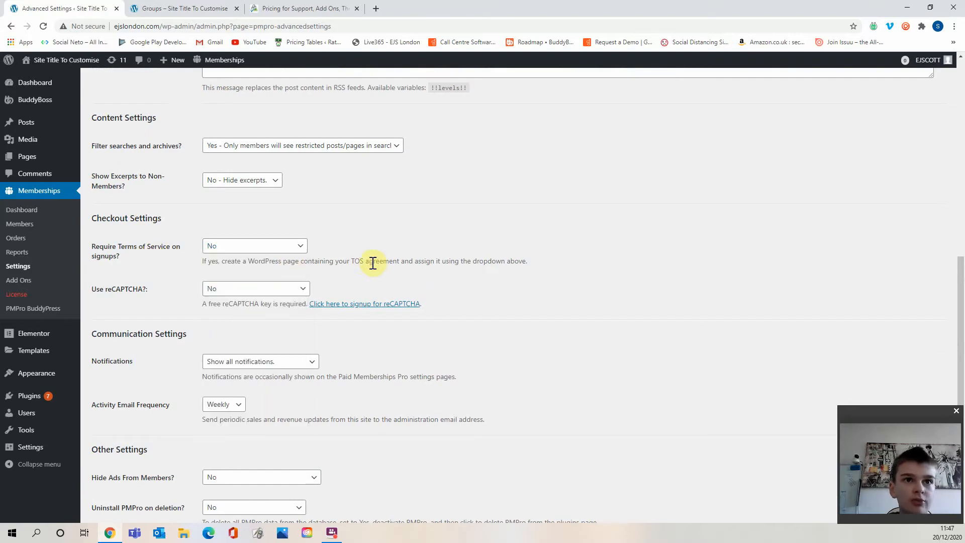
left_click(217, 245)
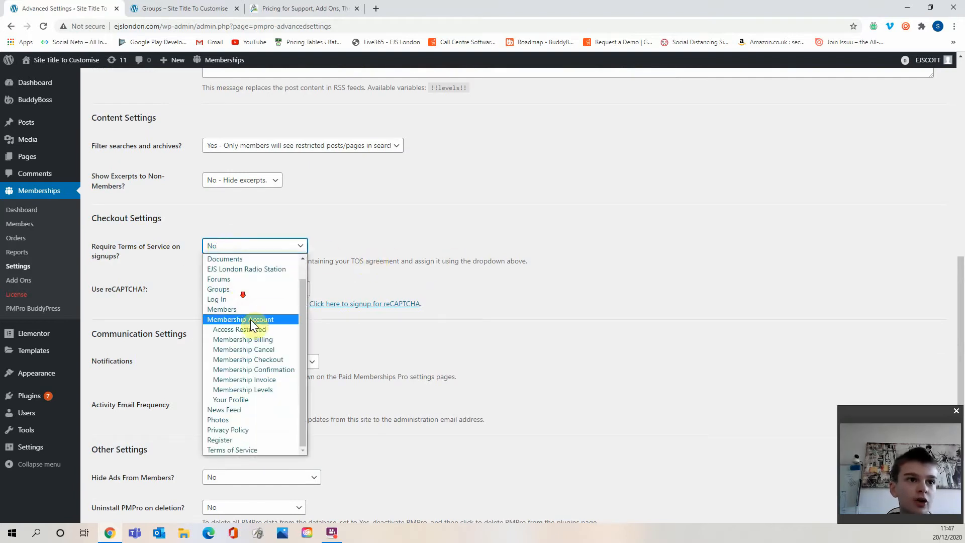
left_click(256, 455)
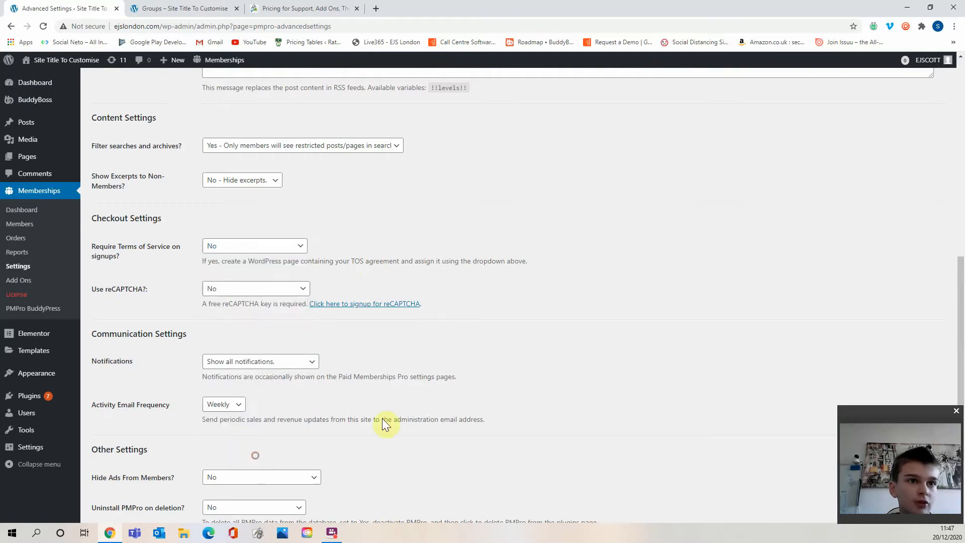
left_click(258, 245)
scroll(271, 438, "down", 1)
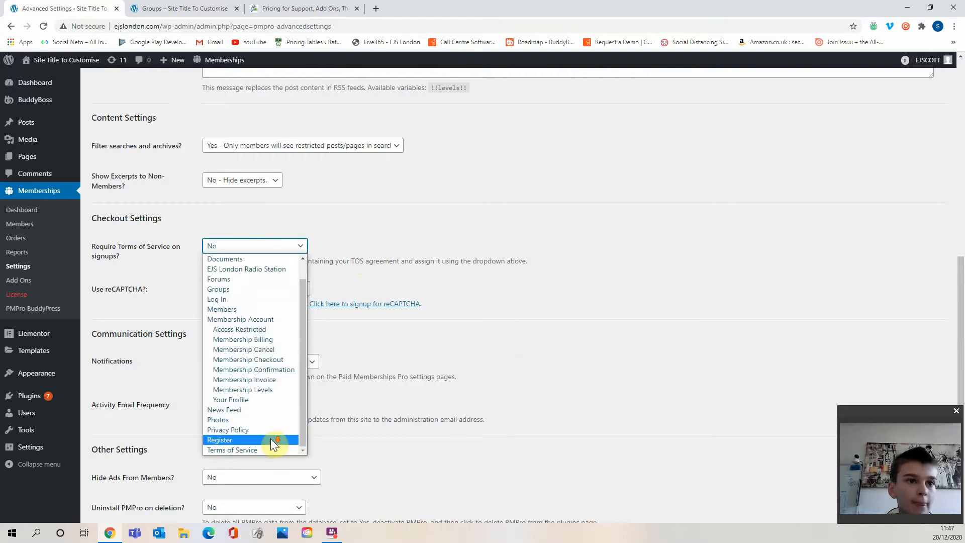
left_click(267, 450)
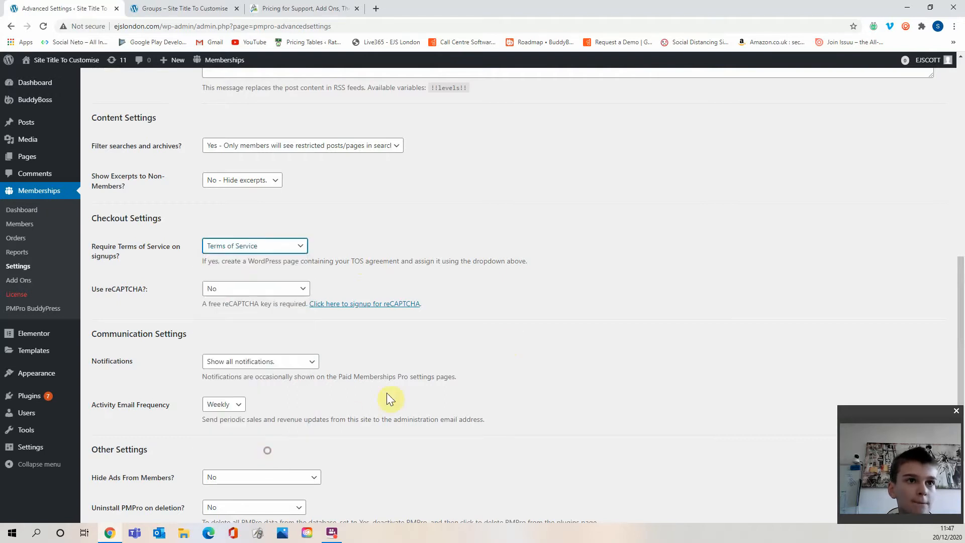
Set Use reCAPTCHA to "Yes - All memberships." in the checkout settings.
left_click(212, 289)
left_click(271, 316)
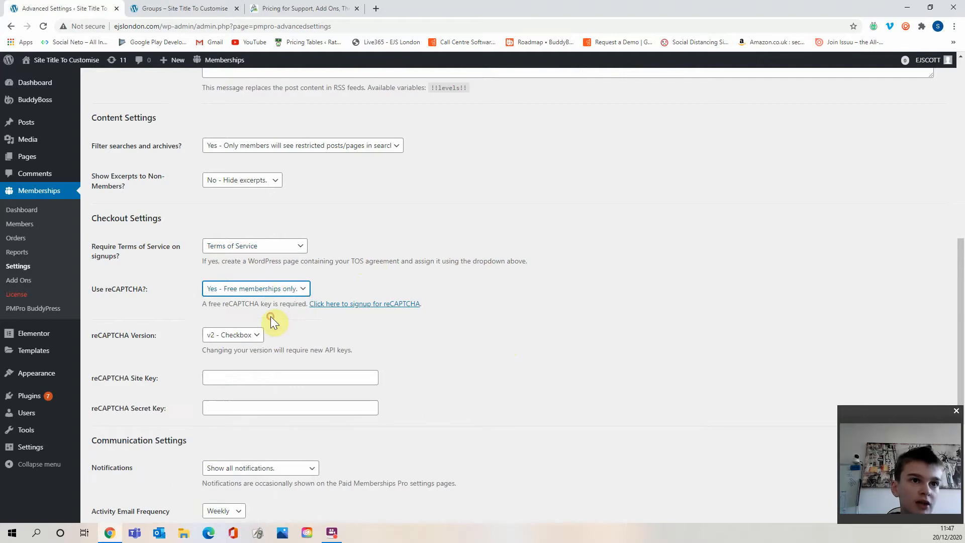
left_click(271, 289)
left_click(275, 315)
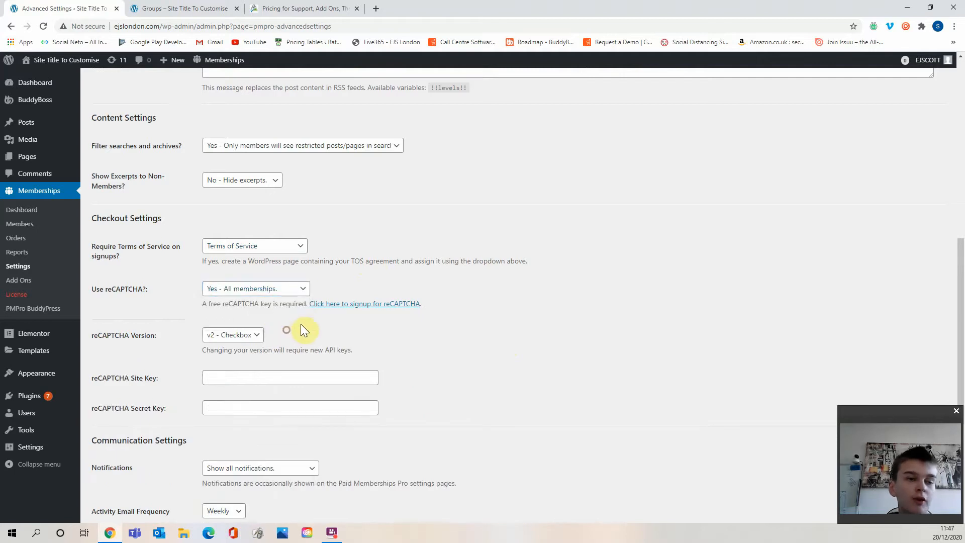
Open the reCAPTCHA signup page from the checkout settings.
scroll(589, 251, "down", 2)
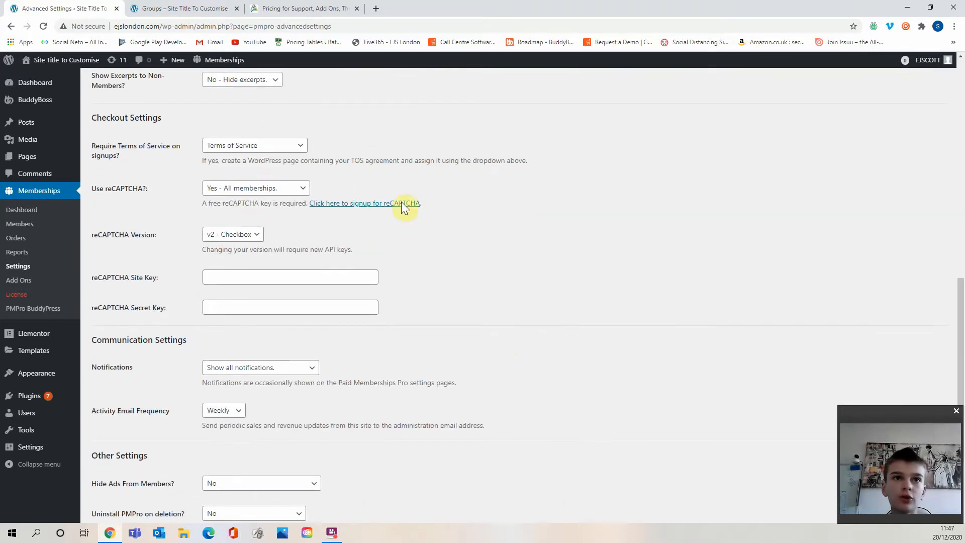
left_click(370, 206)
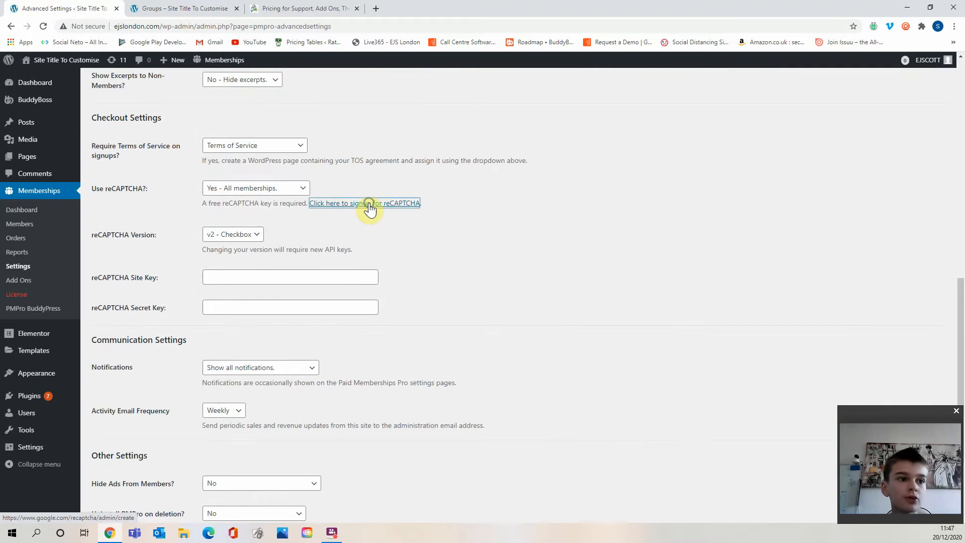
right_click(370, 205)
left_click(612, 207)
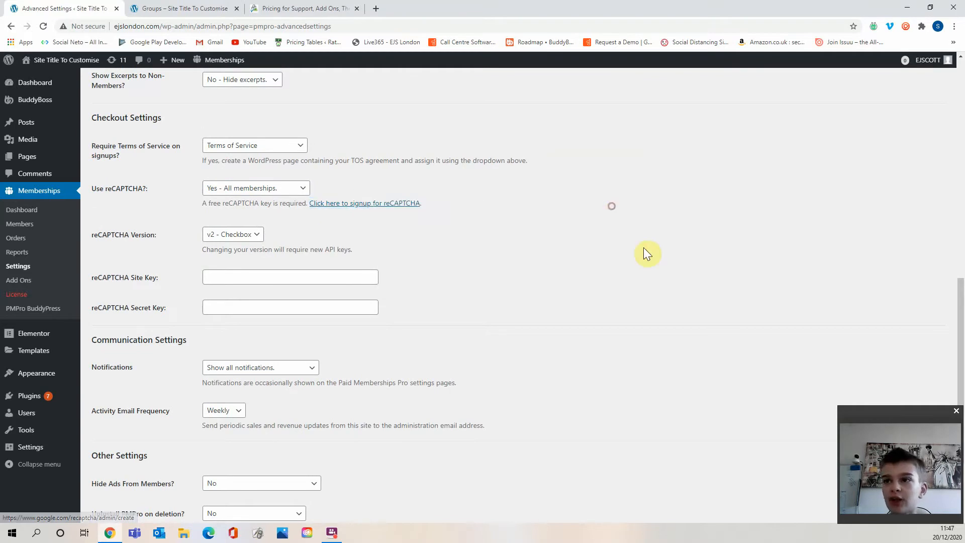
left_click(858, 425)
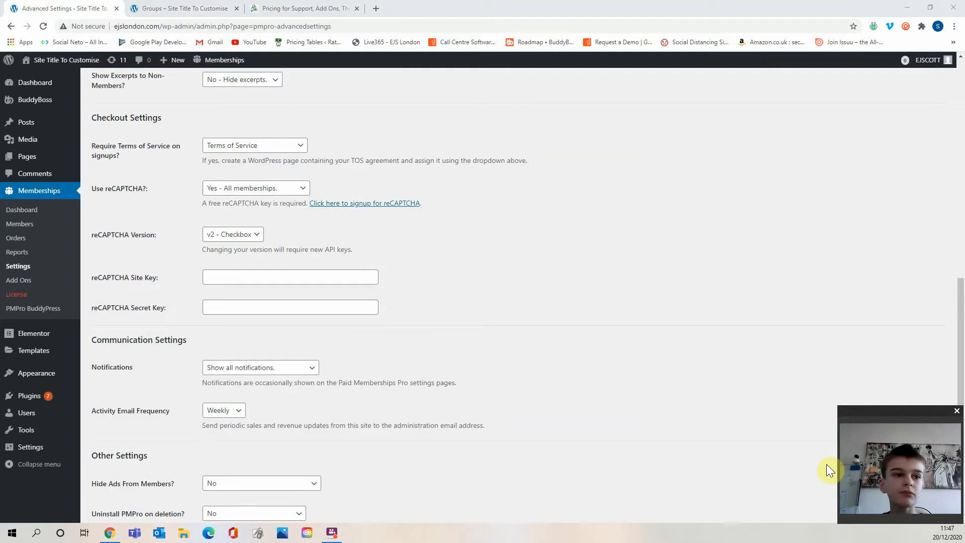
left_click_drag(872, 411, 866, 376)
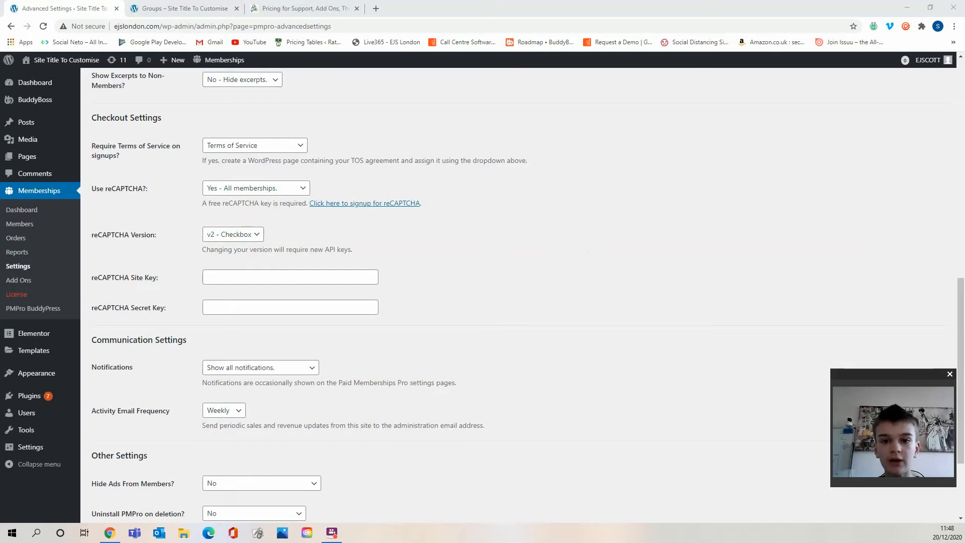
left_click(399, 200)
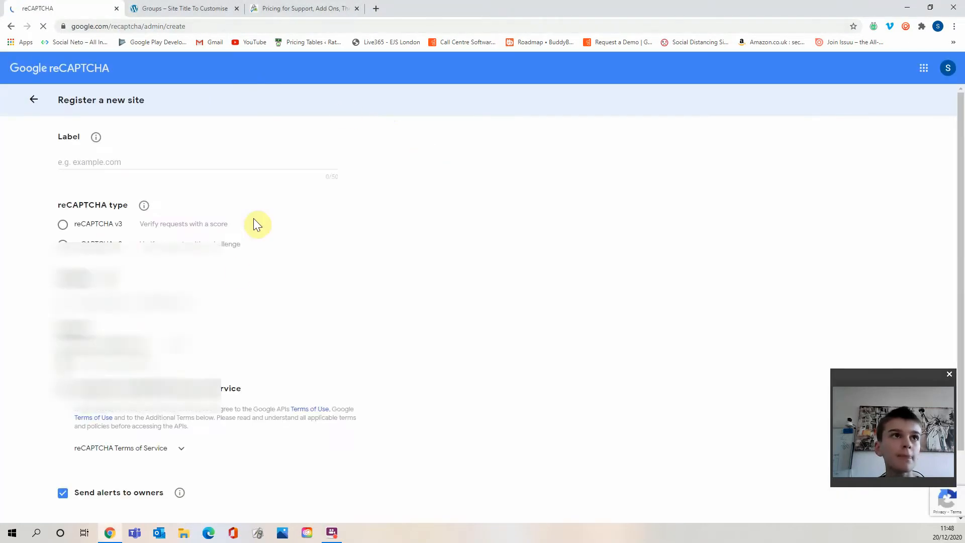
Label the new reCAPTCHA site ejslondon.com and choose reCAPTCHA v2 with the "I'm not a robot" tickbox.
left_click(193, 162)
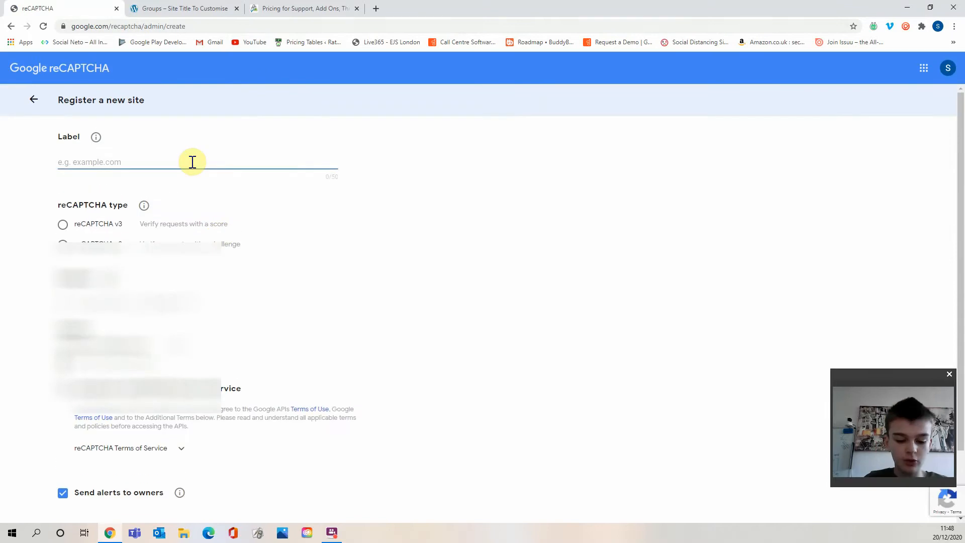
type("ejslondon.com")
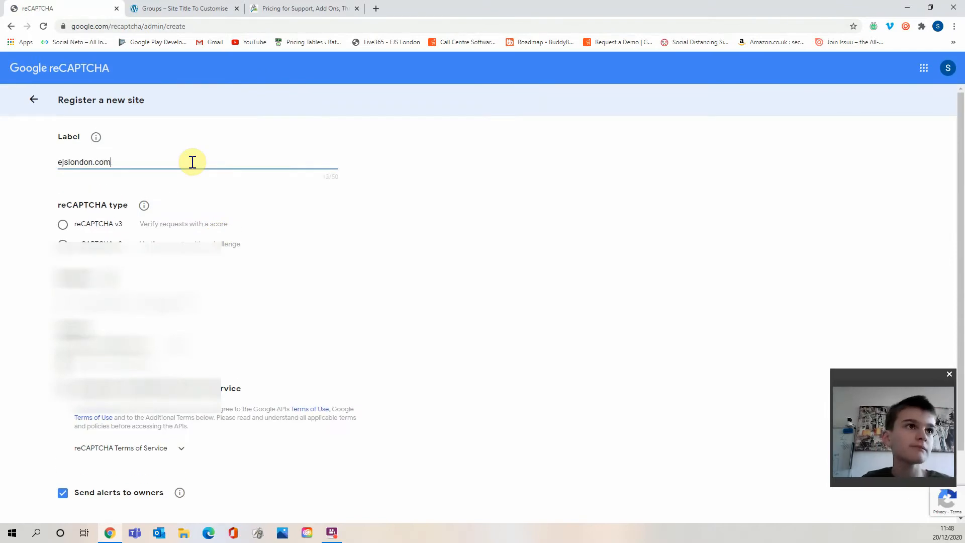
left_click(304, 221)
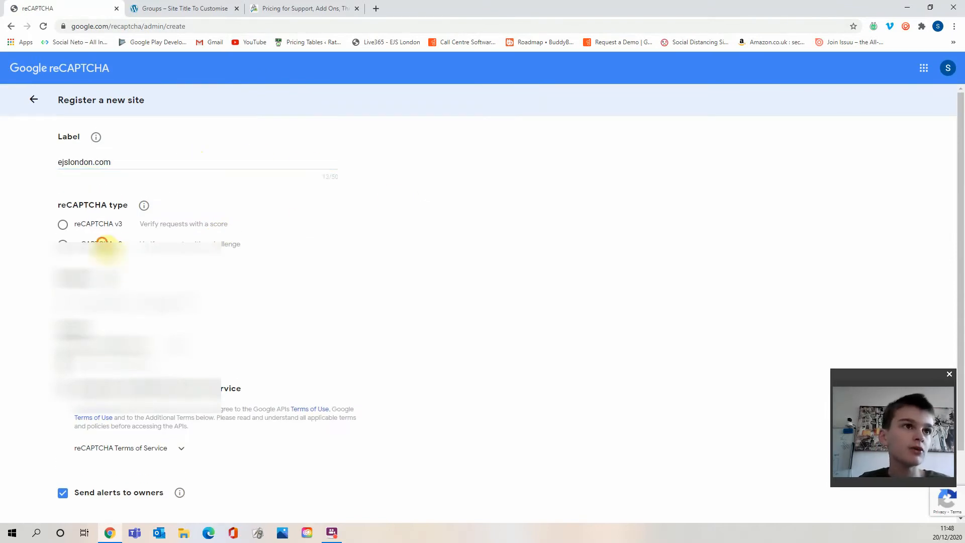
left_click(102, 243)
Add ejslondon.com as the domain, accept the reCAPTCHA terms and submit the site registration.
scroll(204, 209, "down", 1)
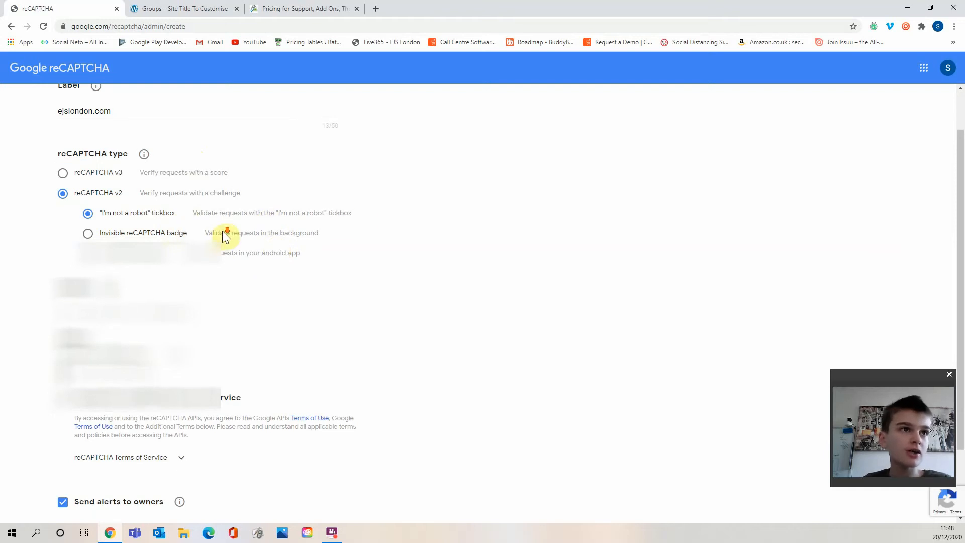
scroll(223, 231, "down", 2)
left_click(103, 227)
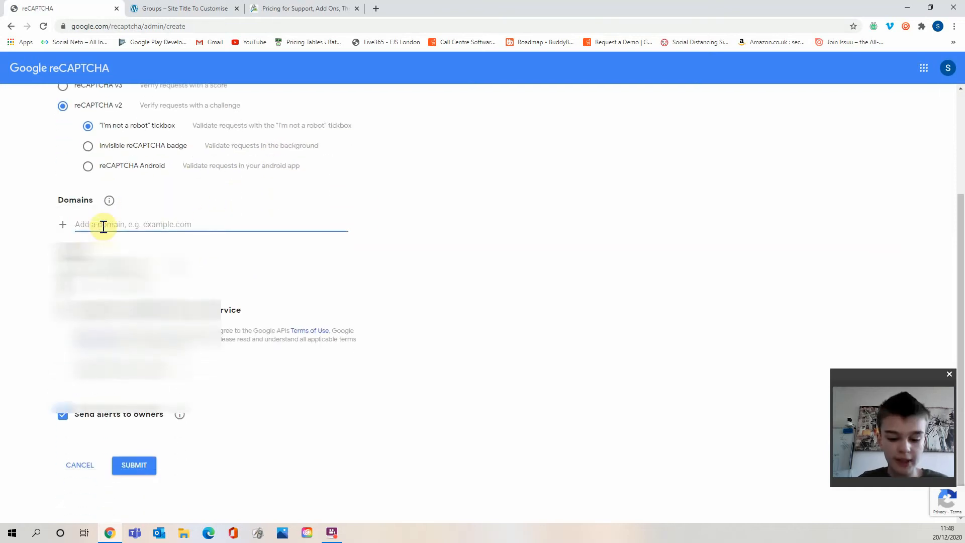
type("ejslondon.com")
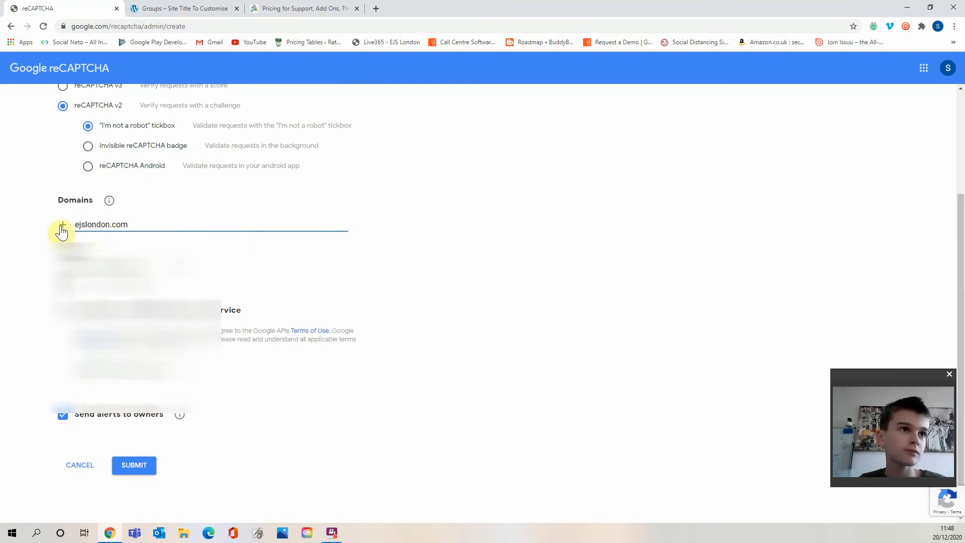
left_click(34, 228)
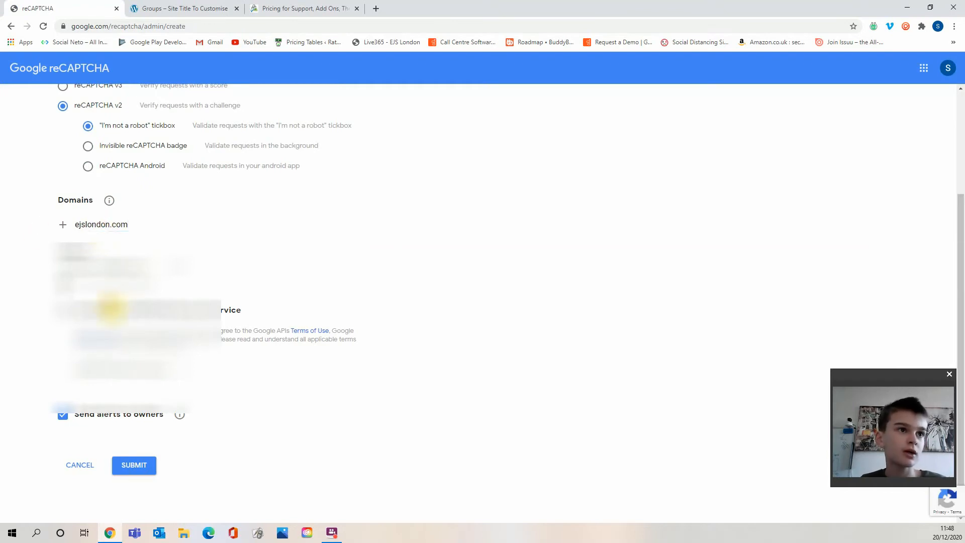
left_click(63, 310)
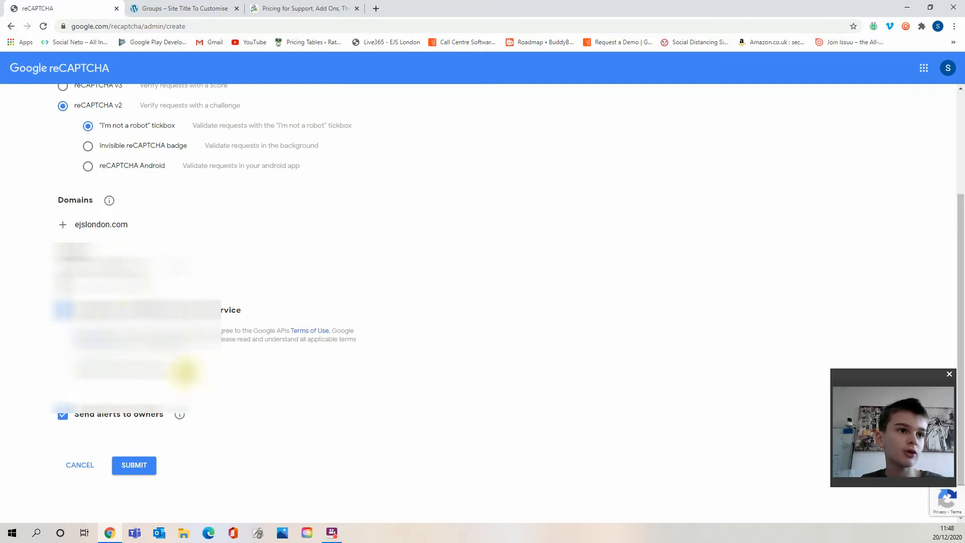
left_click(179, 374)
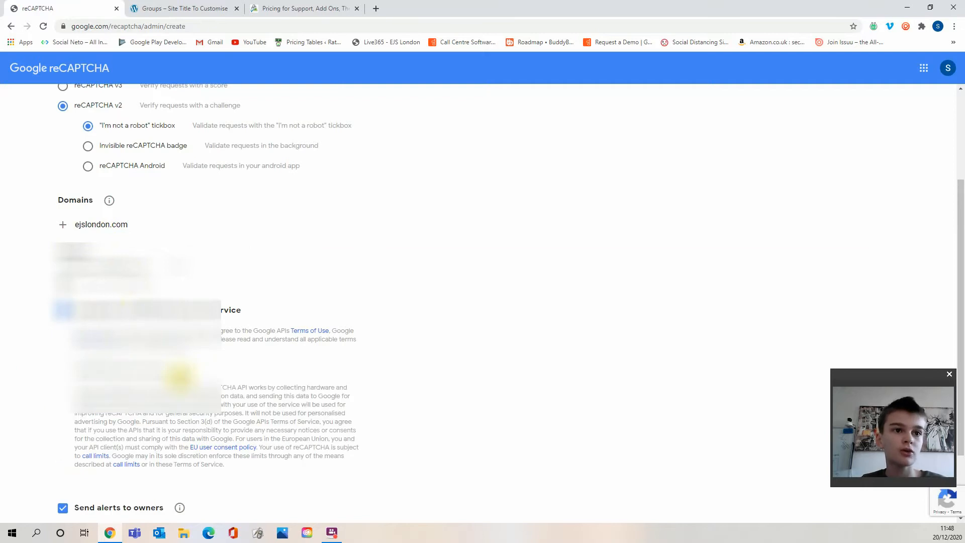
left_click(180, 375)
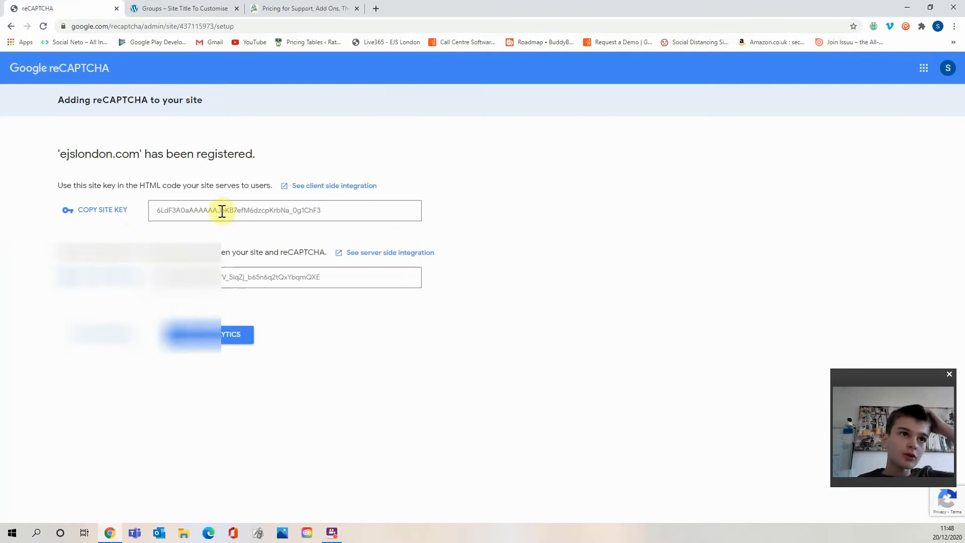
Copy the reCAPTCHA site key and return to the Paid Memberships Pro Advanced settings in the admin.
left_click(116, 211)
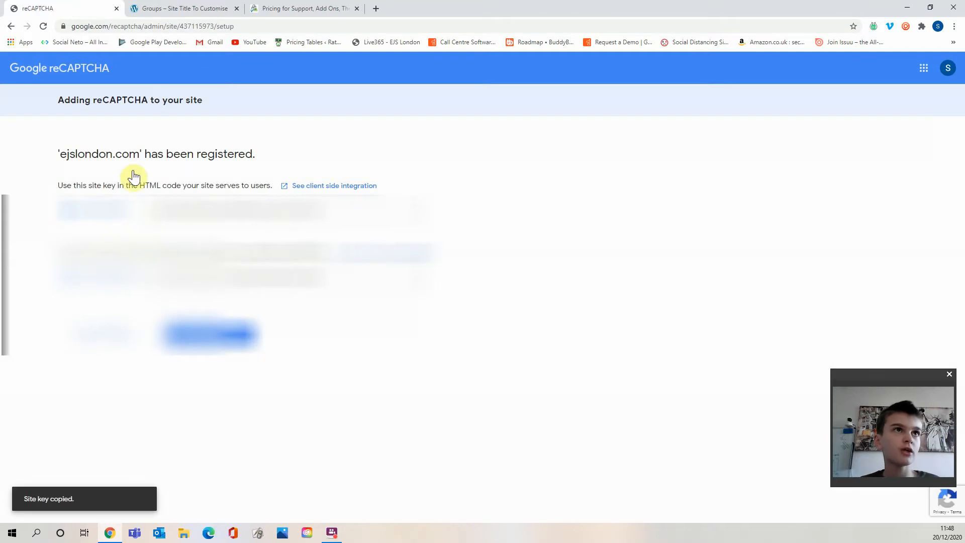
left_click(374, 8)
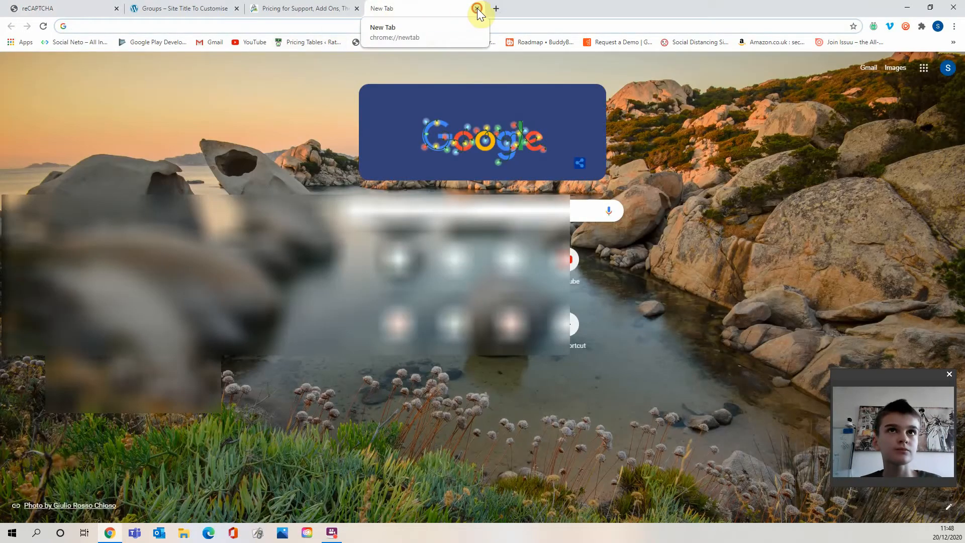
left_click(476, 8)
left_click(194, 9)
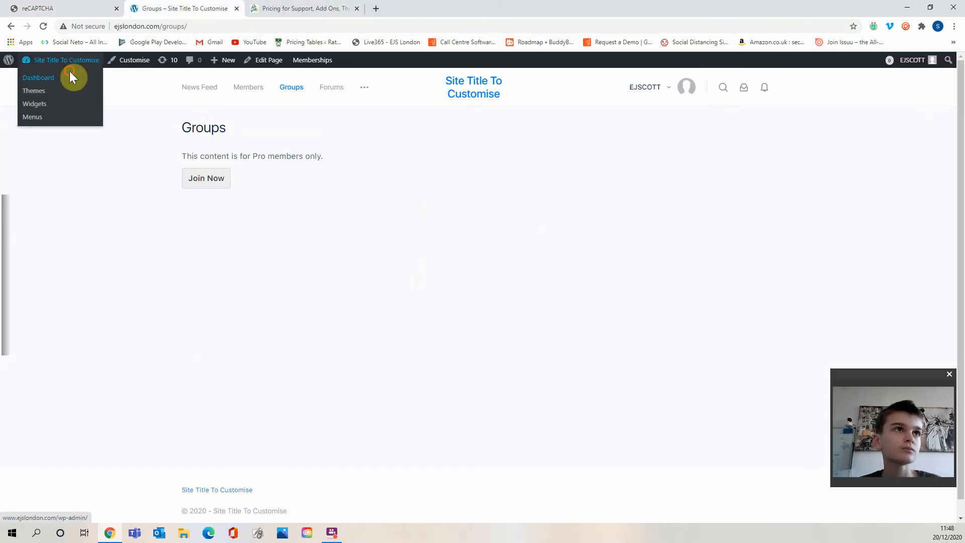
left_click(69, 73)
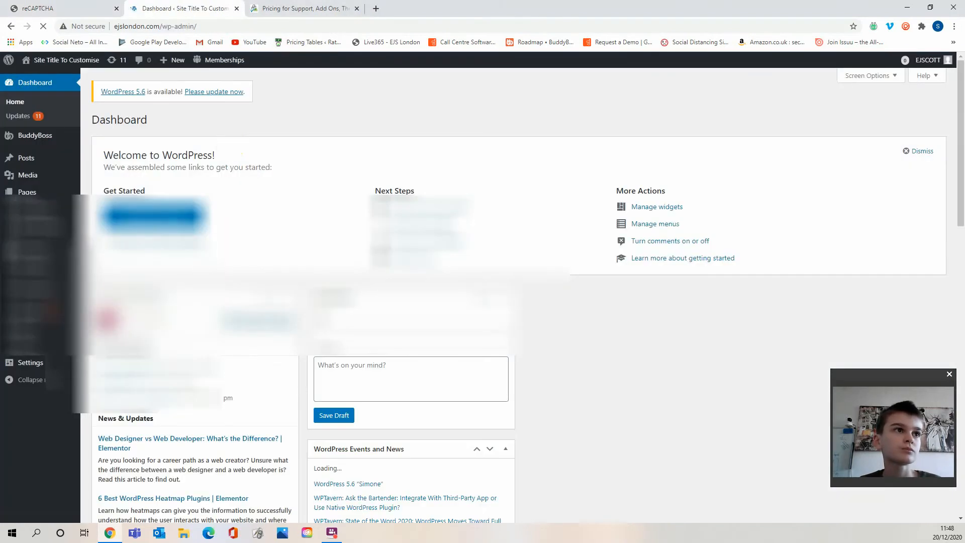
mouse_move(44, 227)
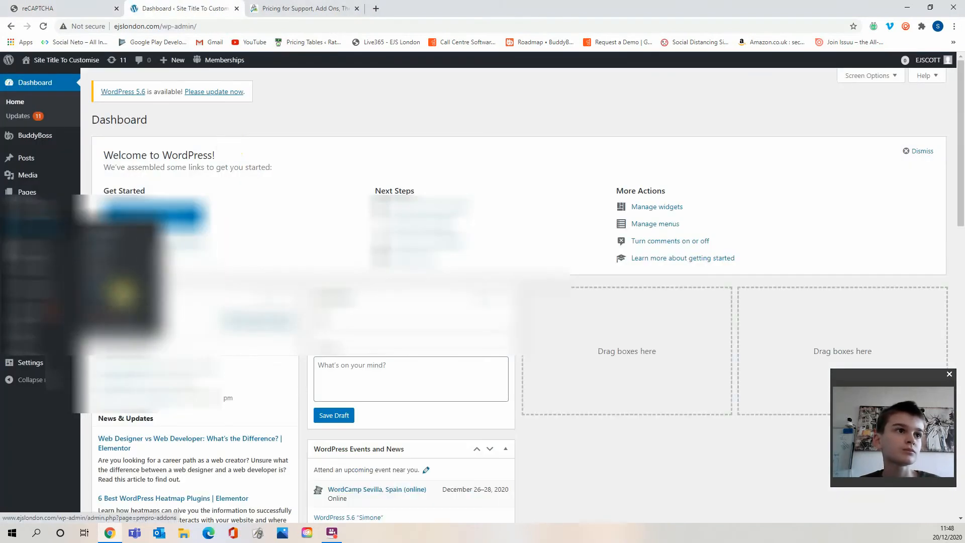
left_click(121, 290)
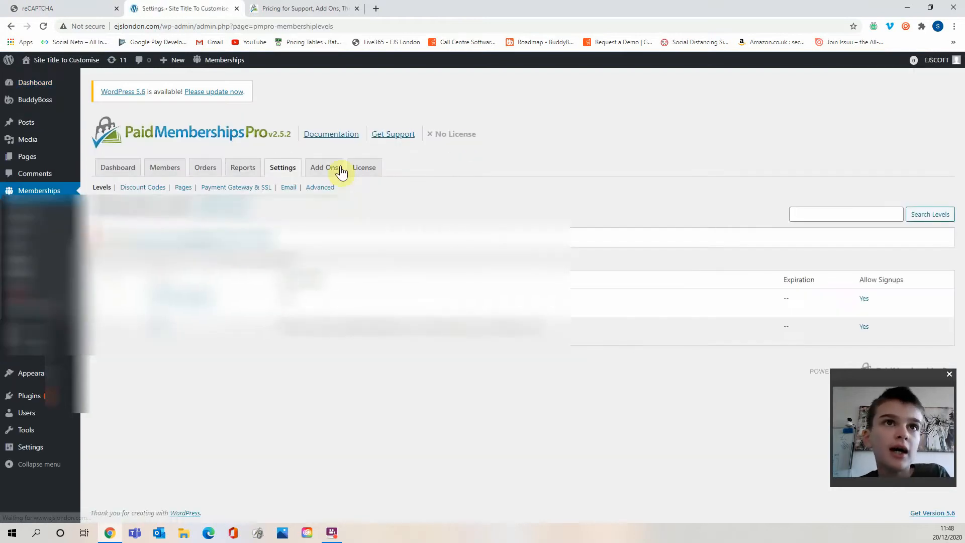
left_click(320, 187)
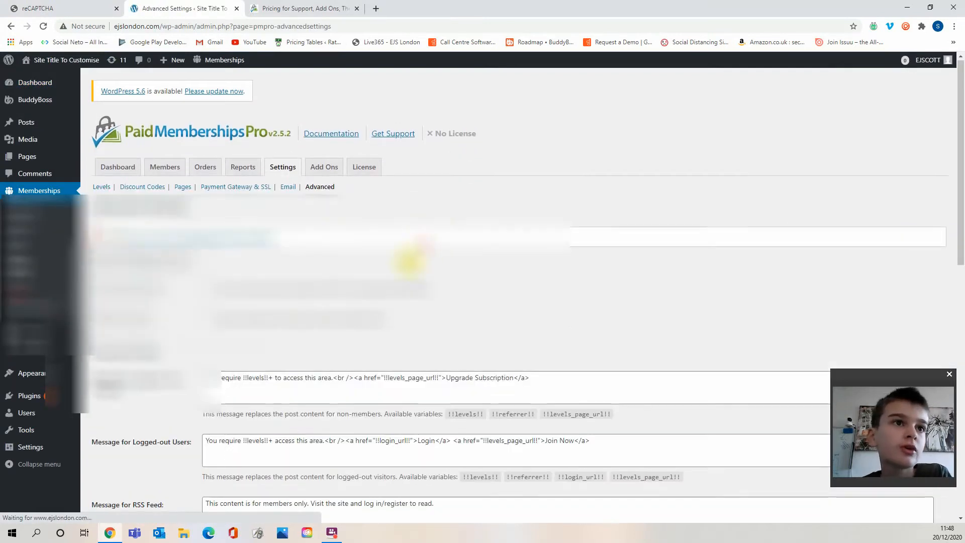
Paste the site key into the reCAPTCHA Site Key field.
scroll(327, 292, "down", 9)
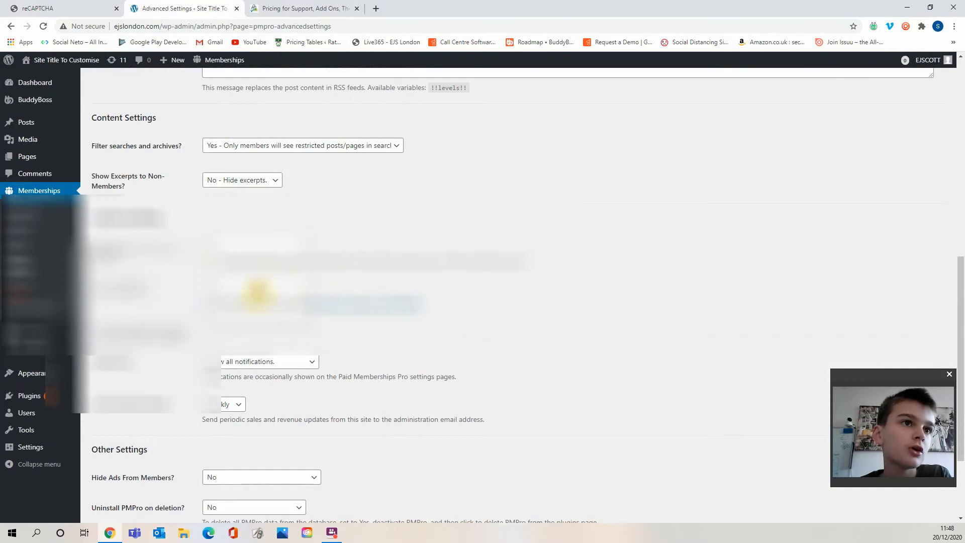
left_click(259, 293)
left_click(243, 322)
left_click(277, 378)
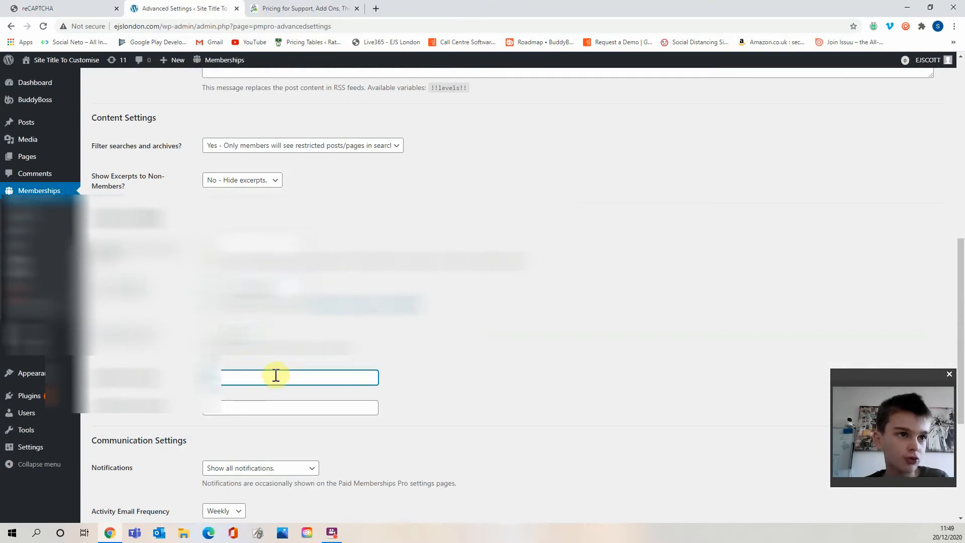
key("ctrl+v")
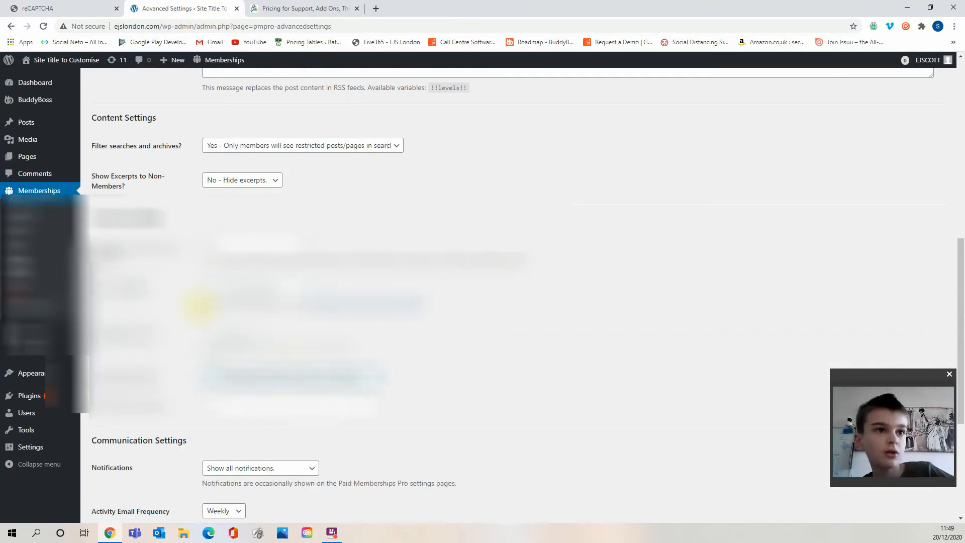
Copy the reCAPTCHA secret key from the registration page.
left_click(60, 8)
left_click(121, 279)
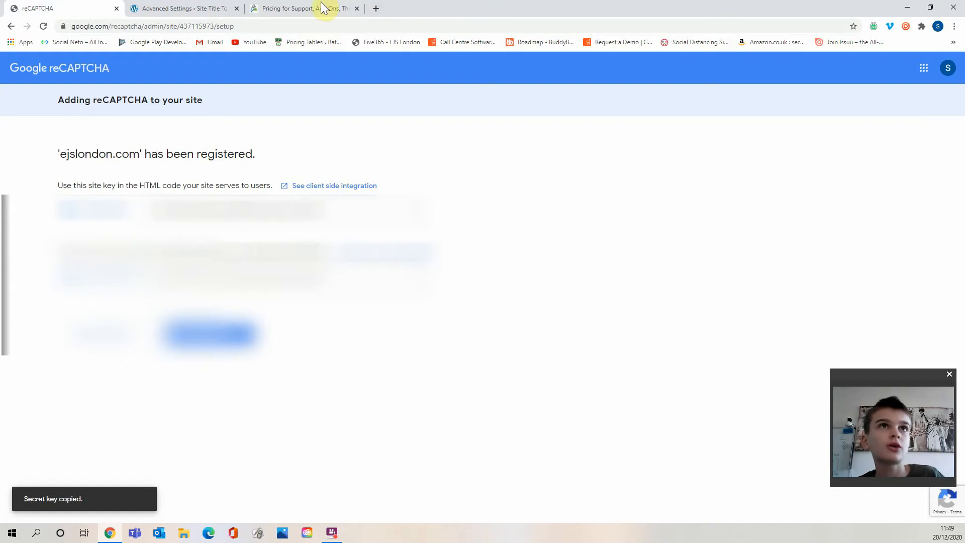
Paste the reCAPTCHA secret key into the reCAPTCHA Secret Key field and save the Advanced settings.
left_click(211, 7)
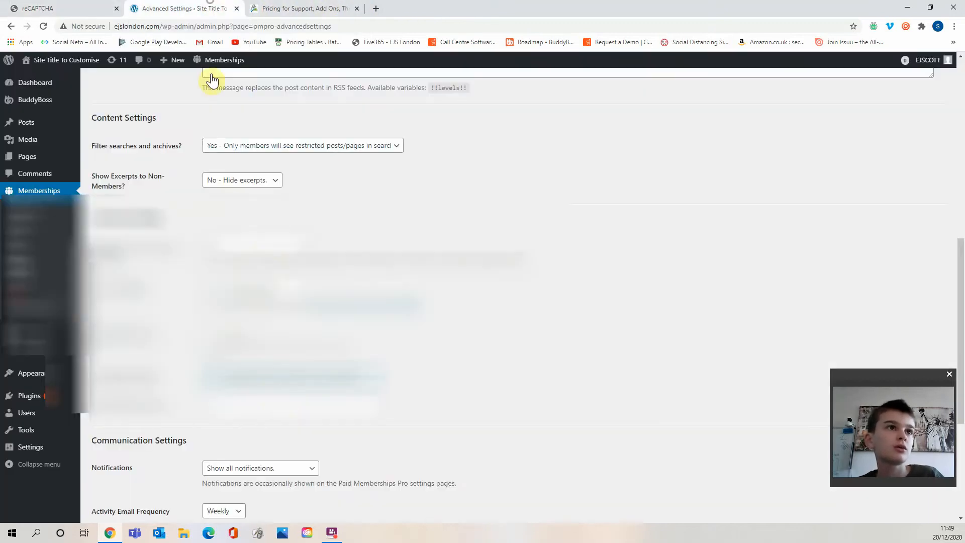
left_click(278, 412)
key("ctrl+v")
scroll(283, 401, "down", 5)
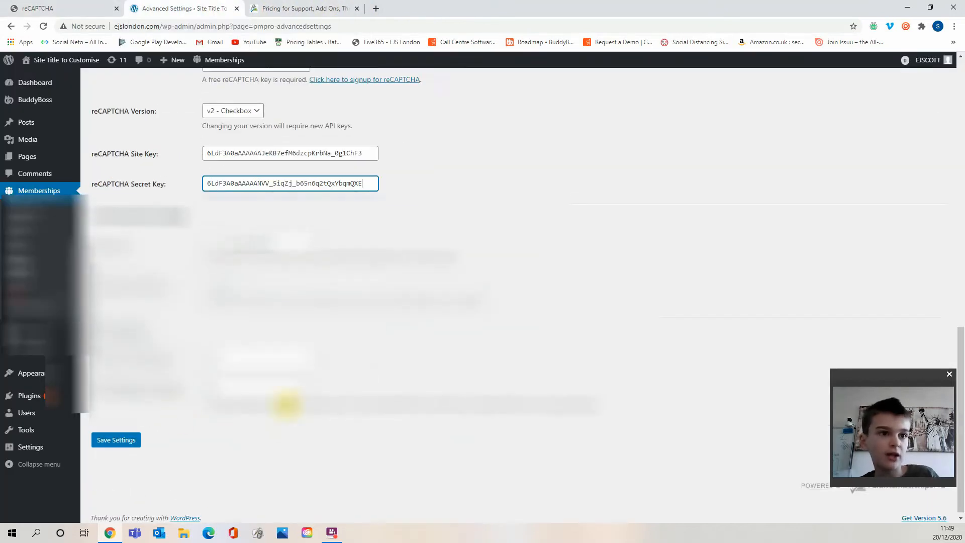
left_click(141, 441)
Visit the site front end, select the Pro membership level and review its checkout form.
scroll(194, 362, "up", 4)
scroll(195, 362, "up", 9)
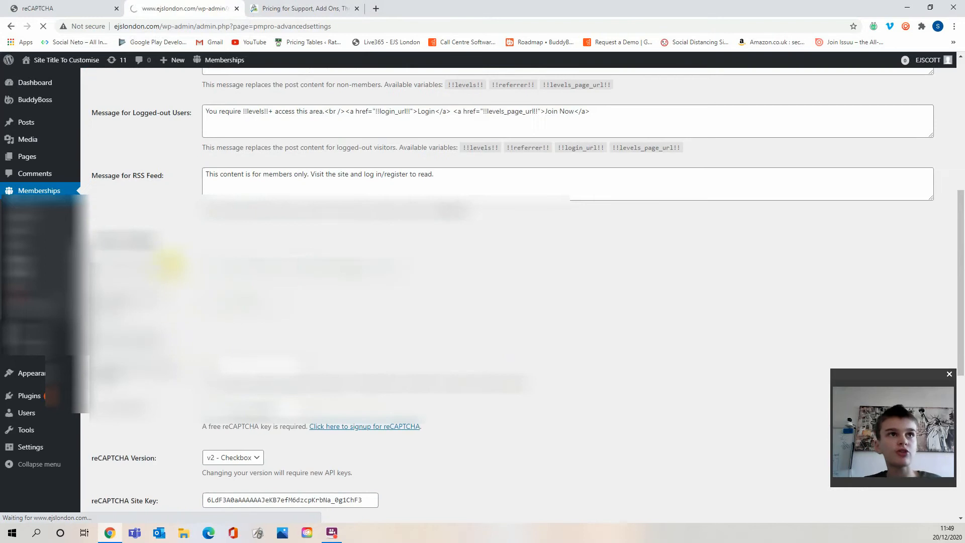
left_click(59, 77)
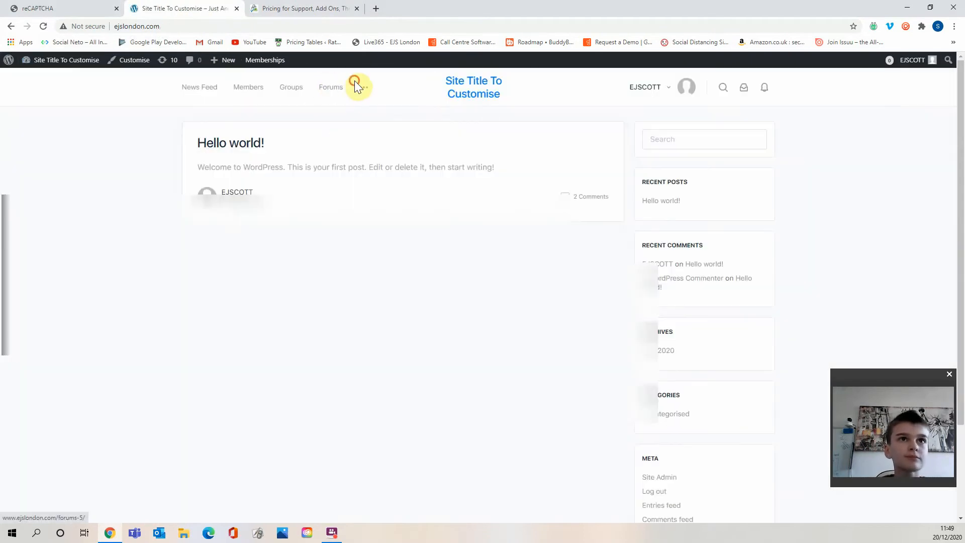
left_click(288, 95)
left_click(229, 182)
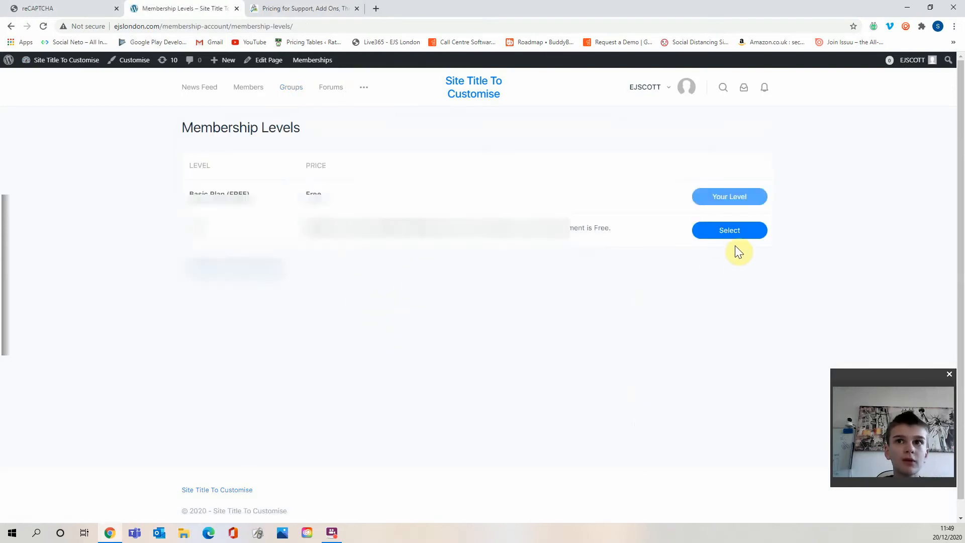
left_click(736, 230)
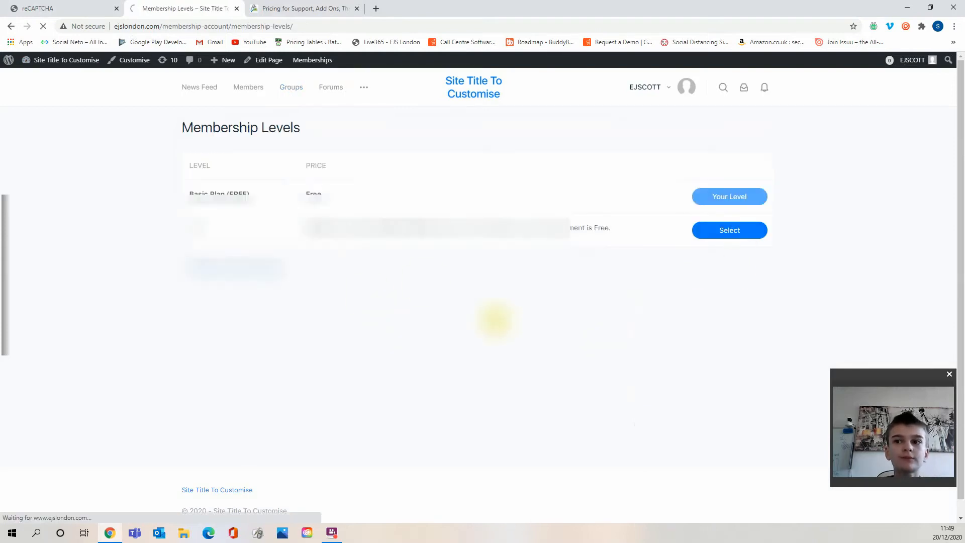
scroll(302, 304, "down", 1)
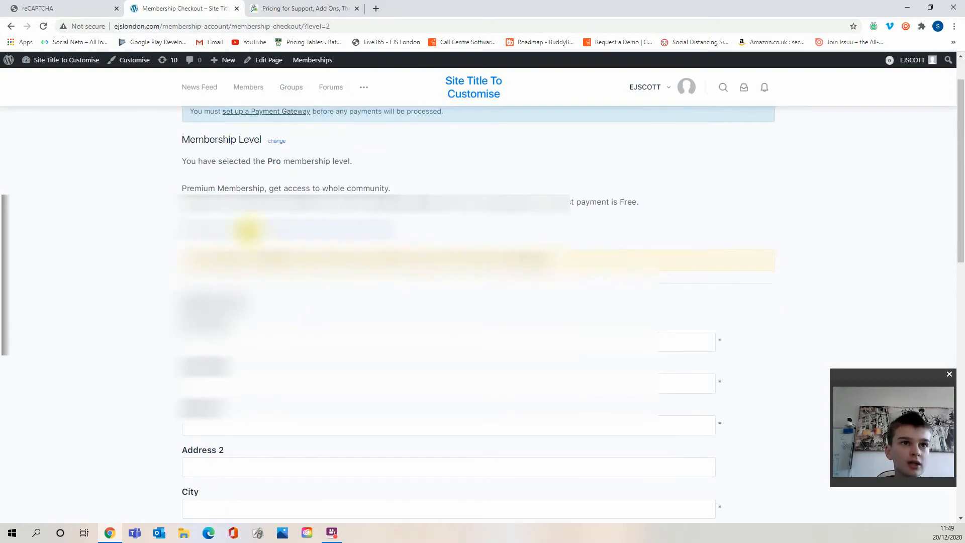
scroll(267, 262, "down", 15)
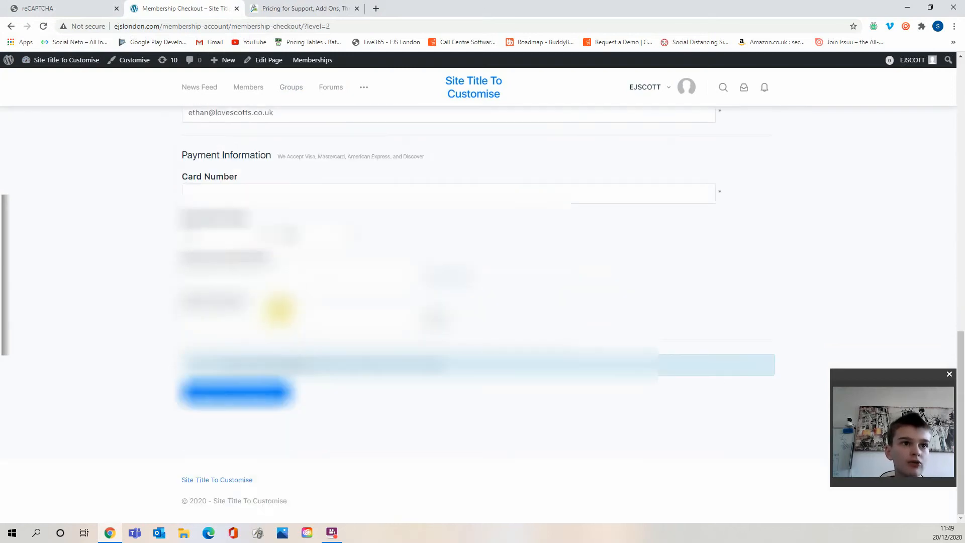
scroll(379, 366, "up", 2)
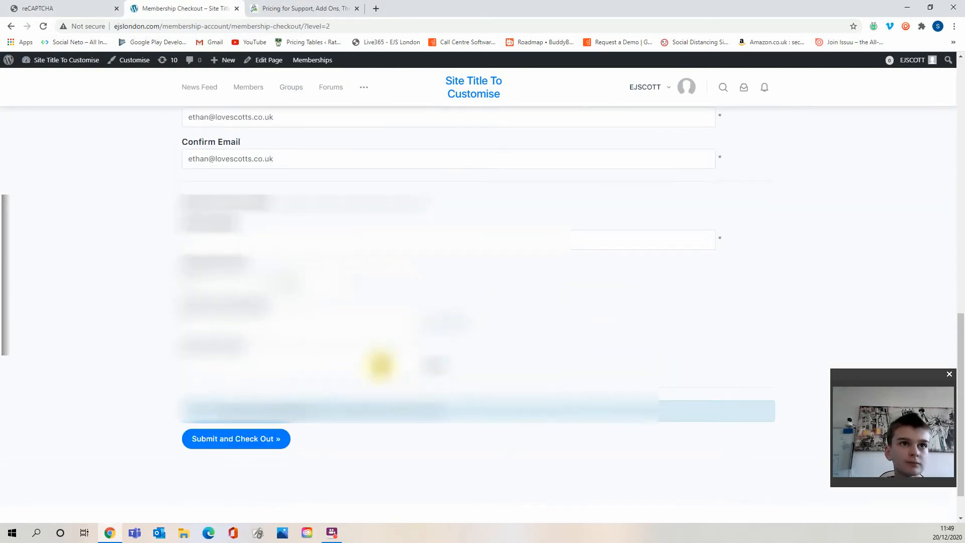
scroll(344, 360, "down", 2)
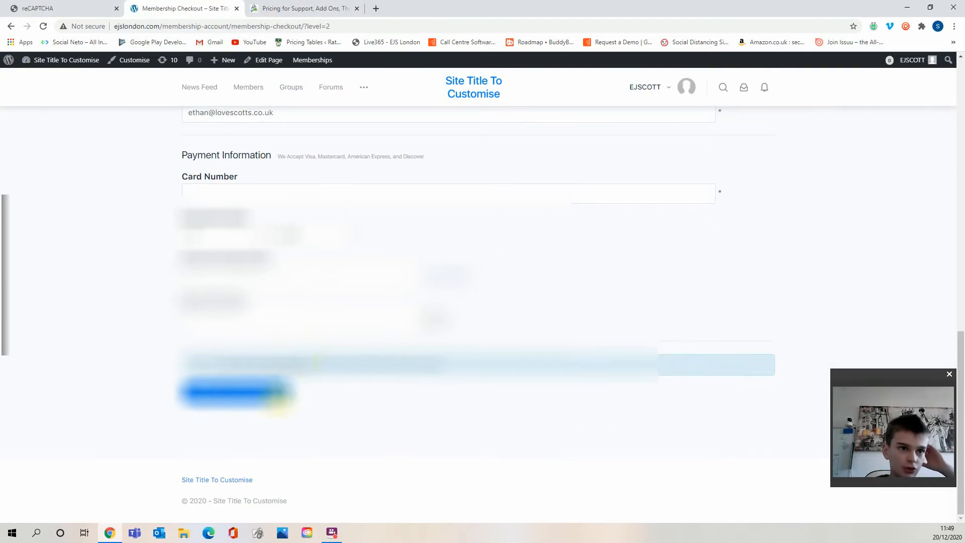
scroll(345, 387, "up", 15)
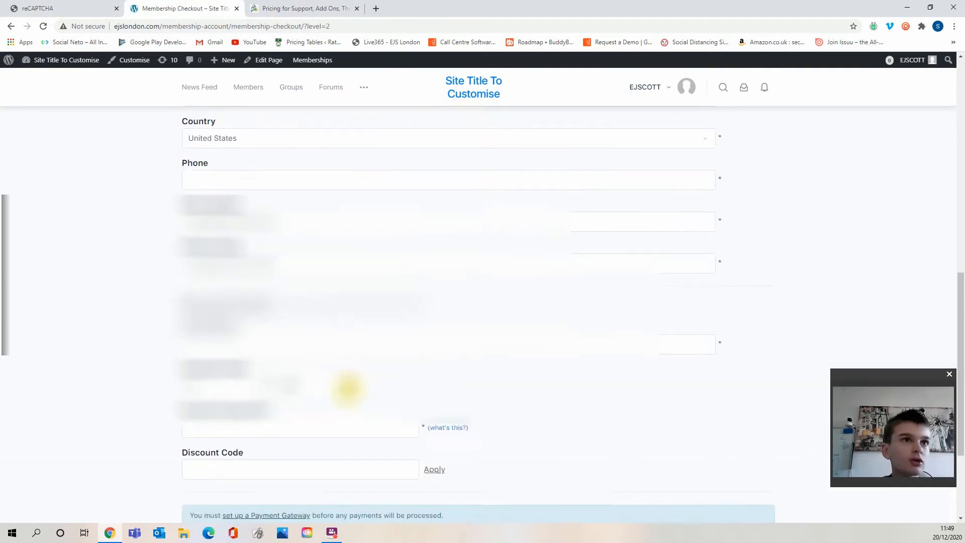
scroll(347, 390, "up", 1)
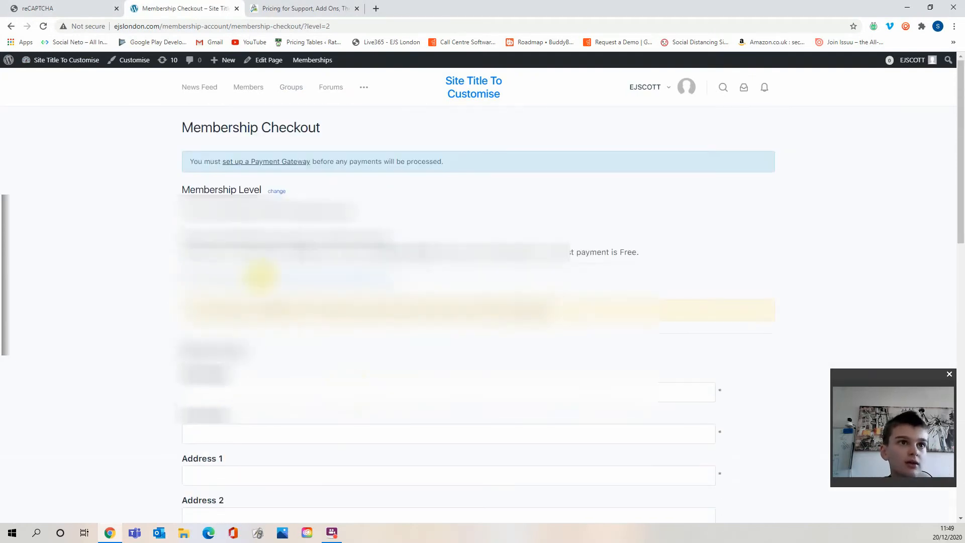
left_click(38, 8)
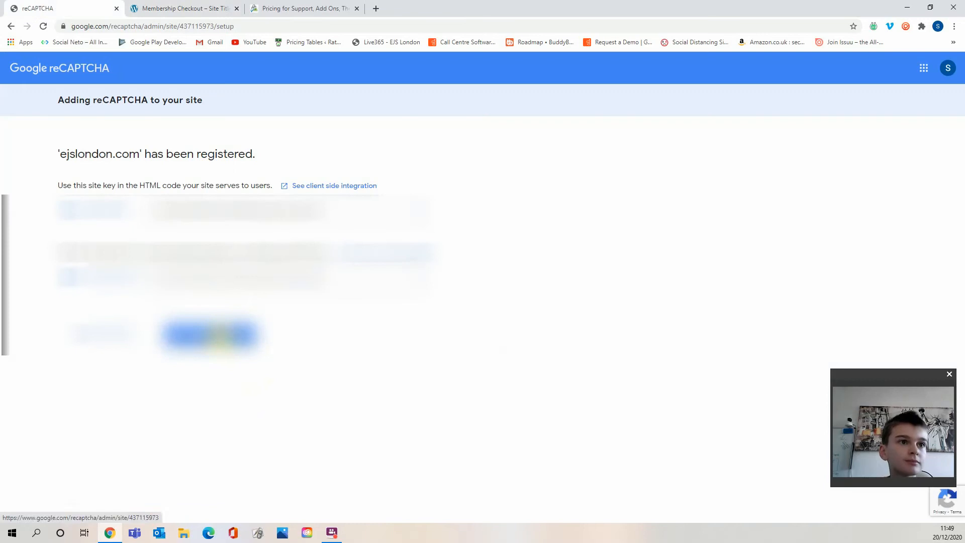
left_click(211, 334)
left_click(274, 9)
left_click(187, 8)
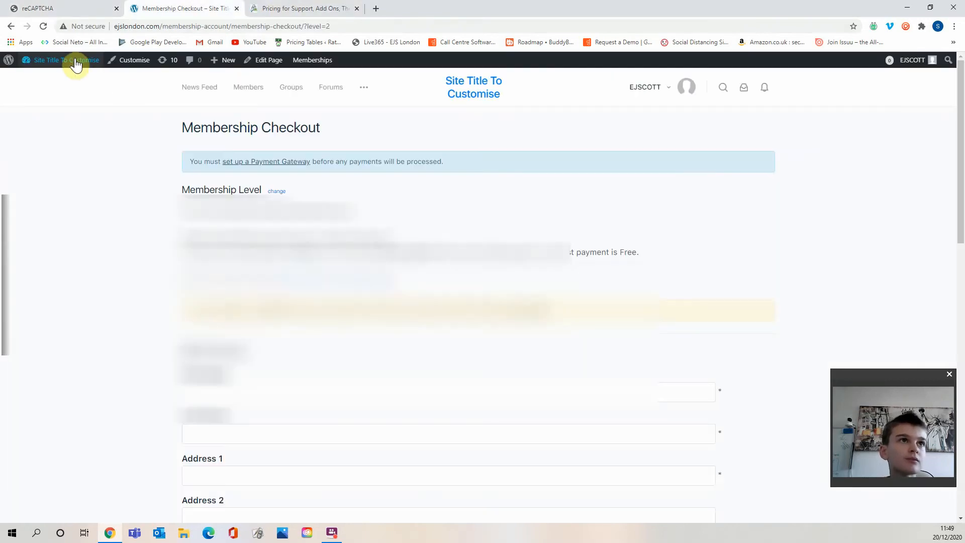
Open the Pro membership level's edit page in the admin and review its billing settings.
left_click(77, 78)
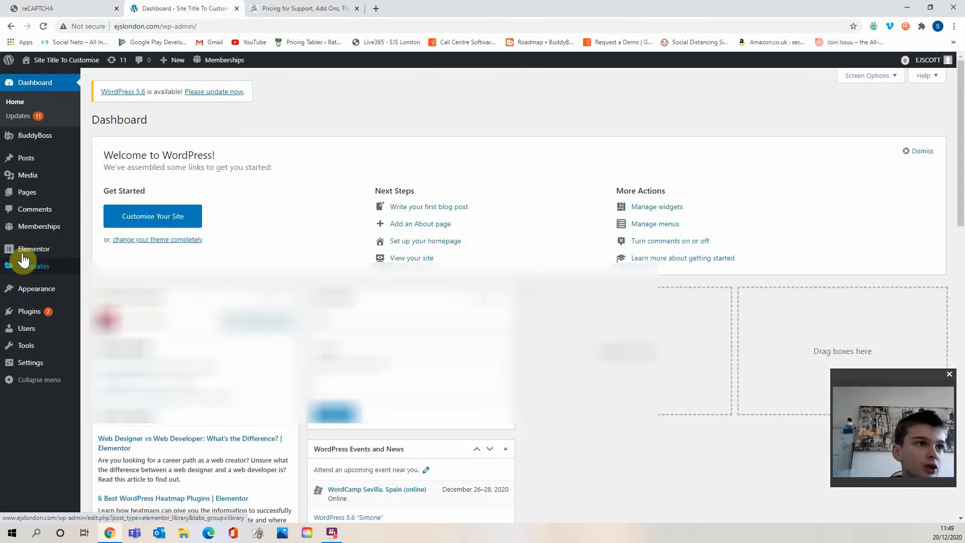
mouse_move(63, 232)
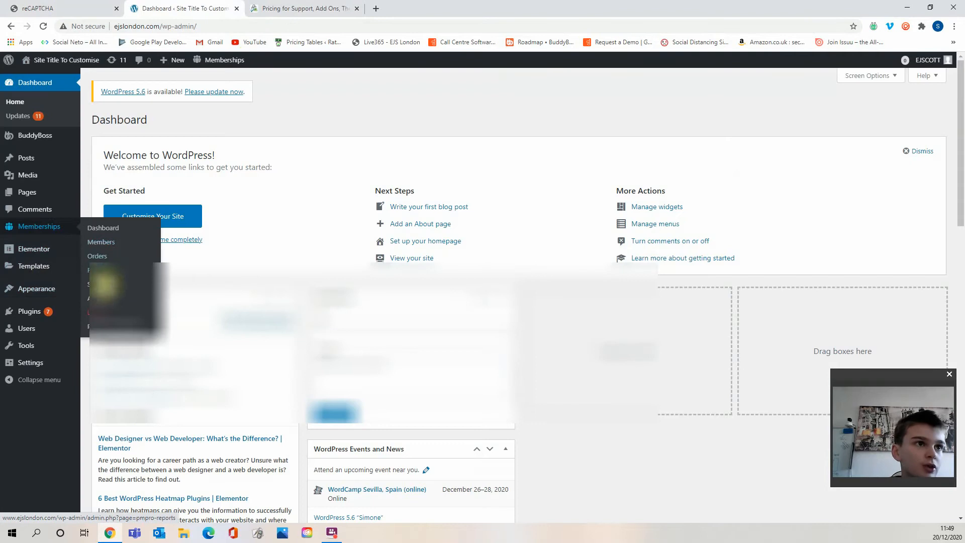
left_click(138, 283)
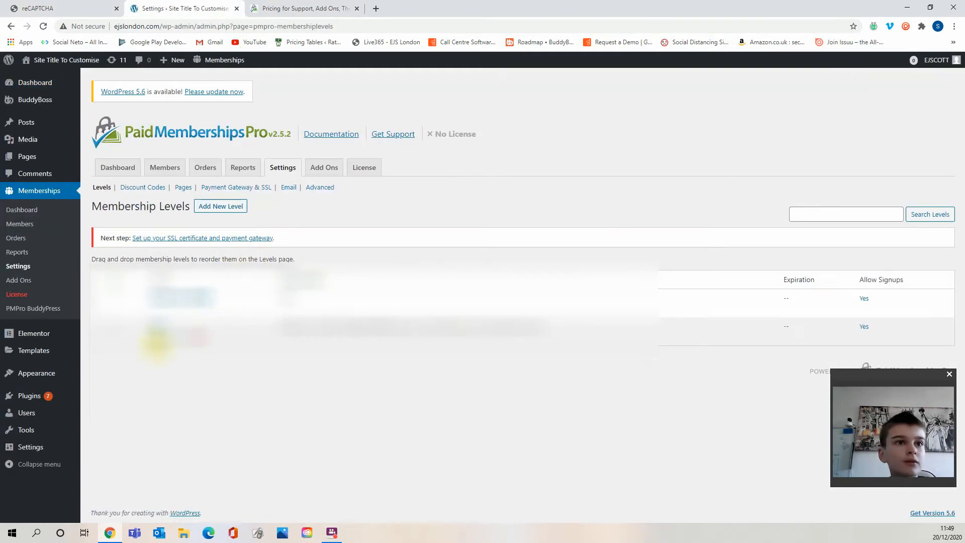
left_click(157, 342)
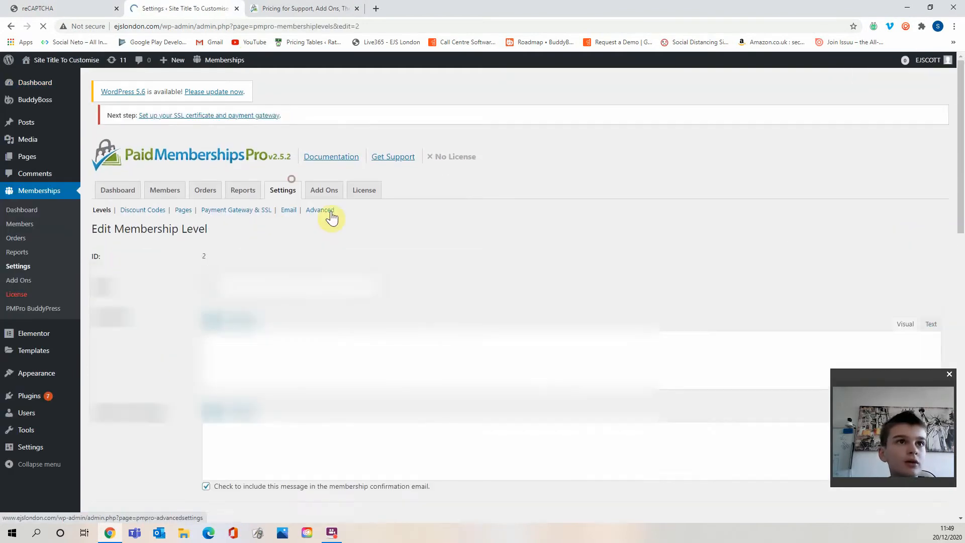
scroll(317, 263, "down", 6)
scroll(316, 288, "down", 12)
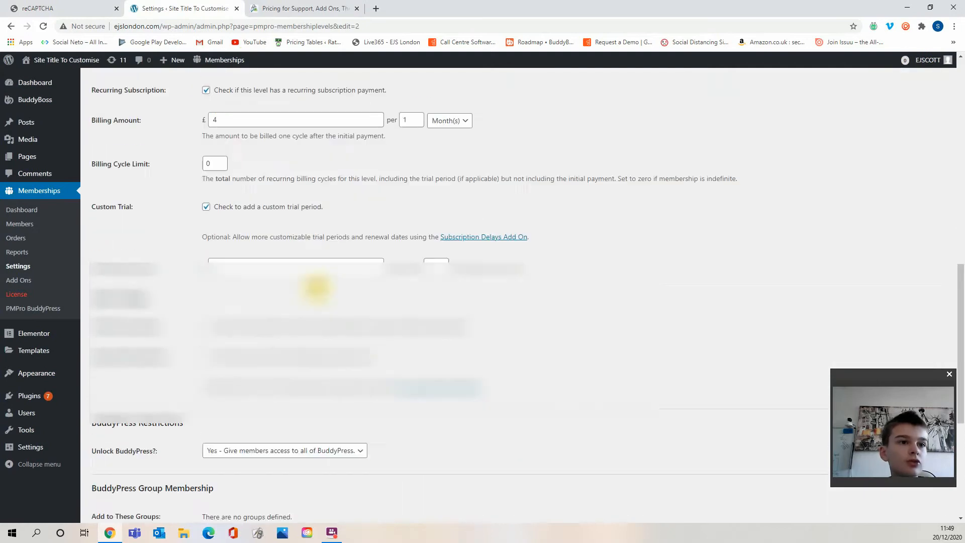
scroll(317, 288, "up", 5)
scroll(317, 288, "up", 10)
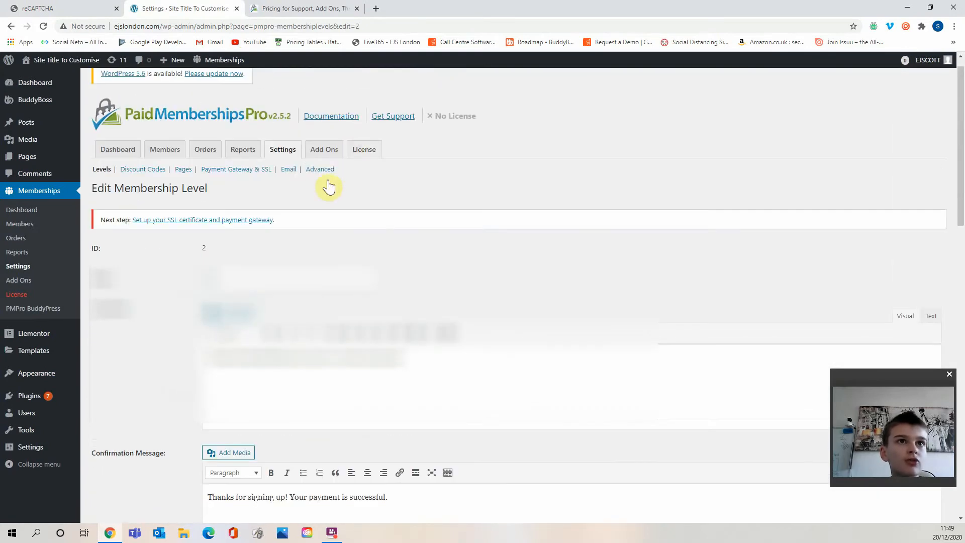
Review the remaining options on the Advanced settings page.
left_click(327, 181)
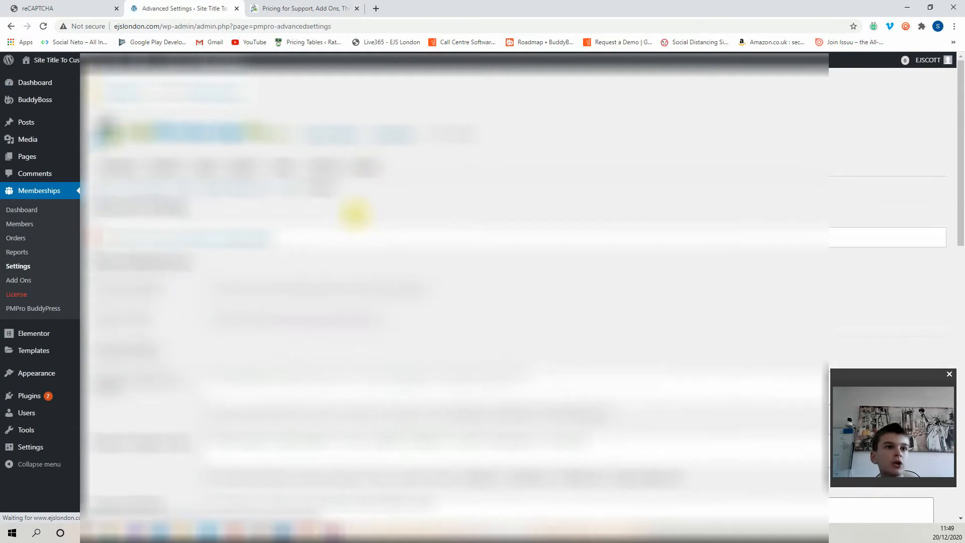
scroll(328, 243, "down", 10)
scroll(302, 312, "down", 3)
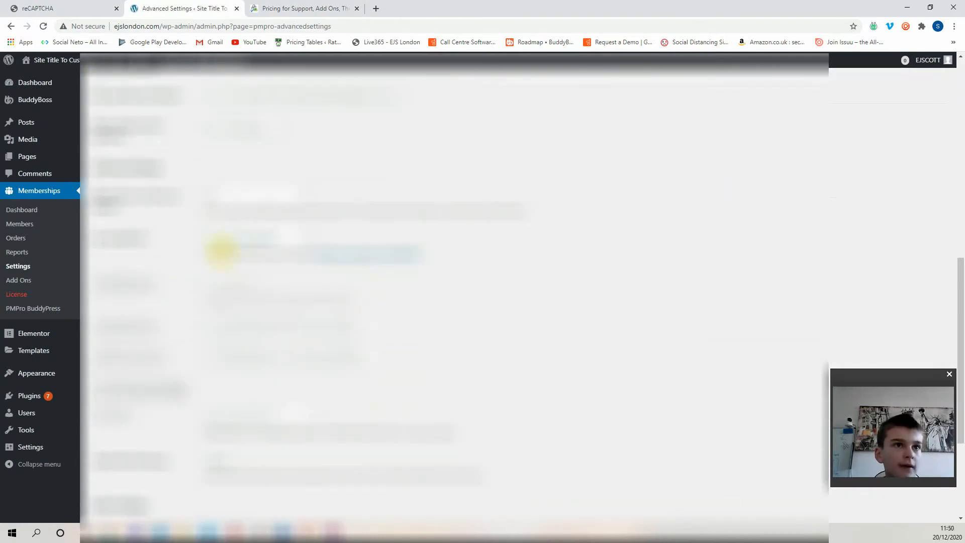
left_click(222, 249)
scroll(174, 266, "down", 4)
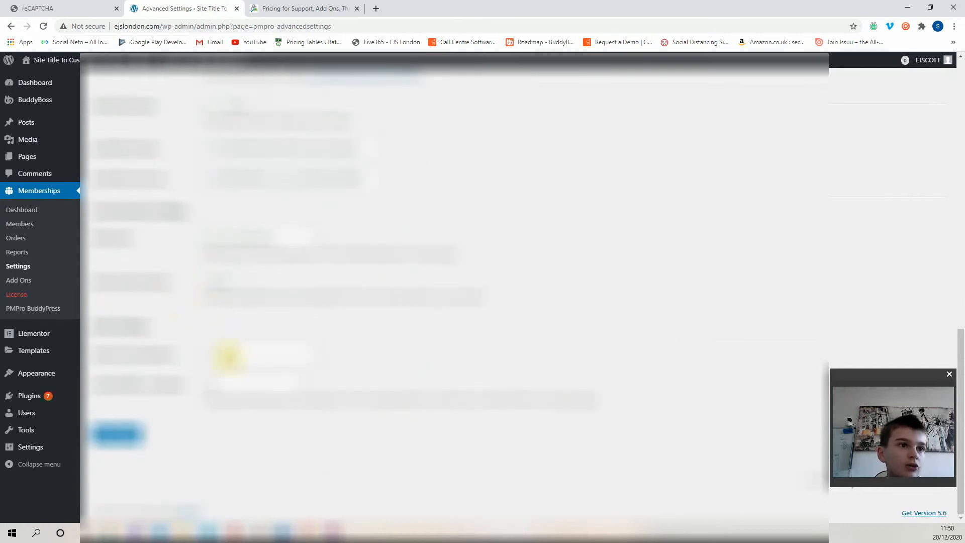
left_click_drag(131, 353, 158, 389)
left_click(140, 382)
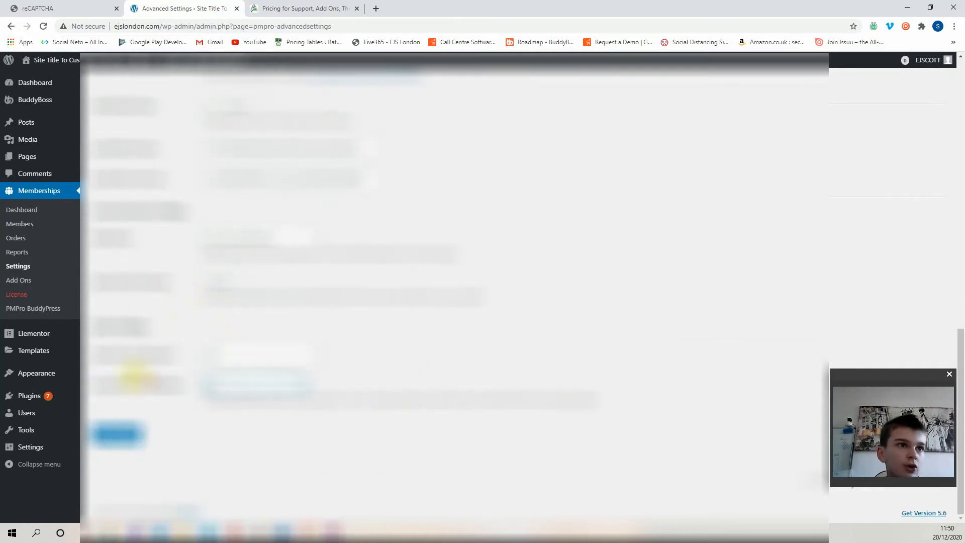
left_click_drag(106, 236, 271, 255)
left_click(245, 252)
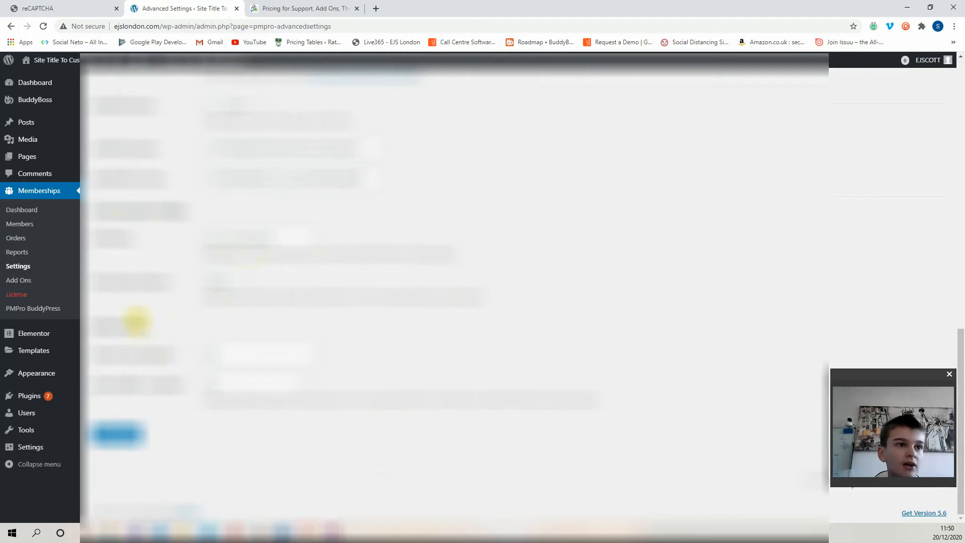
left_click(214, 358)
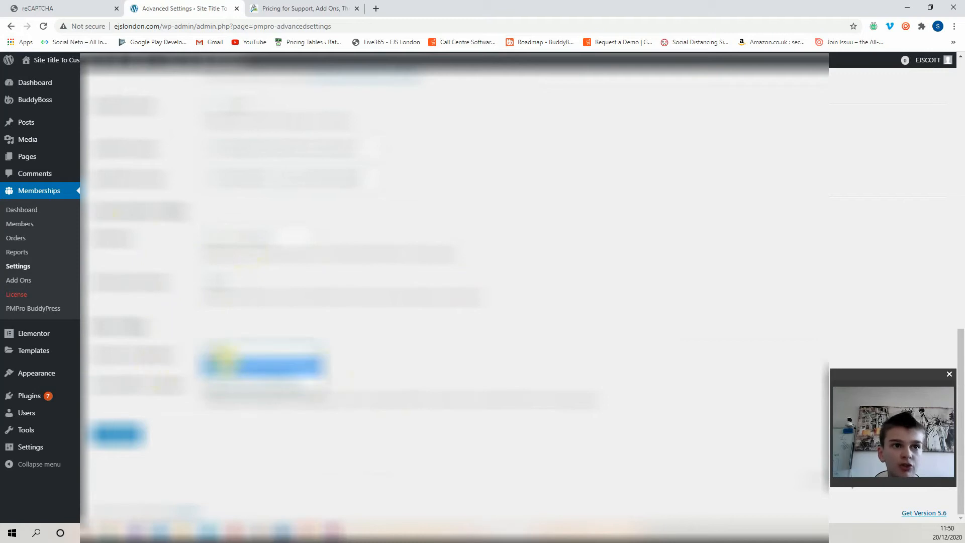
left_click(372, 383)
left_click_drag(369, 401, 280, 401)
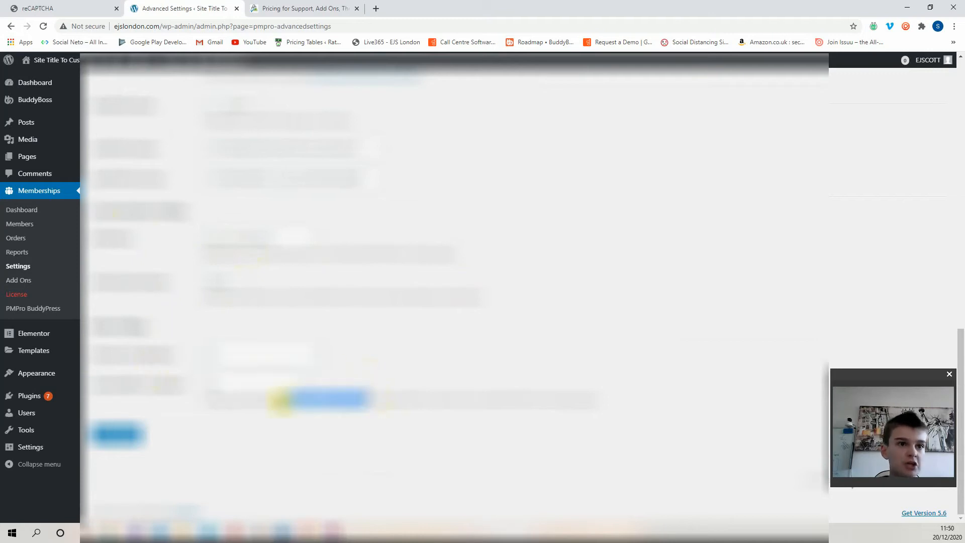
left_click(278, 401)
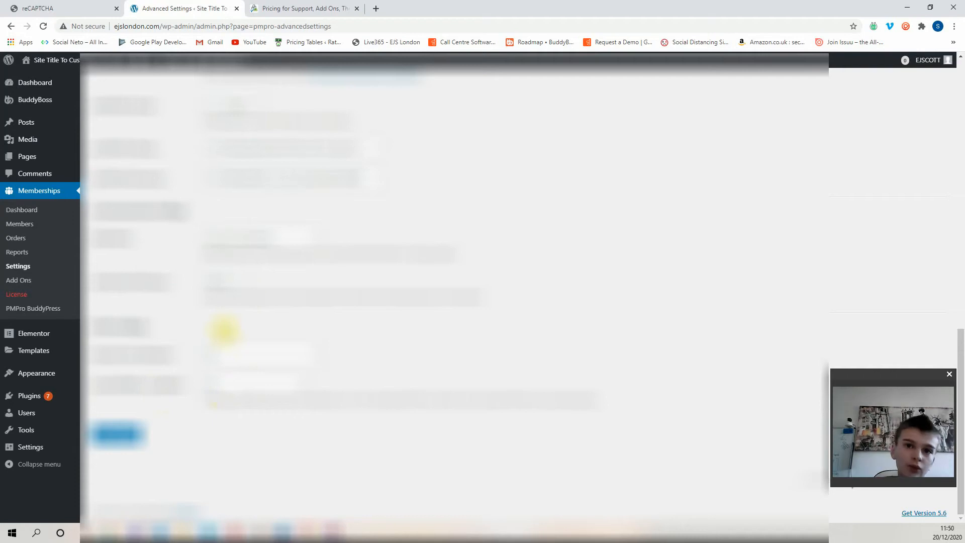
scroll(301, 230, "up", 12)
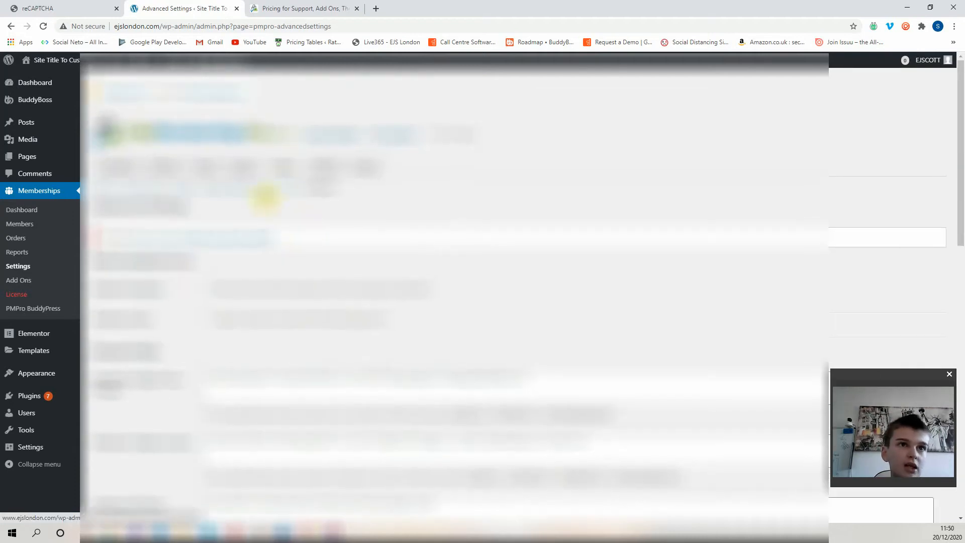
scroll(266, 199, "down", 10)
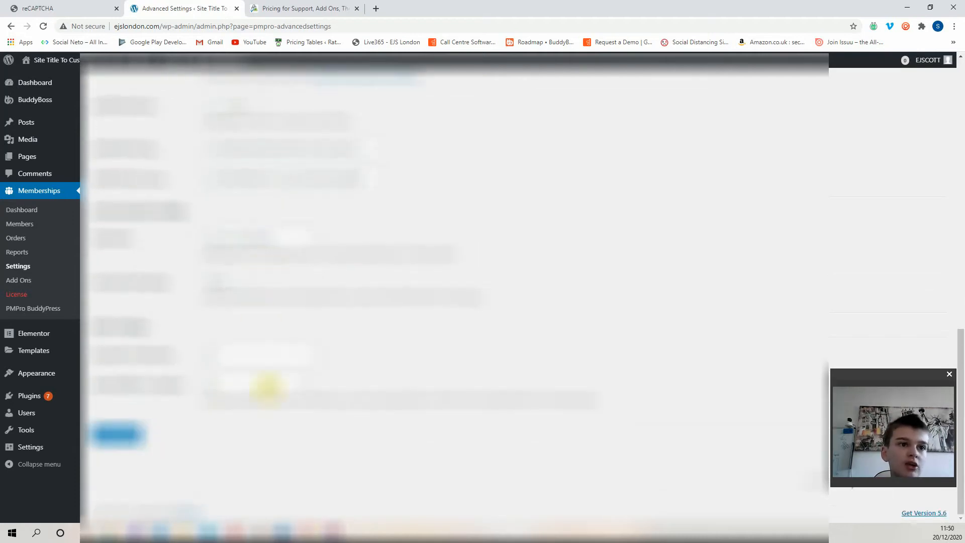
scroll(377, 397, "up", 10)
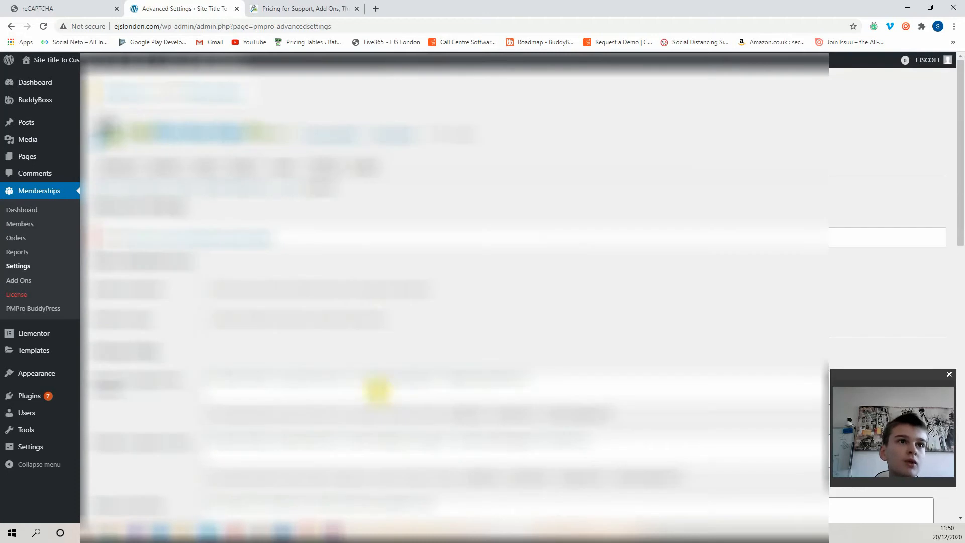
Open the Payment Gateway & SSL settings and choose a payment gateway.
left_click(276, 198)
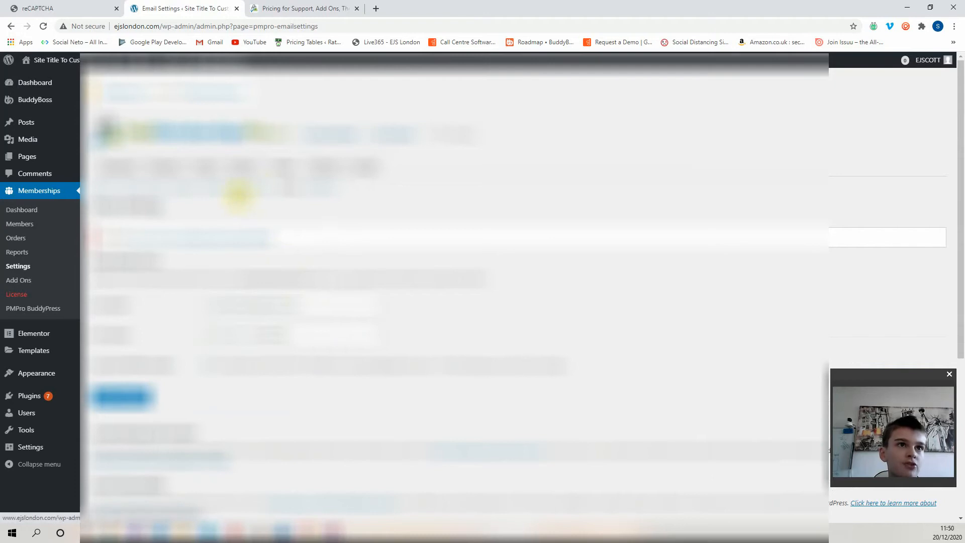
left_click(238, 196)
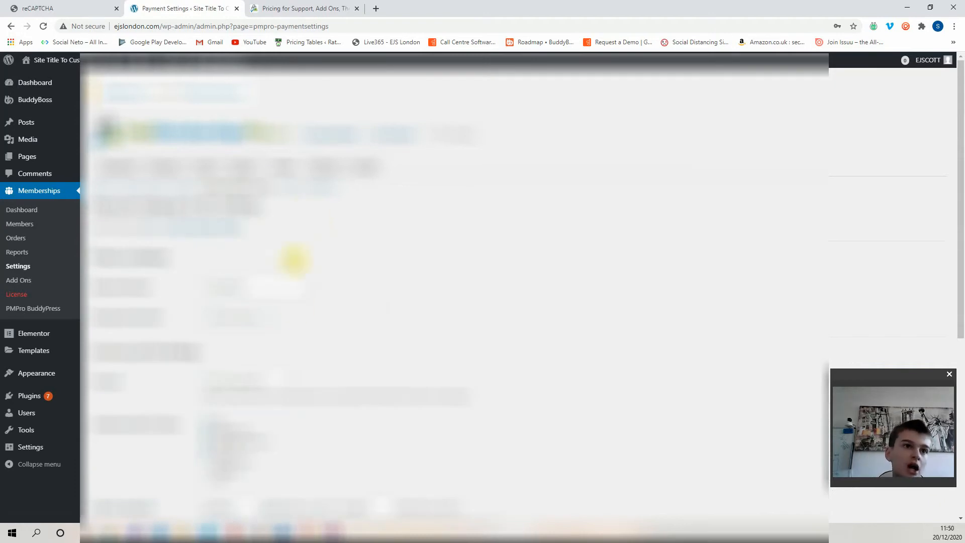
left_click(307, 316)
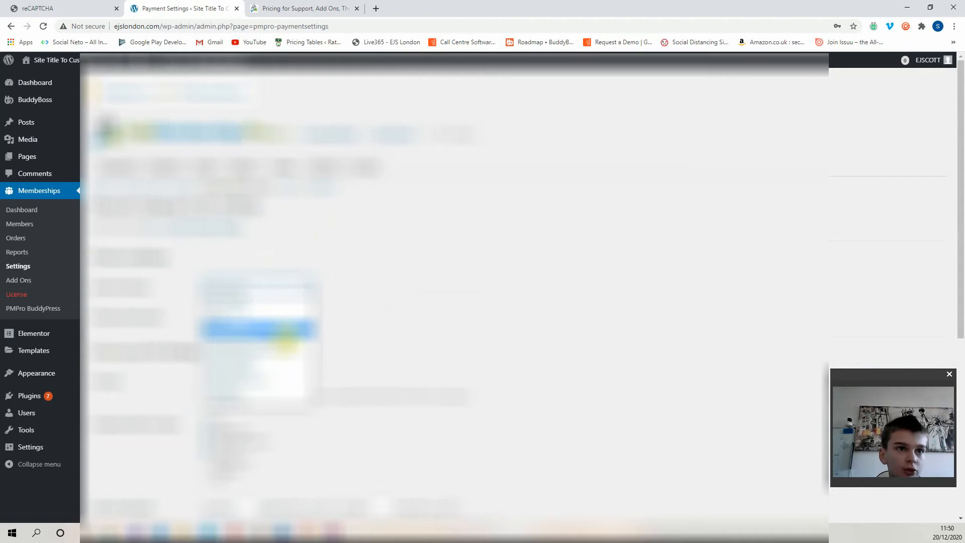
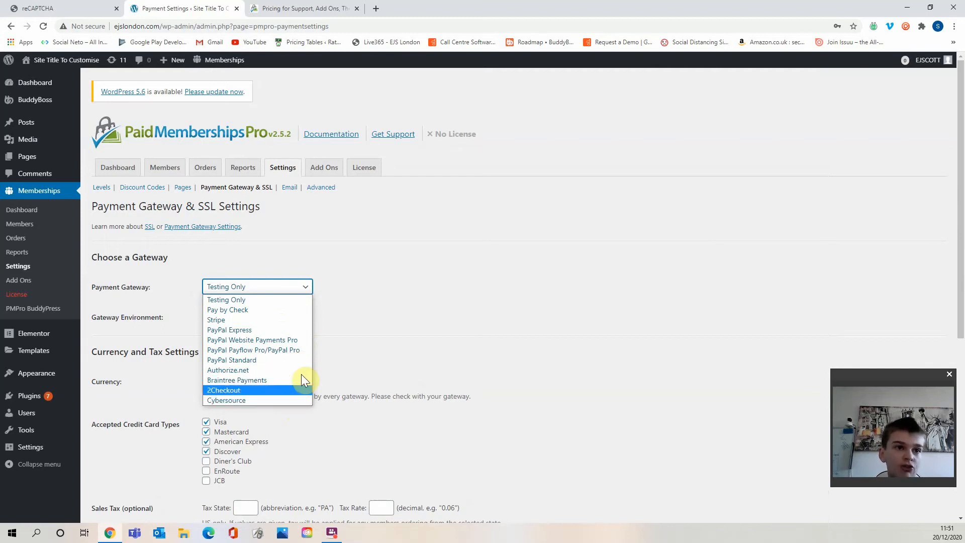
left_click(379, 317)
left_click(254, 285)
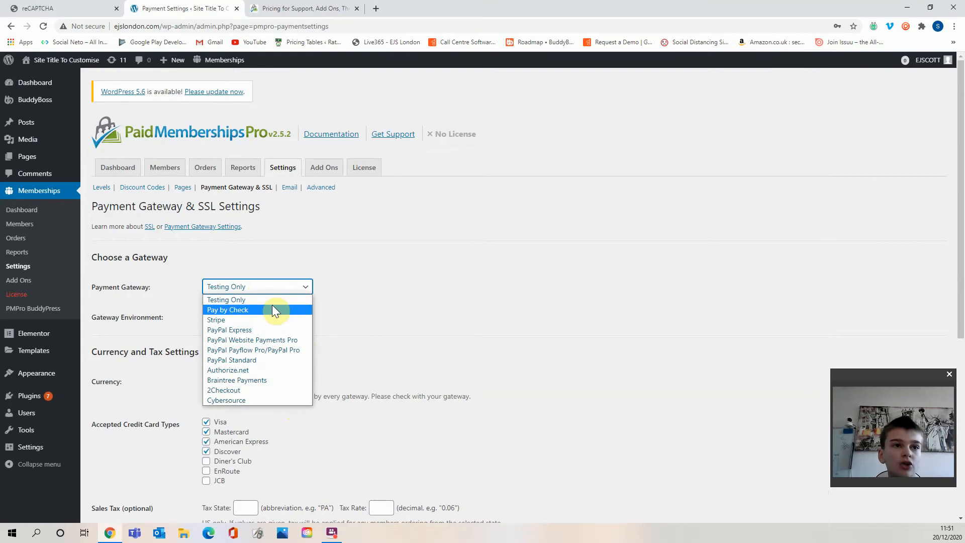
left_click(449, 328)
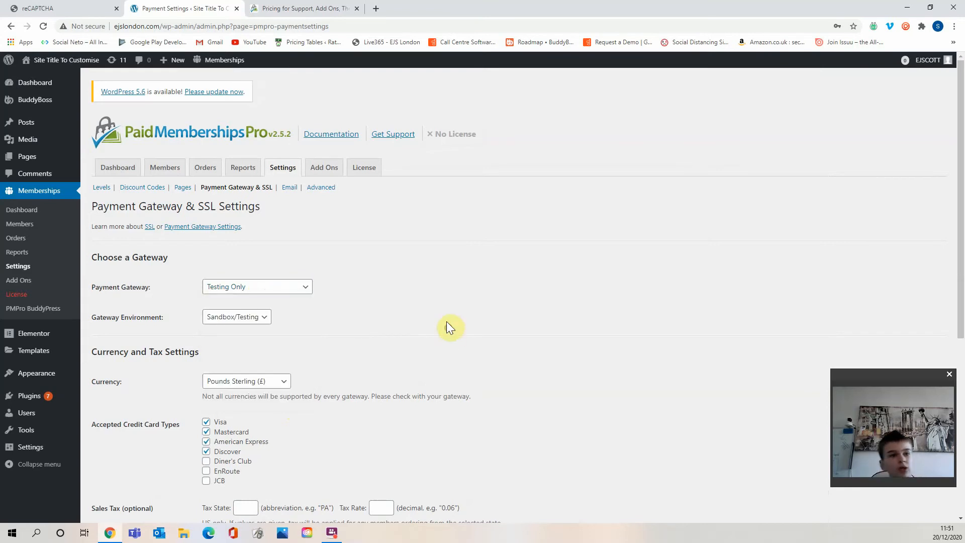
Switch the payment gateway to Stripe, open its environment options, then switch back to Testing Only.
left_click(281, 287)
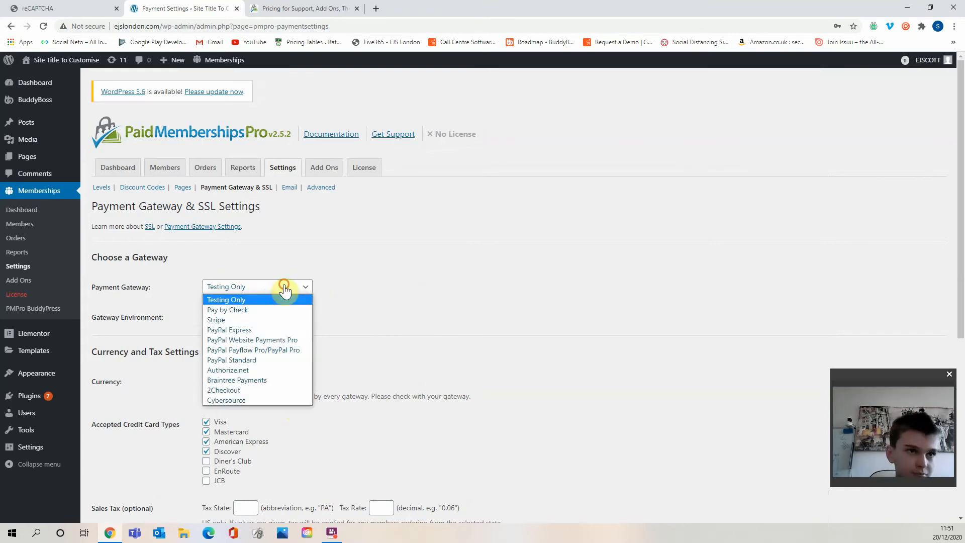
left_click(267, 320)
left_click(264, 317)
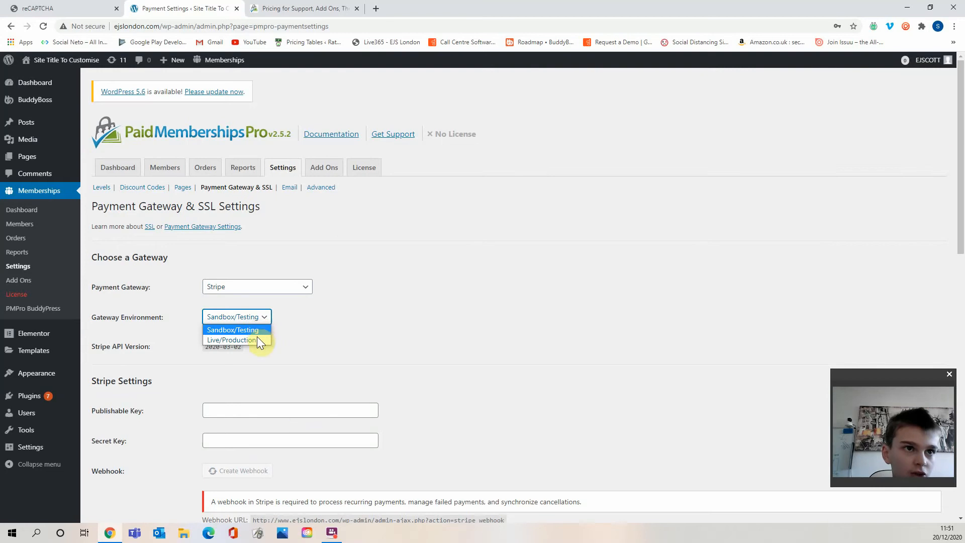
left_click(276, 316)
left_click(258, 286)
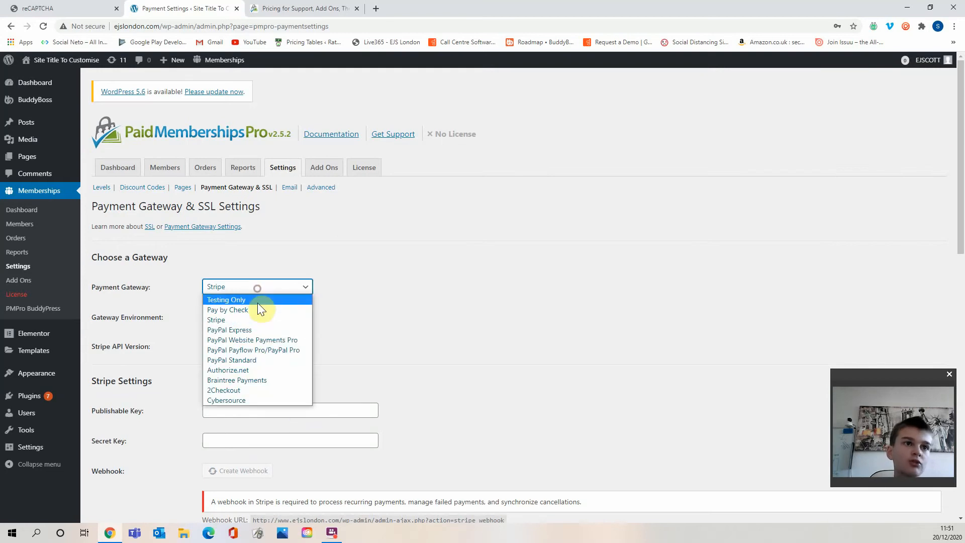
left_click(257, 300)
Review the currency, accepted card types, sales tax and SSL settings on the Payment Gateway & SSL page.
scroll(419, 290, "down", 5)
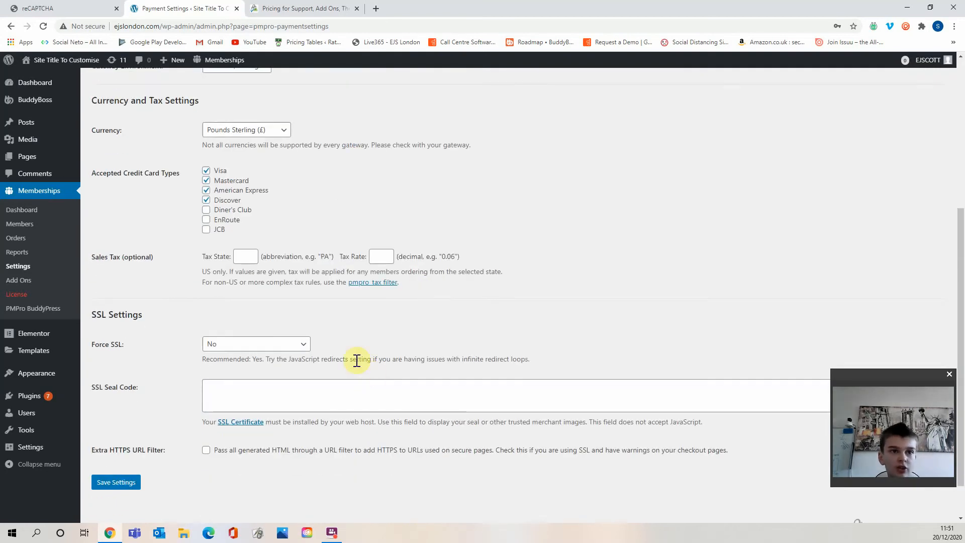
scroll(136, 369, "up", 2)
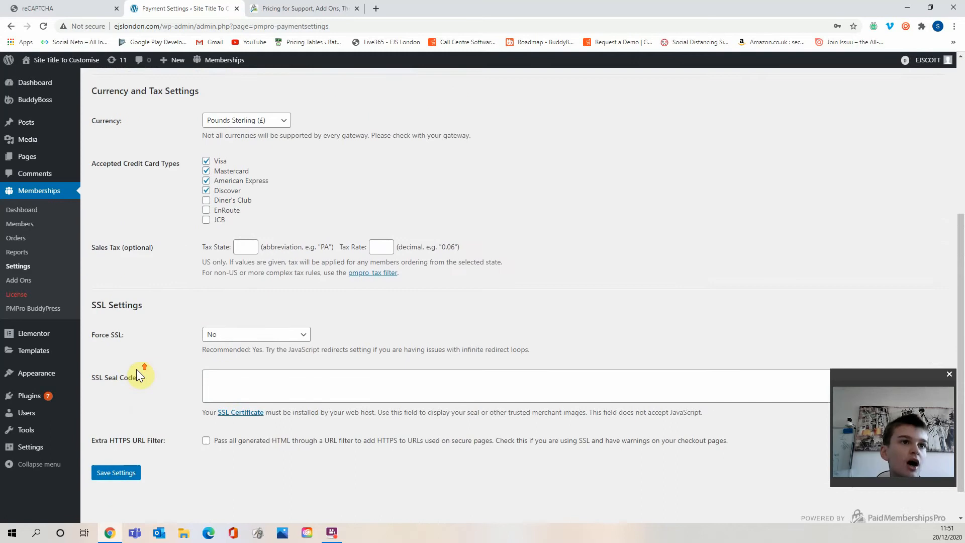
left_click(254, 403)
left_click(228, 465)
scroll(231, 463, "down", 2)
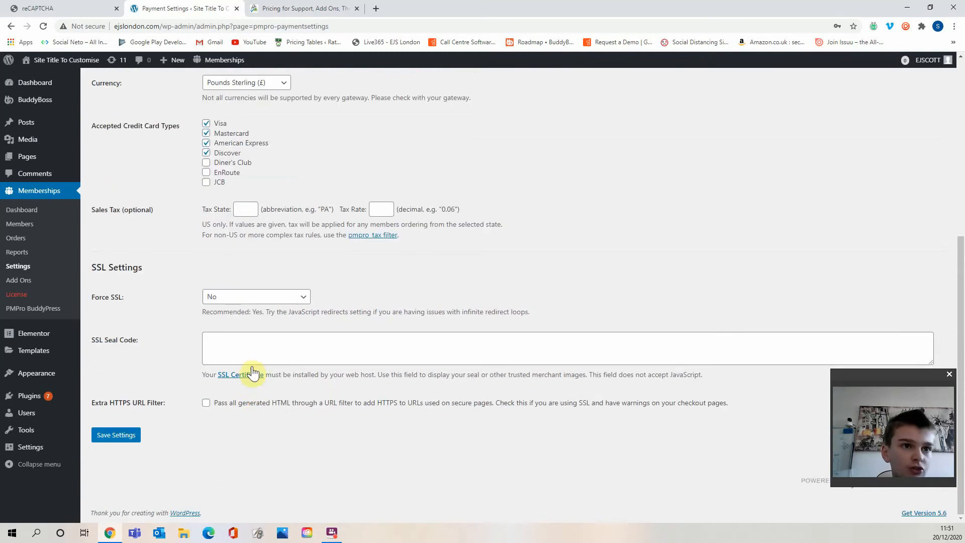
left_click(258, 348)
left_click(360, 366)
left_click(357, 352)
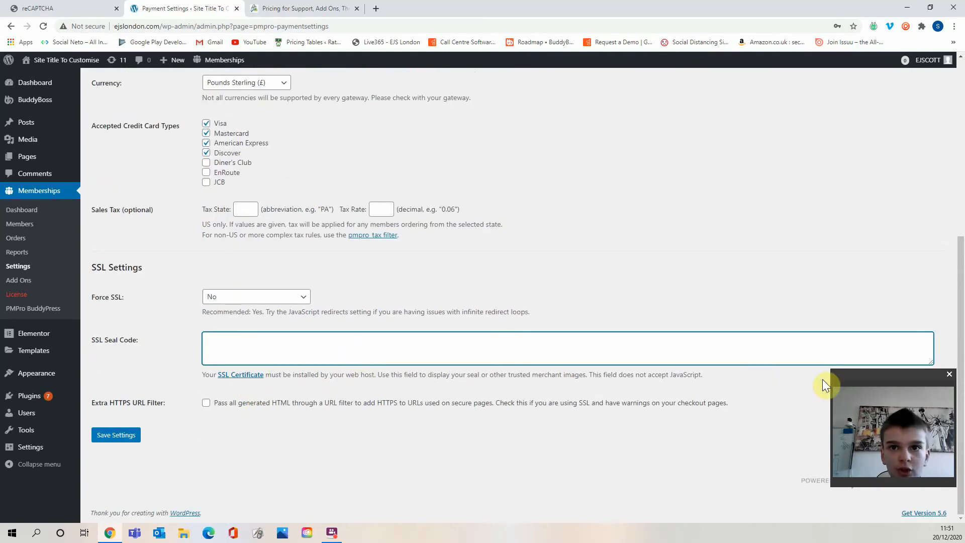
left_click(577, 377)
scroll(300, 398, "up", 6)
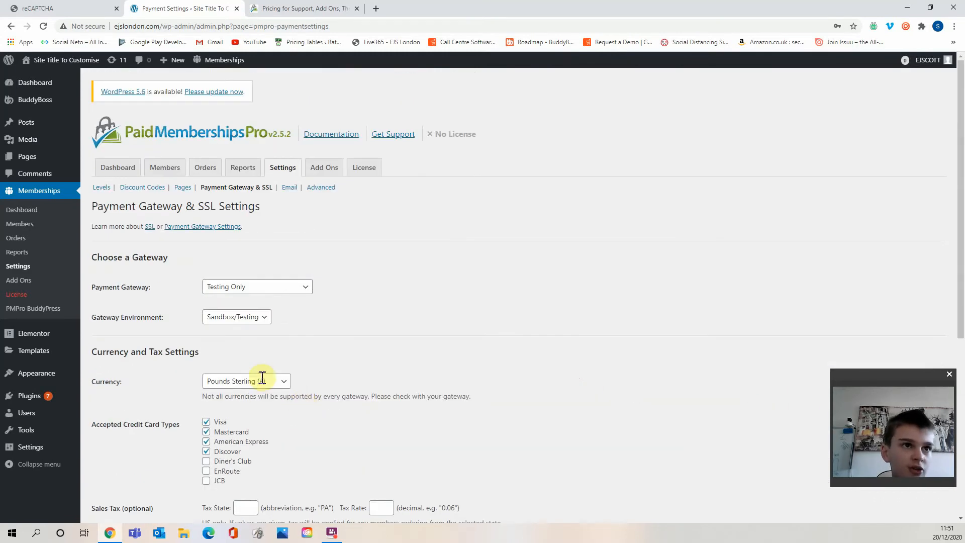
scroll(260, 379, "down", 3)
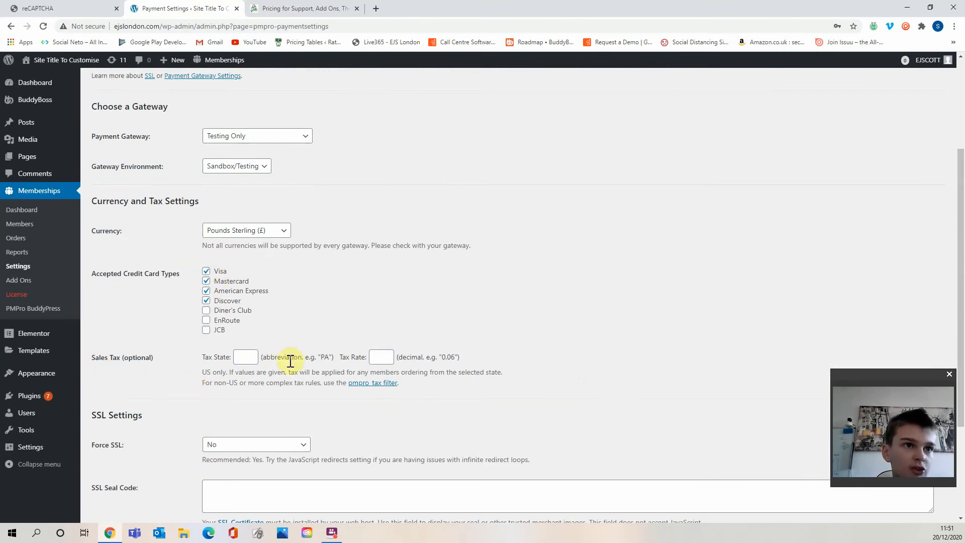
scroll(366, 353, "up", 2)
scroll(367, 357, "down", 3)
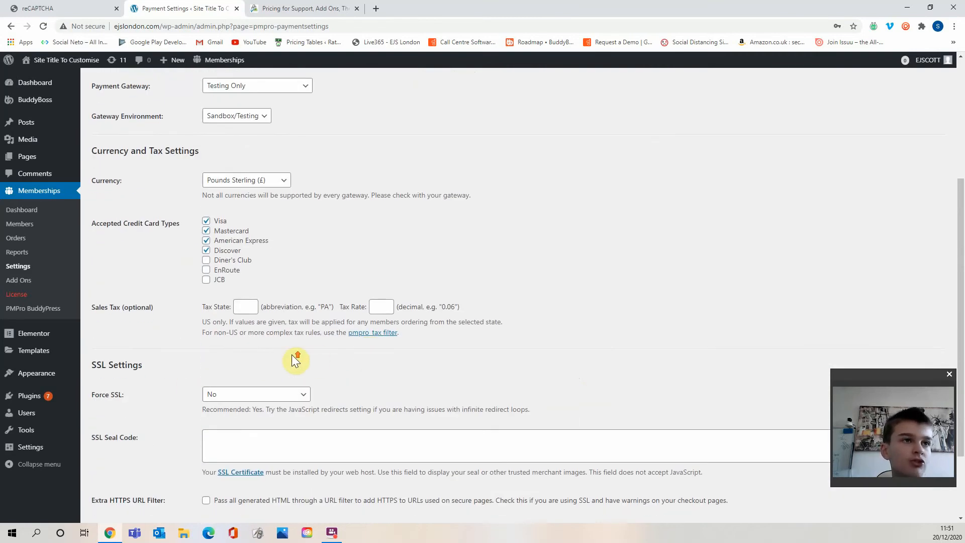
scroll(295, 360, "up", 4)
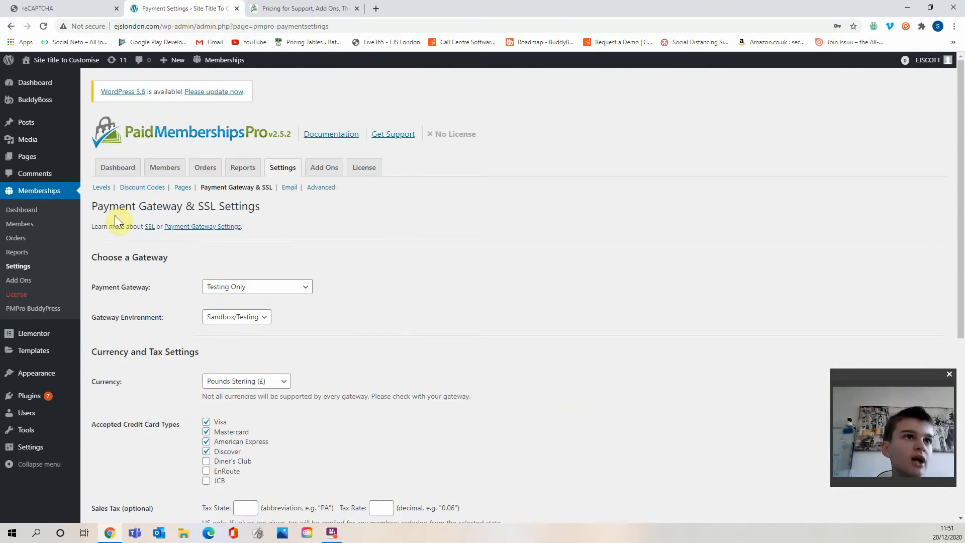
In Page Settings, set the Log In Page to -- Use WordPress Default -- and save the settings.
left_click(183, 187)
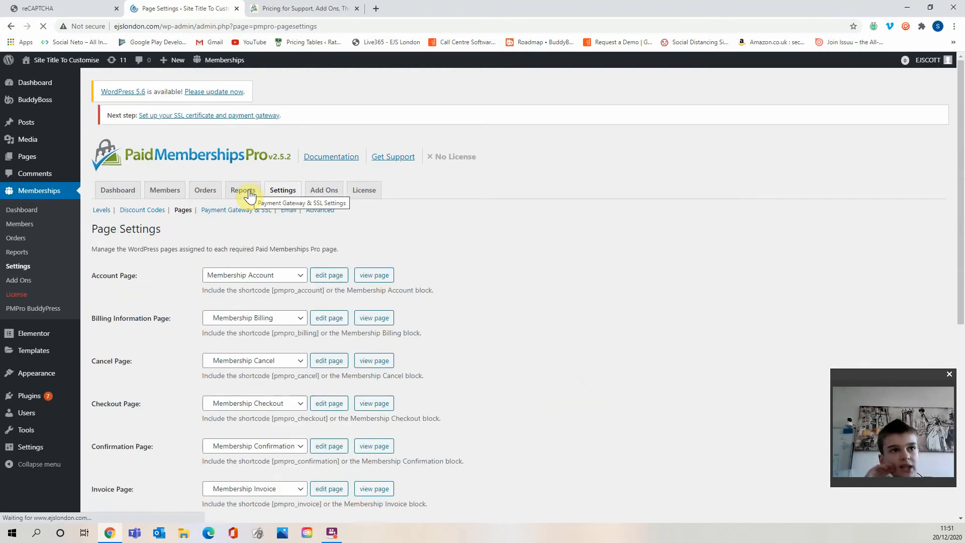
scroll(292, 396, "down", 5)
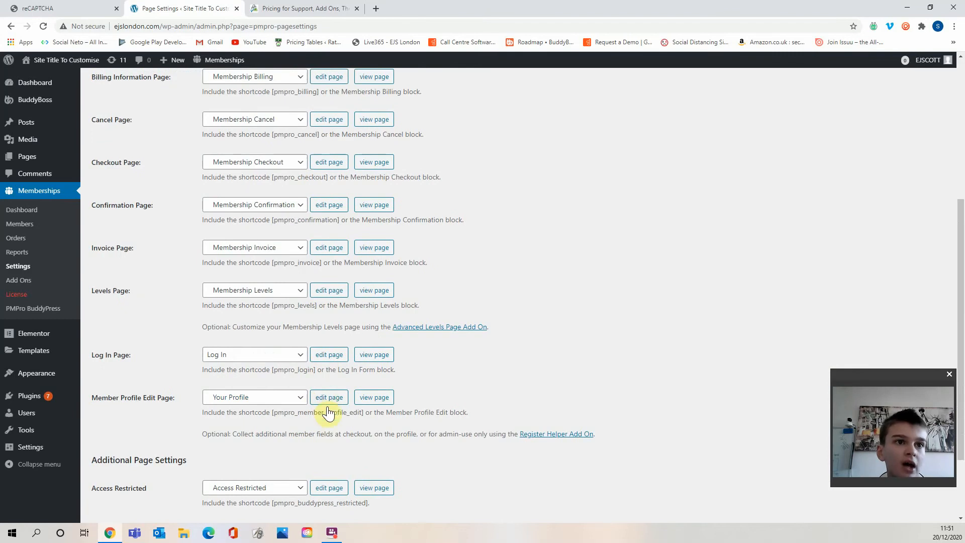
scroll(331, 420, "up", 5)
scroll(330, 421, "down", 5)
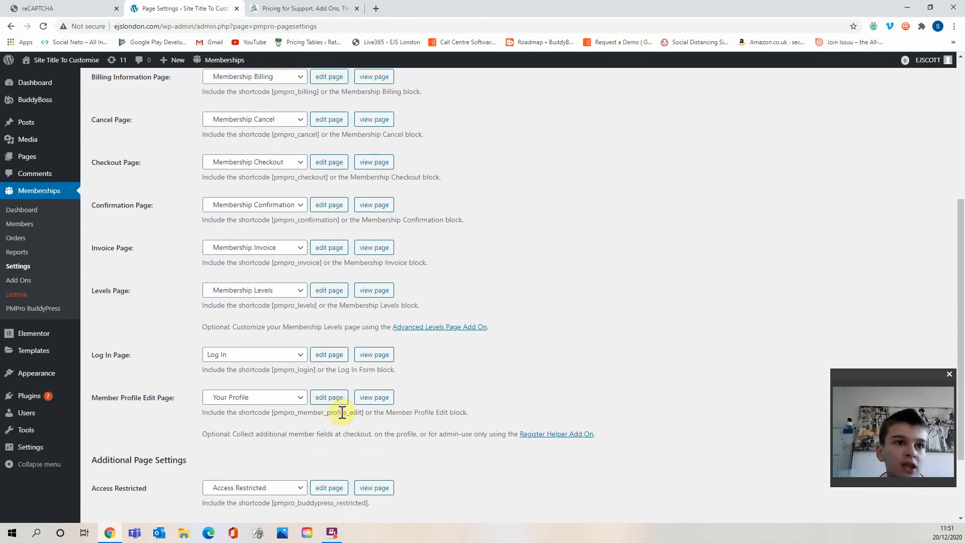
left_click(258, 354)
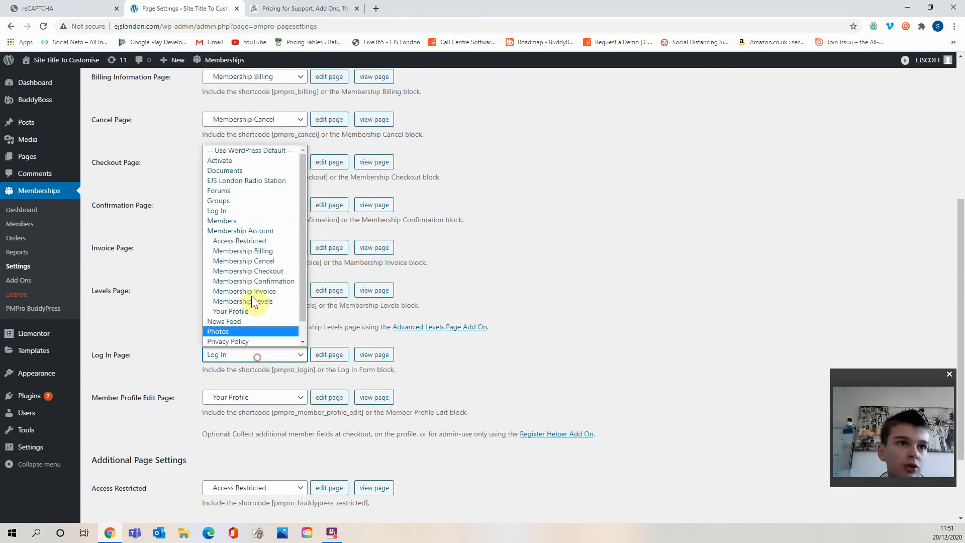
left_click(265, 149)
left_click(551, 389)
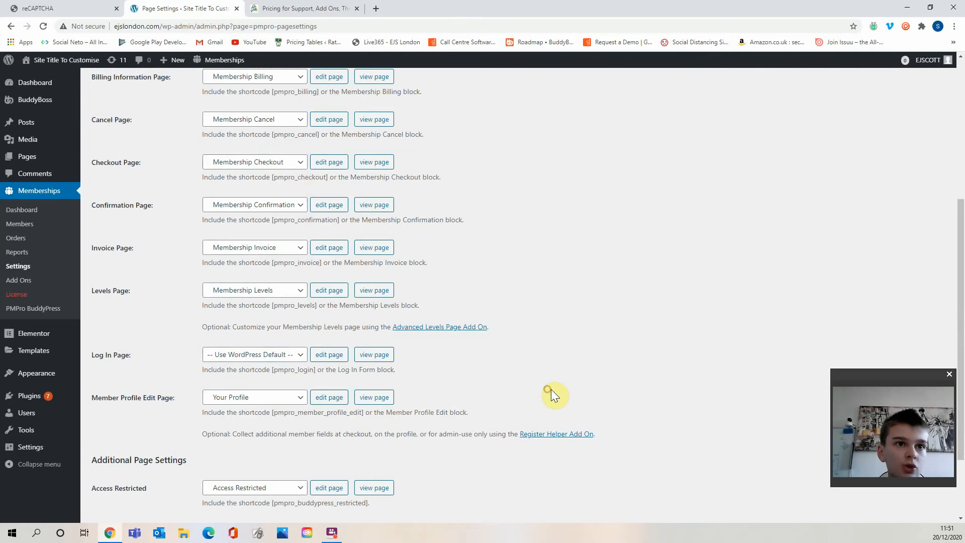
scroll(553, 390, "down", 2)
left_click(111, 437)
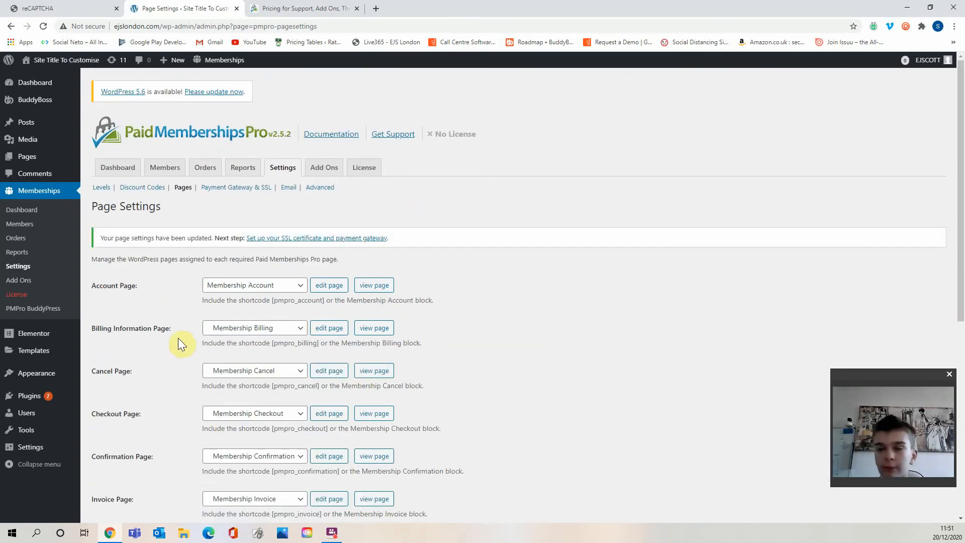
Browse the full list of available Paid Memberships Pro Add Ons.
left_click(340, 176)
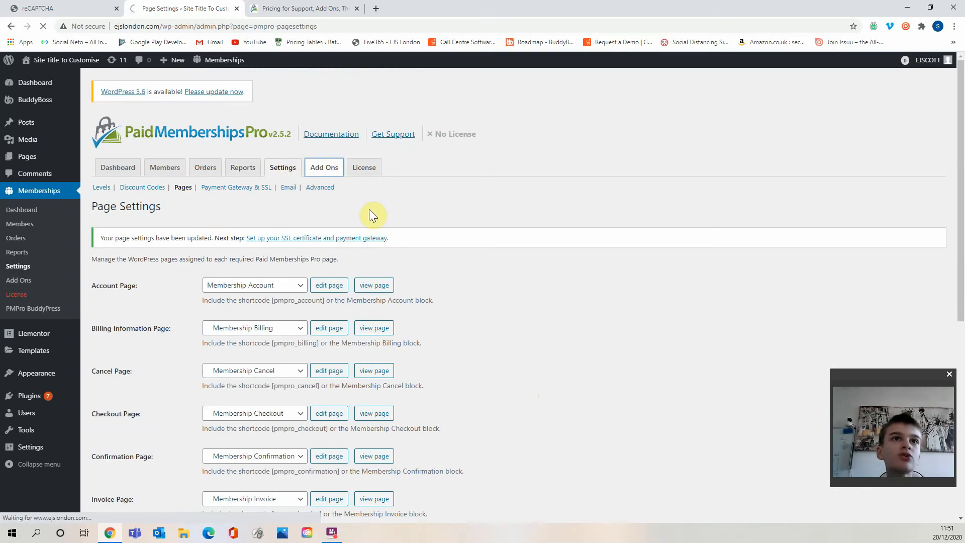
scroll(226, 267, "down", 2)
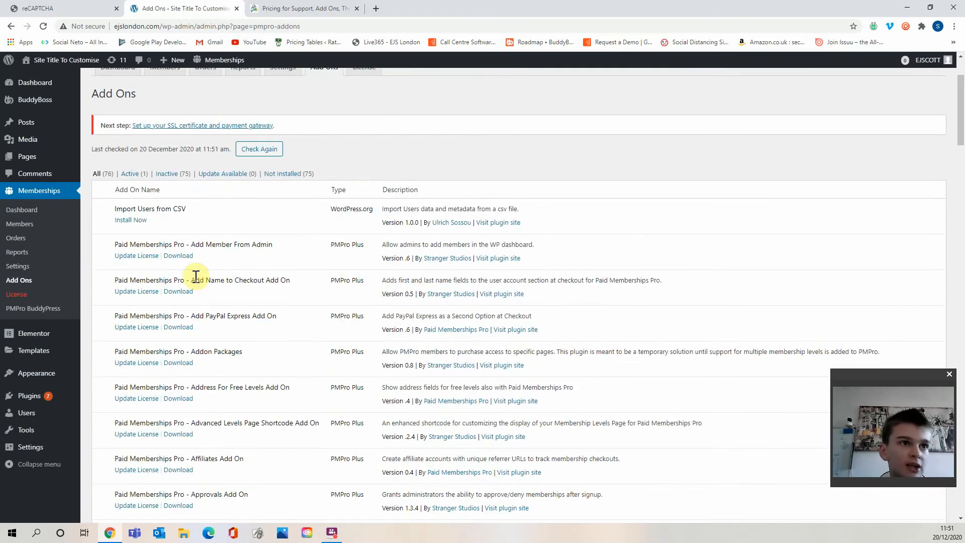
scroll(176, 378, "down", 4)
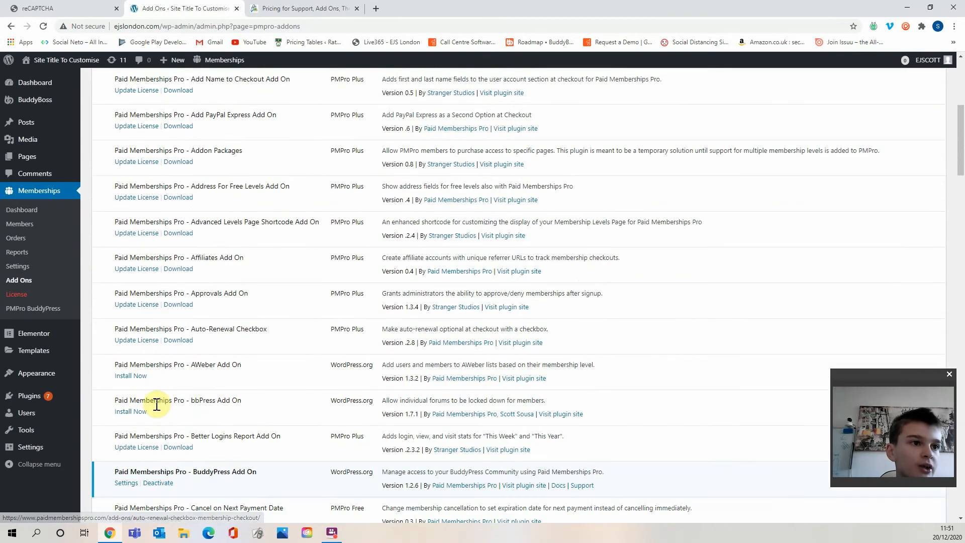
scroll(222, 403, "up", 1)
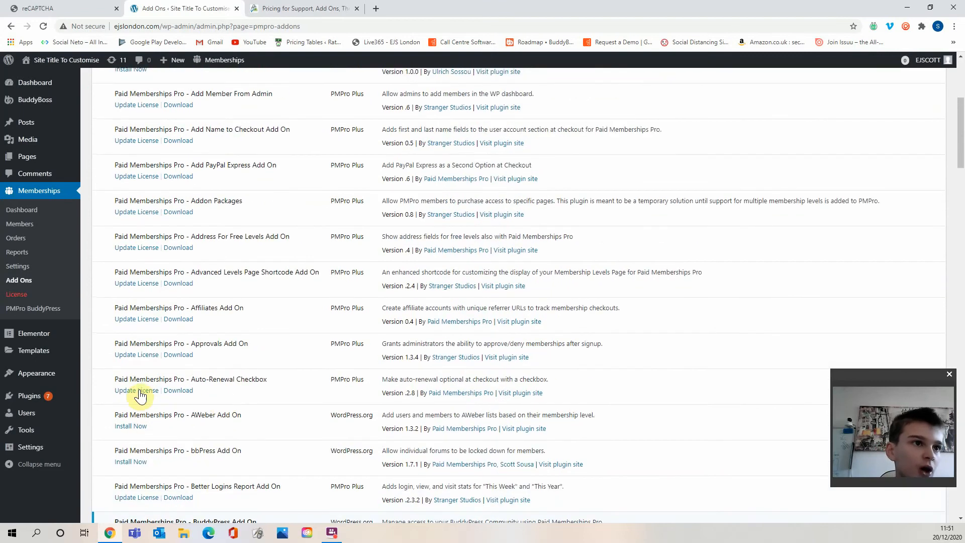
scroll(211, 327, "down", 20)
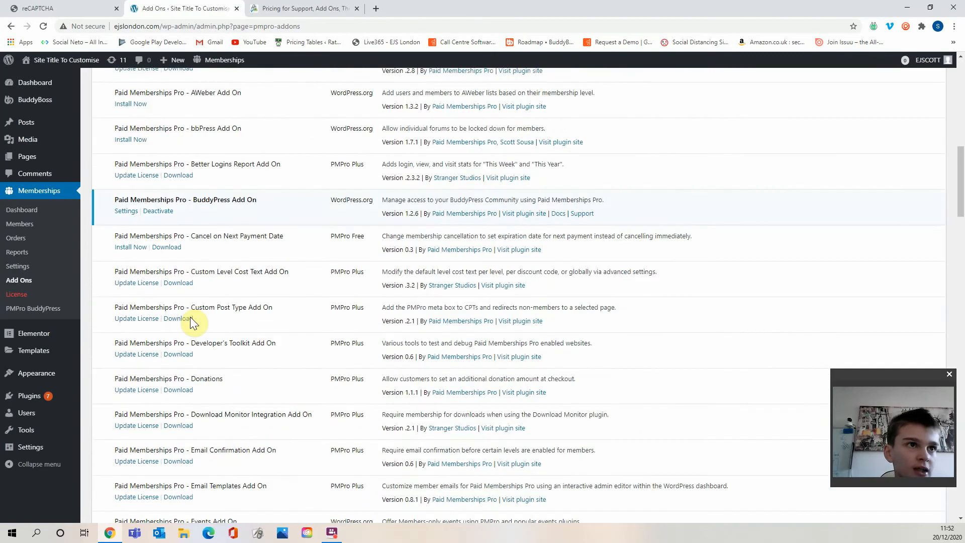
scroll(262, 364, "down", 15)
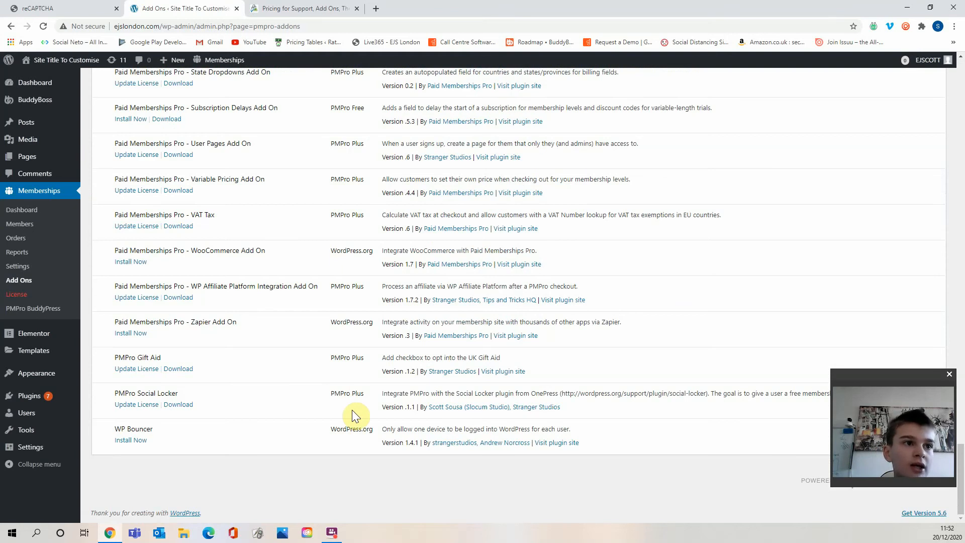
scroll(344, 415, "up", 18)
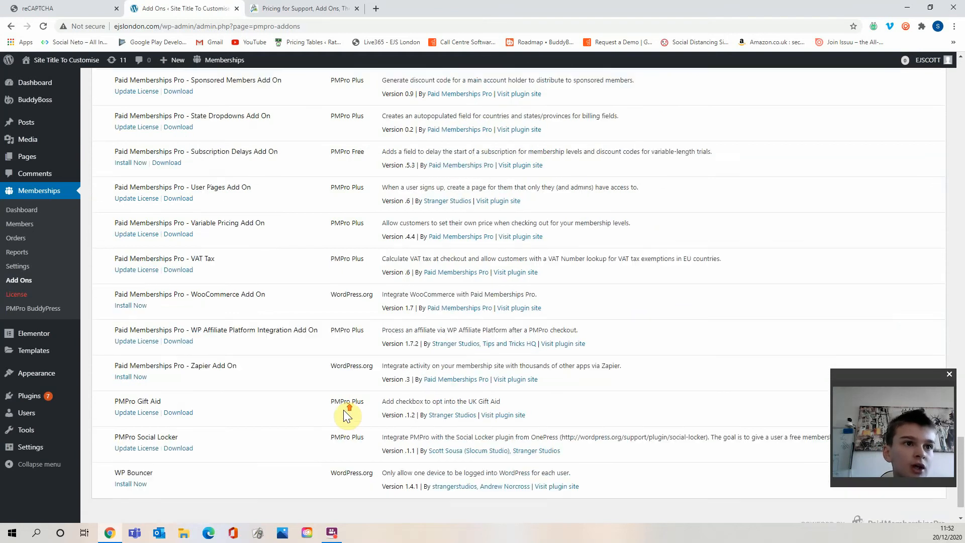
scroll(343, 409, "up", 20)
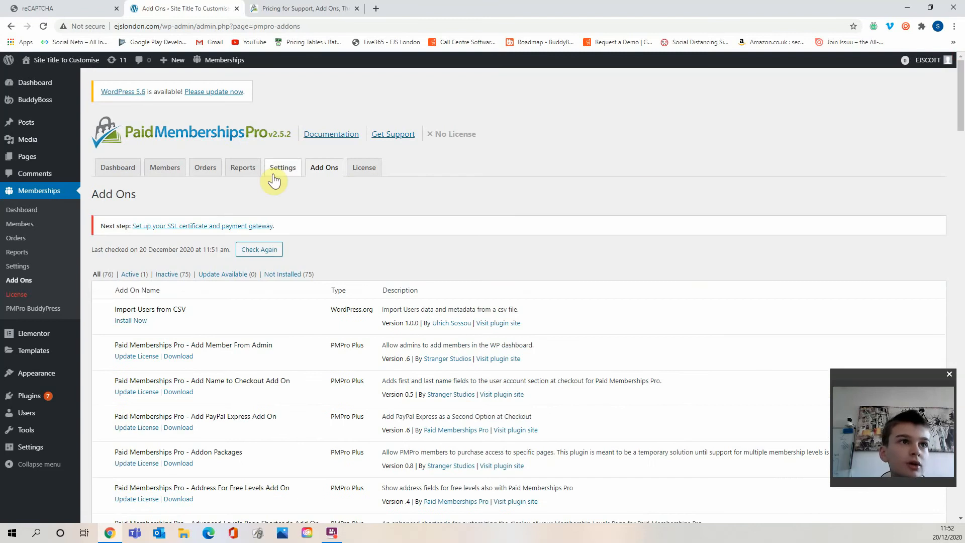
Open the Memberships dashboard and review its sales, members and orders summaries.
left_click(118, 171)
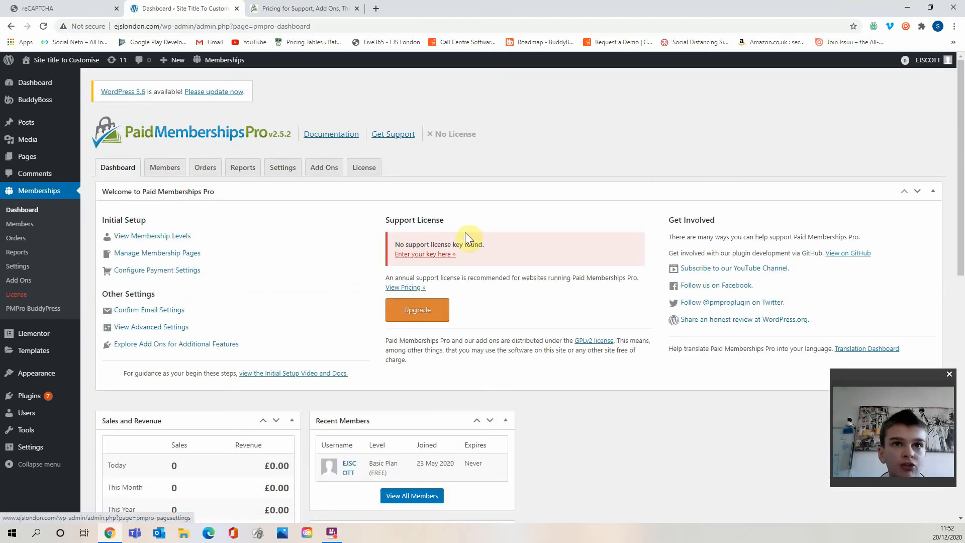
scroll(403, 275, "down", 4)
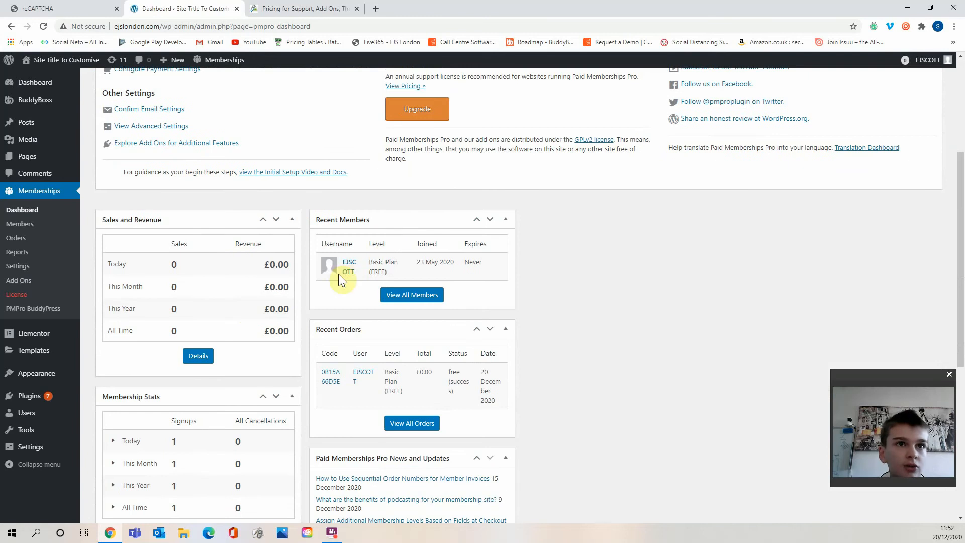
scroll(351, 281, "down", 6)
scroll(261, 282, "up", 5)
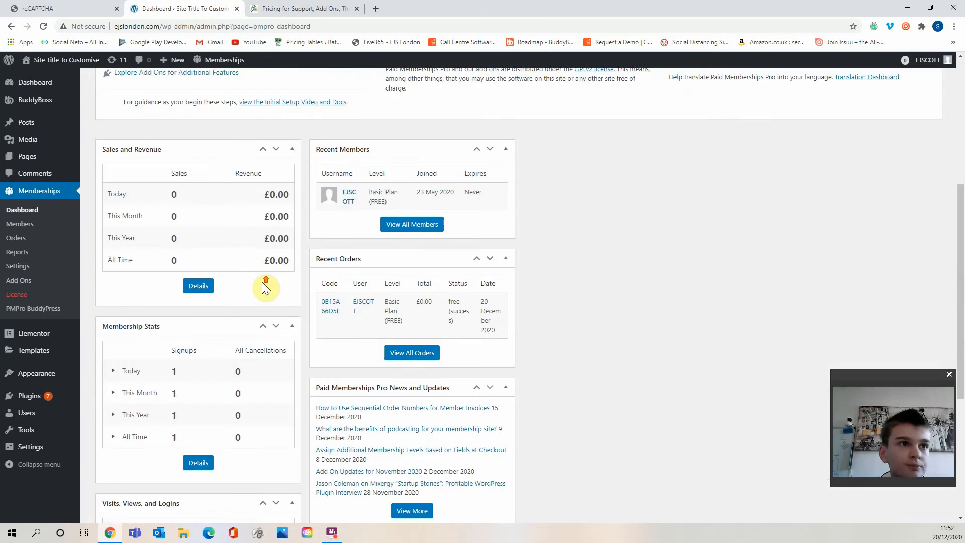
scroll(261, 281, "up", 5)
Browse the Members, Orders, Reports and License pages of Paid Memberships Pro.
left_click(164, 167)
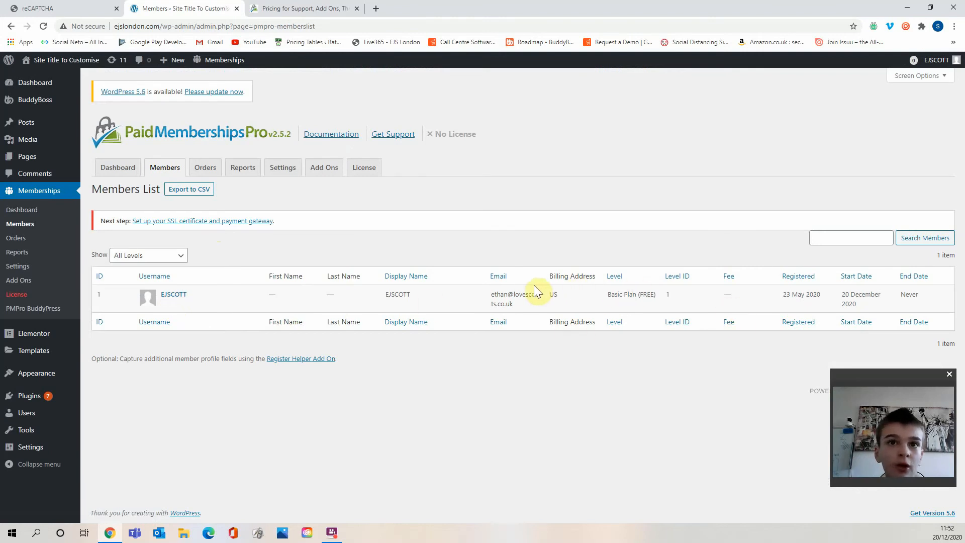
left_click(208, 169)
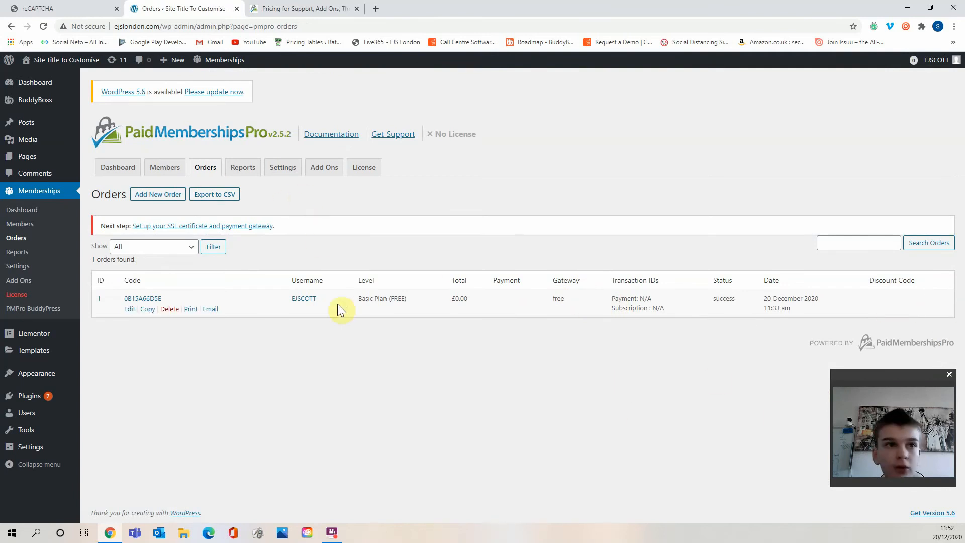
left_click(246, 169)
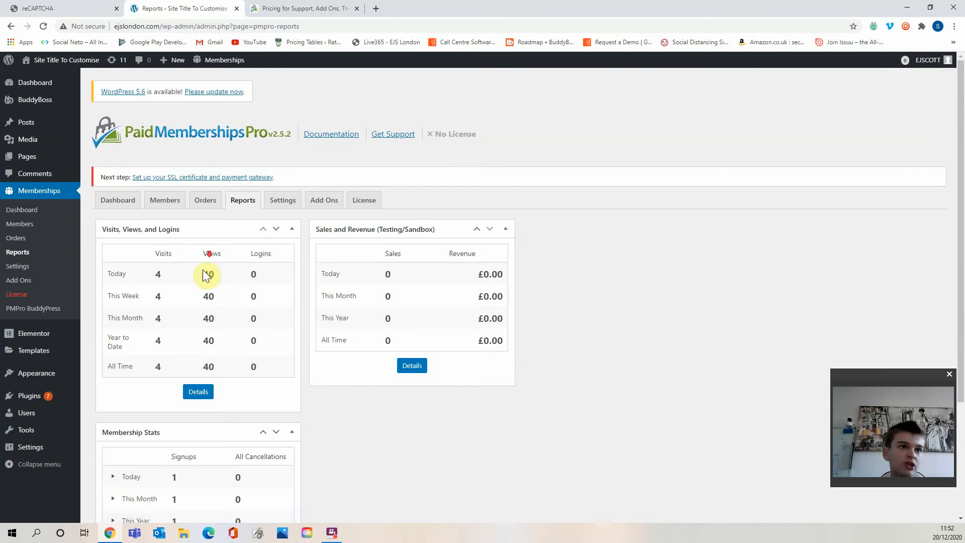
scroll(216, 340, "down", 3)
scroll(217, 345, "up", 3)
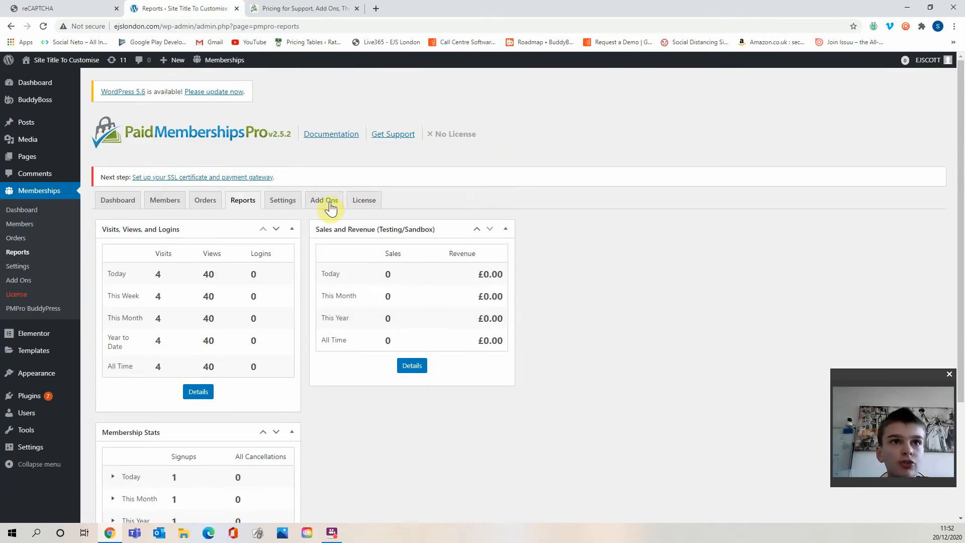
left_click(354, 200)
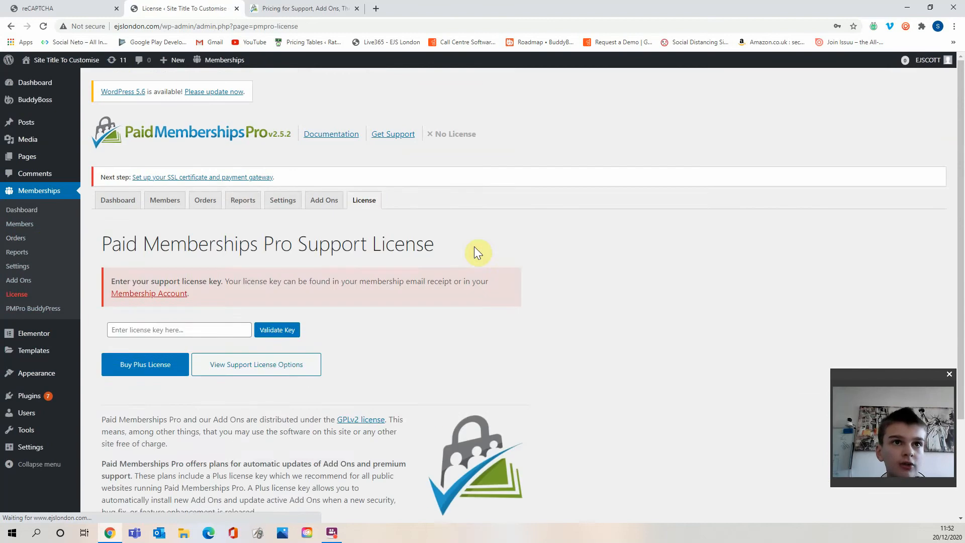
Open the administrator account's user profile and review its Membership Level section.
scroll(356, 320, "down", 3)
scroll(253, 315, "up", 3)
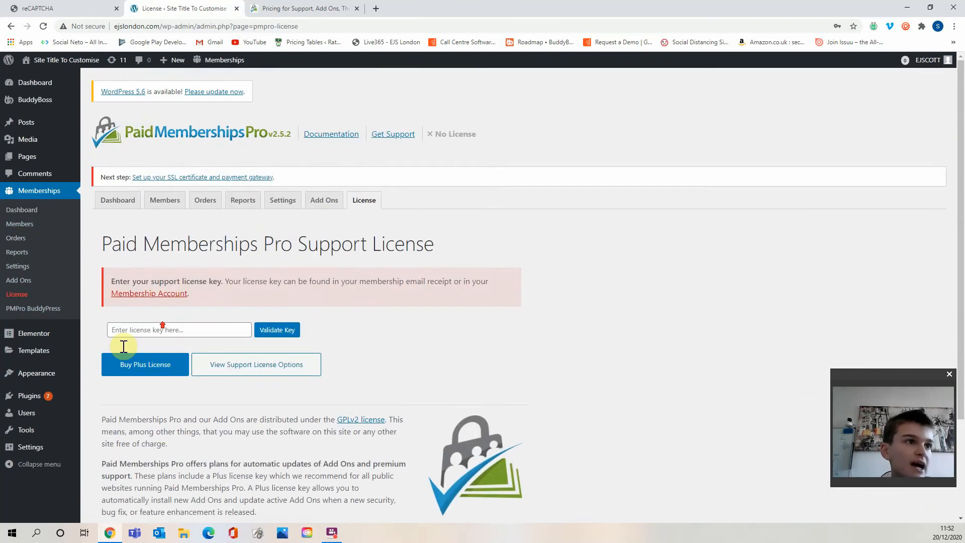
mouse_move(52, 388)
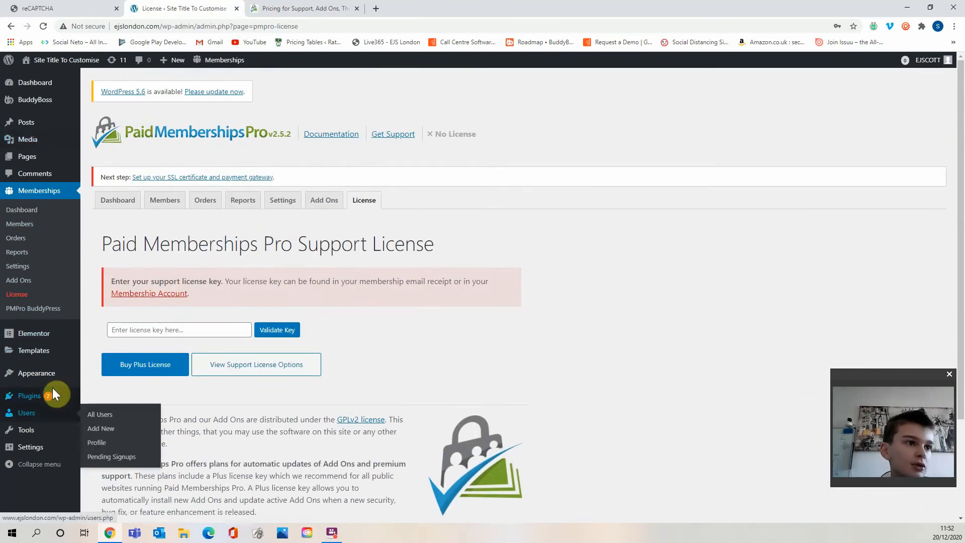
left_click(99, 428)
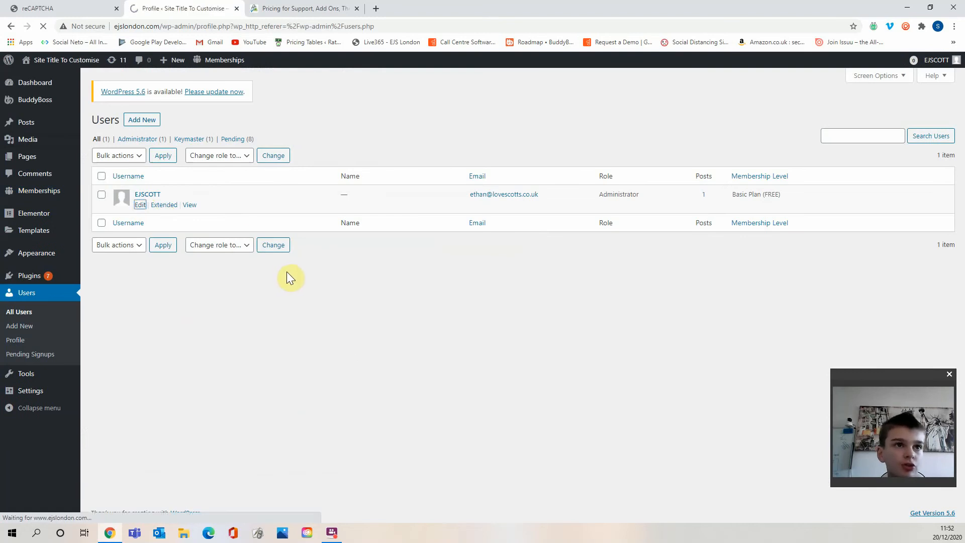
scroll(275, 346, "down", 6)
scroll(275, 346, "down", 3)
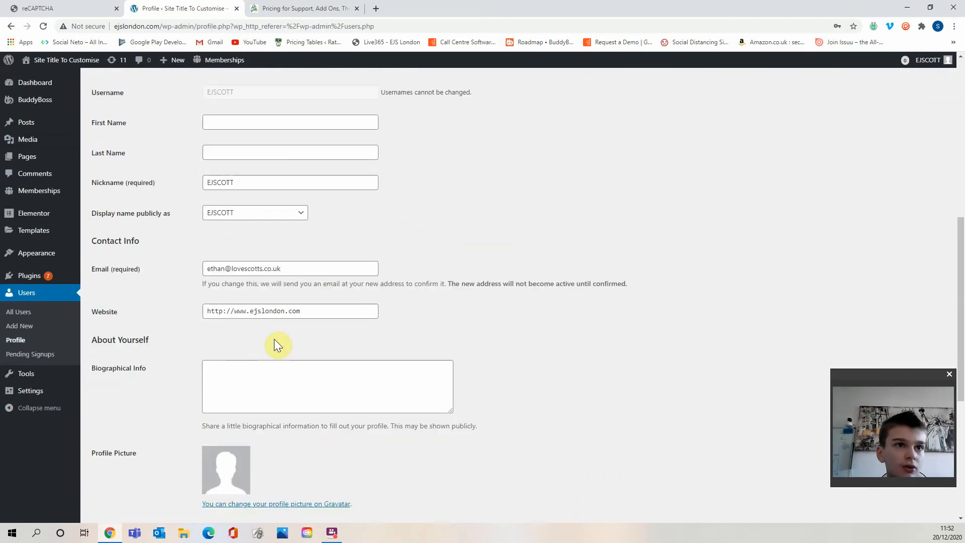
scroll(281, 324, "down", 4)
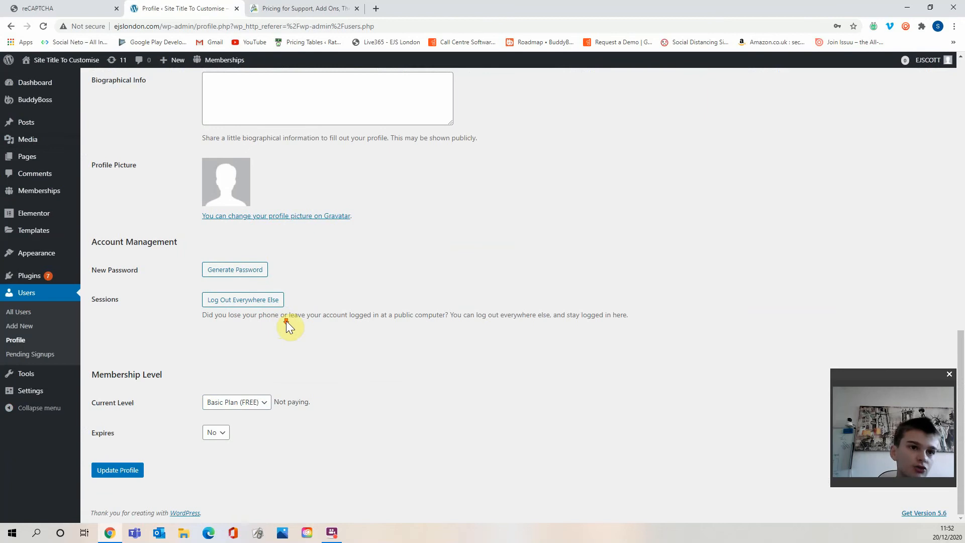
left_click_drag(141, 375, 232, 381)
left_click(126, 397)
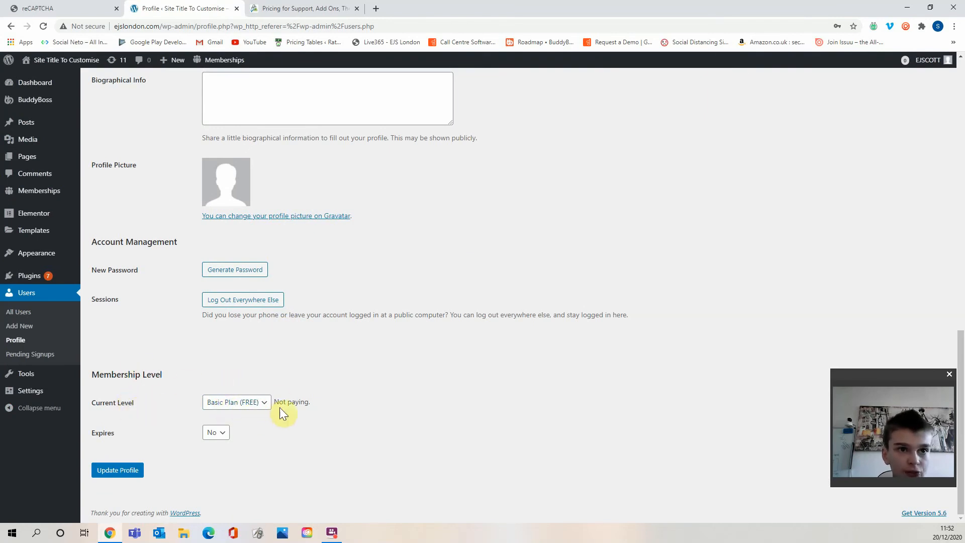
left_click(257, 403)
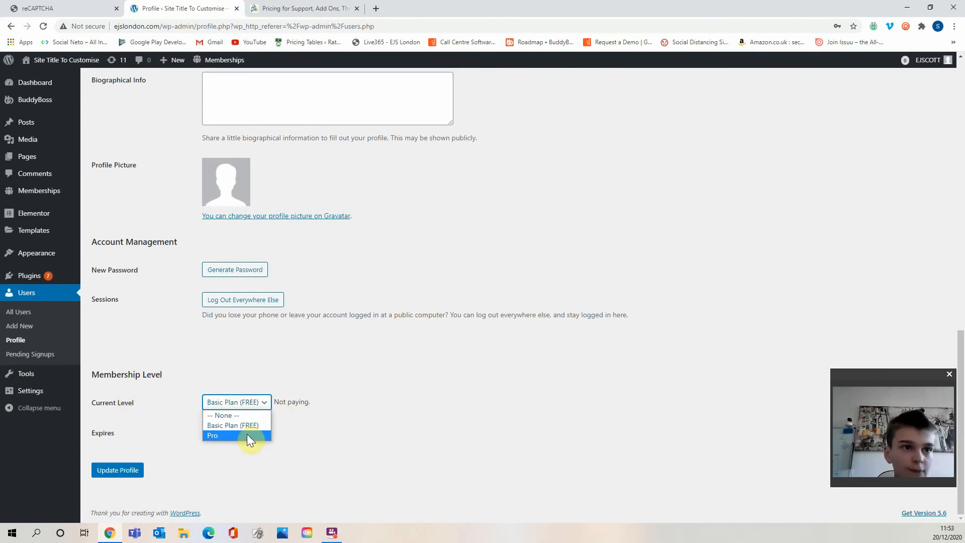
left_click(283, 424)
left_click_drag(287, 403, 323, 405)
left_click(318, 406)
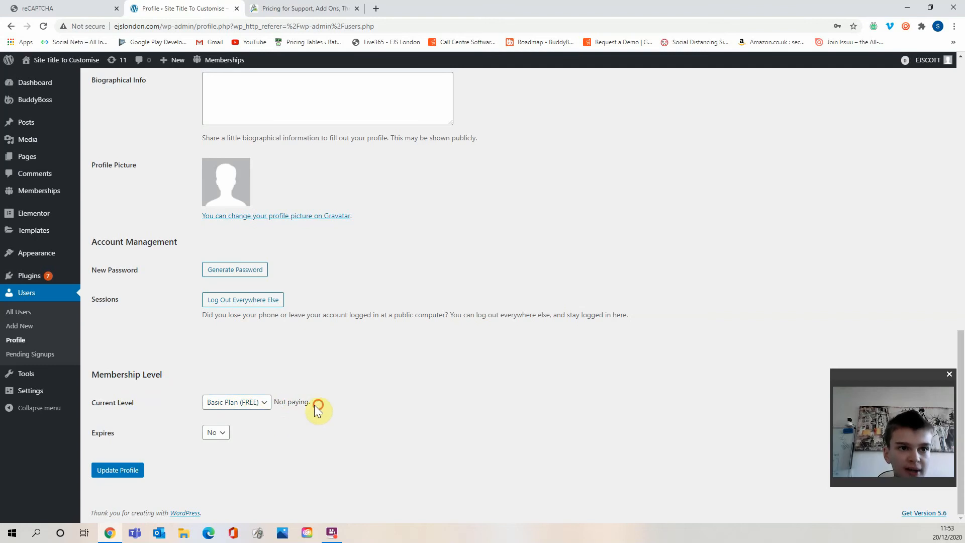
left_click(289, 406)
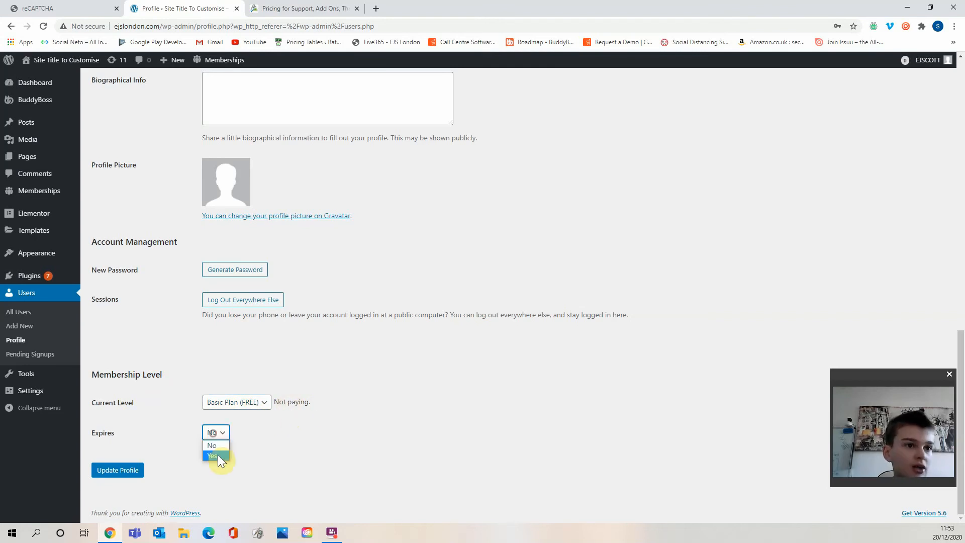
left_click(218, 456)
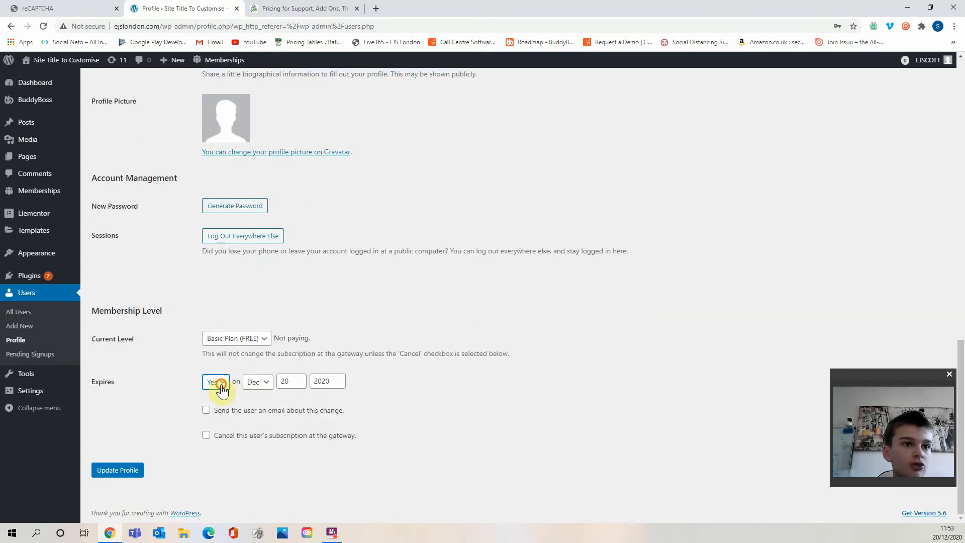
left_click(214, 395)
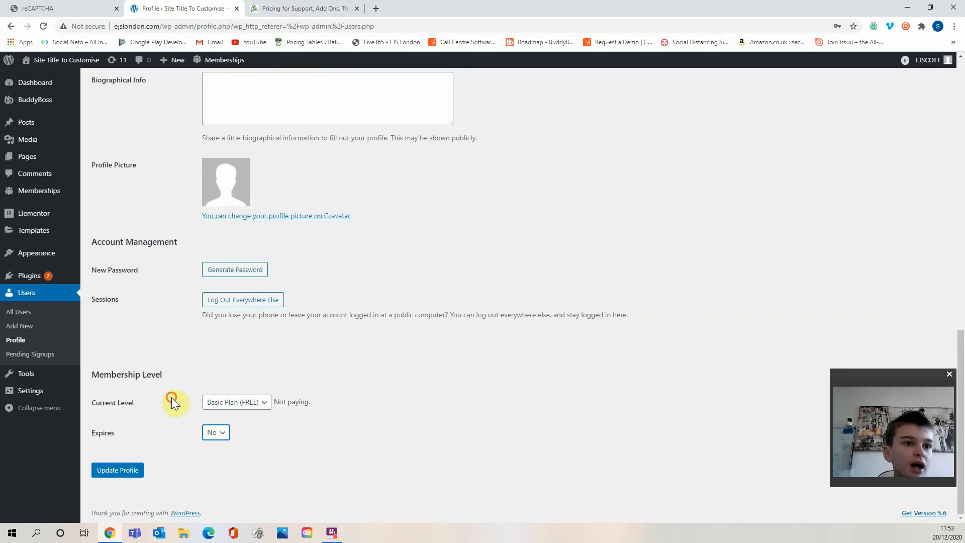
Change the user's Current Level membership to Pro and update the profile.
left_click(220, 403)
left_click(232, 428)
scroll(301, 436, "down", 2)
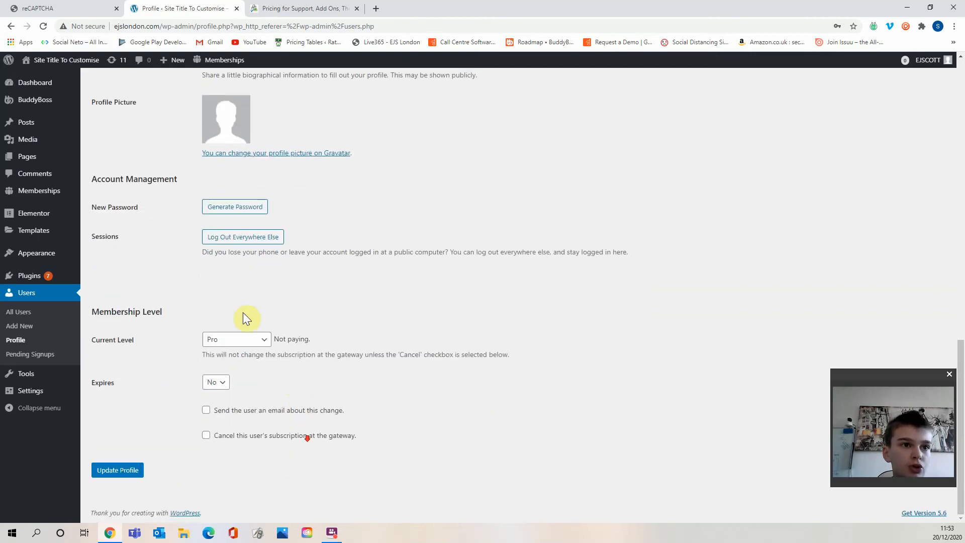
left_click(133, 469)
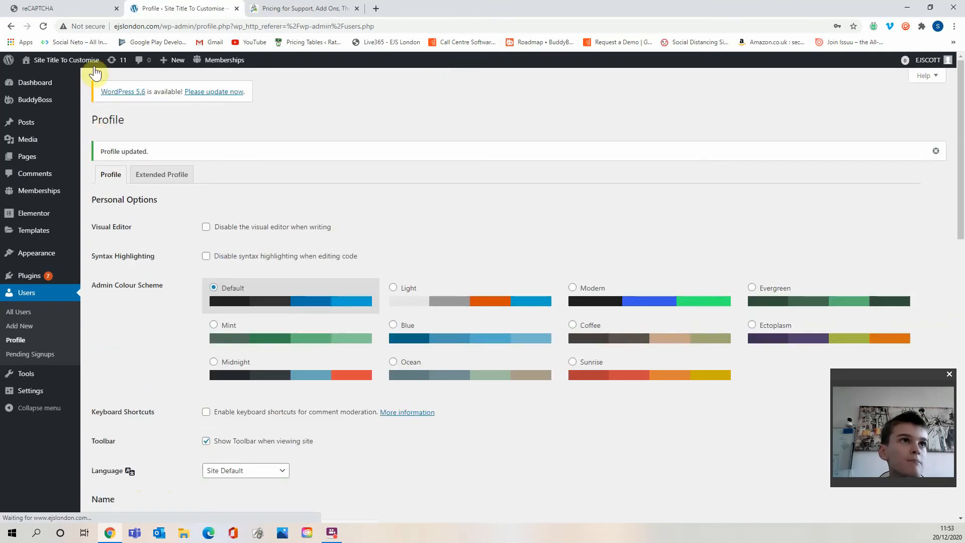
View the user's front-end BuddyPress profile to check the displayed membership level.
left_click(92, 86)
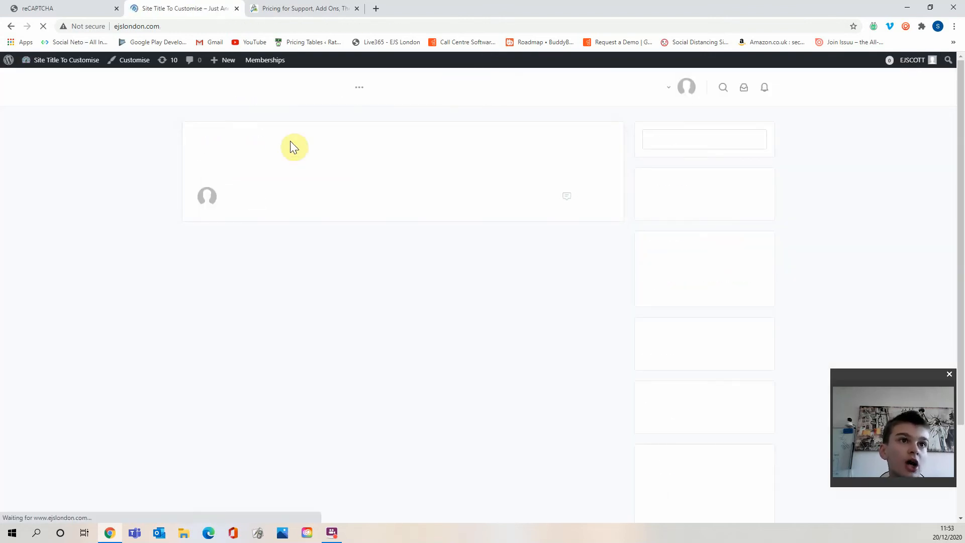
left_click(298, 98)
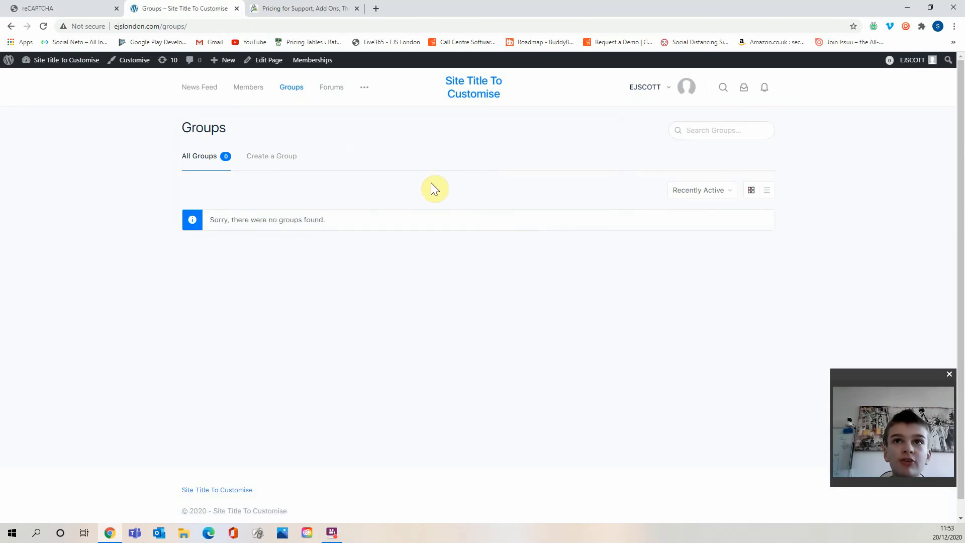
mouse_move(673, 83)
mouse_move(653, 137)
left_click(602, 141)
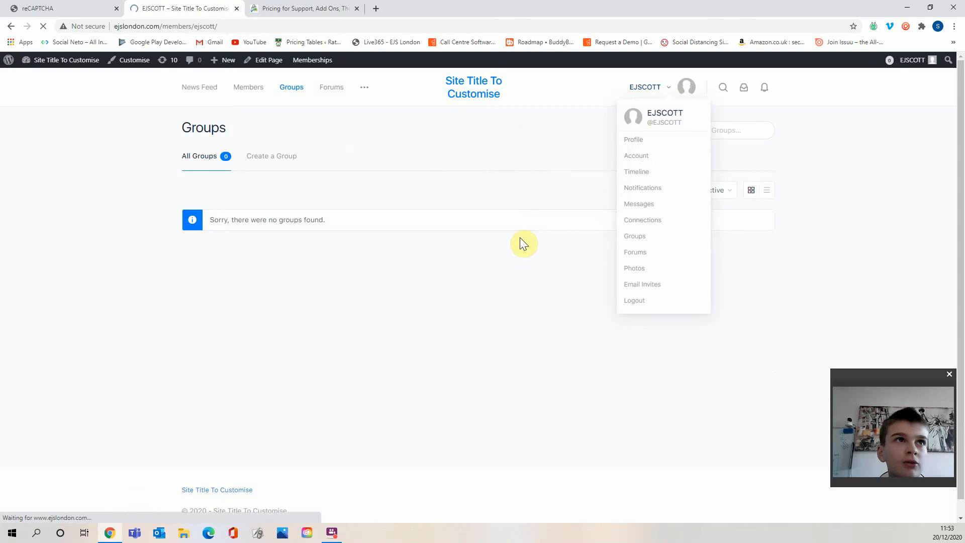
left_click_drag(356, 271, 397, 273)
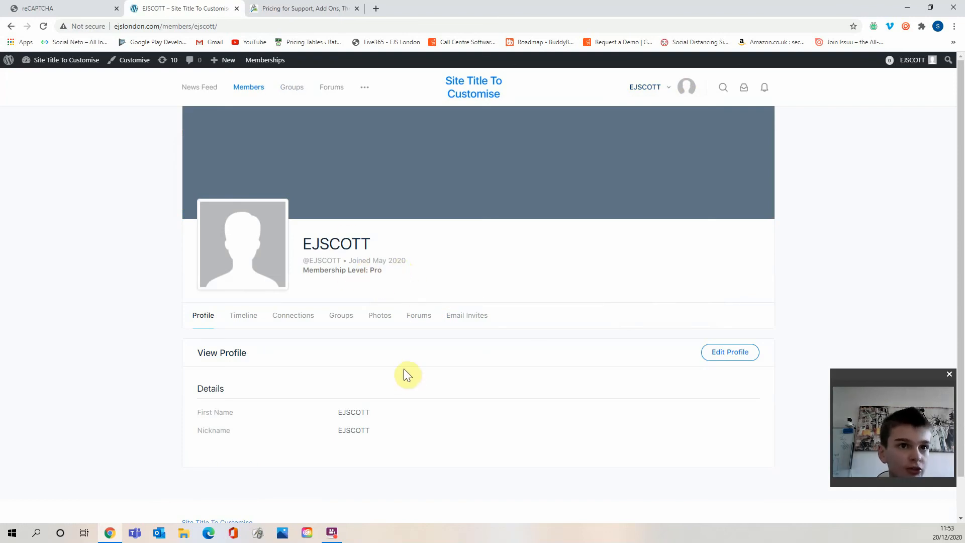
left_click_drag(407, 374, 436, 415)
left_click(436, 415)
Browse the front-end Members directory and return to the WordPress dashboard.
mouse_move(93, 64)
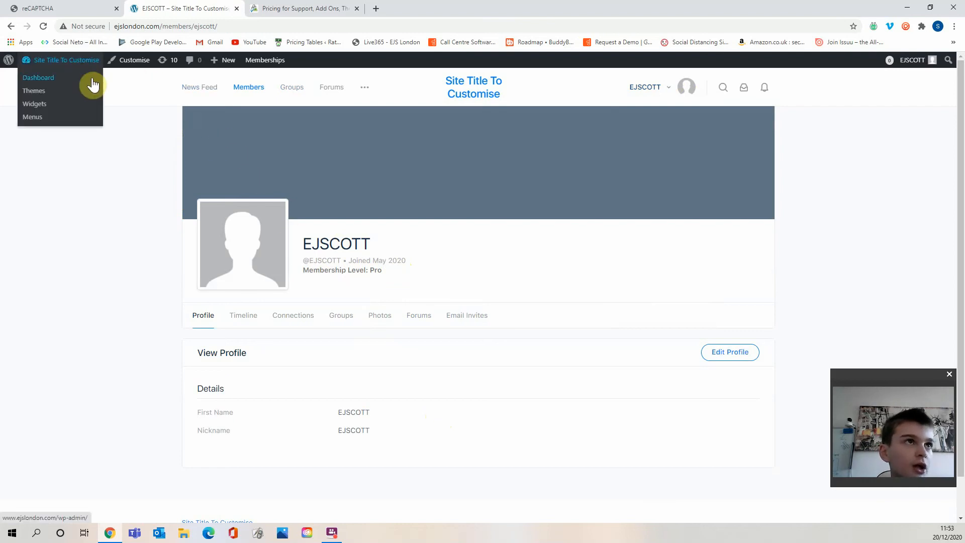
left_click(59, 82)
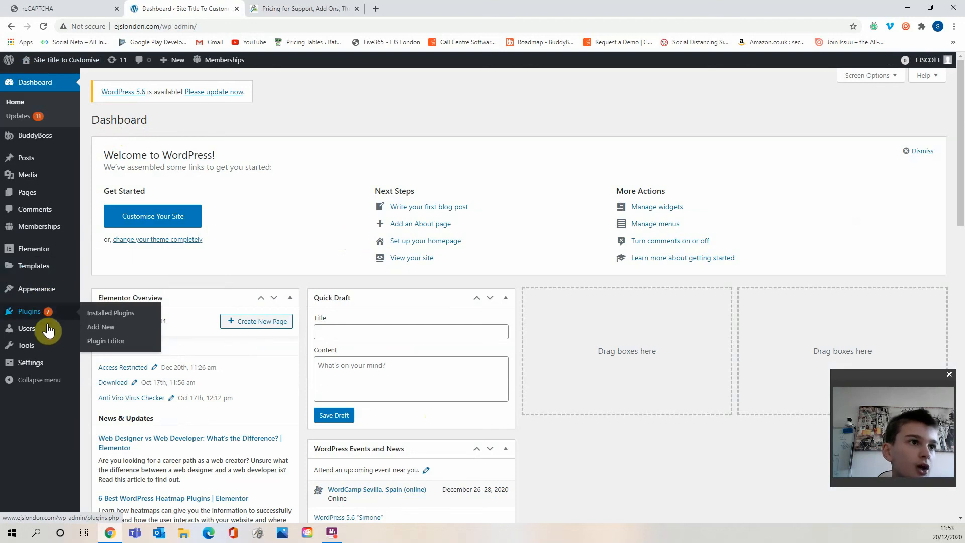
mouse_move(56, 228)
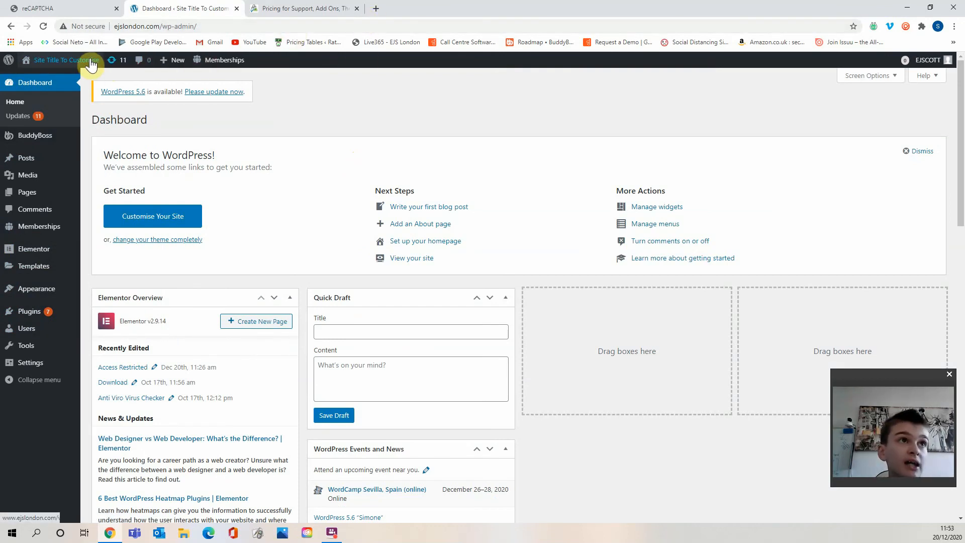
left_click(89, 78)
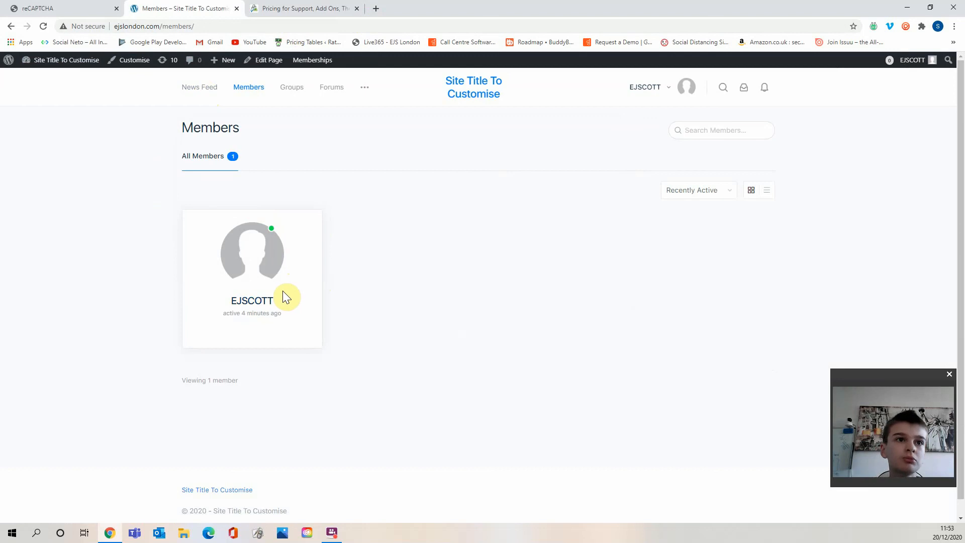
left_click(716, 195)
left_click(651, 261)
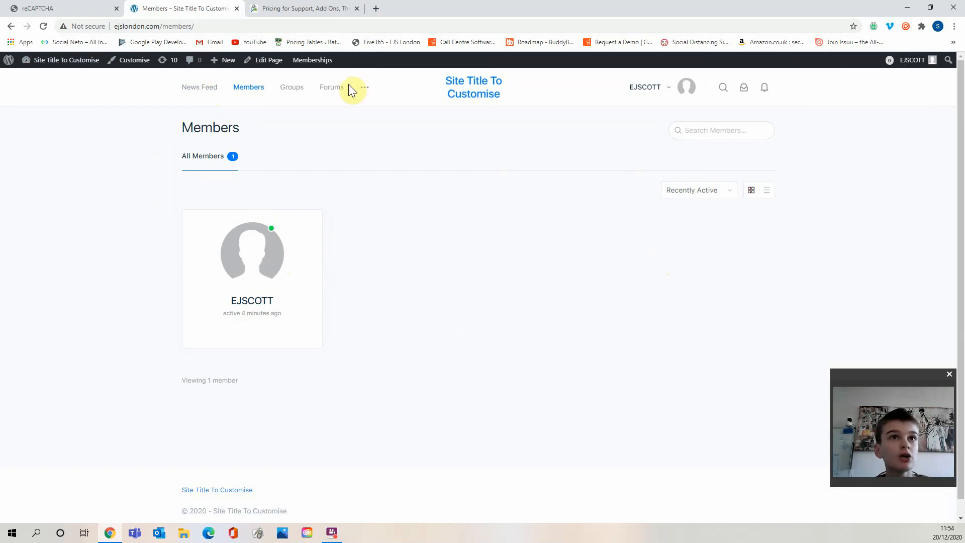
left_click(83, 76)
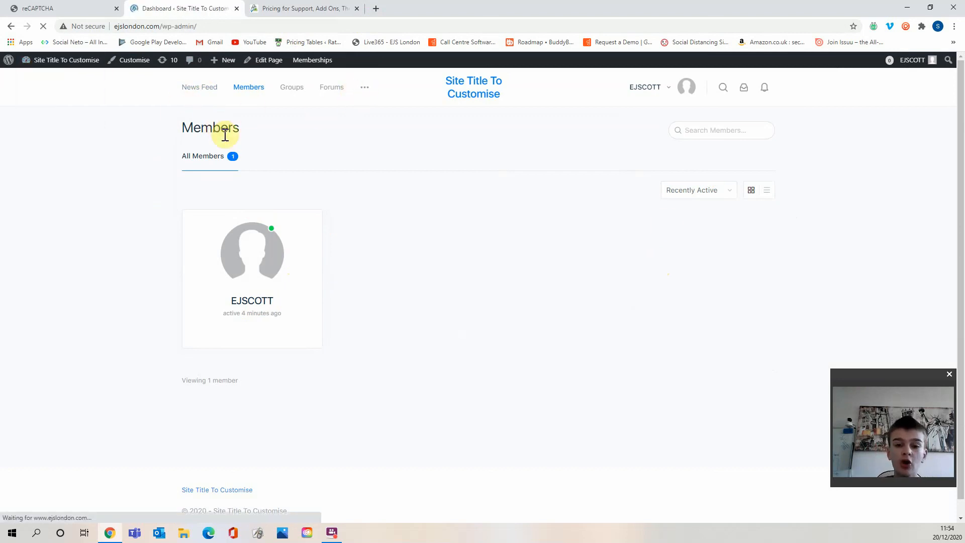